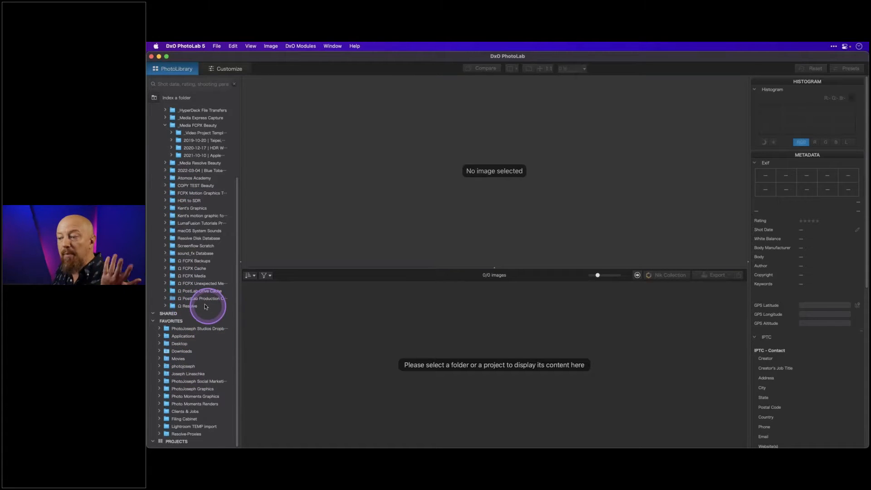
In the Clients & Jobs favorite, open the Photos folder of the 2022-07-12 project inside 2022 DxO Webinars
scroll(198, 164, up, 5)
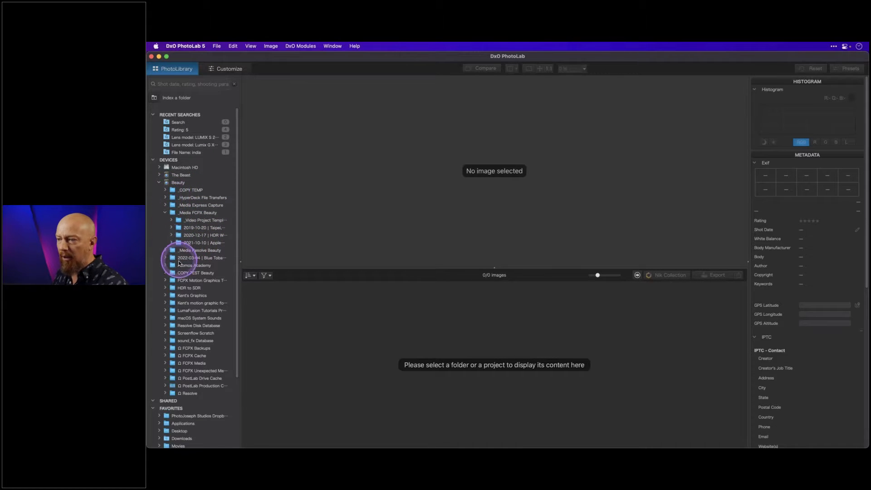
scroll(173, 257, down, 5)
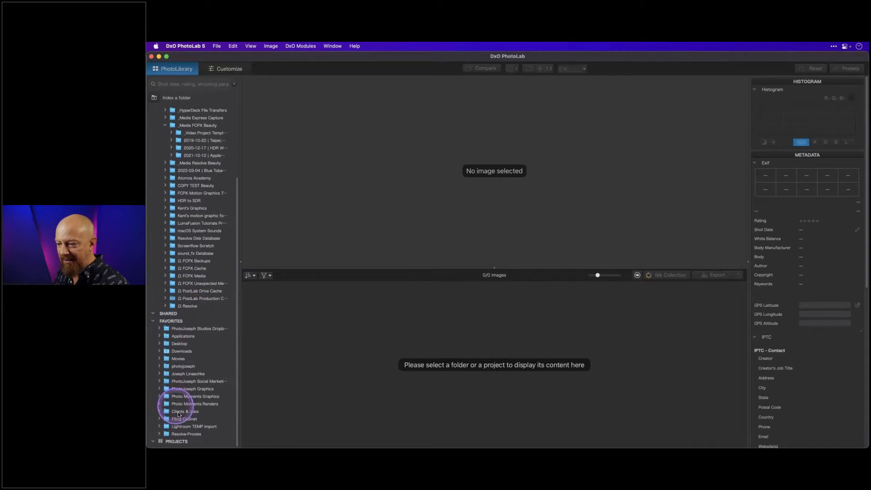
click(156, 412)
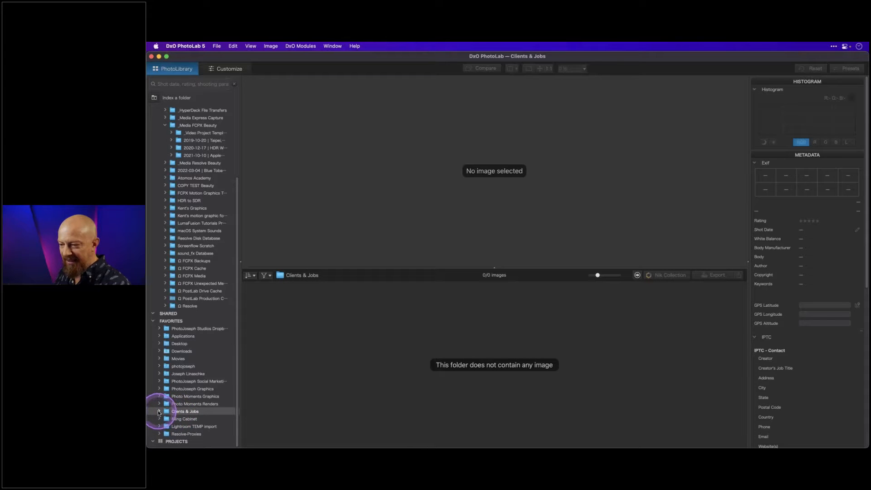
click(159, 411)
scroll(181, 390, down, 10)
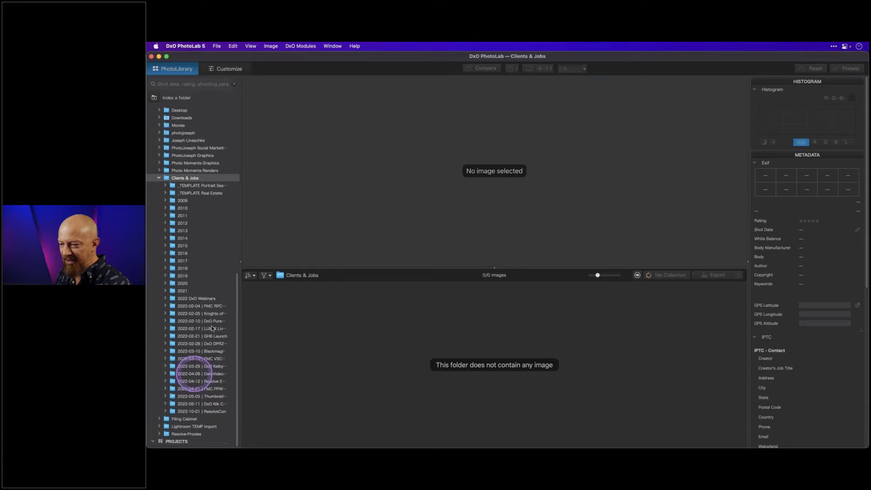
click(166, 298)
click(172, 343)
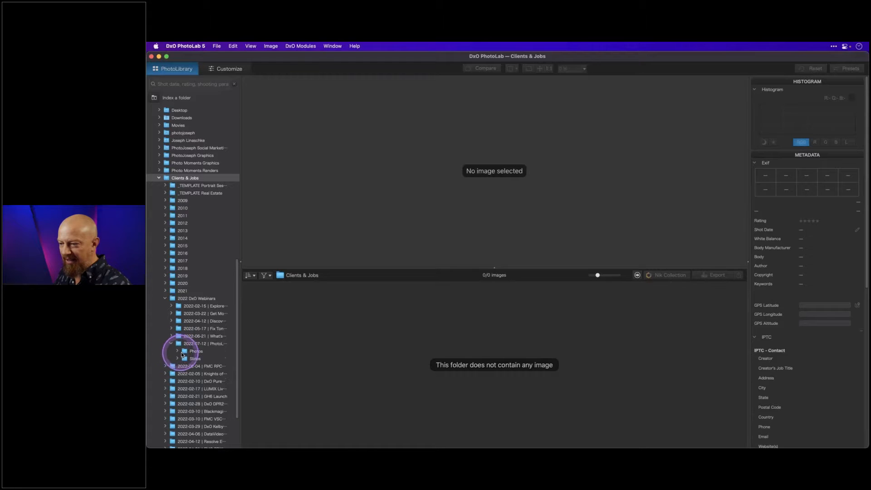
click(182, 350)
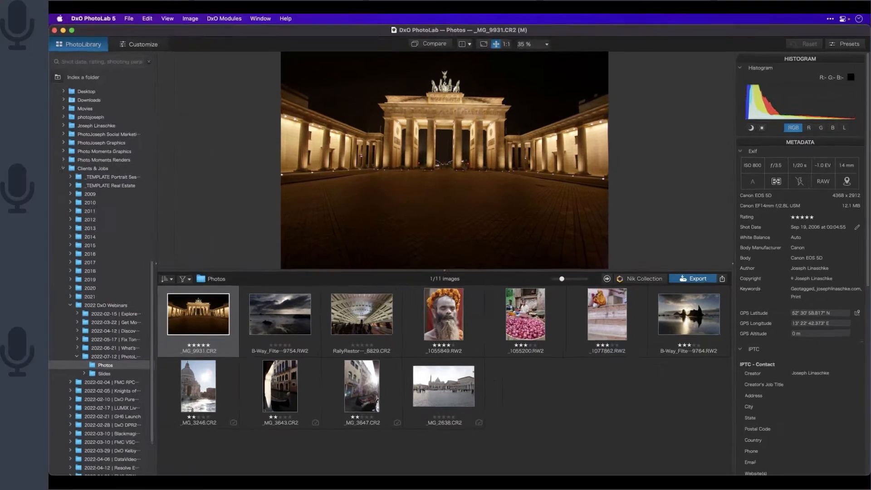
key(super+Tab)
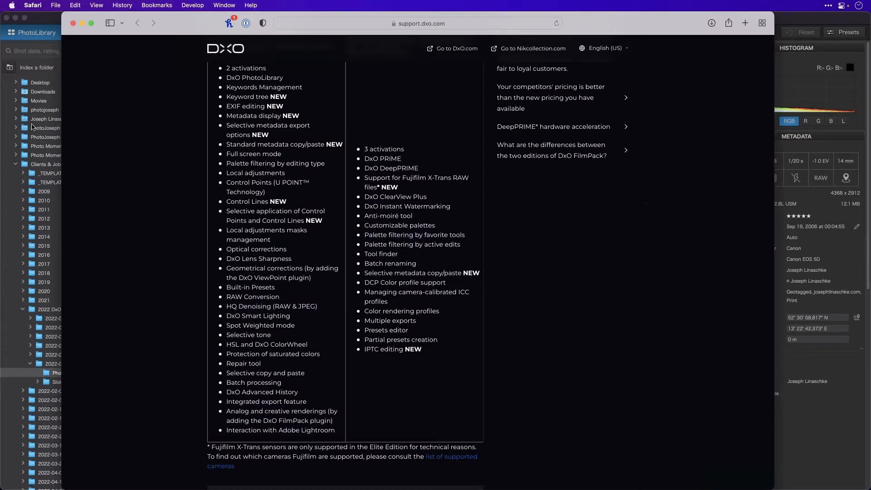
key(super+h)
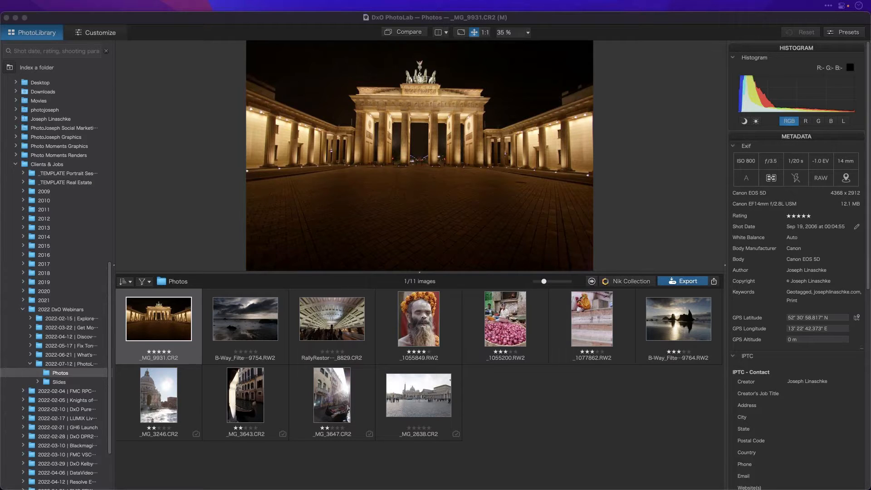
click(214, 102)
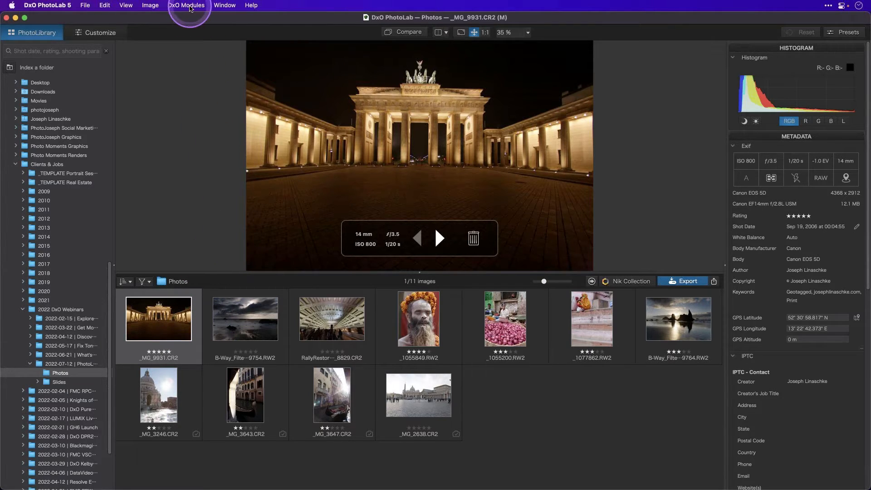
click(189, 6)
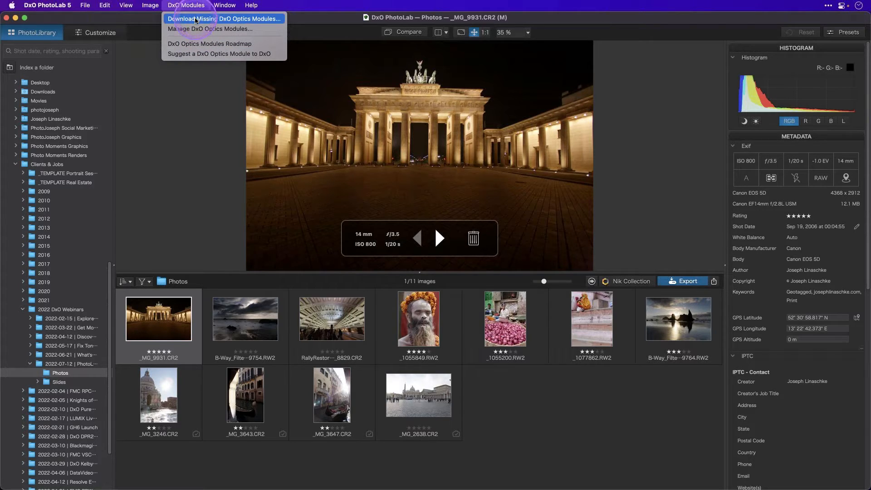
click(165, 117)
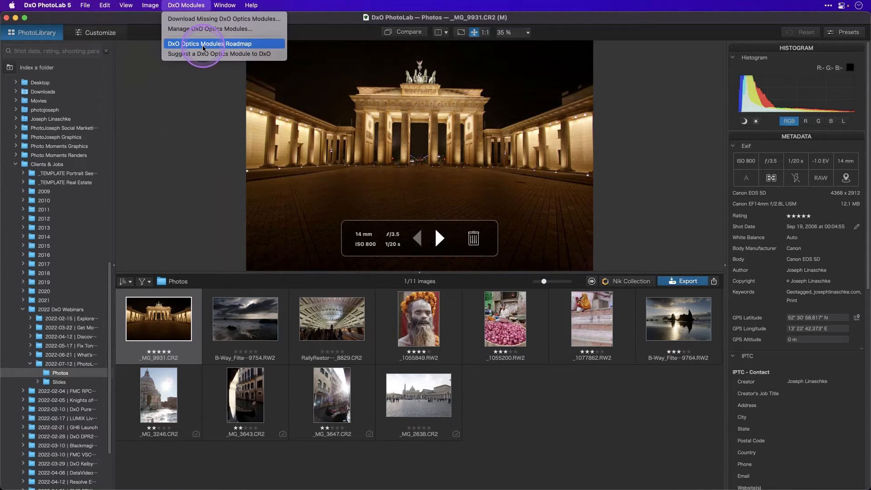
Open the DxO Optics Modules Roadmap web page in Safari and check its full address
click(209, 43)
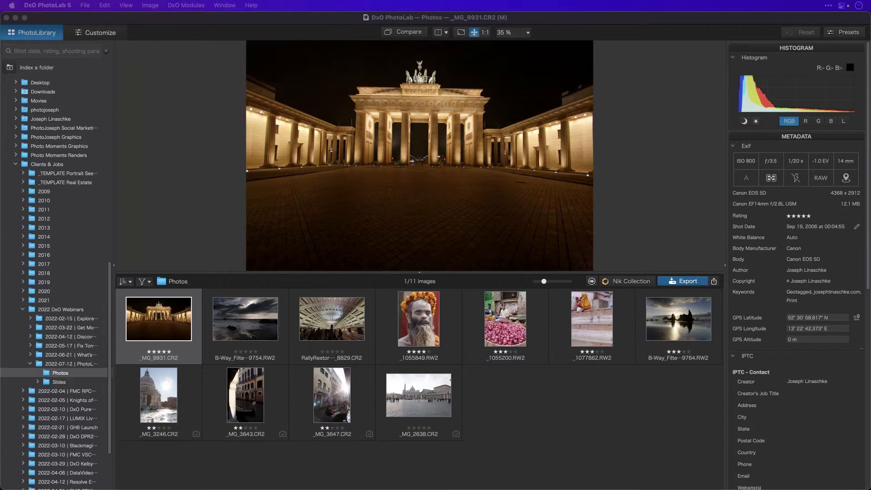
drag(382, 1, 125, 14)
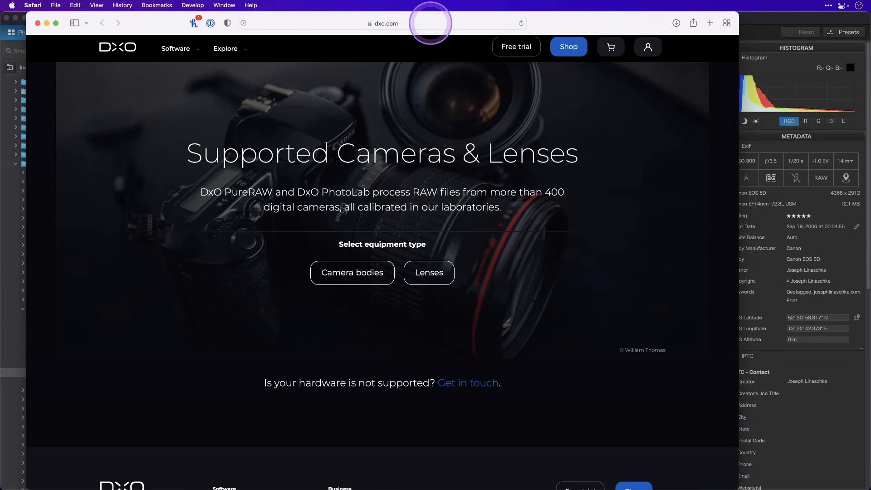
click(429, 23)
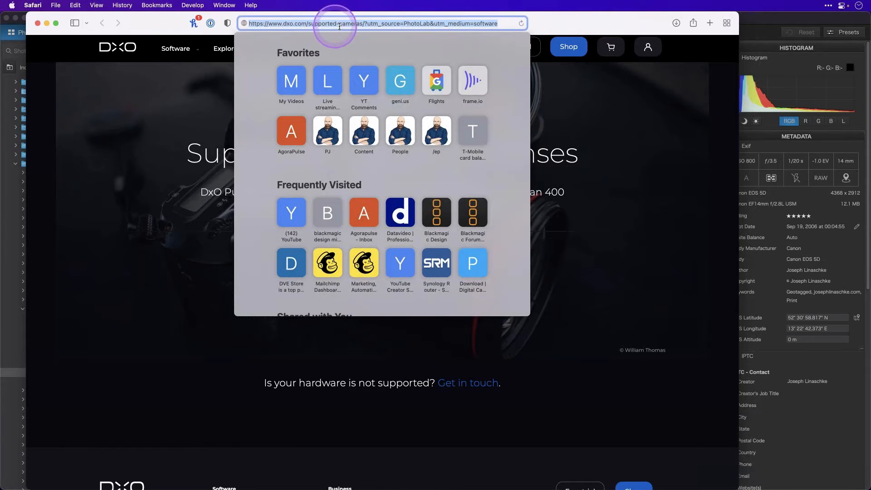
click(184, 75)
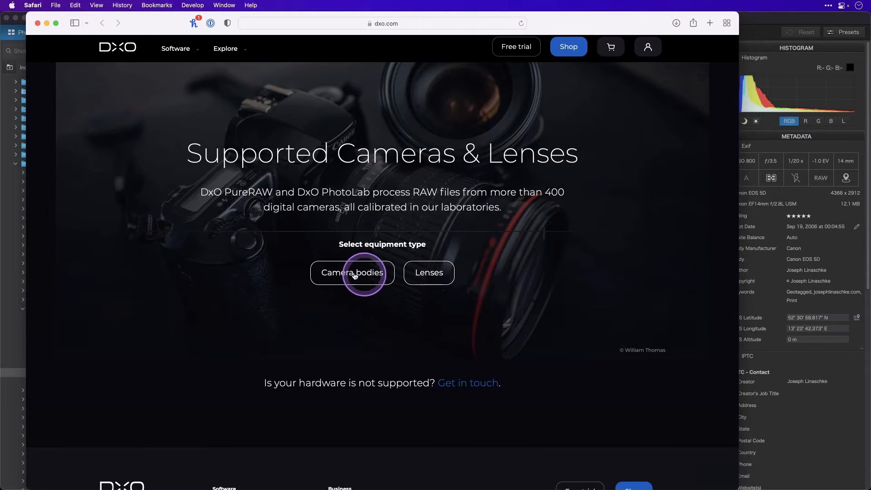
Look up supported camera bodies on the page and choose Panasonic as the camera brand
click(354, 275)
scroll(387, 292, down, 4)
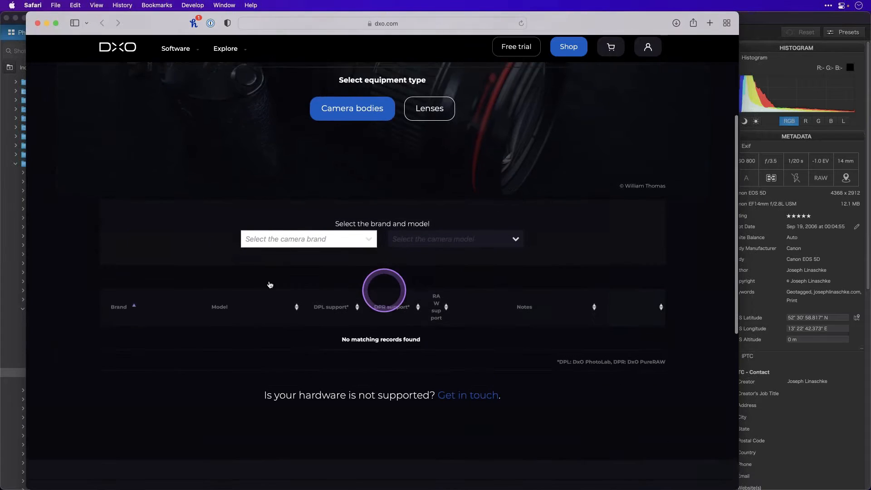
click(369, 215)
scroll(291, 259, down, 2)
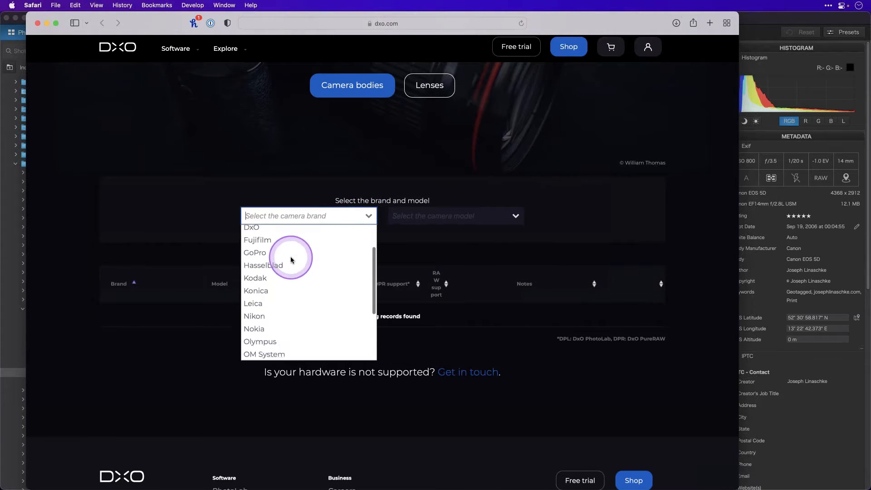
scroll(292, 259, down, 3)
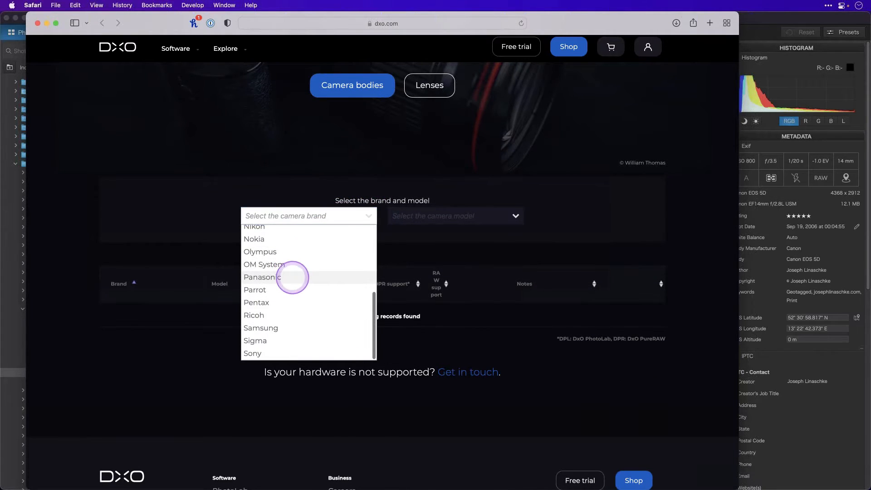
click(292, 277)
Search the Panasonic camera models for s5 and select the S5
click(461, 217)
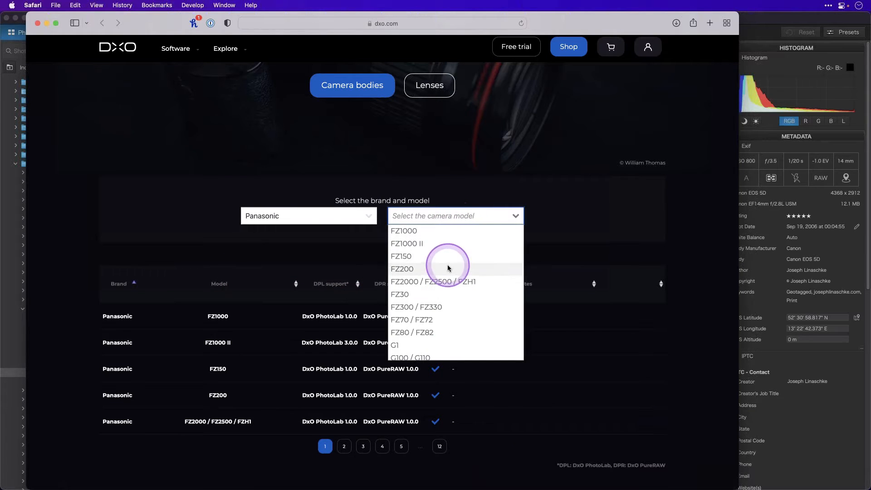
scroll(448, 265, down, 3)
scroll(435, 245, up, 2)
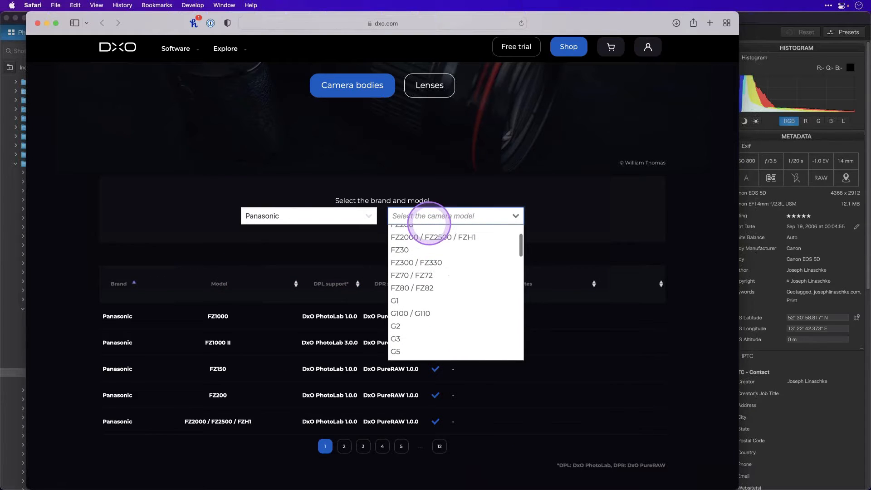
text(s5)
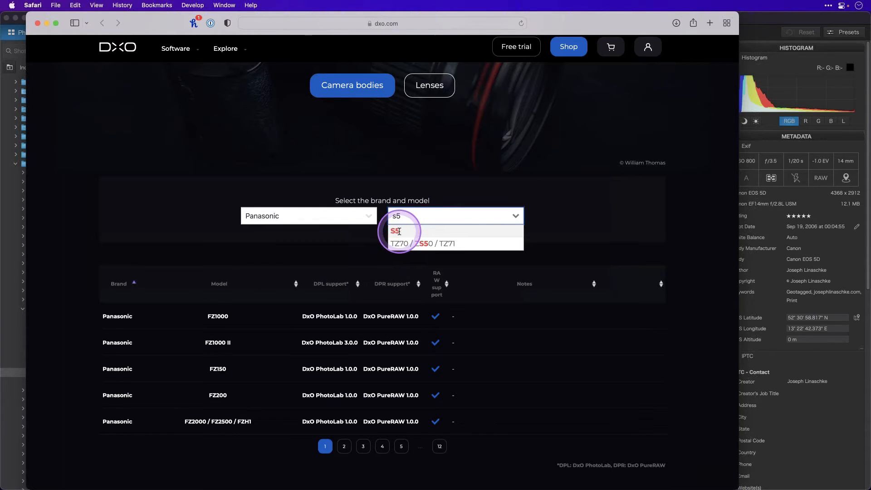
click(399, 232)
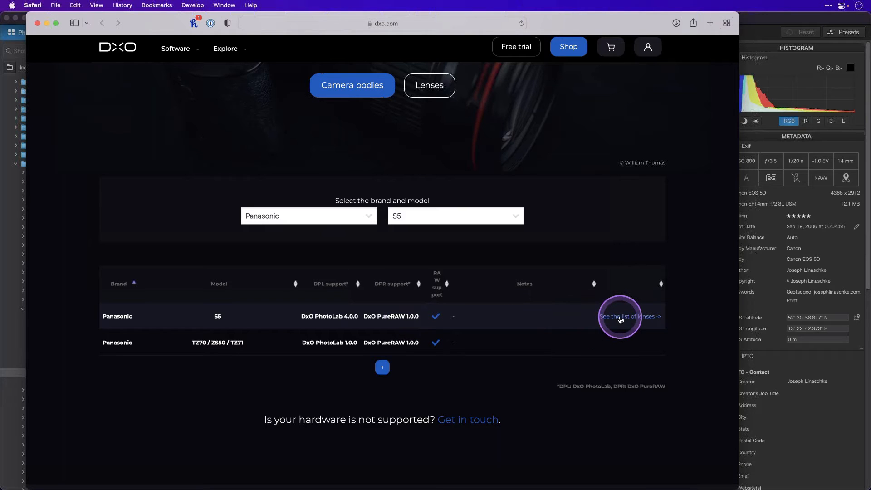
Show the list of supported lenses for the Panasonic S5 and browse its results through page 5
click(620, 317)
scroll(453, 282, down, 2)
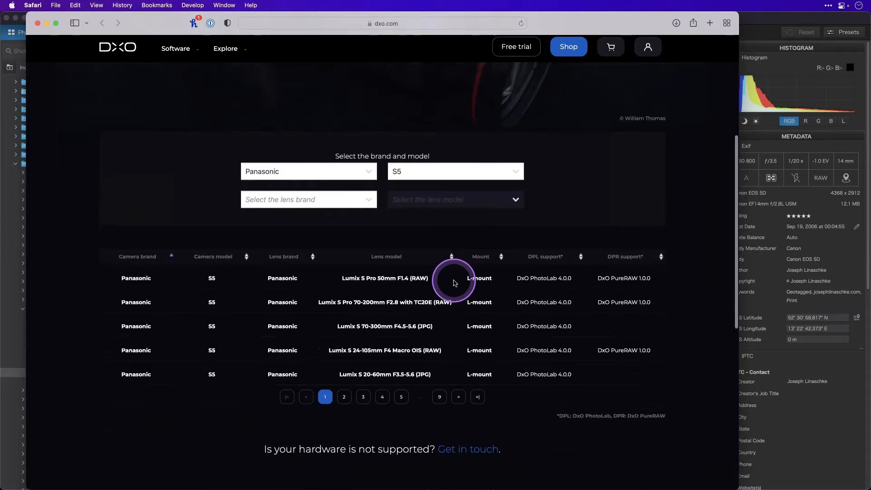
scroll(454, 282, down, 2)
click(343, 324)
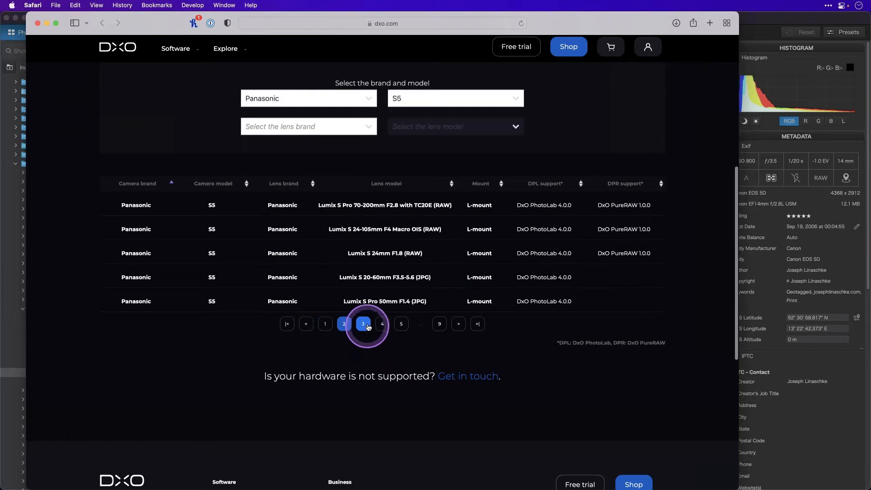
click(368, 326)
click(383, 326)
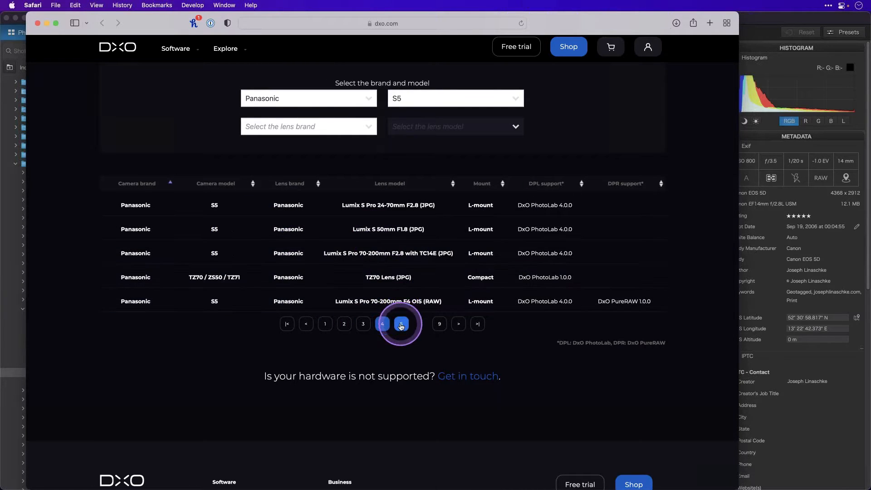
click(401, 324)
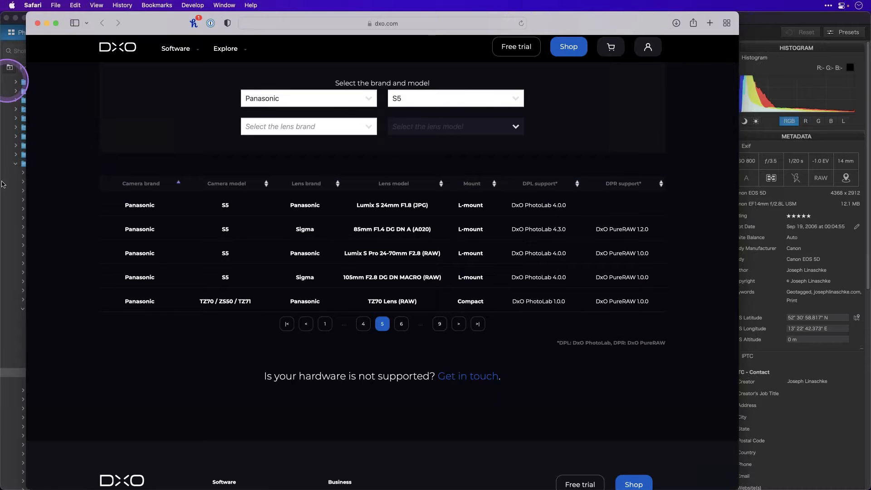
click(2, 179)
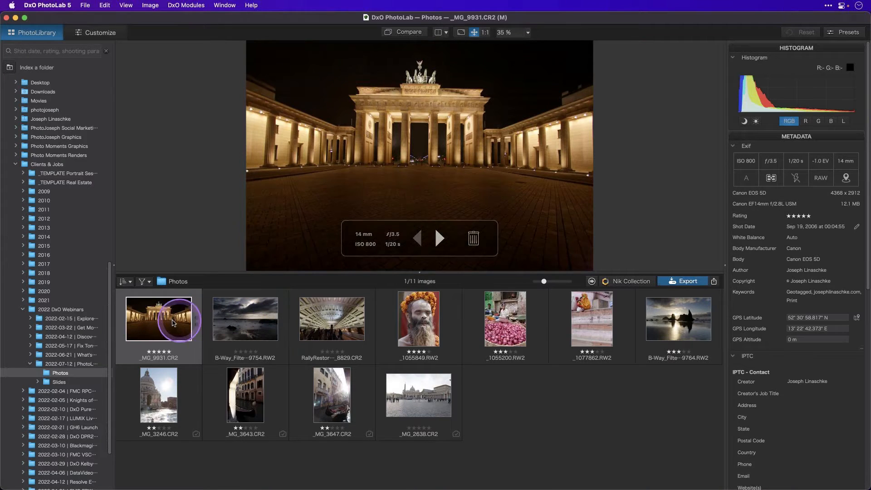
click(186, 5)
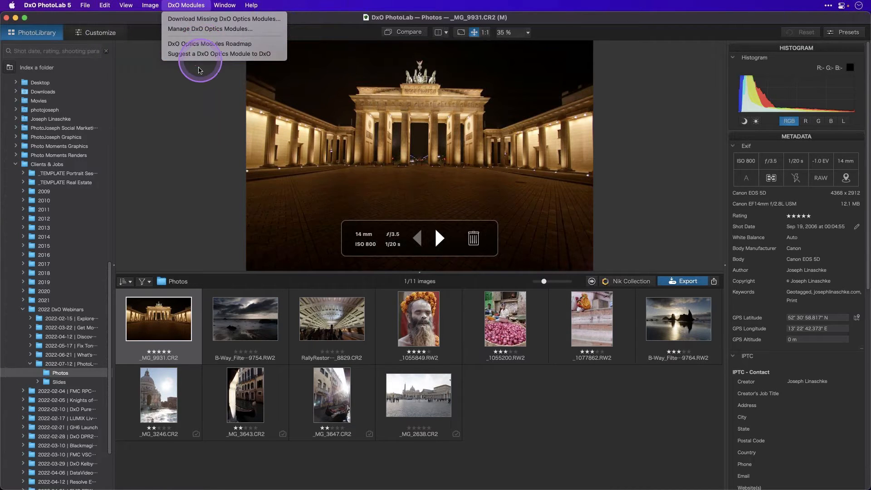
click(235, 78)
Switch back to Safari and open the Suggest Module form for a camera through the unsupported-hardware contact link
key(super+Tab)
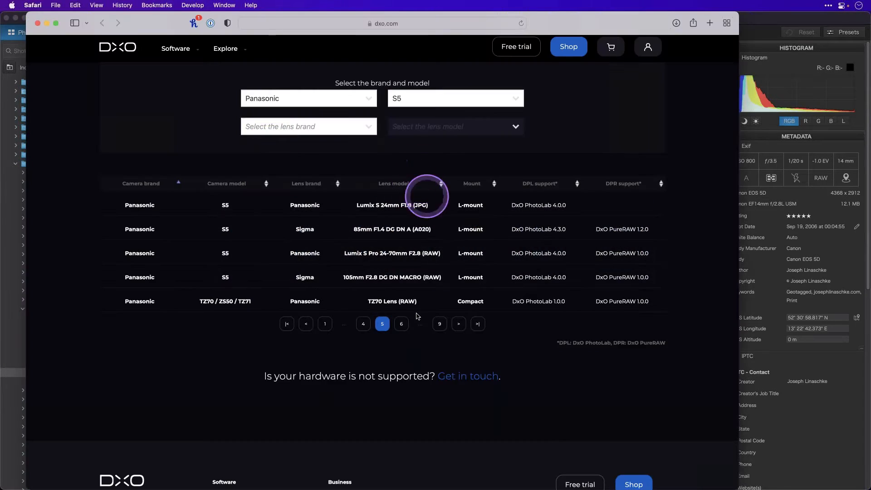
scroll(408, 356, down, 3)
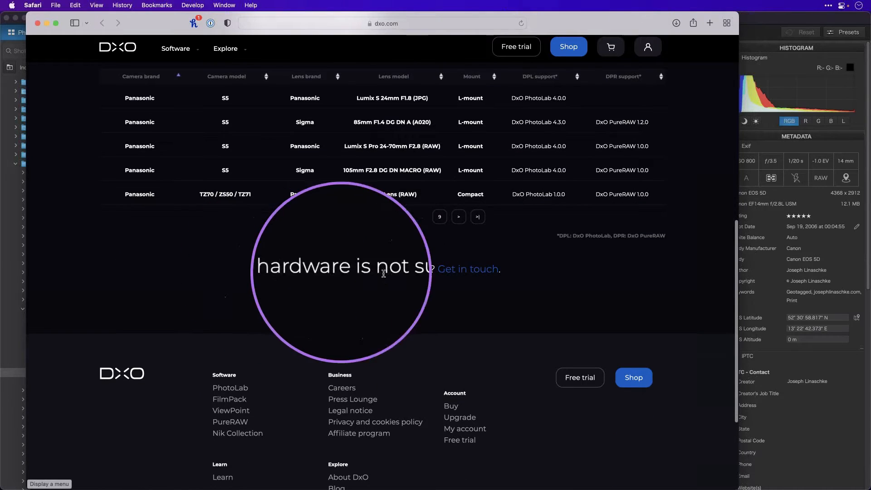
click(473, 269)
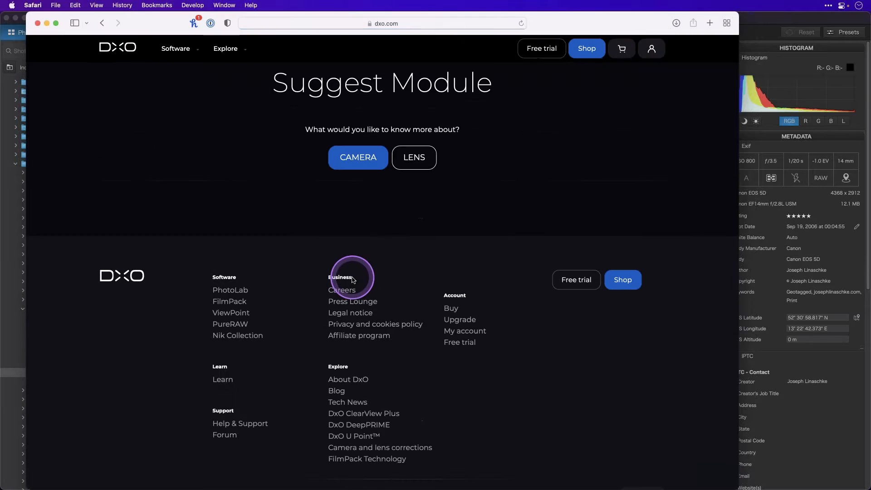
click(383, 162)
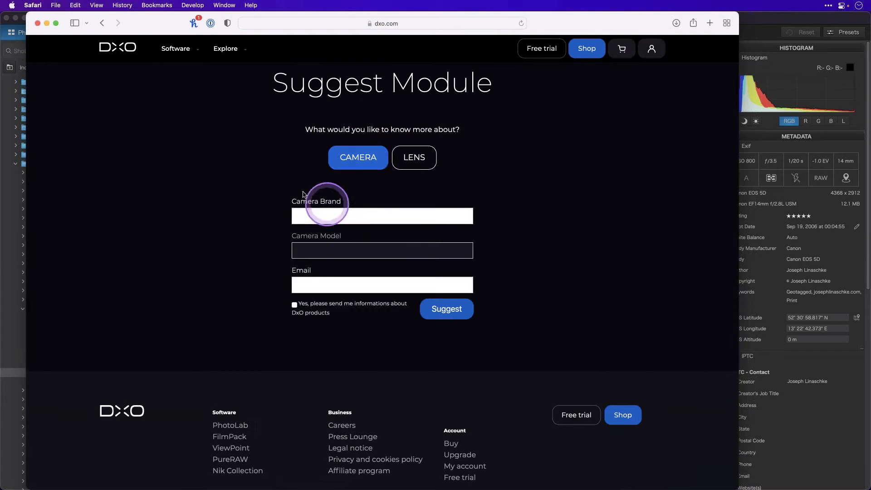
View the camera brand choices in the suggestion form without picking one, and return to DxO PhotoLab
click(338, 216)
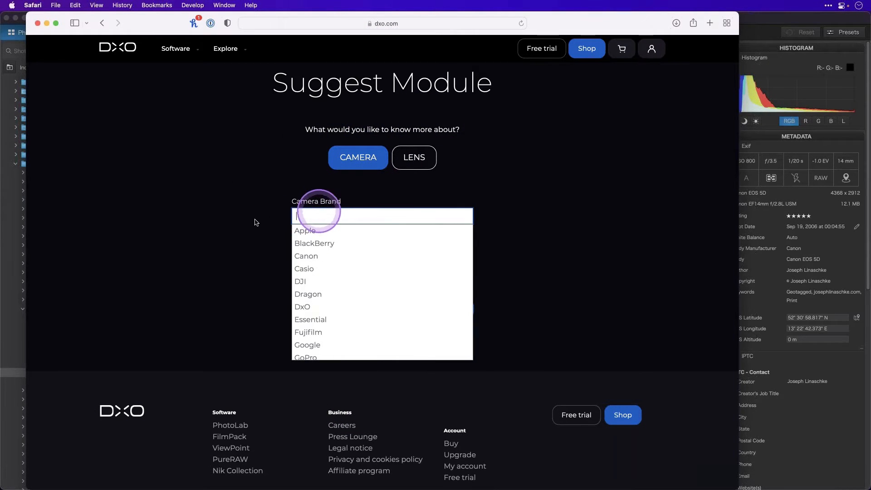
click(255, 221)
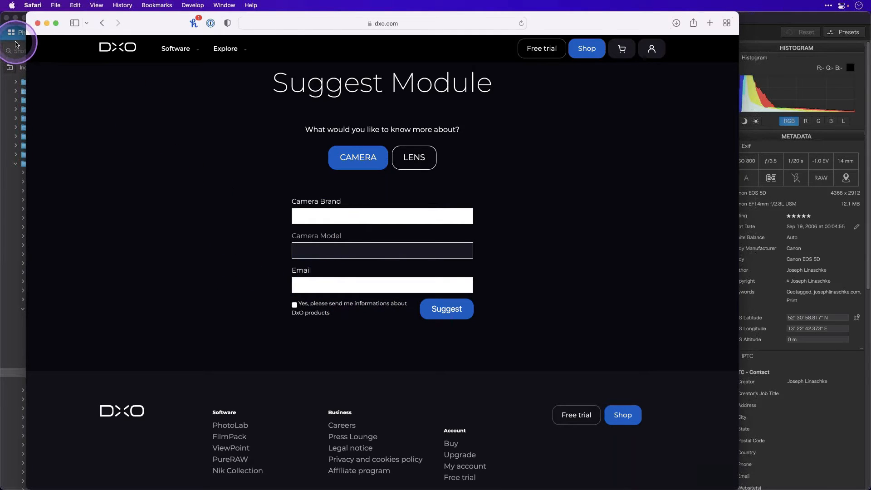
click(15, 44)
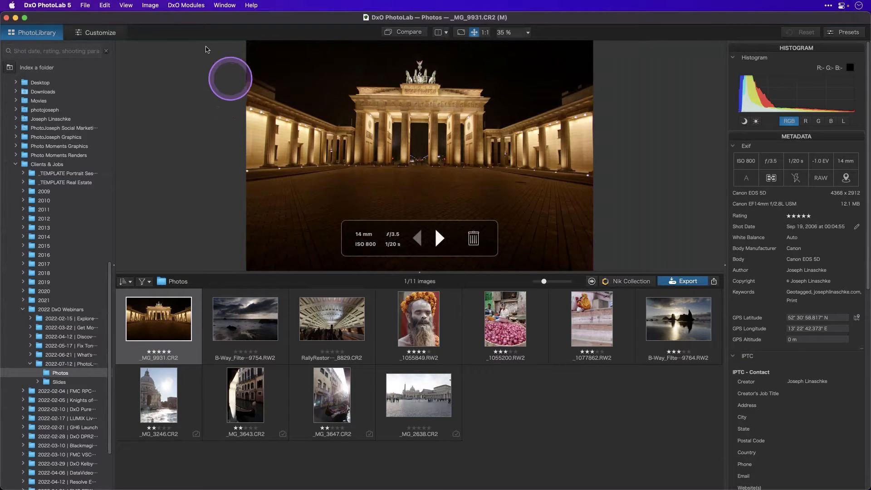
Open the DxO Optics Modules manager, limit the list to installed modules only, and close it
click(196, 7)
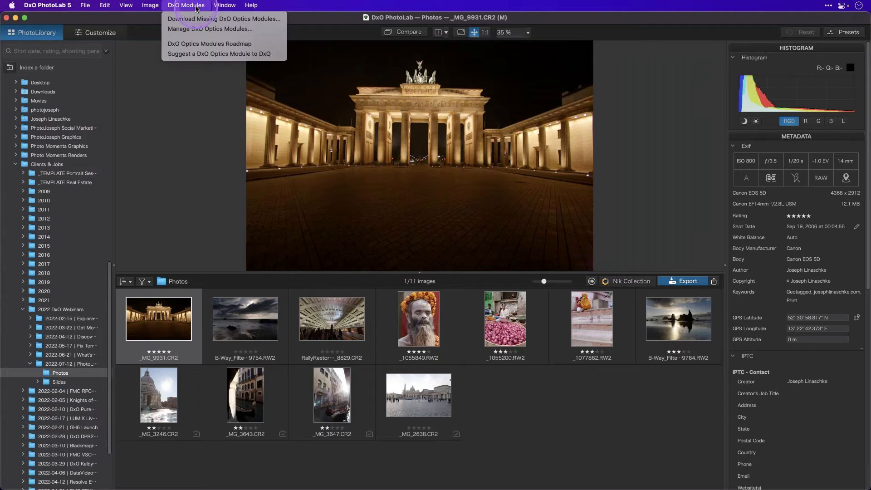
click(184, 32)
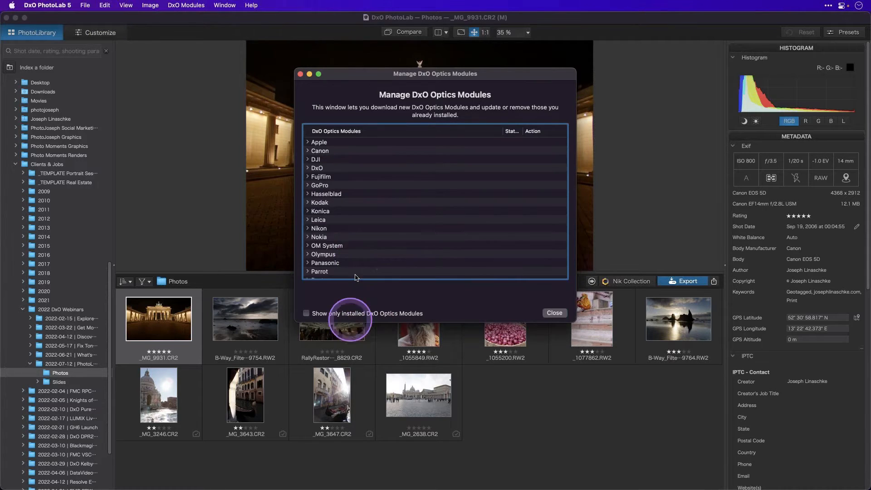
scroll(326, 225, down, 5)
scroll(340, 220, up, 5)
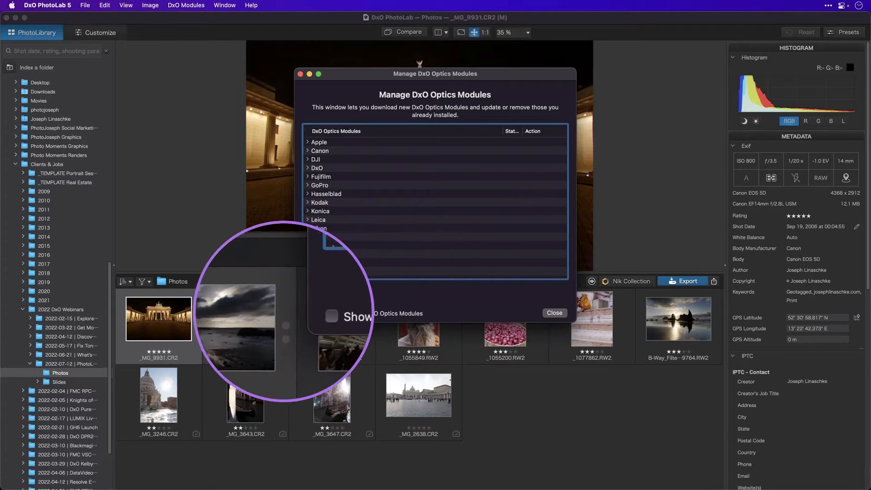
click(307, 314)
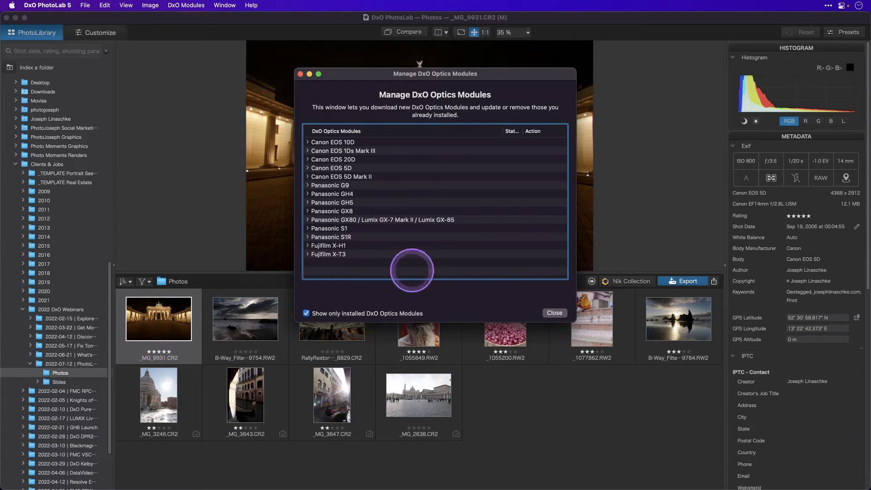
click(553, 313)
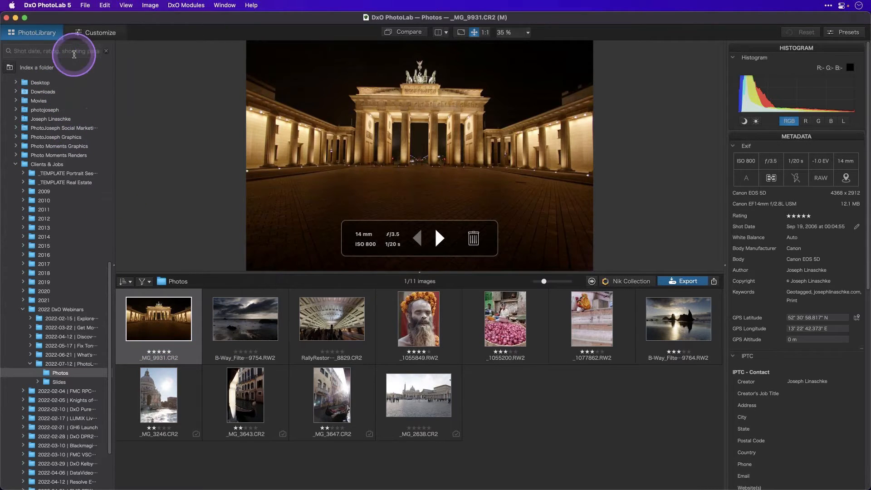
In the Customize workspace, remove the installed Canon EOS 5D + Canon EF14mm f/2.8L USM optics module and close the module manager
scroll(77, 107, up, 15)
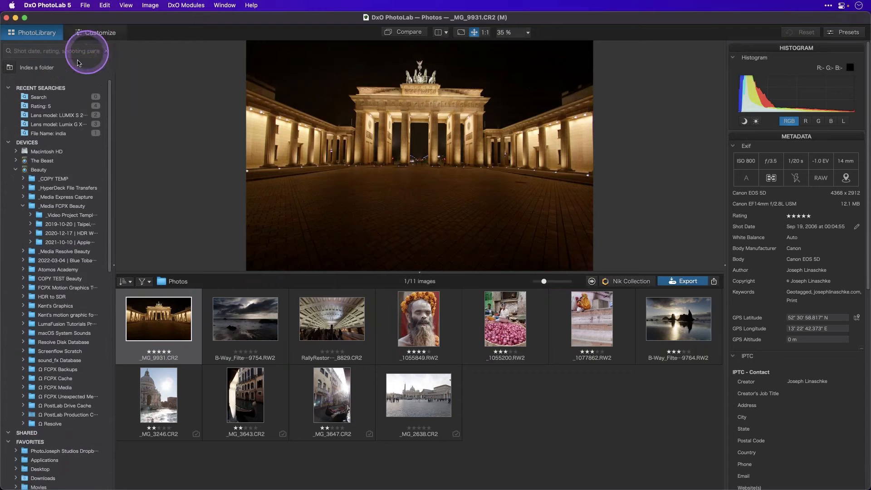
click(92, 32)
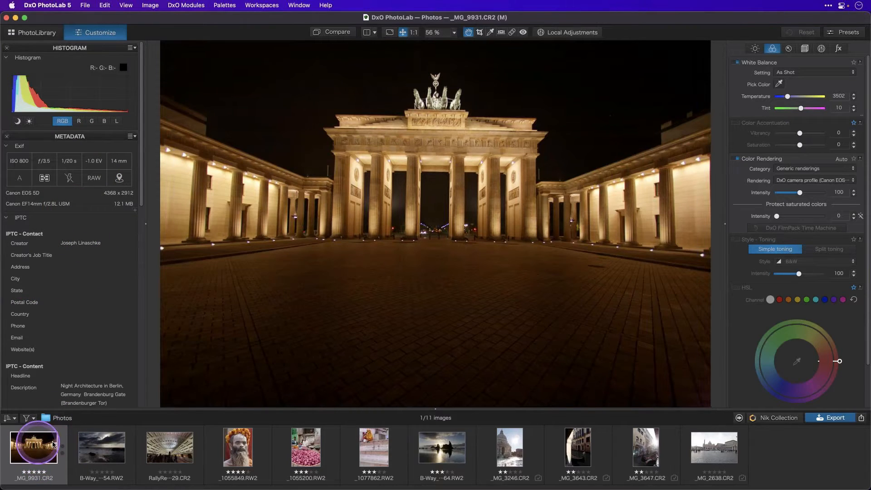
click(186, 6)
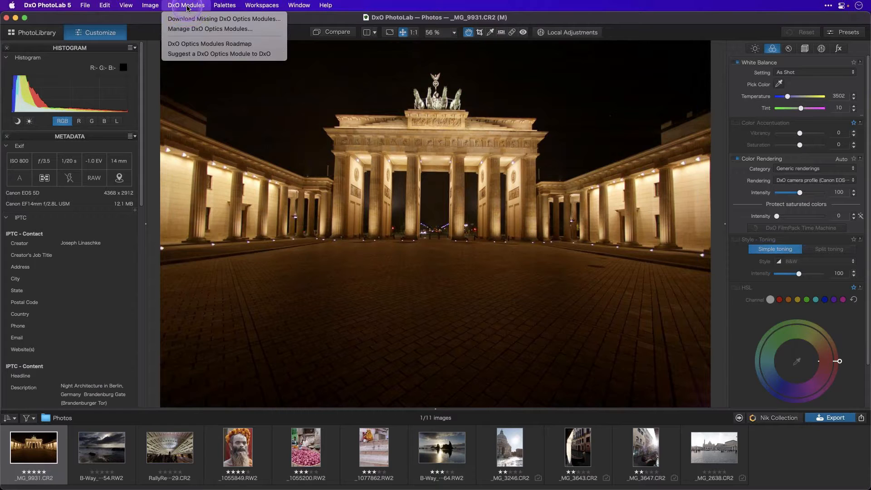
click(187, 29)
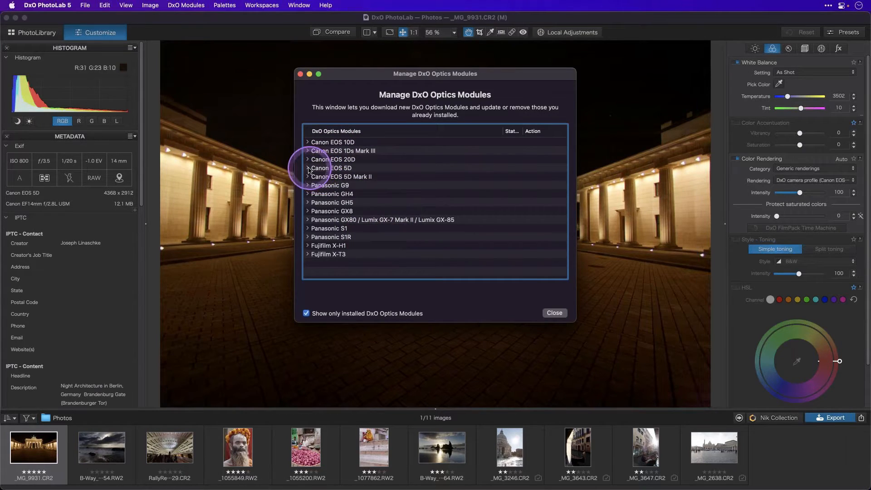
click(308, 169)
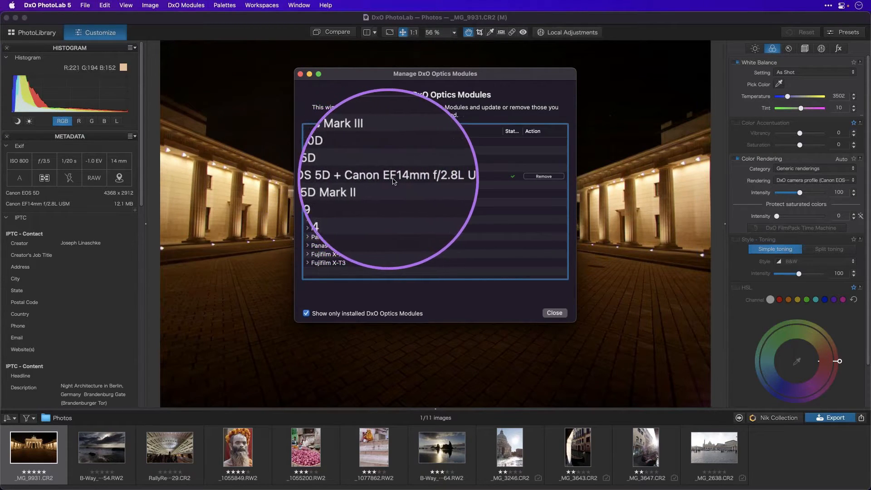
click(547, 177)
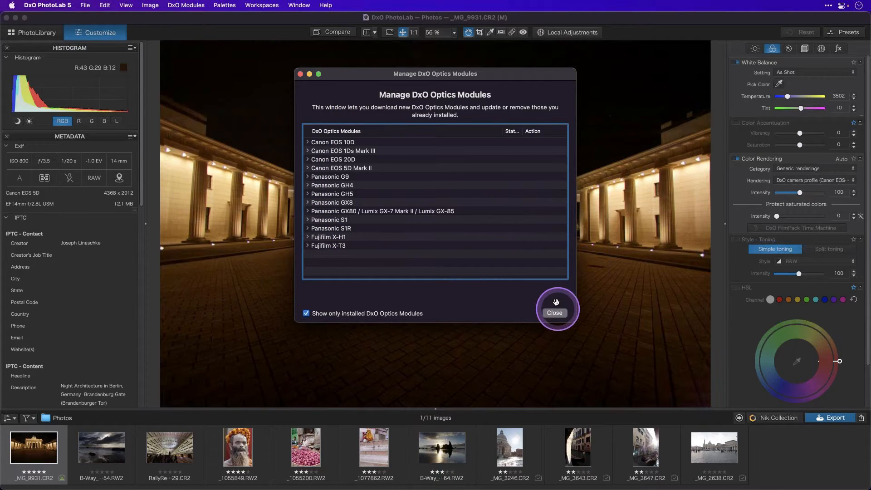
click(555, 304)
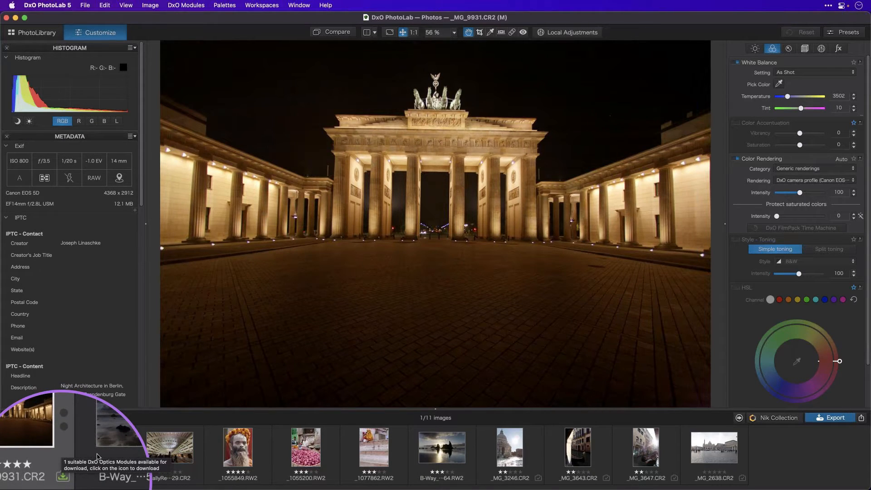
Download the missing Canon EOS 5D + Canon EF14mm f/2.8L USM optics module for _MG_9931.CR2 and close the download window
click(82, 452)
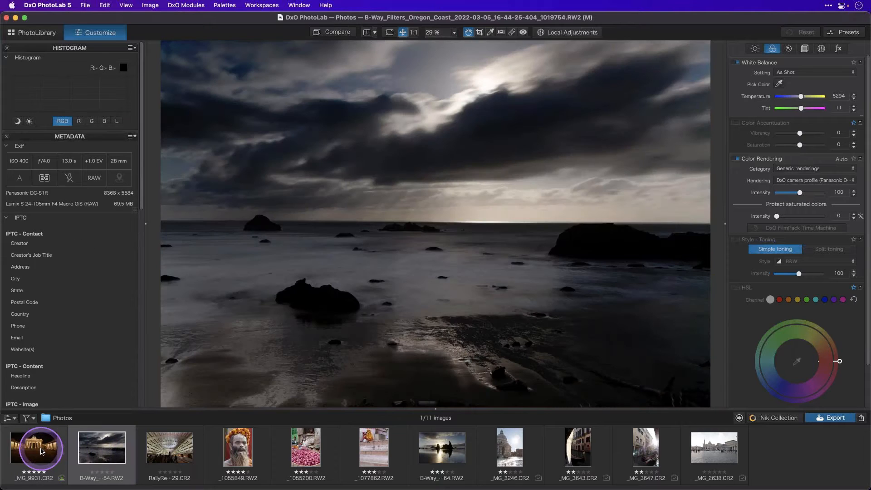
click(41, 451)
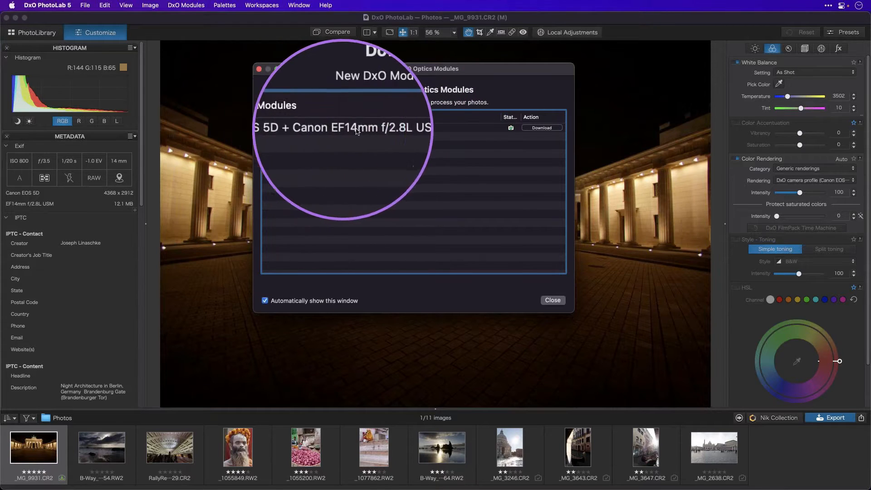
click(542, 127)
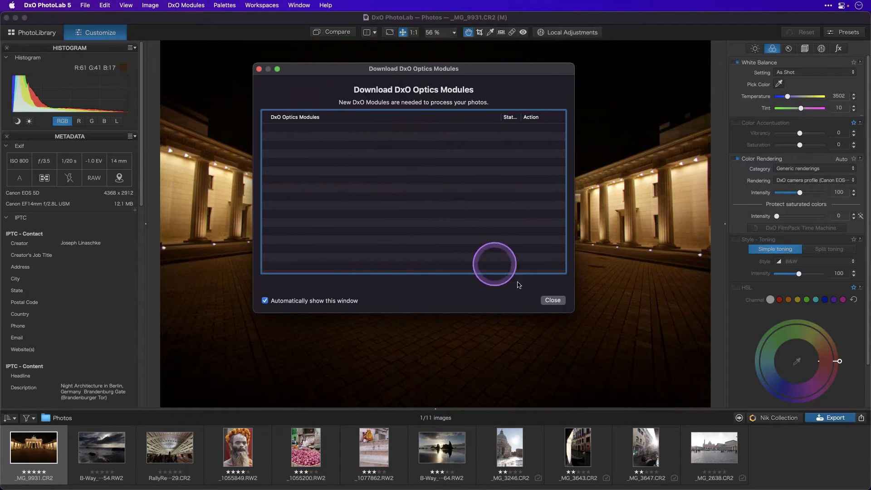
click(552, 300)
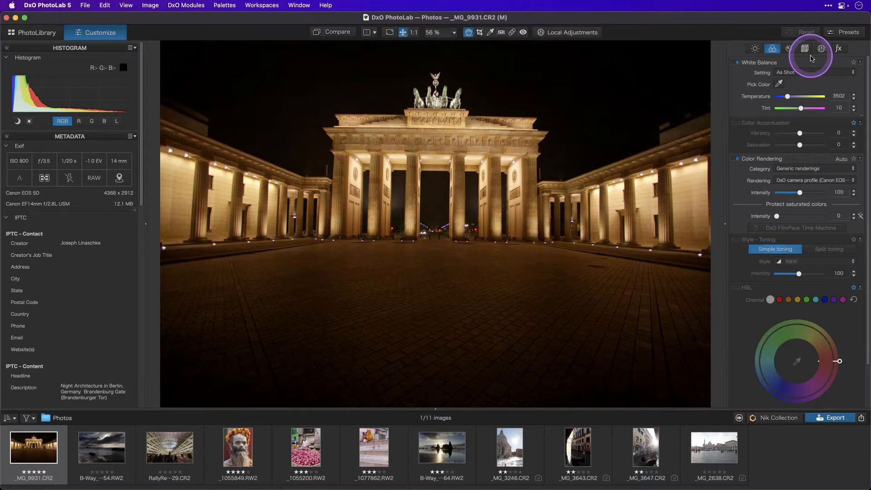
Look through the full list of correction palettes, and display the Detail and Geometry corrections for _MG_9931.CR2
click(772, 48)
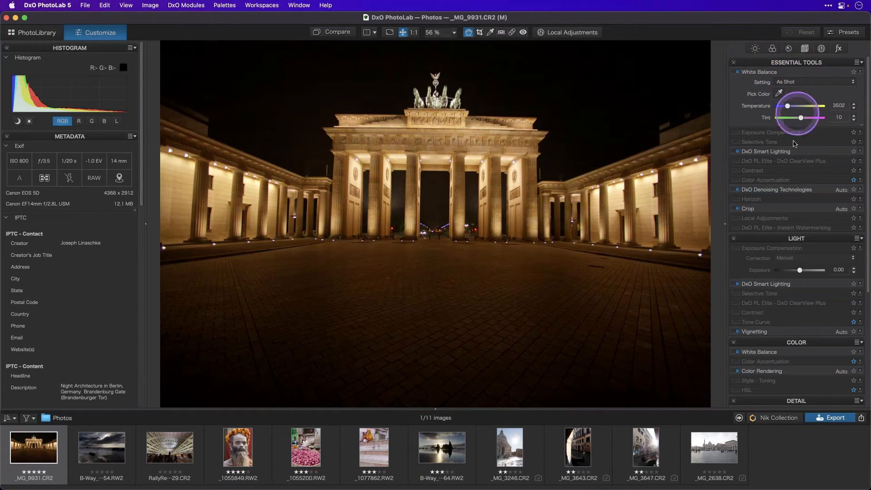
scroll(792, 158, down, 5)
scroll(793, 158, up, 5)
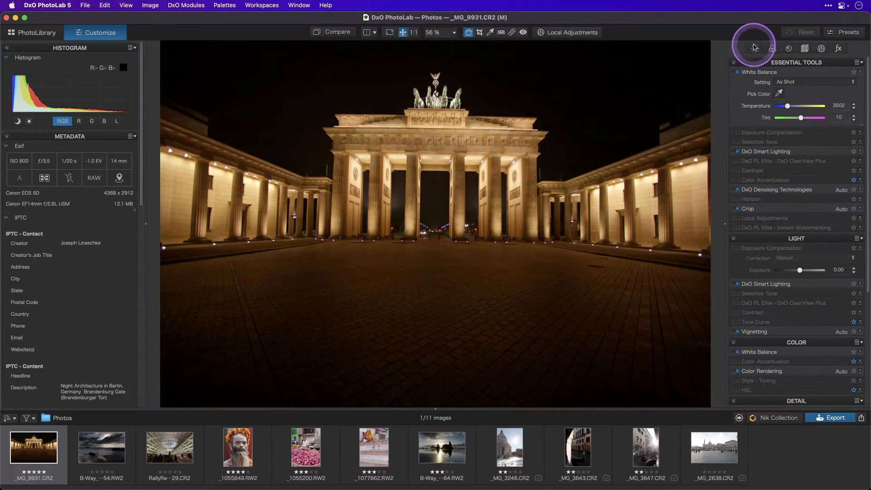
click(771, 48)
click(788, 49)
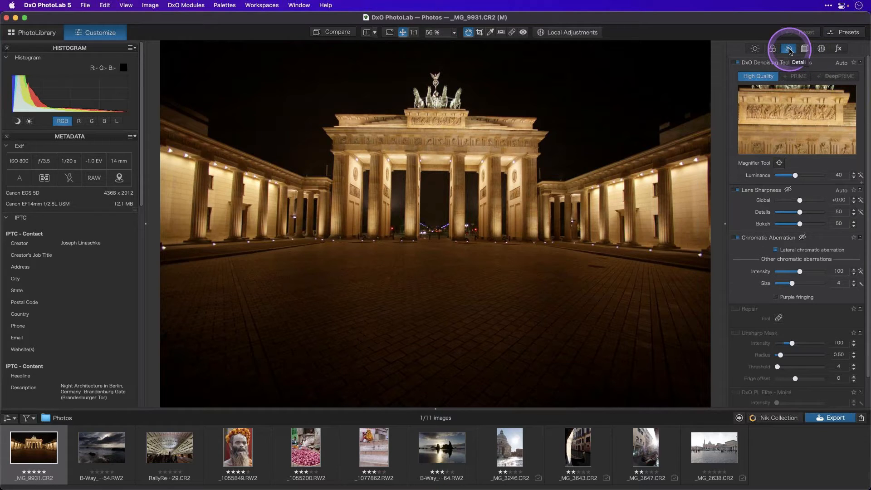
click(805, 48)
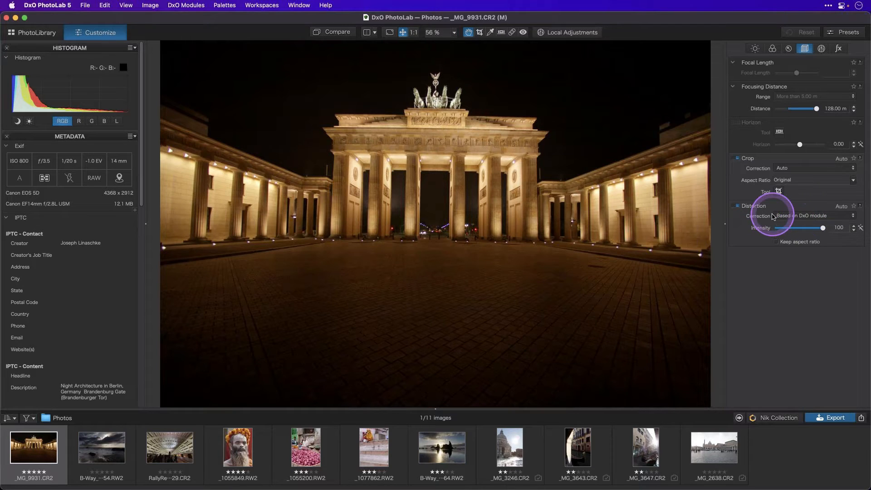
Turn the Distortion correction off and on repeatedly to examine its effect on the Brandenburg Gate photo, finishing with it enabled
click(736, 206)
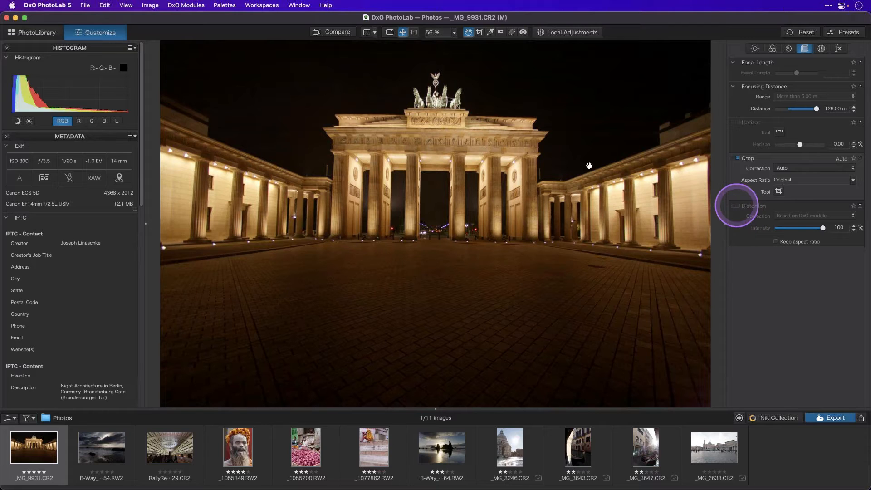
click(737, 206)
click(736, 206)
click(737, 207)
click(736, 207)
click(737, 207)
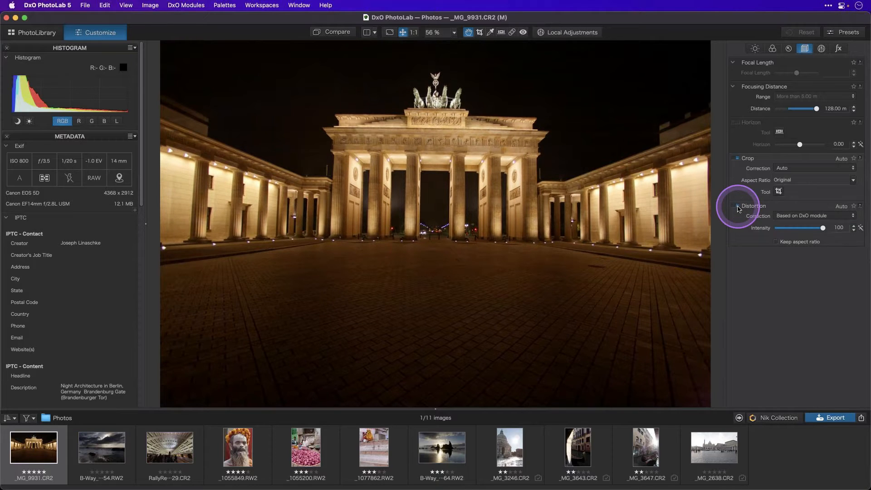
click(737, 207)
click(737, 206)
click(737, 207)
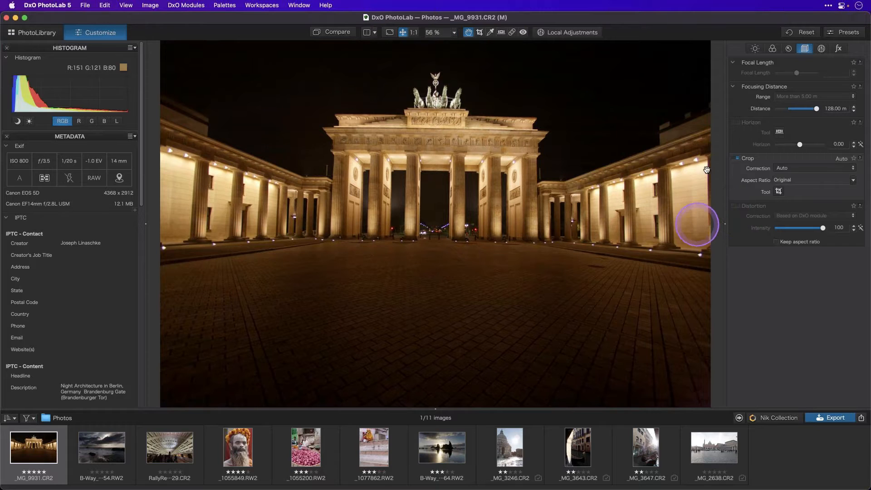
click(737, 207)
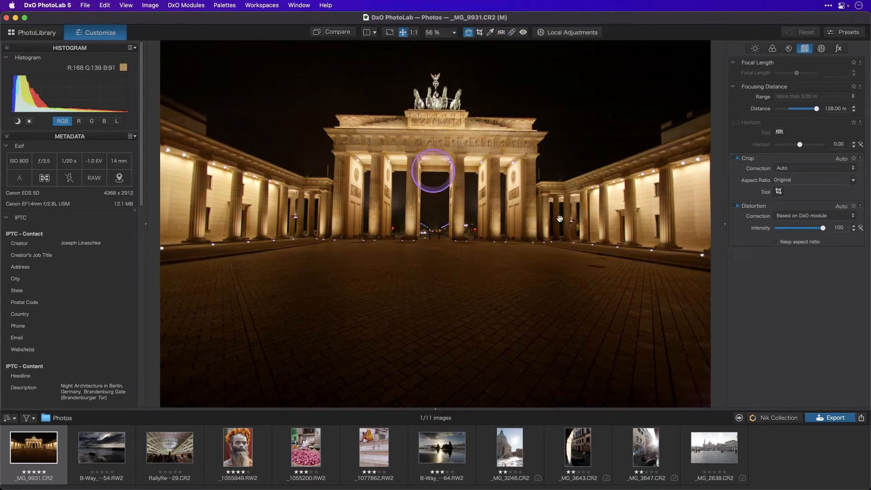
click(737, 207)
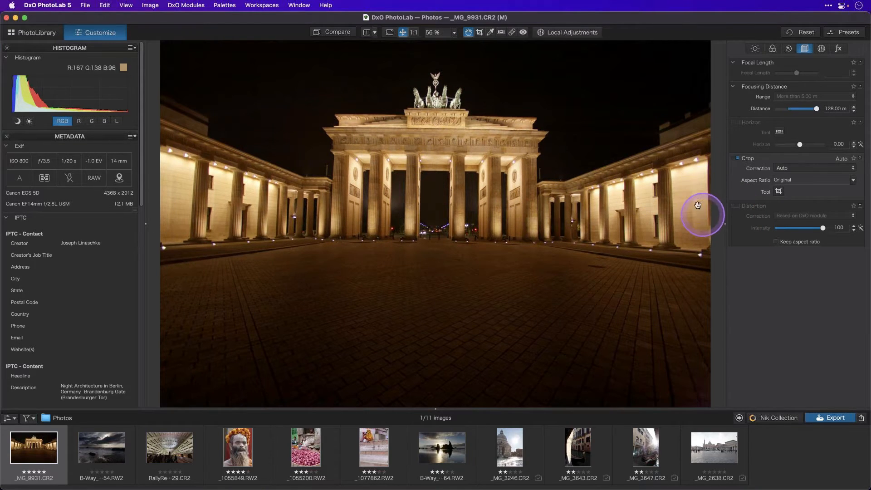
click(737, 206)
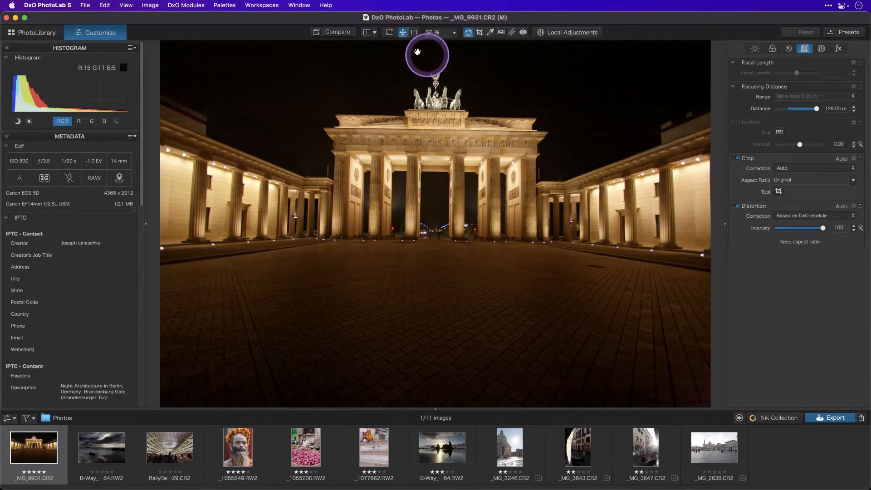
Compare the corrected Brandenburg Gate photo with its uncorrected version several times
click(330, 33)
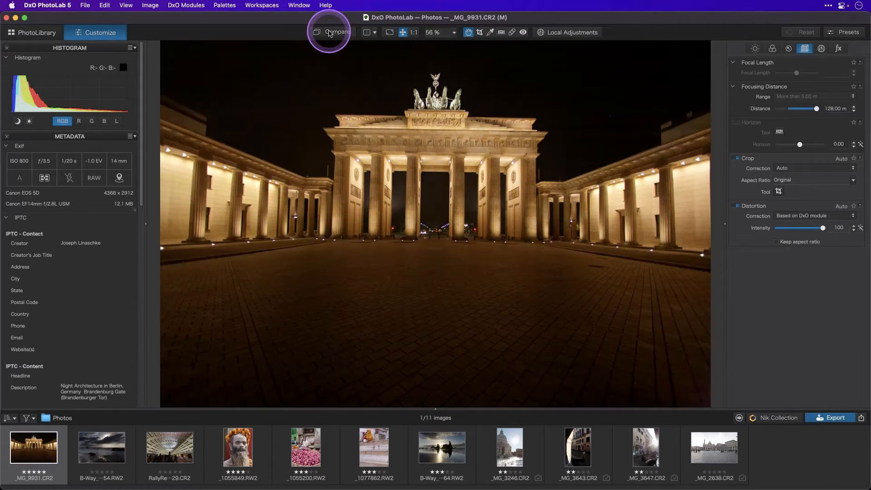
click(330, 33)
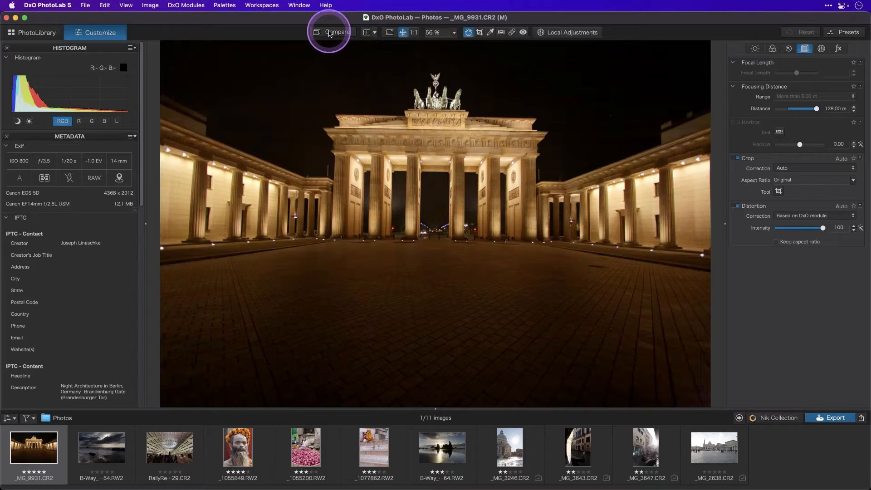
click(330, 33)
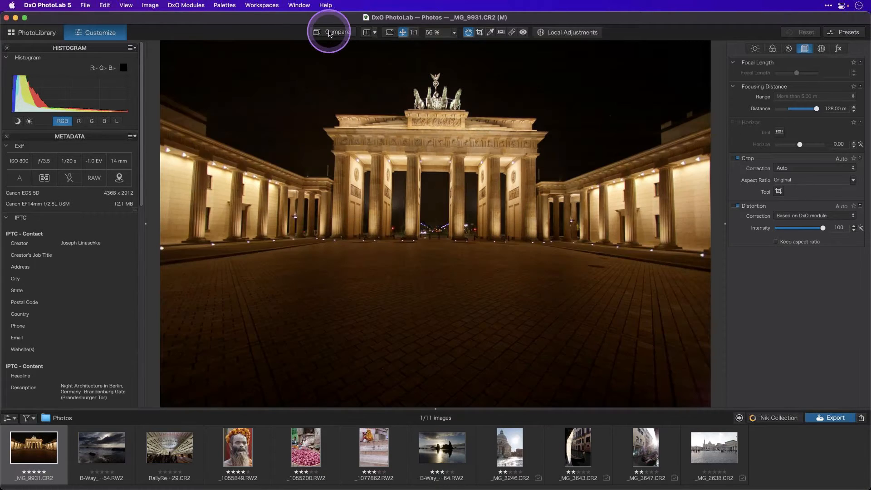
click(330, 33)
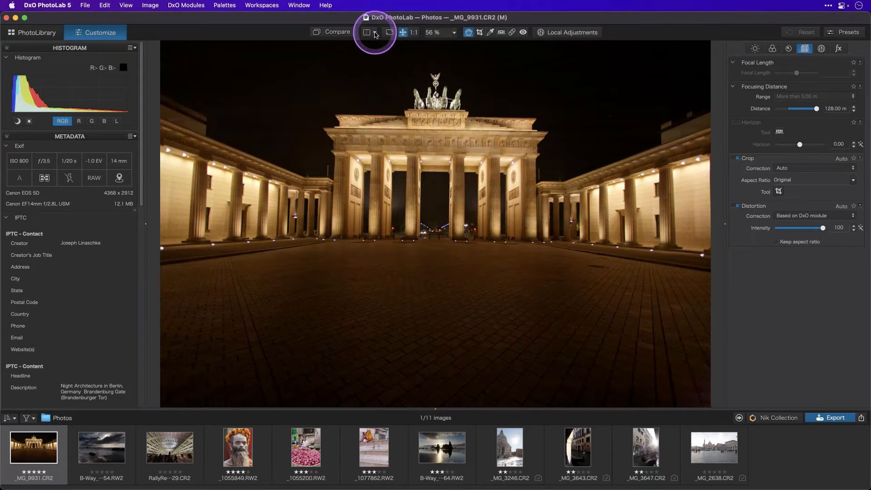
Set the comparison reference to No Corrections (without Geometry) and compare the photo against it repeatedly
click(375, 33)
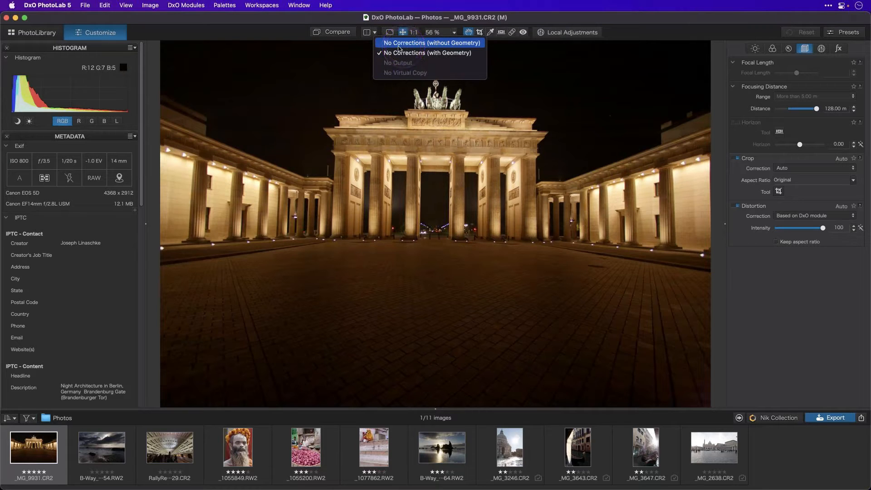
click(404, 43)
click(340, 33)
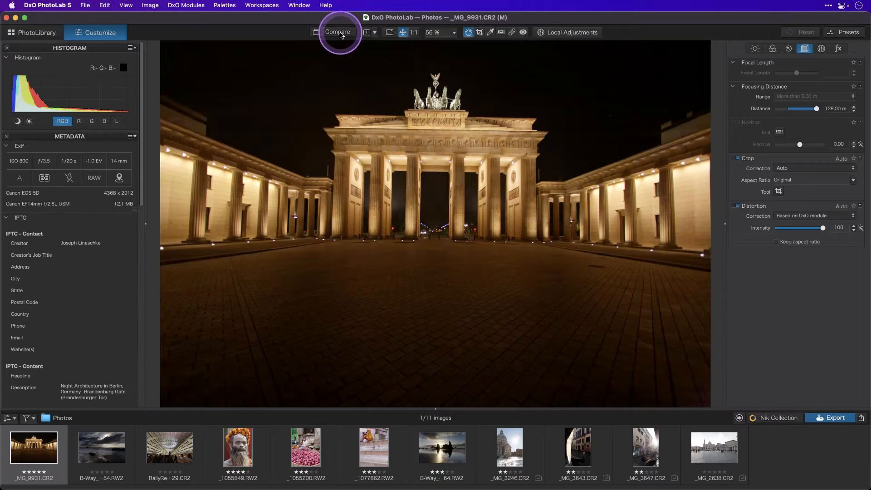
click(341, 34)
click(341, 35)
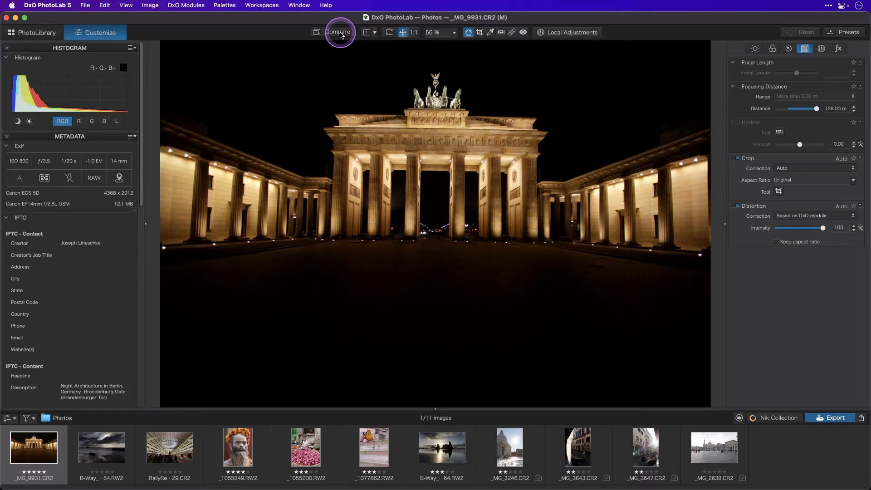
click(341, 35)
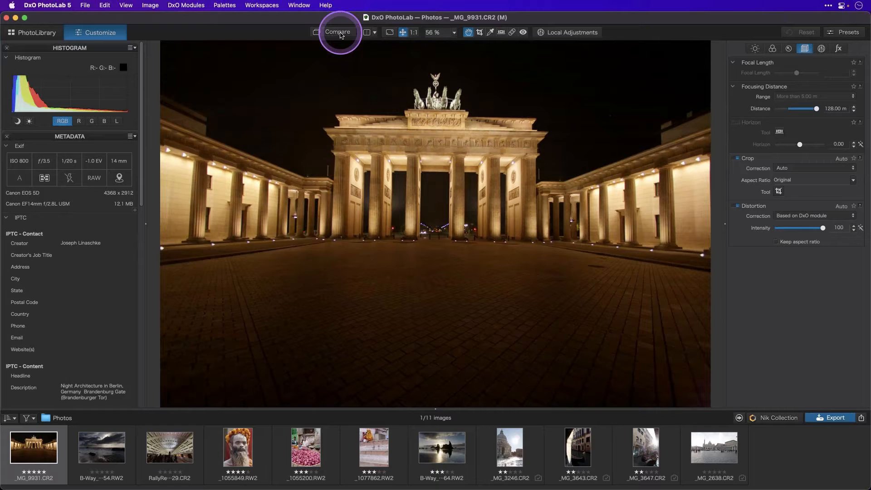
click(341, 35)
click(341, 35)
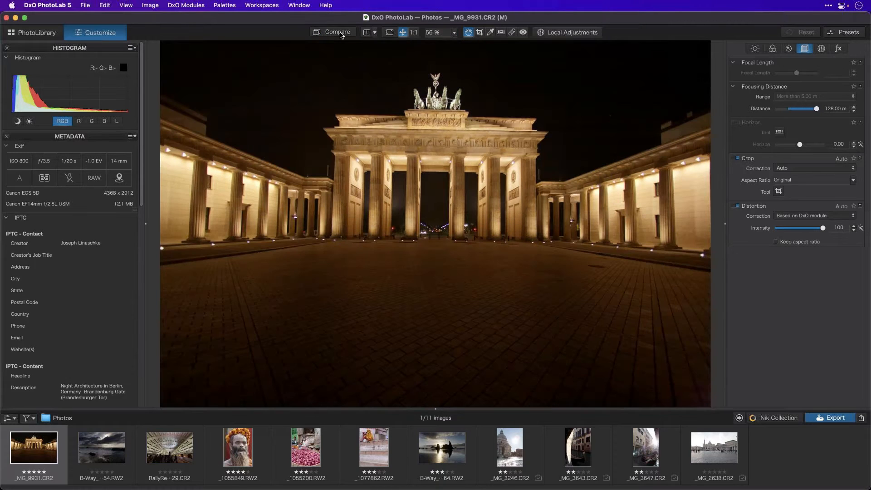
Keep switching the Brandenburg Gate photo between its corrected state and the comparison reference to examine the tonal differences
click(341, 34)
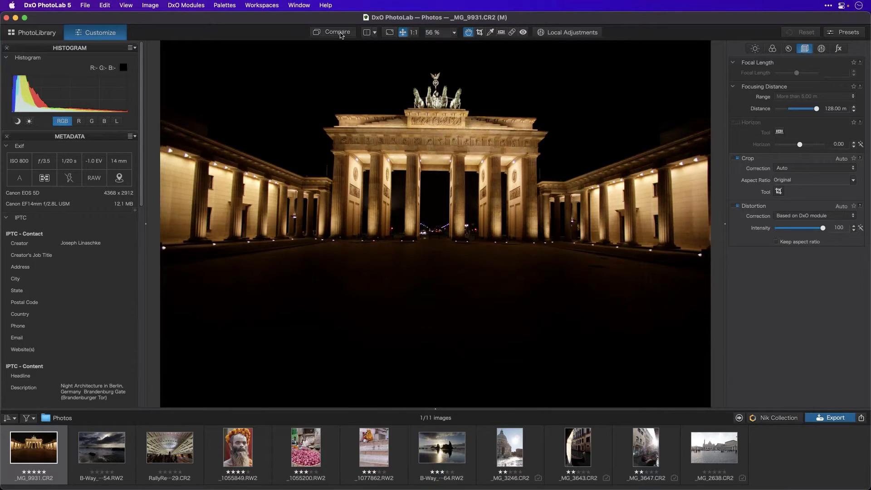
click(341, 34)
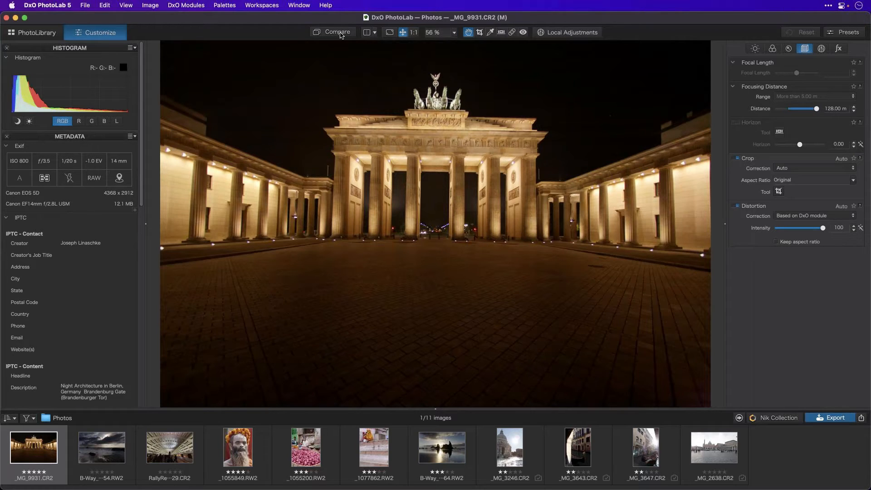
click(341, 35)
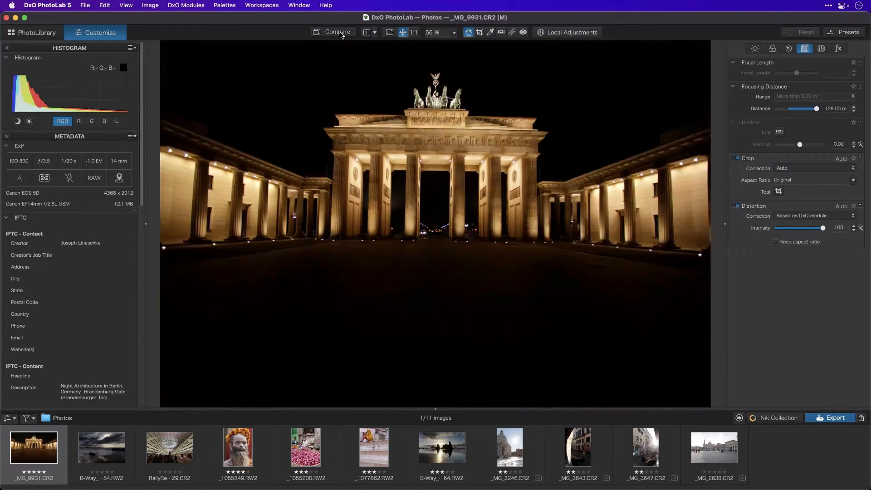
click(341, 35)
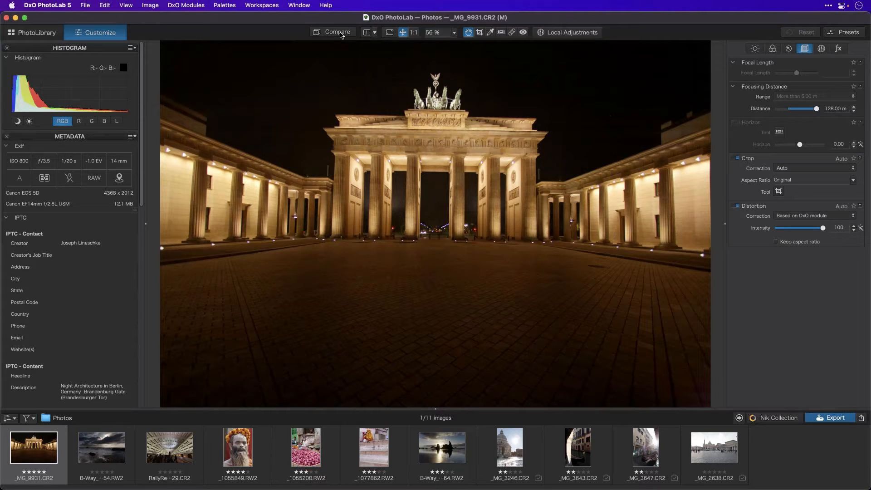
click(341, 34)
click(341, 35)
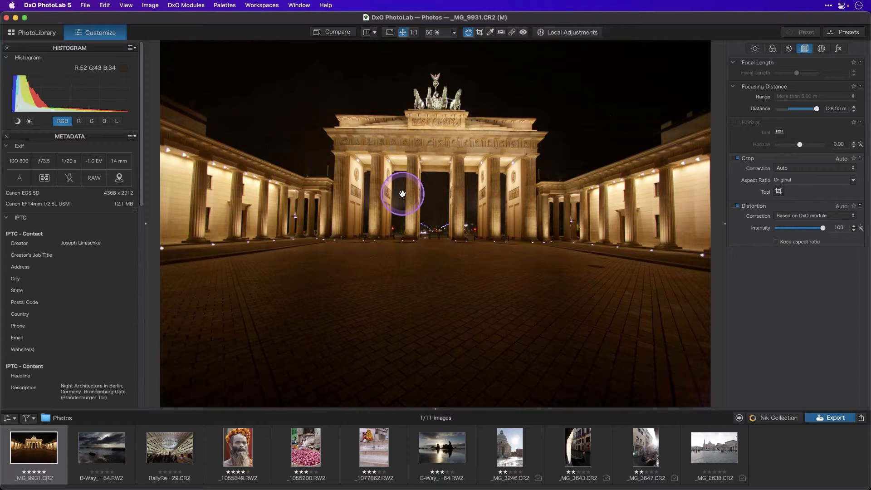
click(341, 36)
click(341, 37)
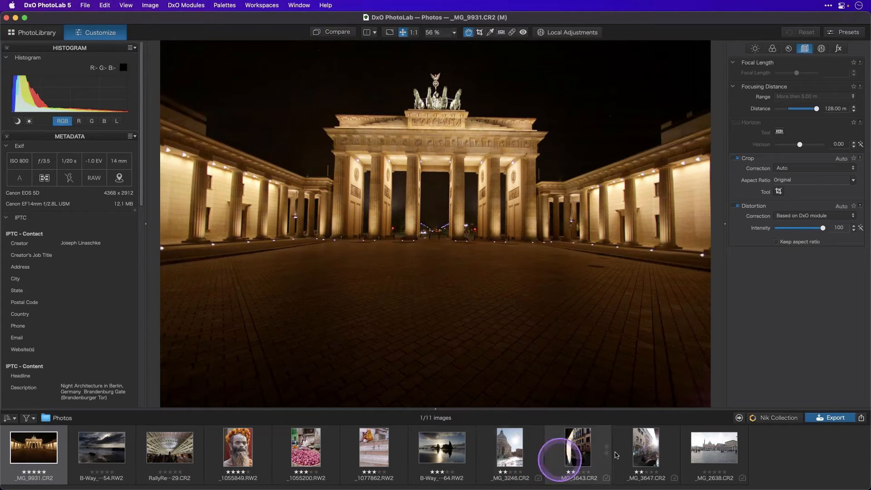
Open _MG_2638.CR2 and magnify it to 300% to examine the edges of the obelisk and the dome
click(706, 447)
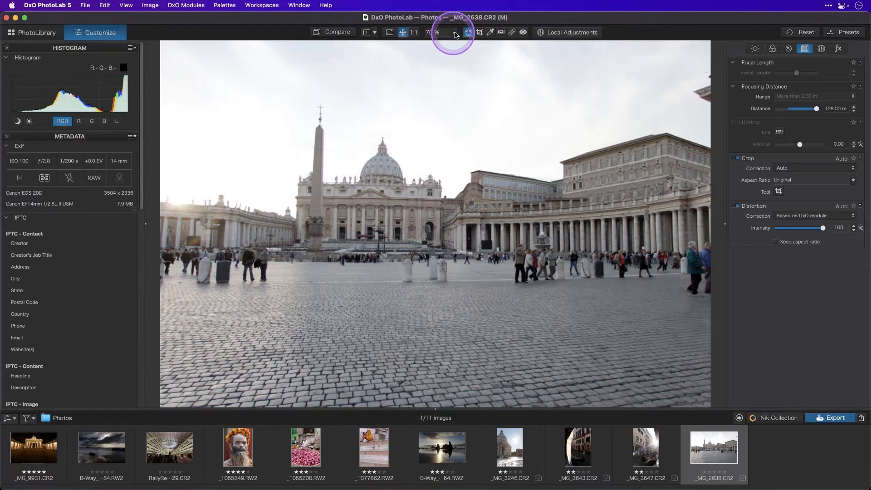
click(455, 35)
click(438, 59)
drag(292, 146, 414, 191)
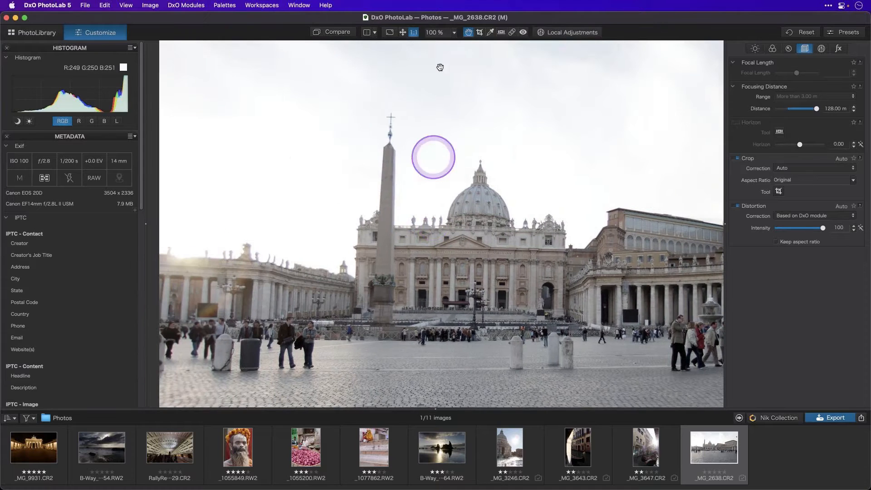
click(454, 32)
click(438, 67)
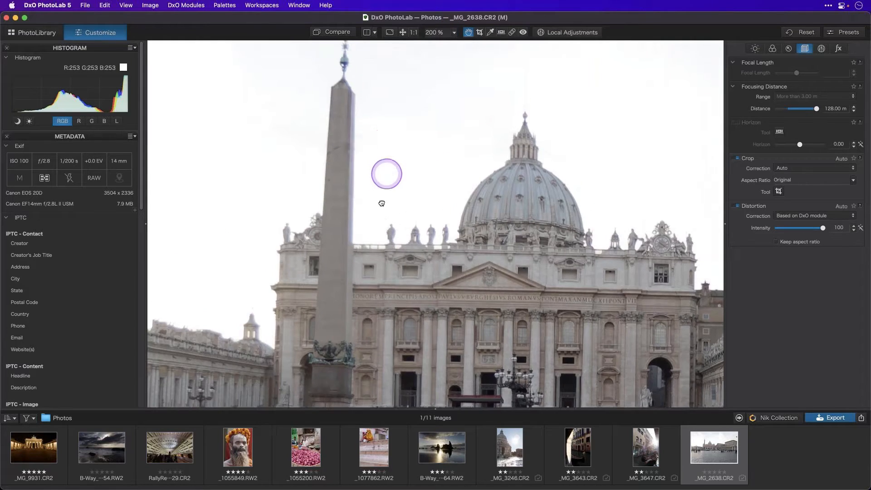
scroll(382, 203, up, 5)
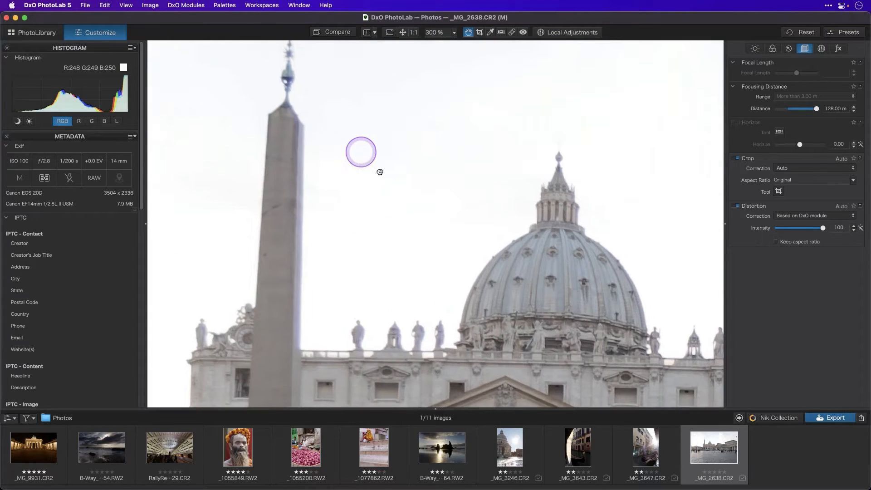
drag(380, 172, 382, 180)
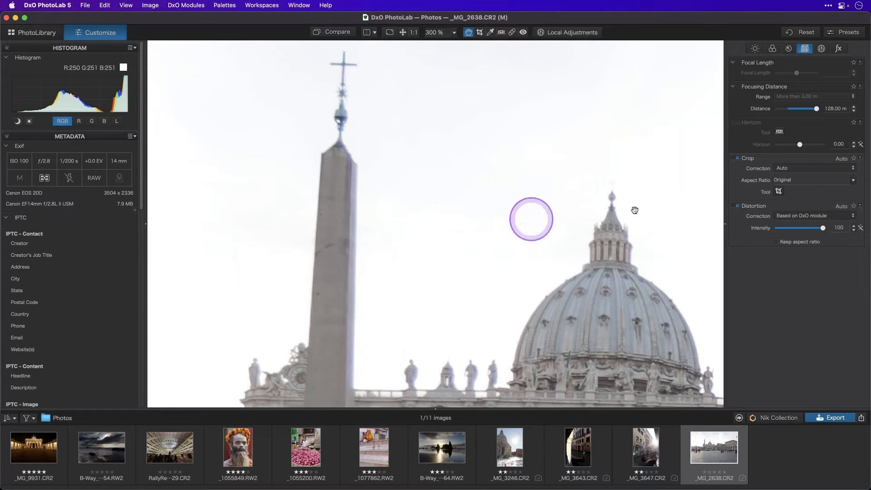
Display the Detail corrections and turn Chromatic Aberration off and back on to examine the fringing along the obelisk's edges
click(788, 49)
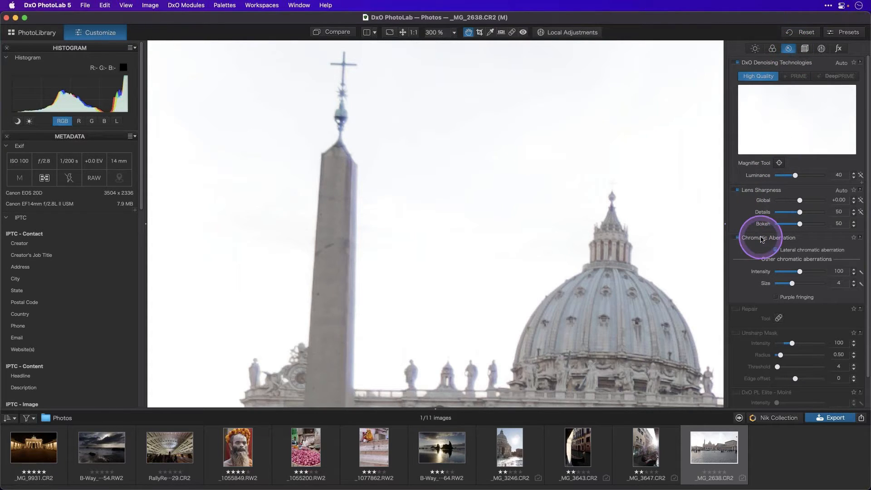
click(736, 239)
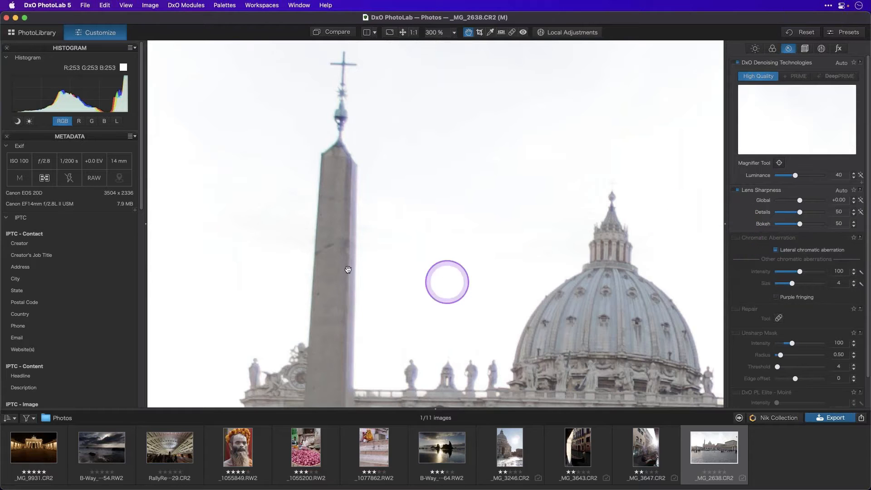
drag(348, 181, 357, 174)
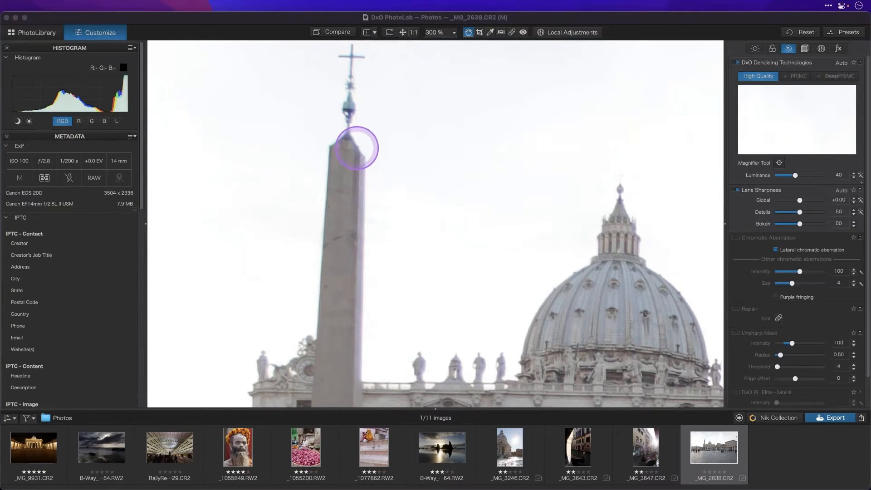
click(443, 173)
drag(356, 158, 352, 121)
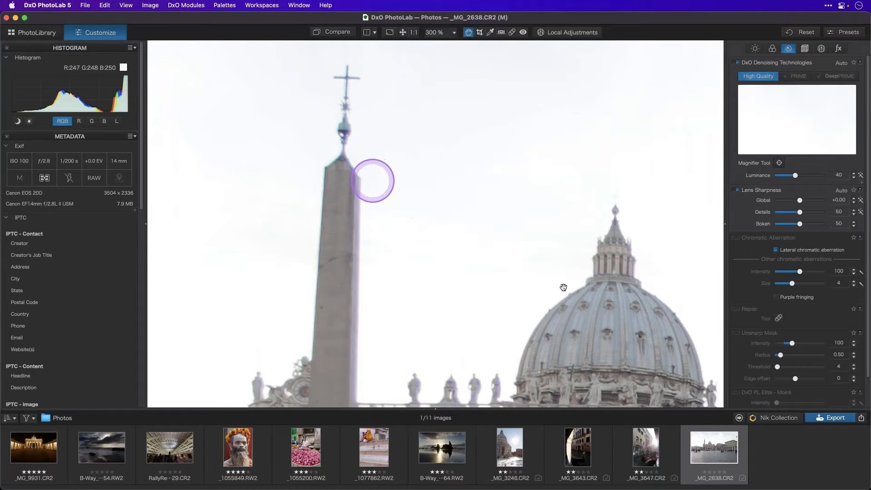
click(736, 238)
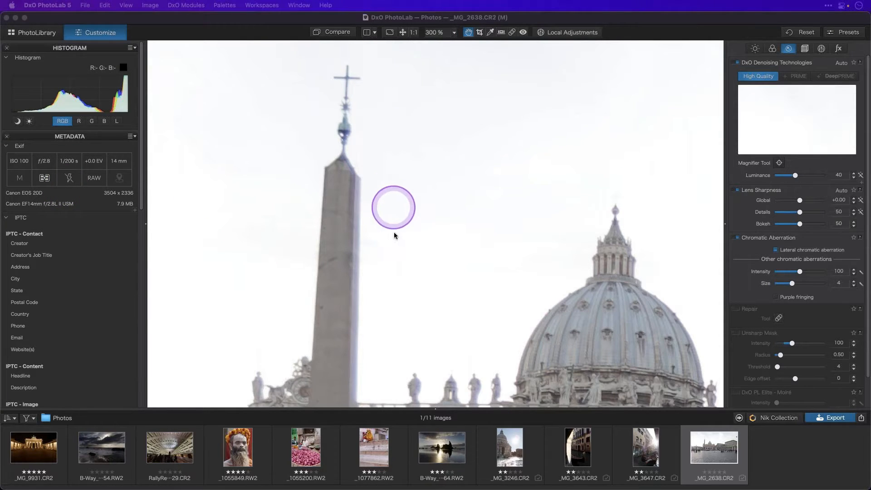
Fit the whole St. Peter's Square photo in the viewer and compare it with the current reference version
click(401, 220)
double_click(401, 221)
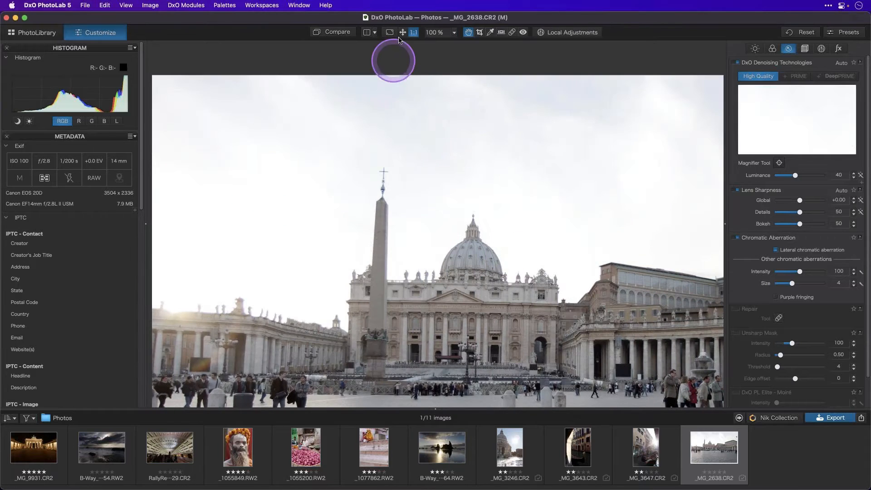
click(402, 33)
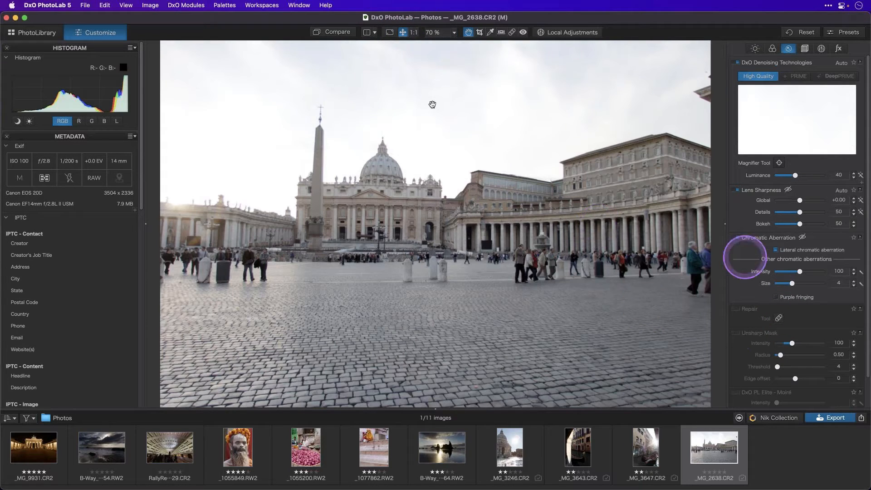
click(330, 33)
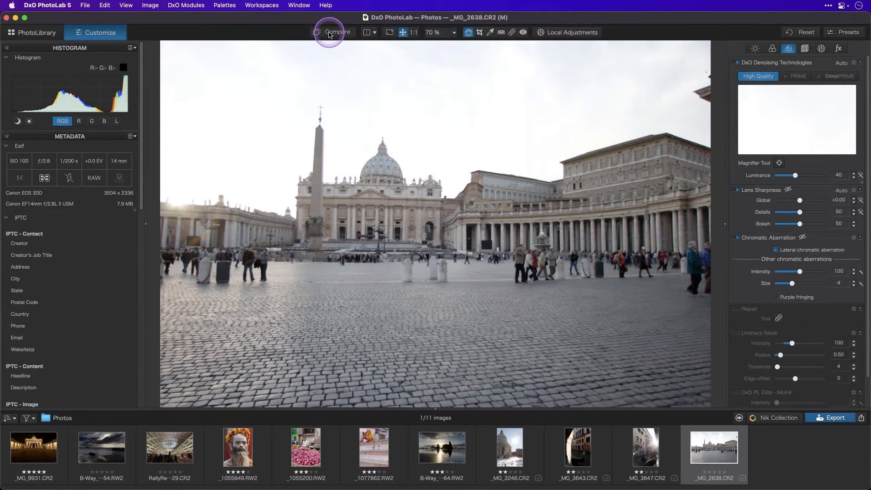
click(329, 33)
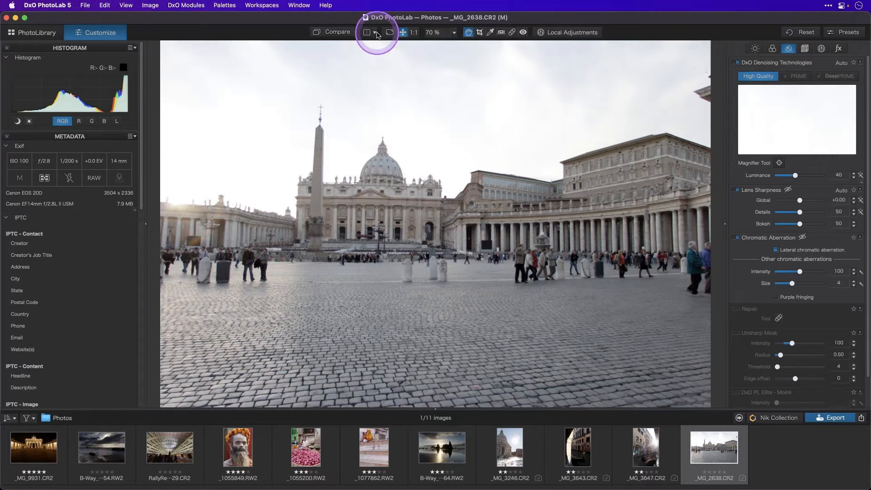
Choose another comparison reference for _MG_2638.CR2 and compare the photo against it several times
click(375, 33)
click(381, 53)
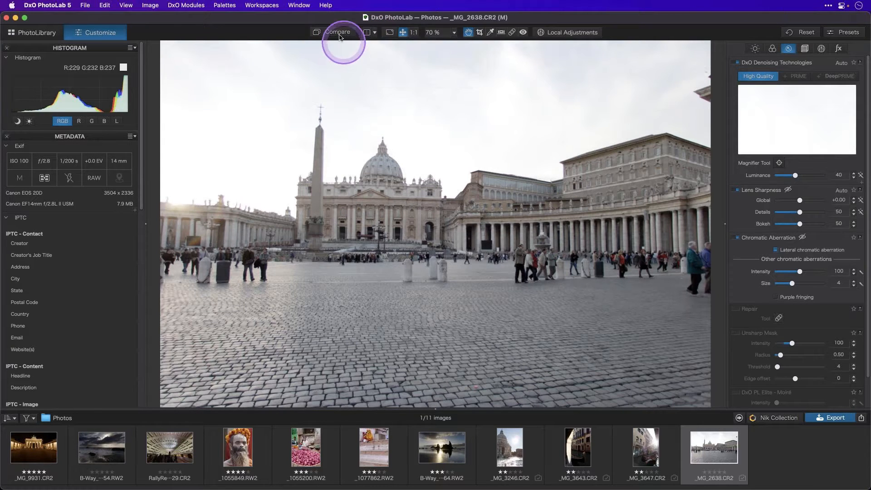
click(337, 33)
click(338, 33)
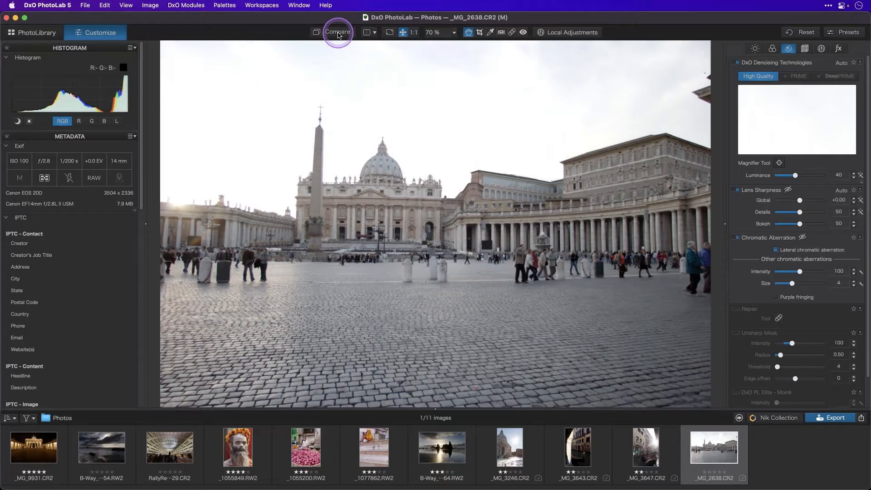
click(338, 33)
click(337, 33)
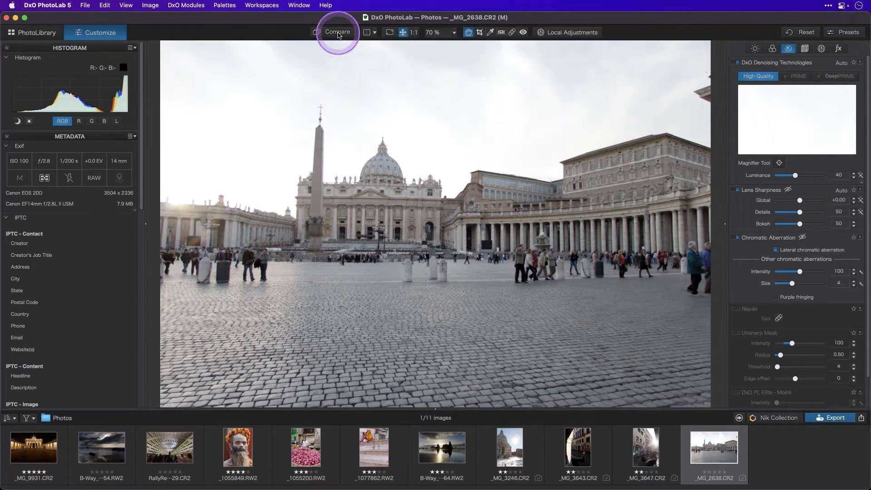
click(338, 32)
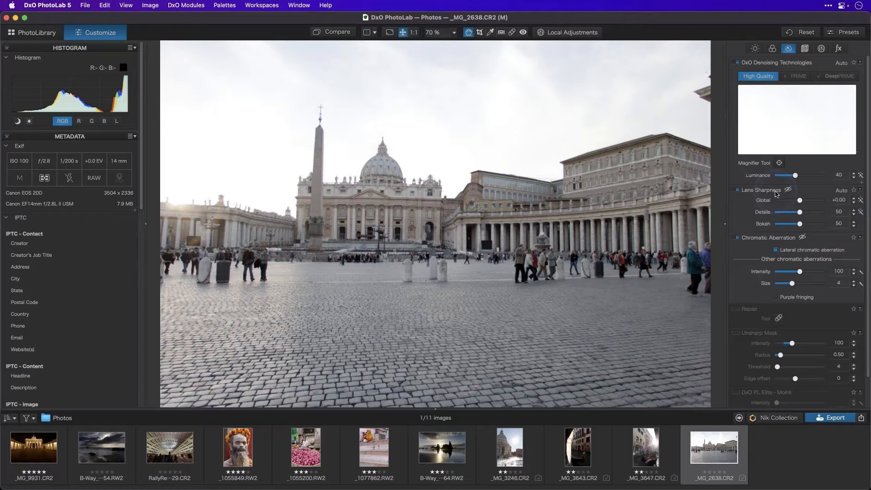
Open the portrait _1055849.RW2, check its Lens Sharpness correction, and view the man's closed eyes at 100%
click(242, 453)
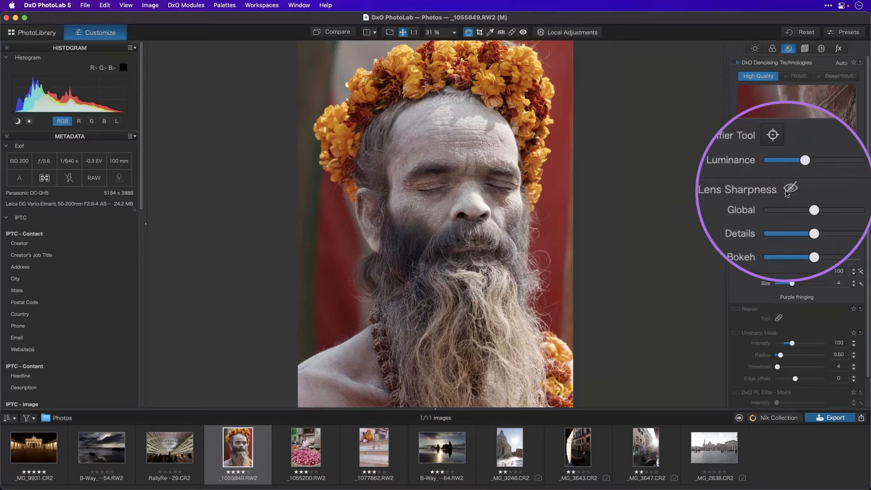
mouse_move(788, 193)
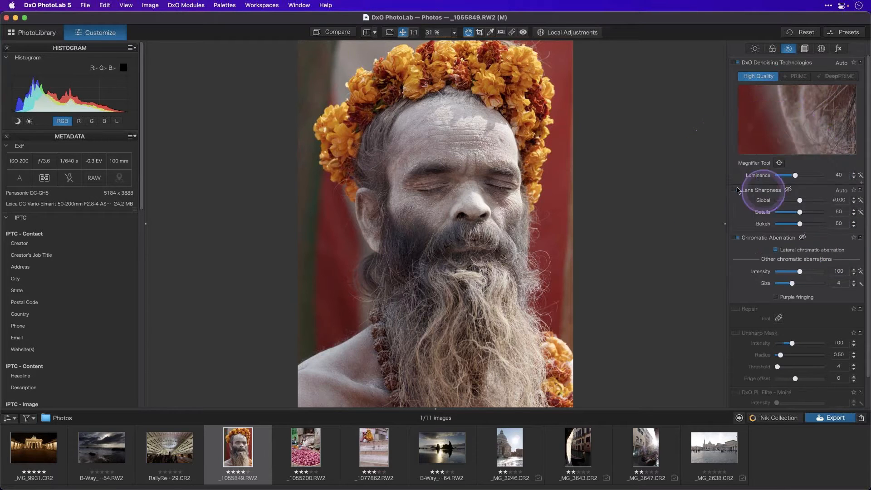
click(454, 32)
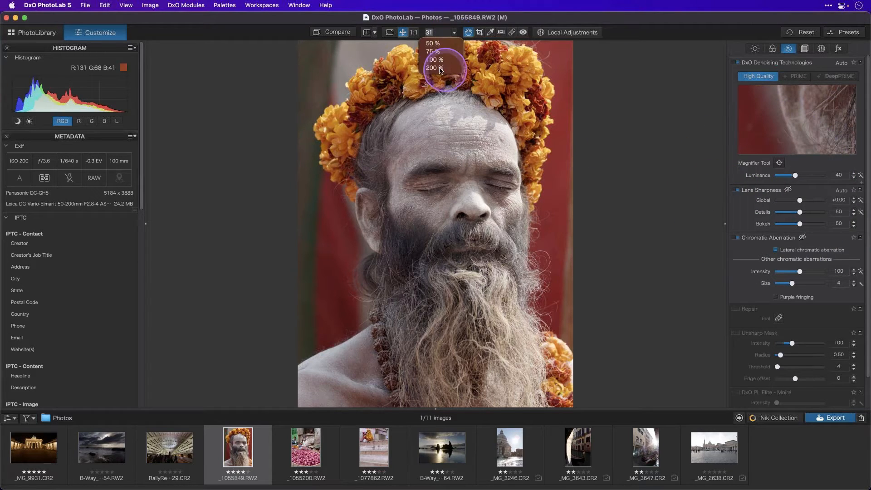
click(438, 58)
drag(577, 155, 509, 241)
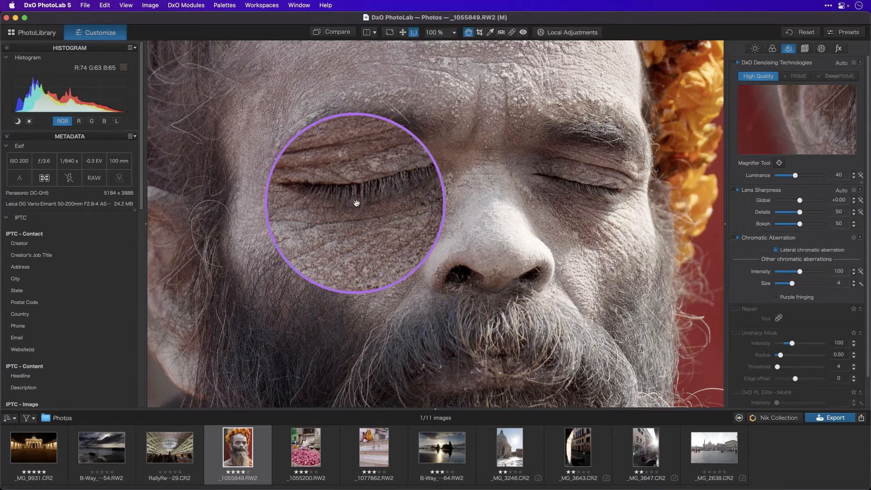
Turn Lens Sharpness off and on repeatedly, examining the eyelashes and skin at 200%, and finish with the correction enabled
click(736, 190)
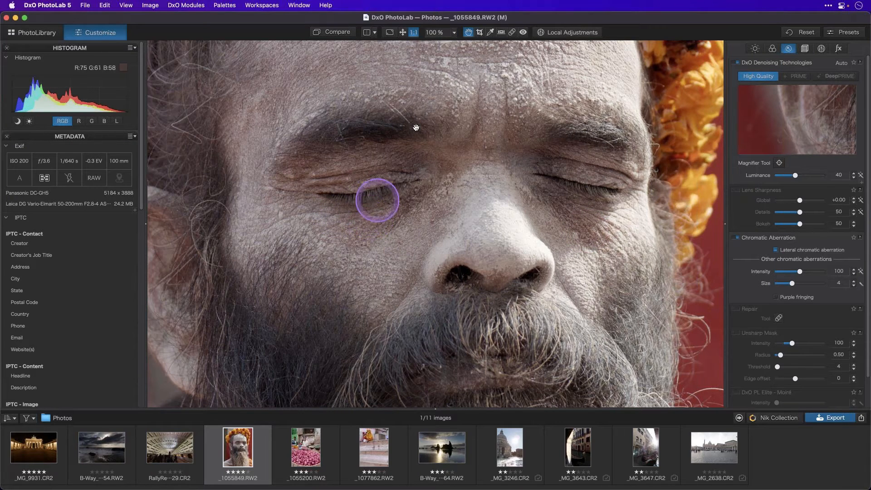
click(453, 32)
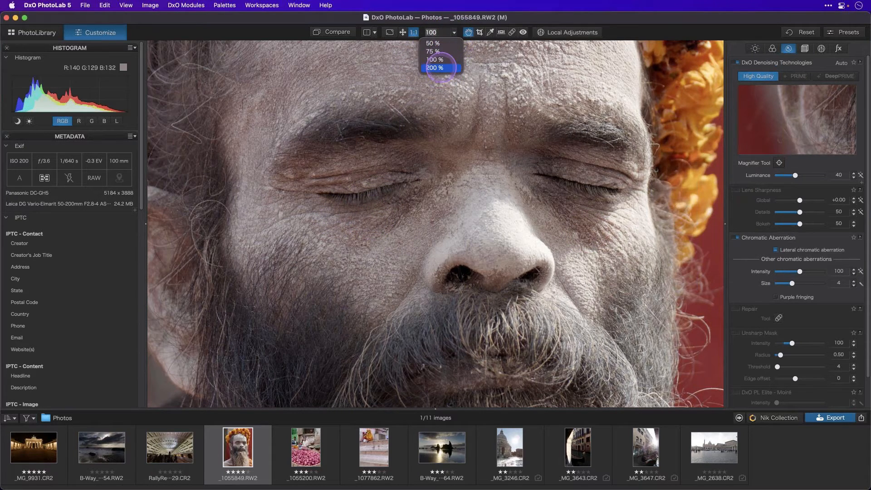
click(442, 68)
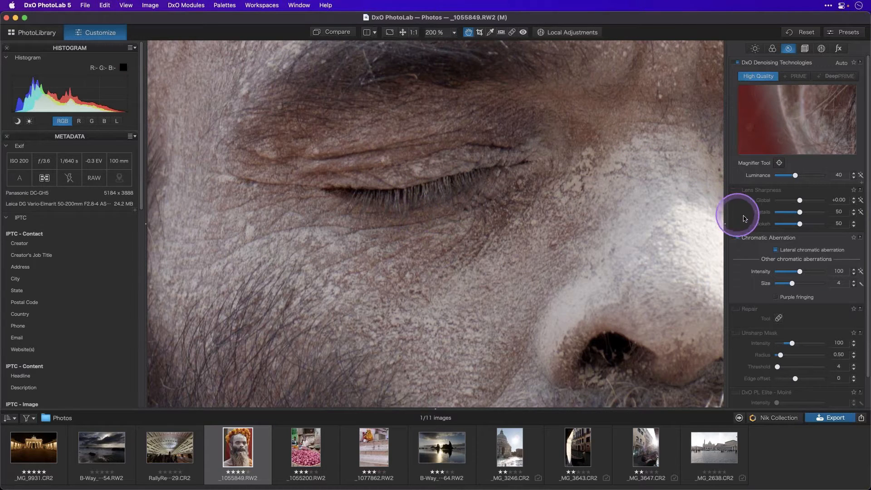
click(736, 190)
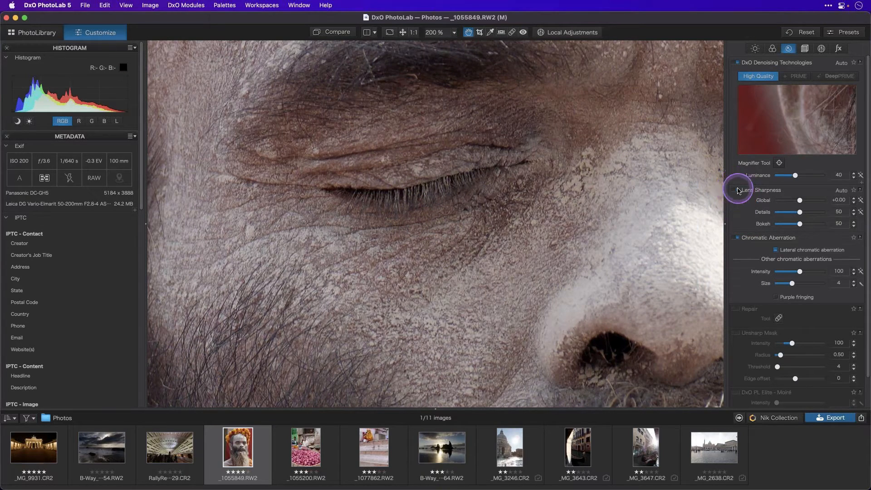
click(736, 190)
click(736, 190)
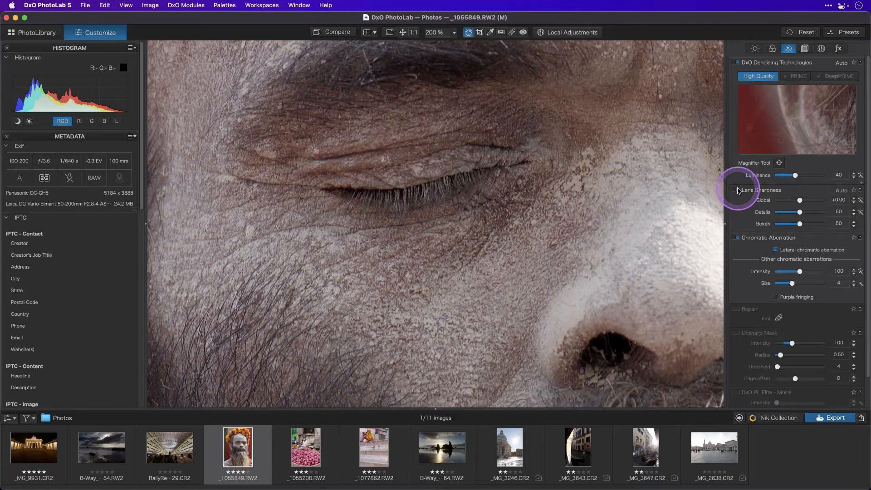
click(736, 190)
click(737, 190)
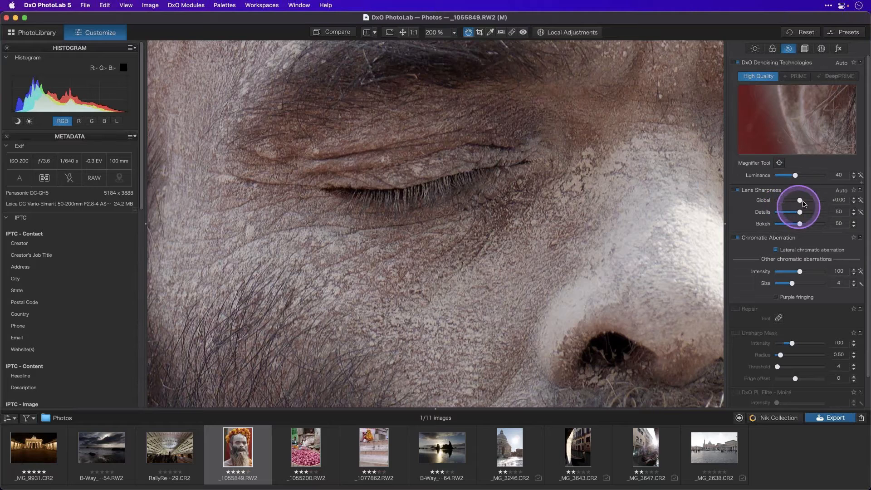
Try a much stronger Lens Sharpness Global setting, reset it to +0.00, and return the portrait to the 100% view
drag(800, 201, 823, 201)
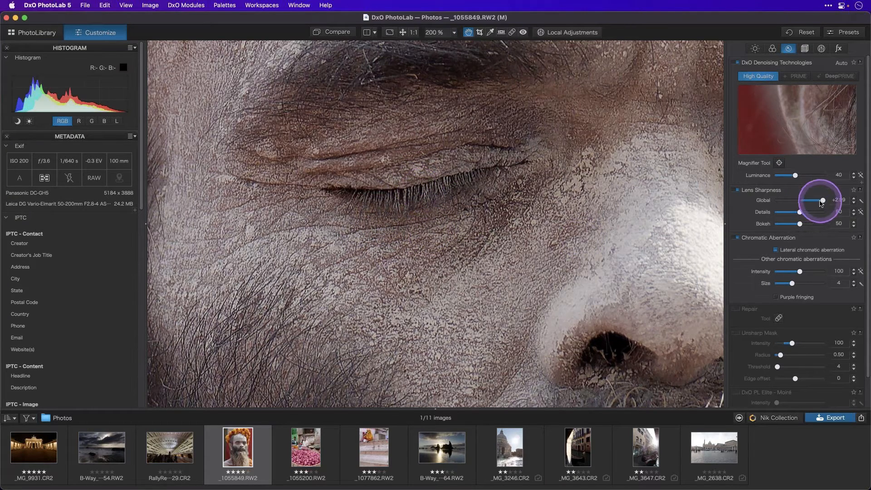
drag(822, 200, 808, 204)
double_click(808, 204)
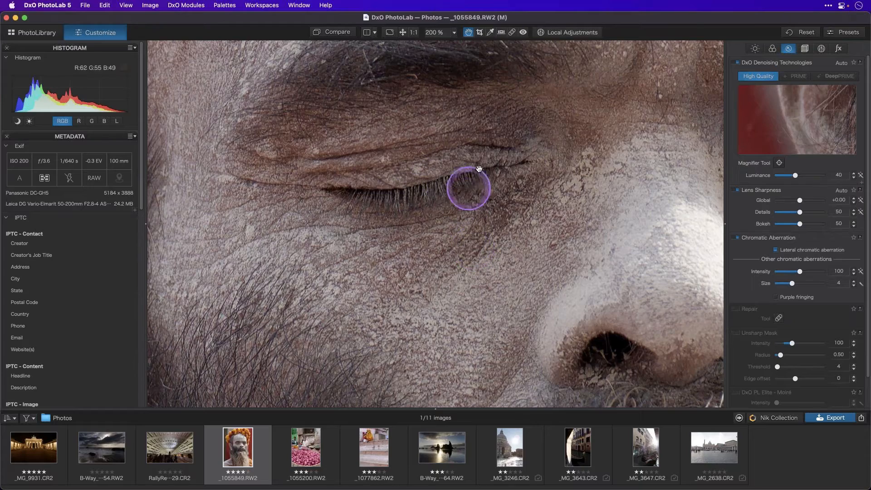
drag(474, 167, 466, 175)
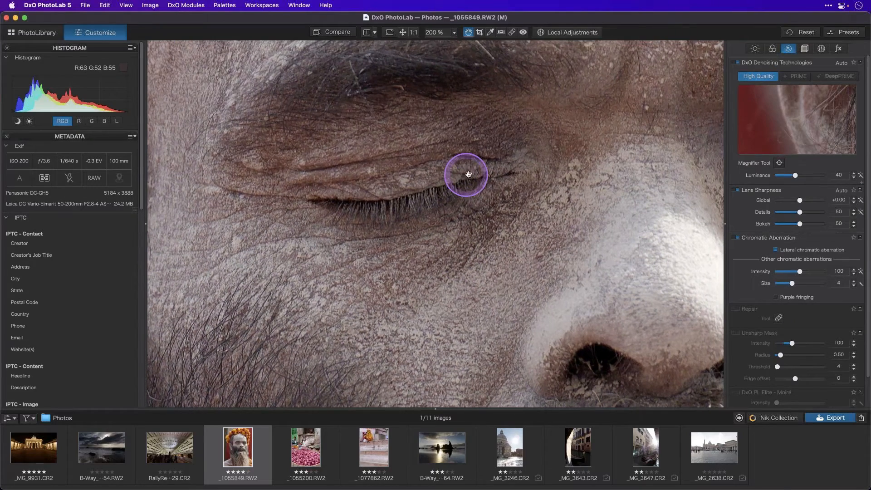
double_click(399, 200)
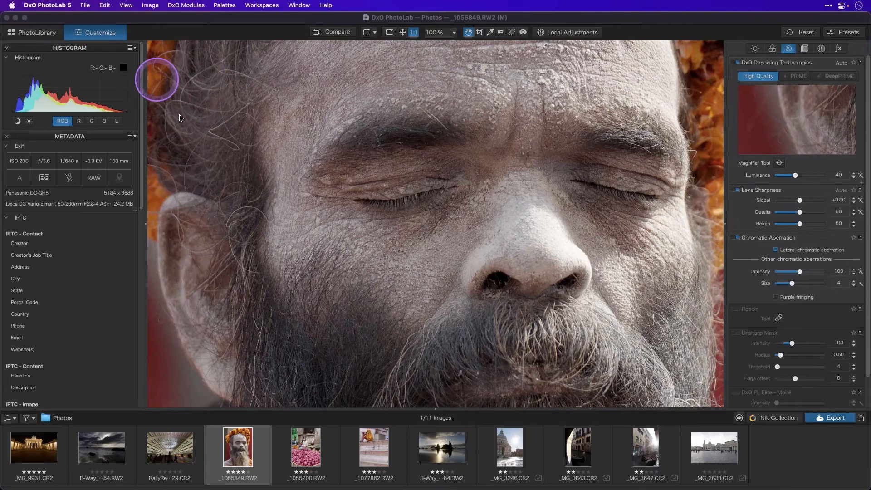
Switch to the PhotoLibrary and locate the current Photos folder inside 2022 DxO Webinars in the folder tree
click(34, 32)
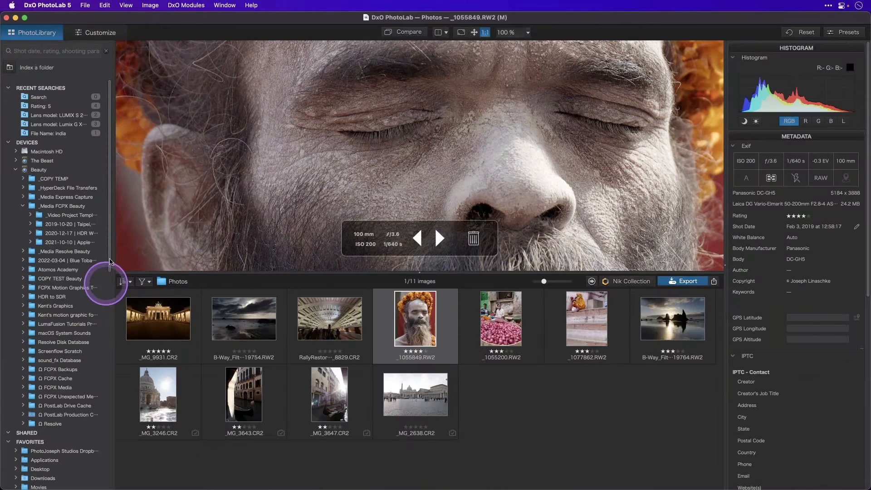
drag(108, 259, 105, 240)
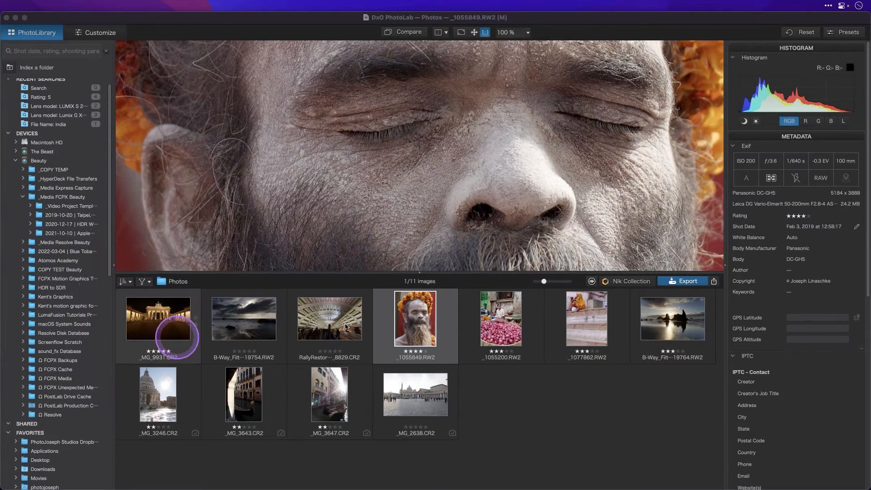
right_click(415, 329)
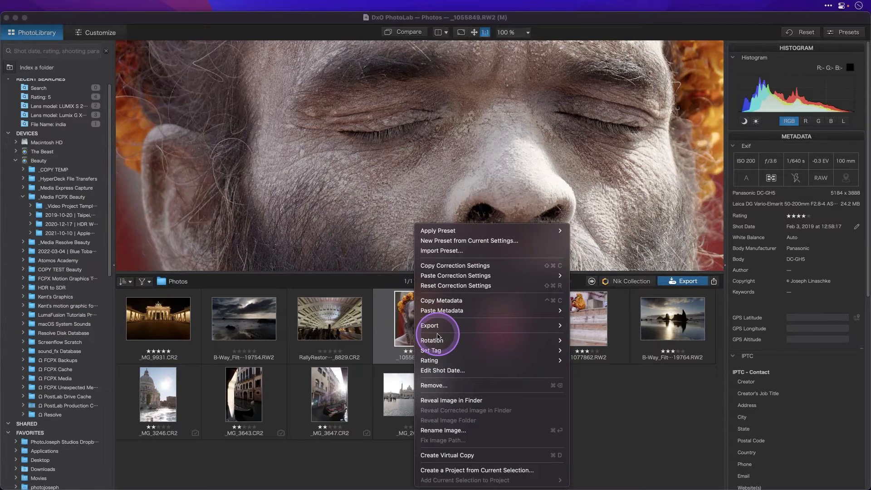
click(45, 253)
scroll(64, 285, down, 10)
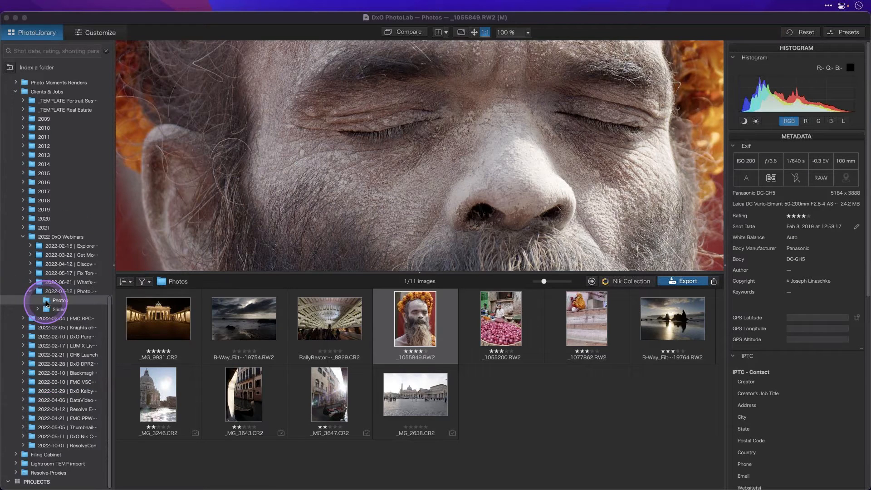
Reveal _1055849.RW2 in Finder, show the Photos folder as a list, and move its window clear of the folder tree
right_click(412, 331)
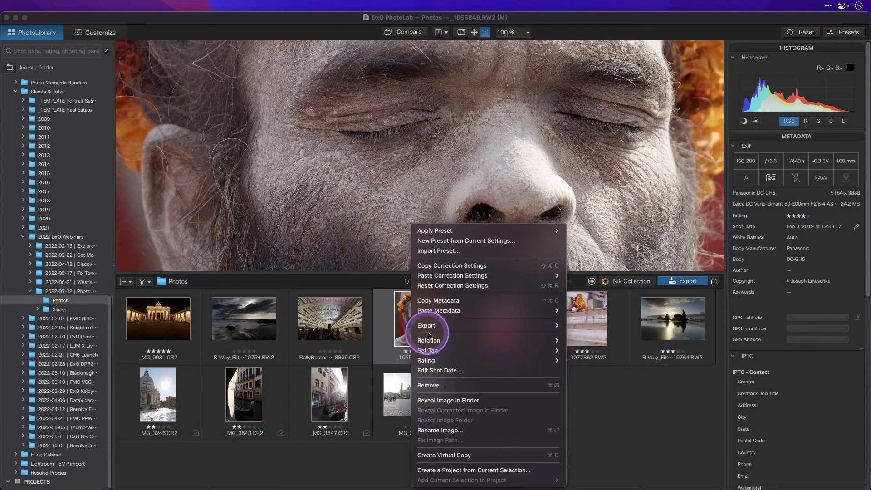
click(439, 400)
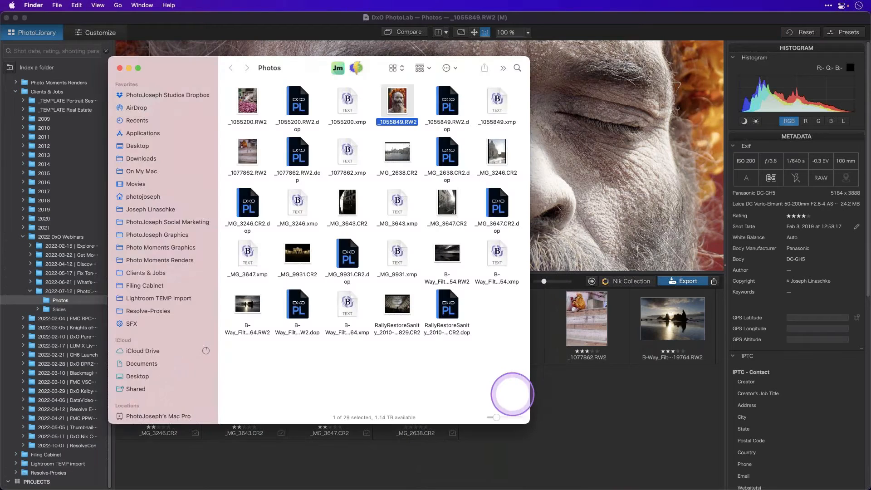
key(super+2)
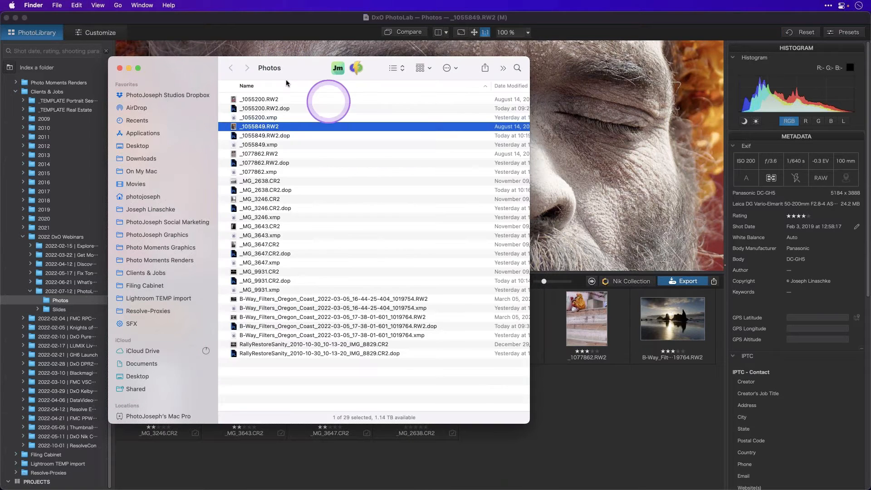
drag(291, 68, 405, 70)
click(393, 380)
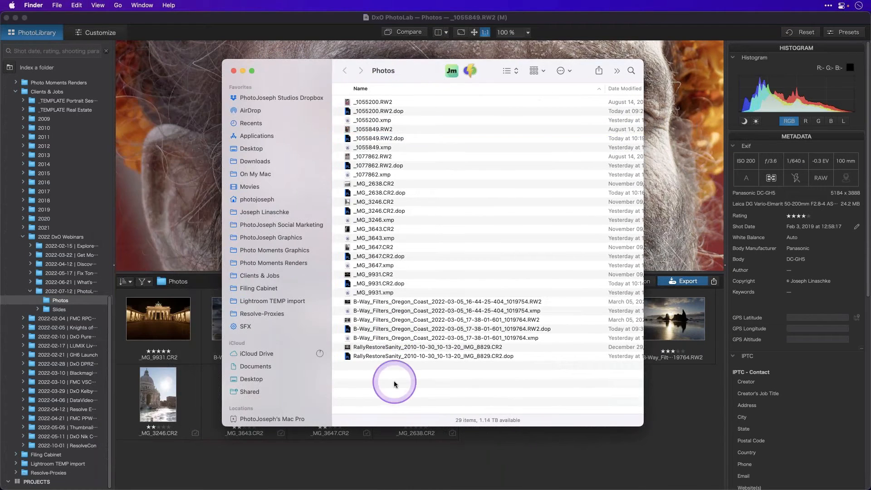
Create a subfolder named "more photos!" inside the Photos folder and delete it again
key(shift+super+n)
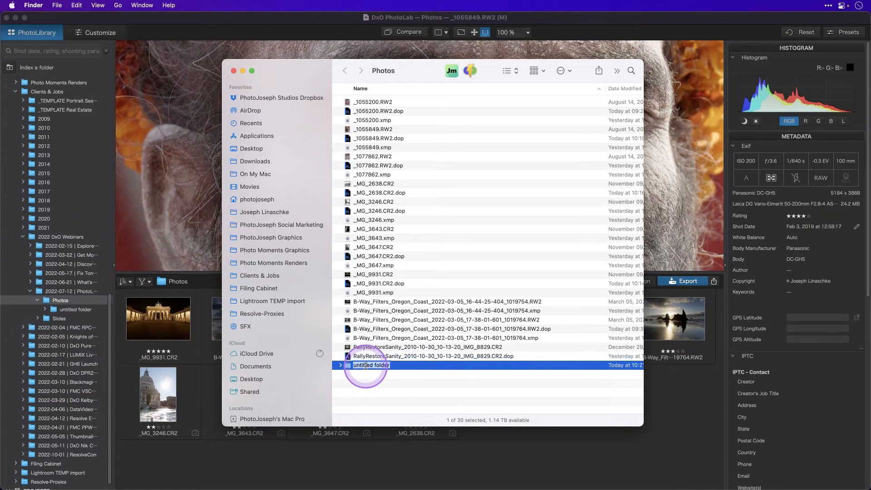
text(more photos!)
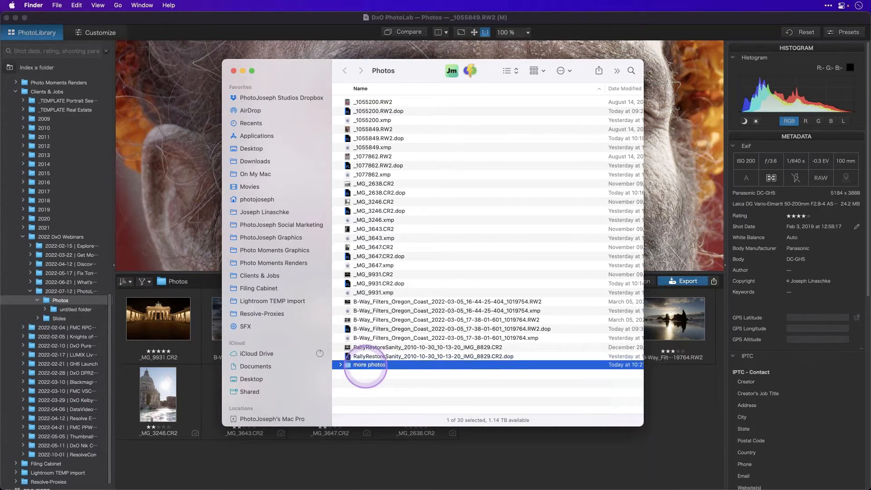
key(Return)
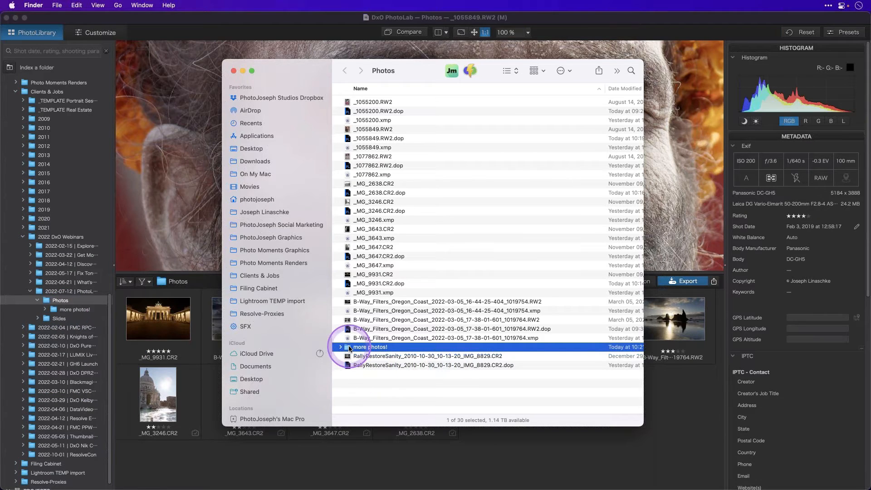
key(super+BackSpace)
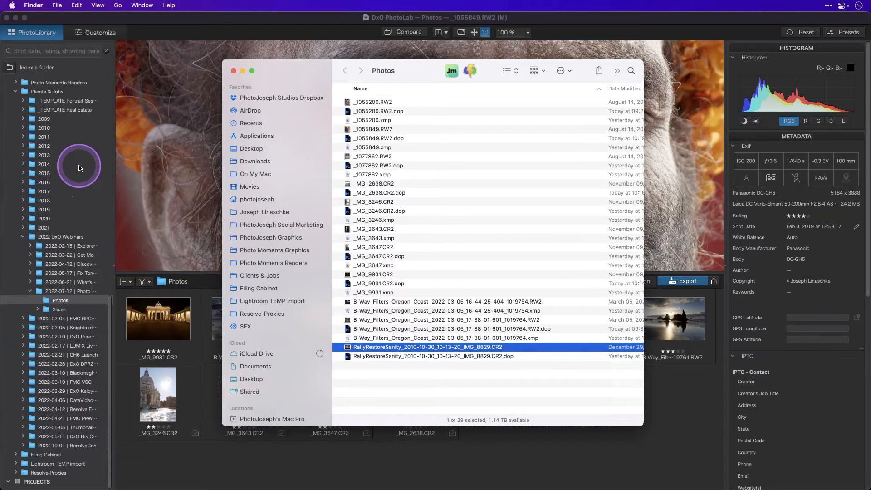
Return to PhotoLab and collapse the Devices section and the Clients & Jobs folder in the folder tree
scroll(78, 168, up, 1)
scroll(64, 204, up, 2)
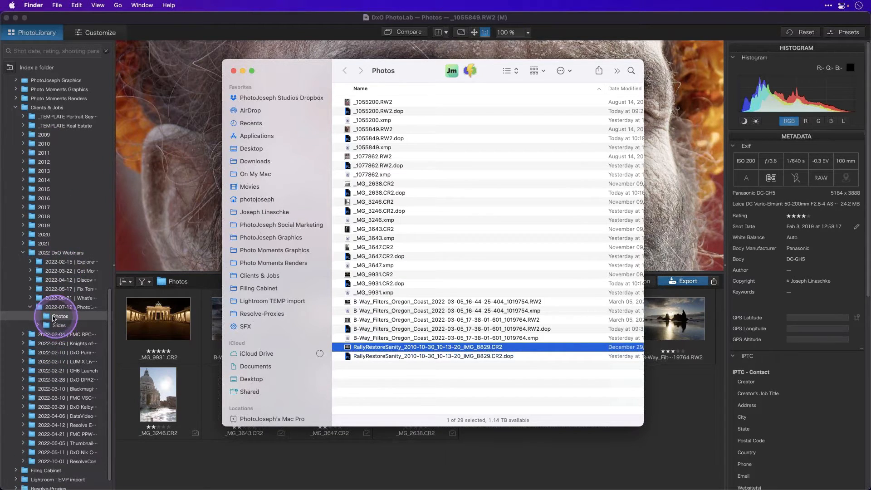
scroll(52, 317, up, 10)
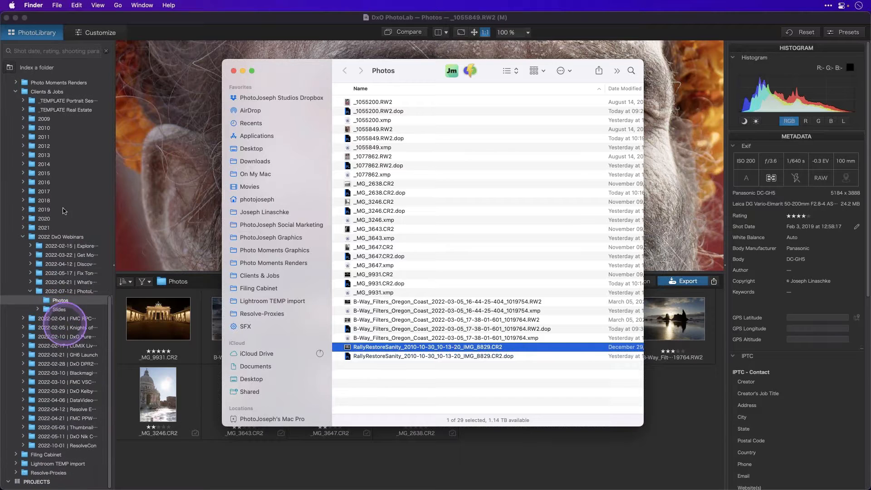
scroll(64, 206, up, 6)
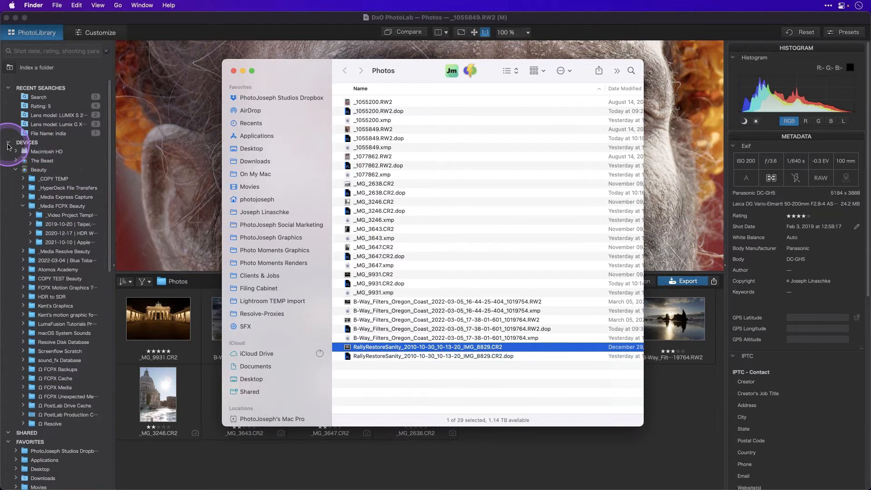
click(7, 145)
click(8, 145)
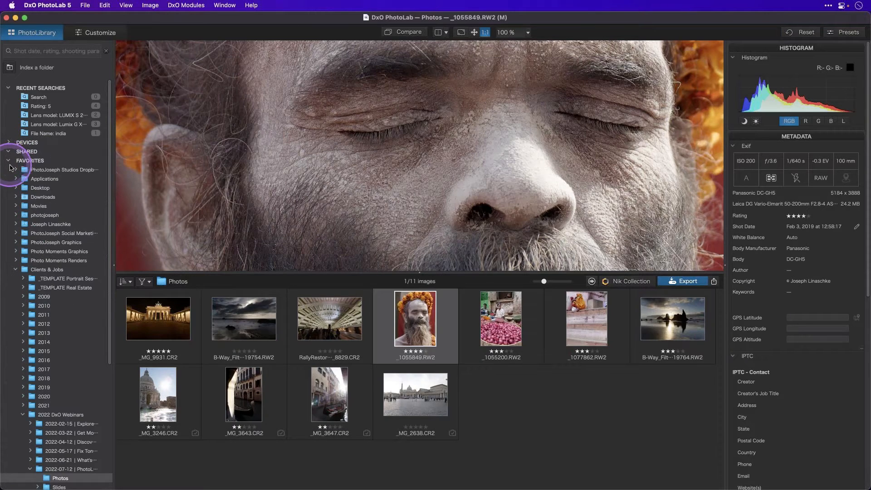
click(9, 162)
click(9, 161)
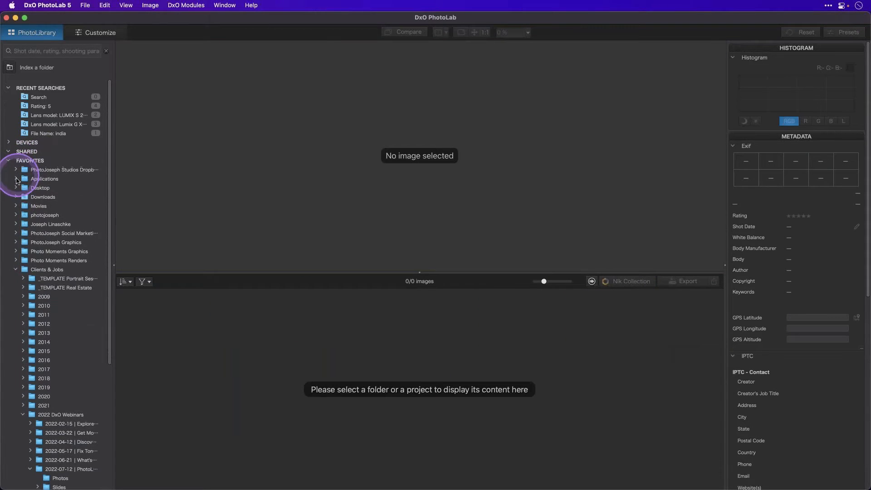
click(16, 269)
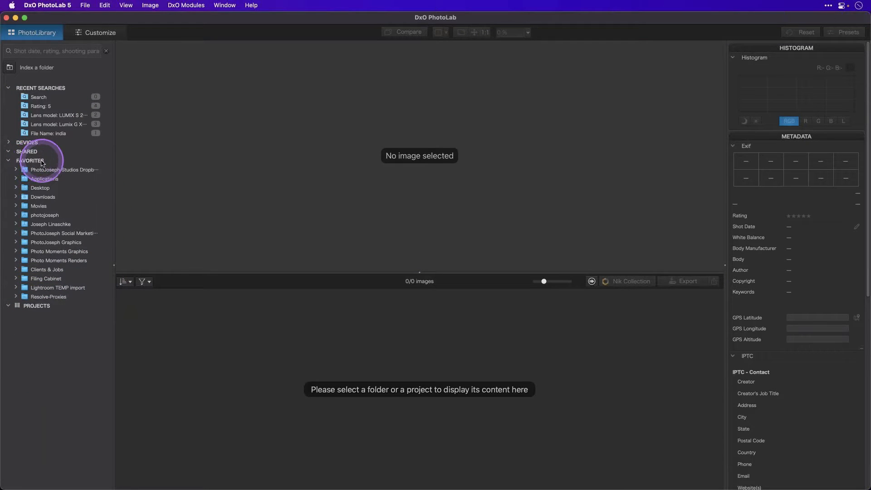
In Finder, add the Photos folder to the end of the sidebar favorites and open it from PhotoLab's Favorites
key(super+Tab)
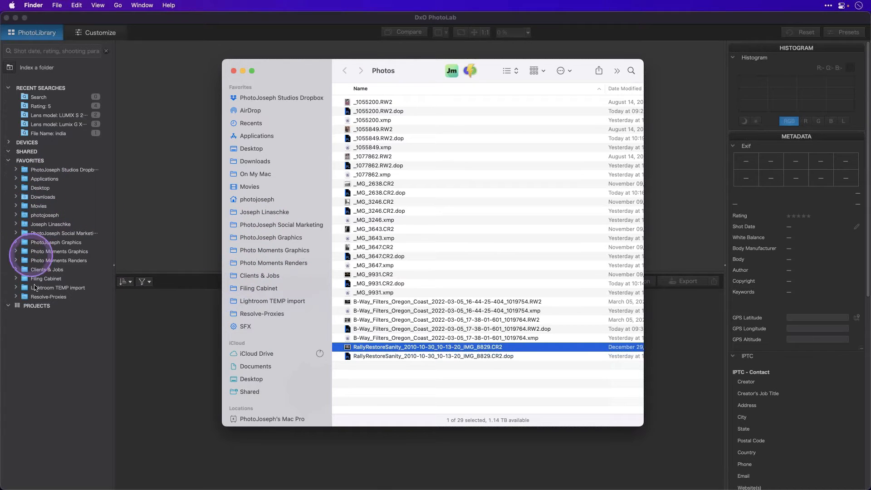
mouse_move(385, 78)
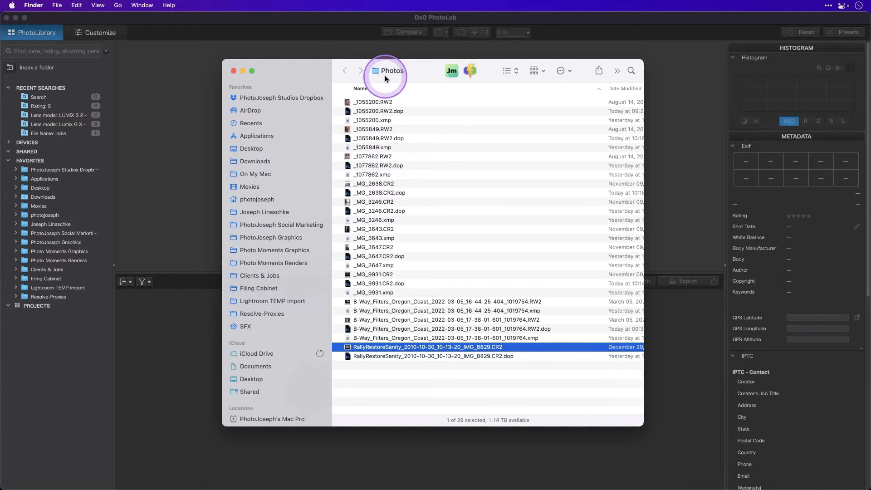
key(super+Up)
drag(363, 119, 287, 297)
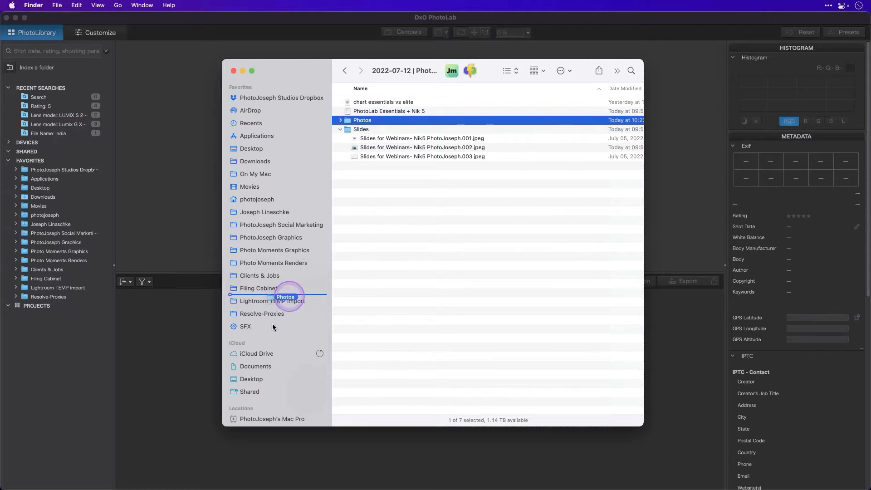
drag(273, 327, 236, 338)
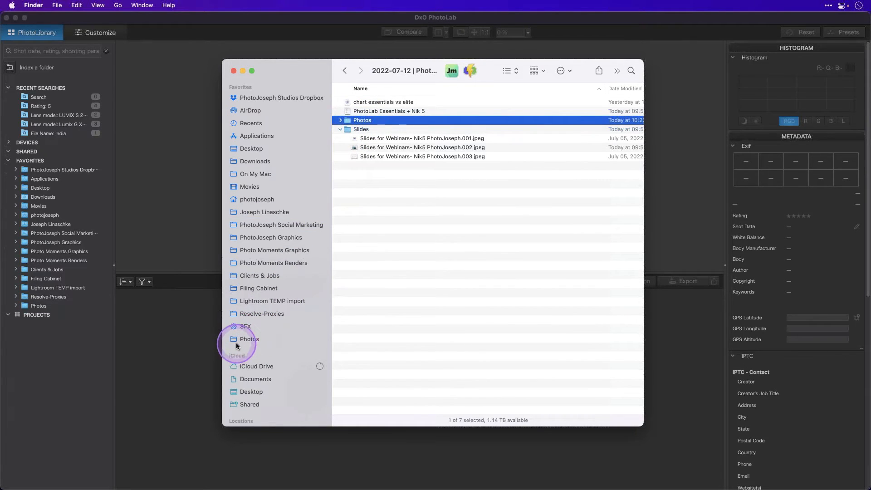
click(236, 345)
click(35, 308)
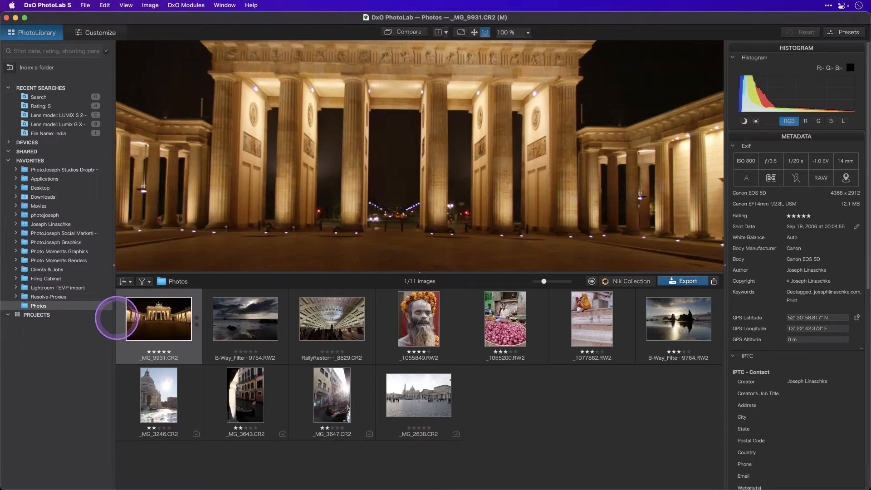
double_click(387, 177)
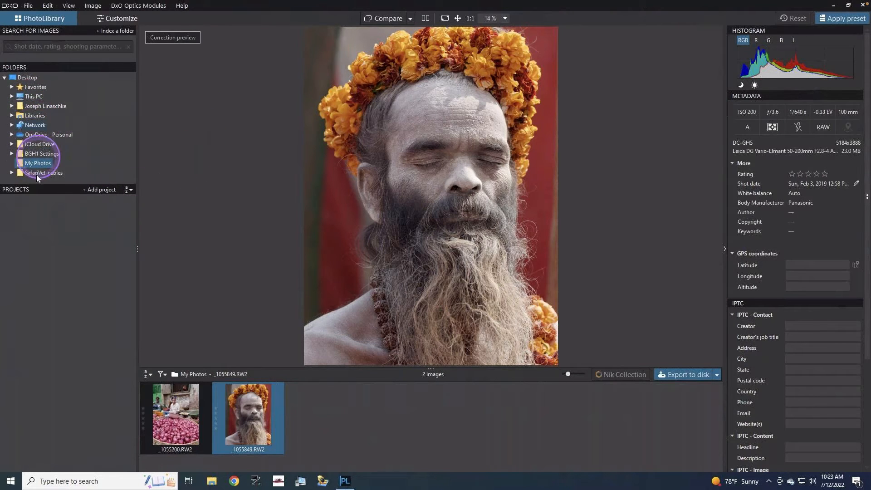
In the Windows version's folder tree, inspect the Favorites contents and create a new subfolder inside My Photos
click(12, 88)
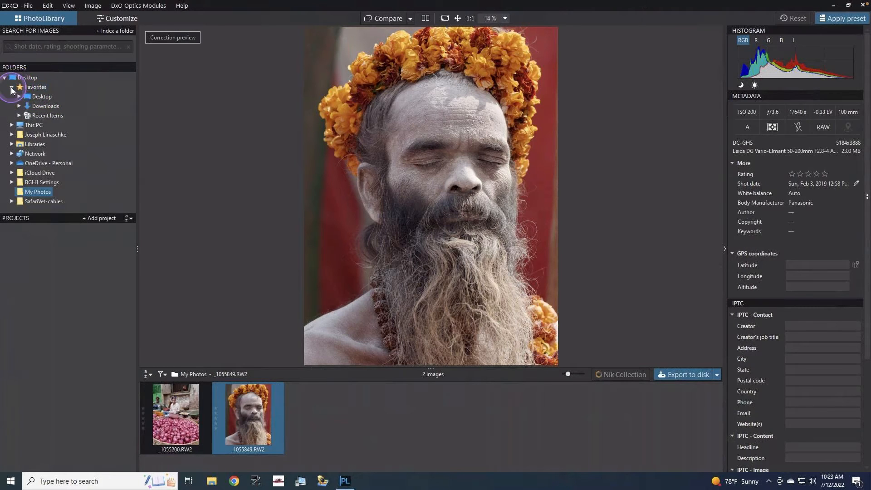
click(11, 86)
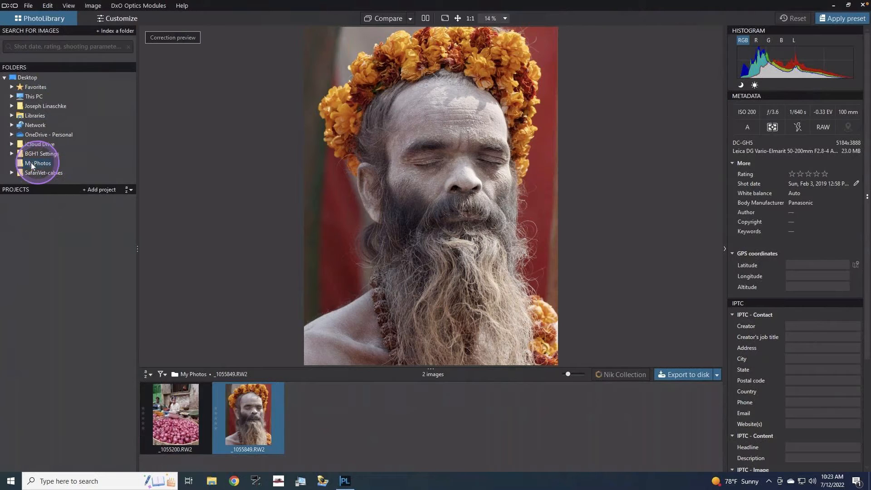
right_click(39, 162)
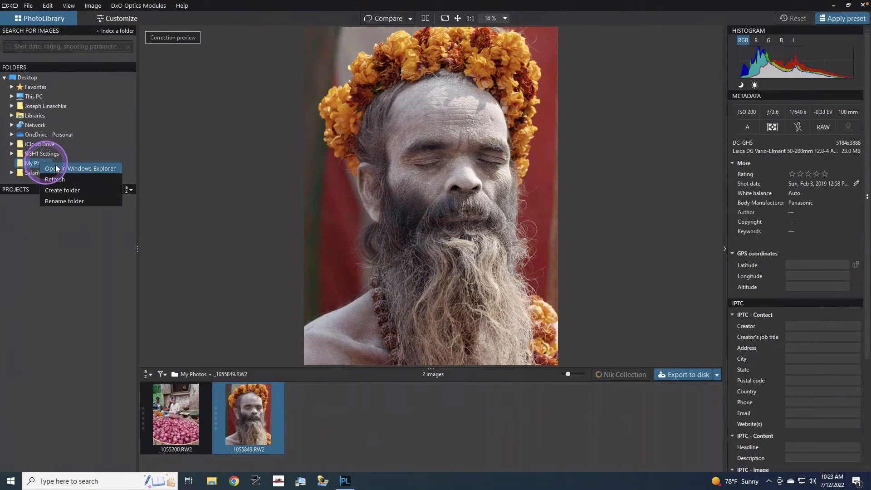
click(63, 192)
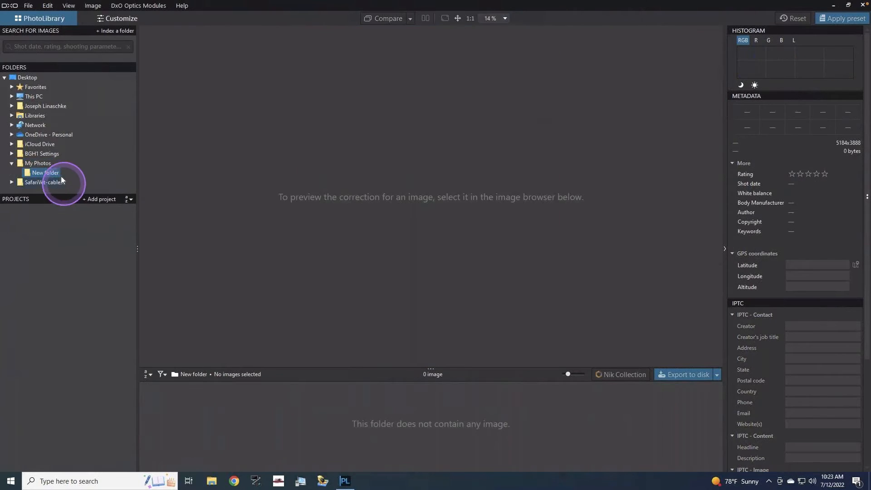
click(34, 173)
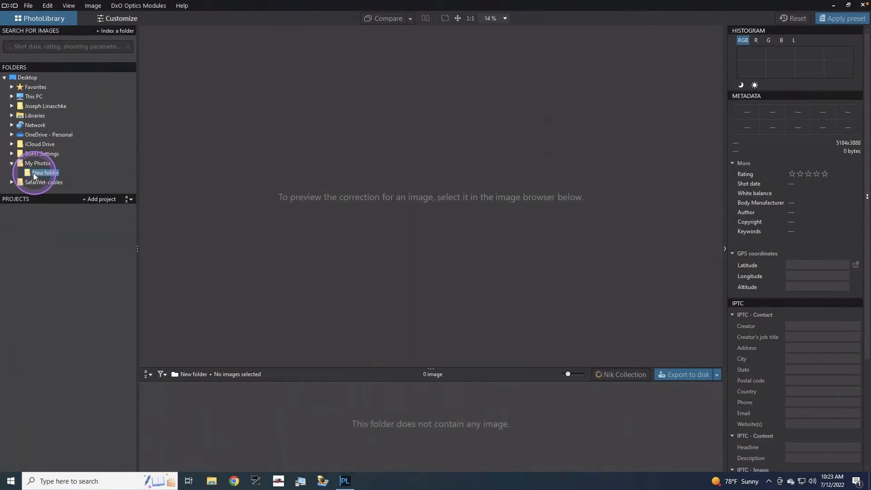
Select the My Photos folder and open it in Windows Explorer
click(42, 166)
right_click(42, 165)
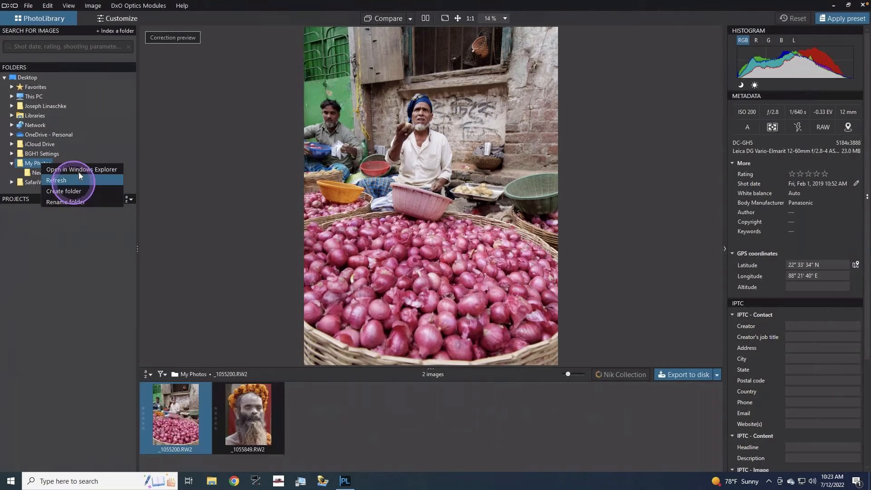
click(79, 175)
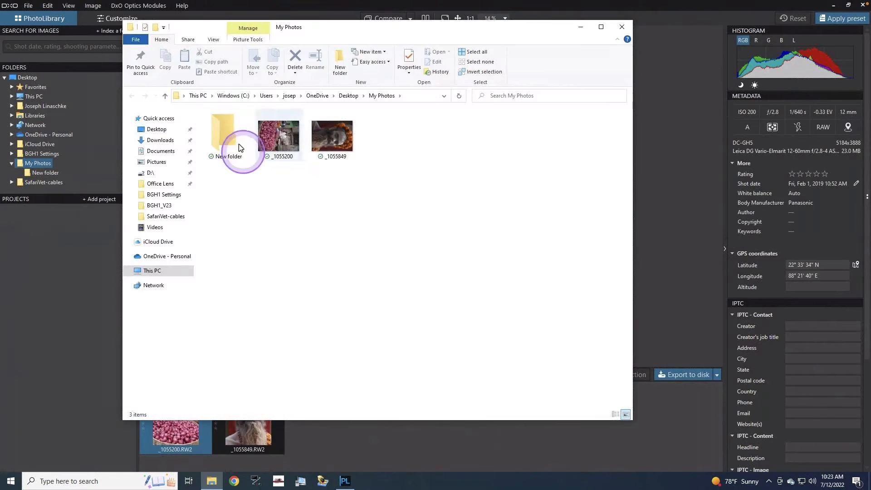
Rename the new subfolder of My Photos as test in Windows Explorer and check it in PhotoLab's folder tree
click(229, 156)
click(225, 156)
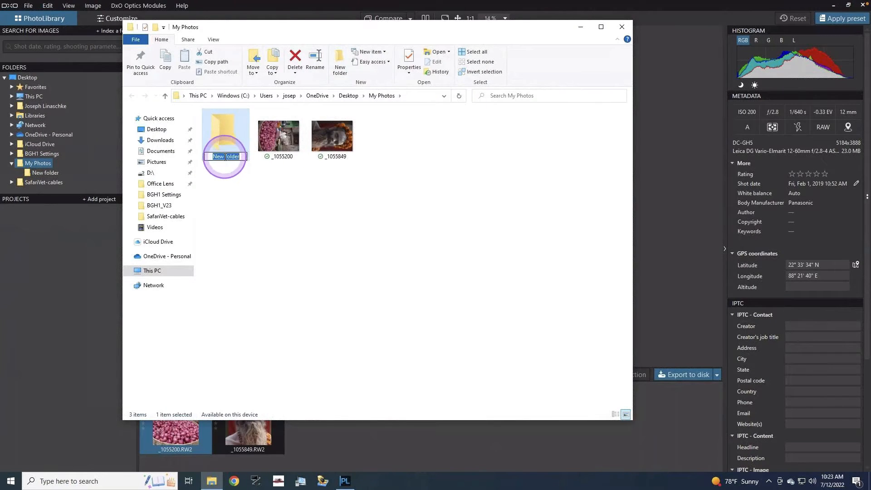
click(250, 179)
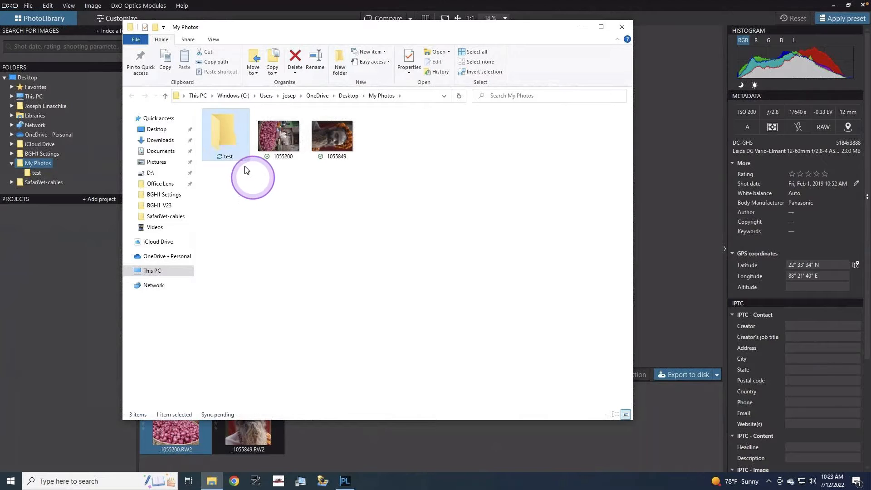
click(34, 174)
click(194, 188)
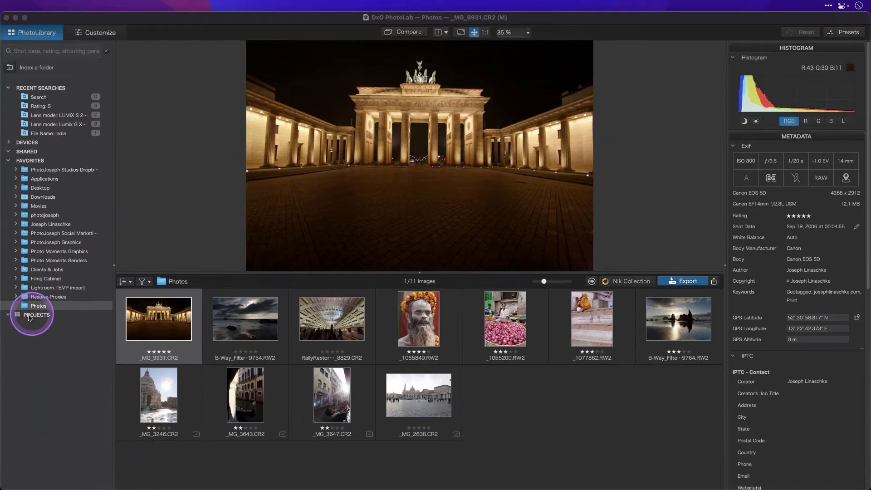
Create a project named India from the photos _1055849.RW2, _1055200.RW2 and _1077862.RW2 and view its contents
click(433, 329)
shift+click(578, 322)
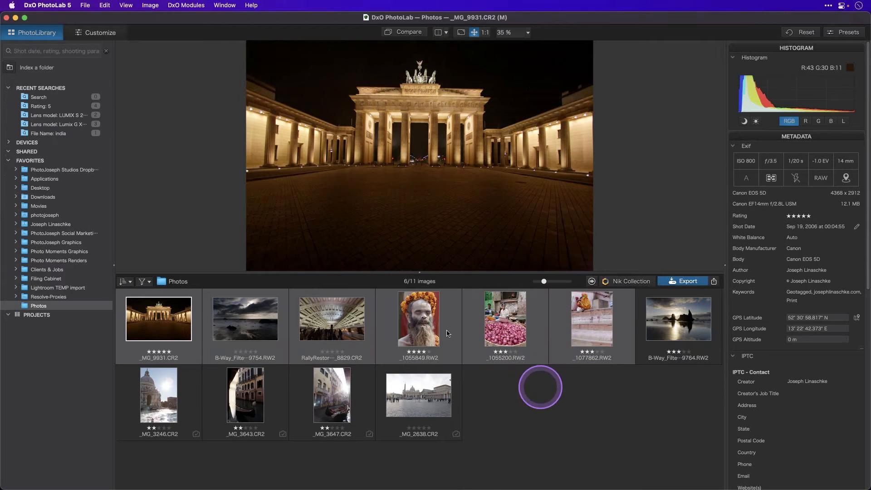
click(418, 317)
shift+click(591, 320)
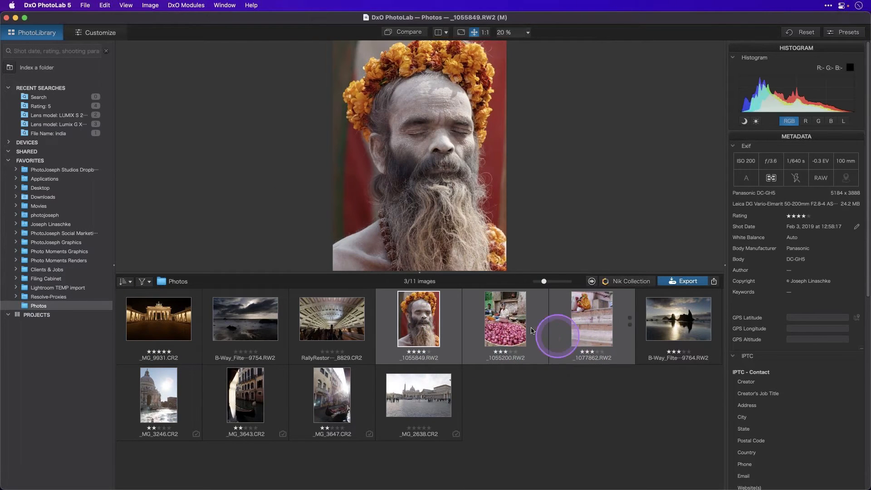
right_click(504, 318)
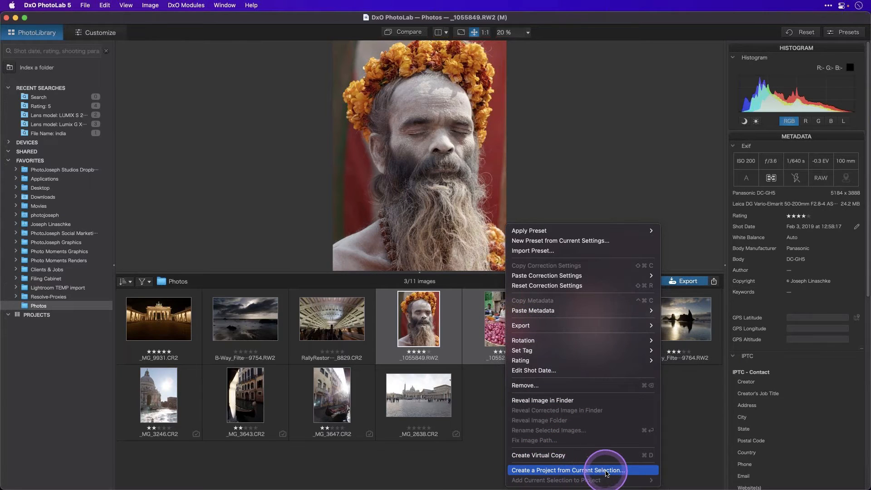
click(588, 472)
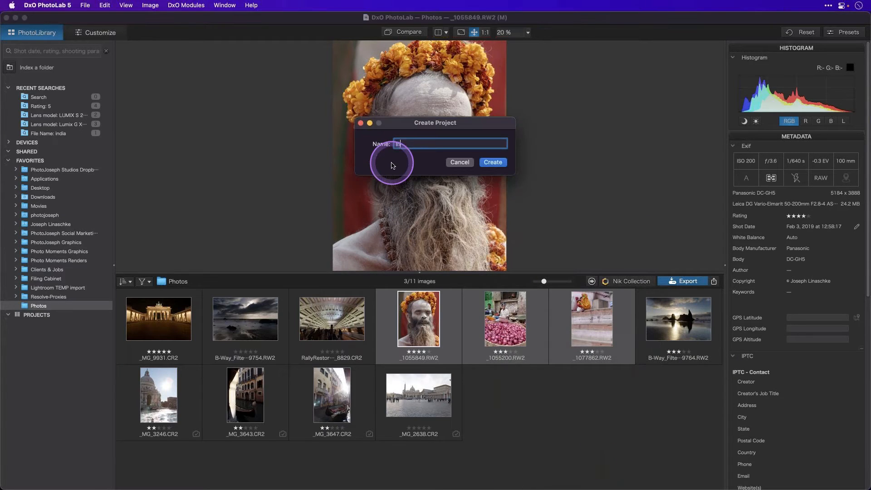
key(Return)
click(32, 325)
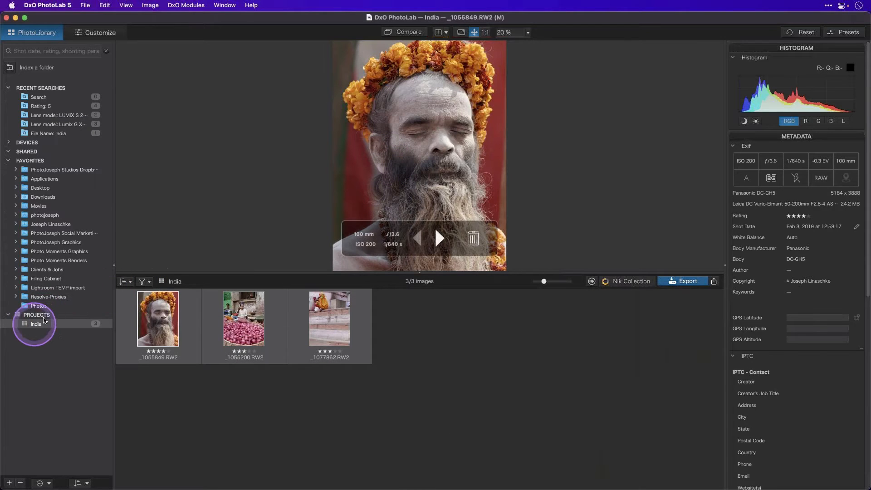
click(175, 319)
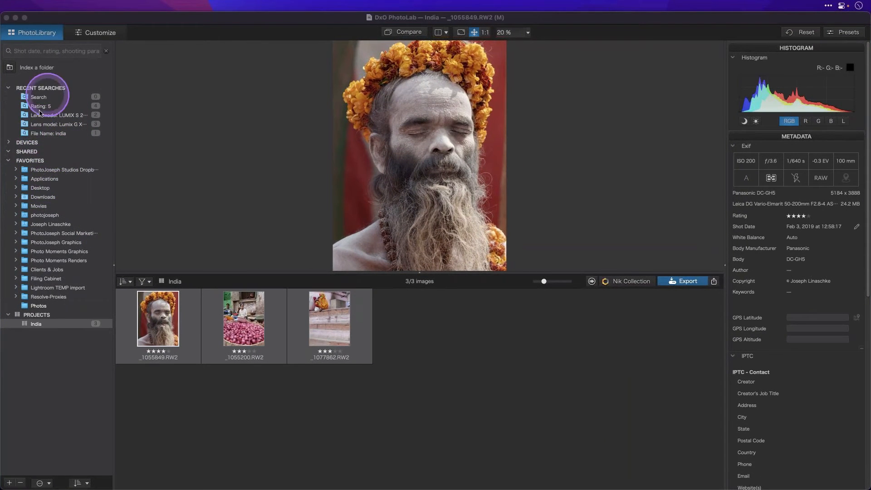
Add the photo found by the recent file name search for india to the India project and open the project
click(46, 134)
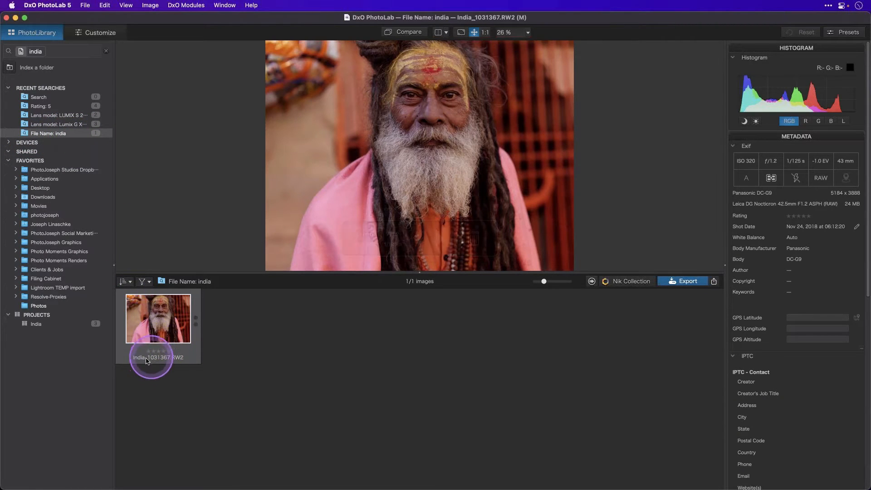
drag(164, 311, 60, 325)
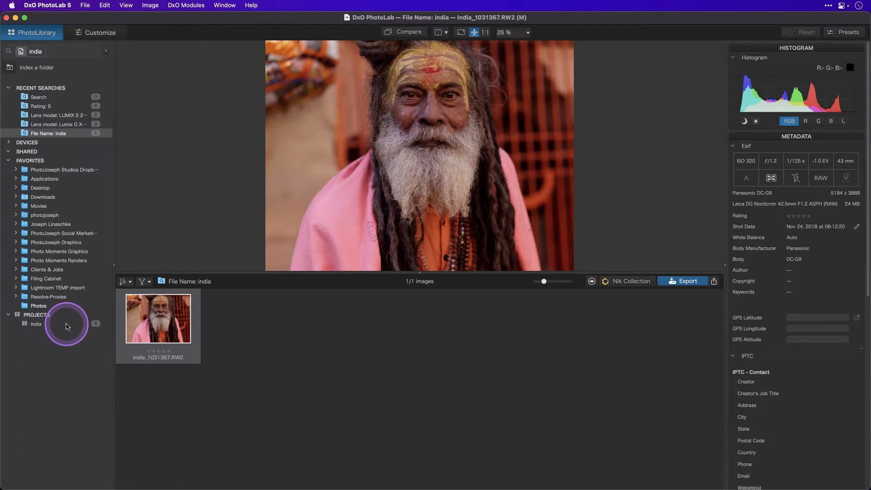
click(36, 324)
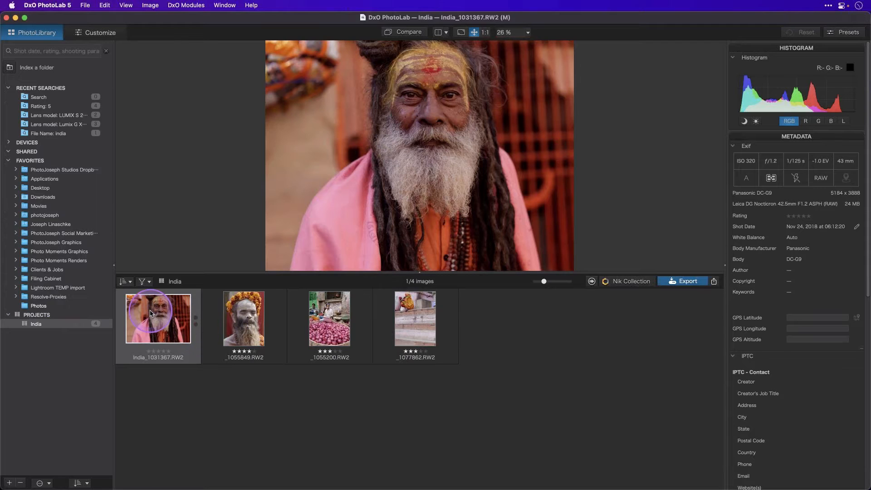
Remove the photo india_1031367.RW2 from the India project
right_click(162, 327)
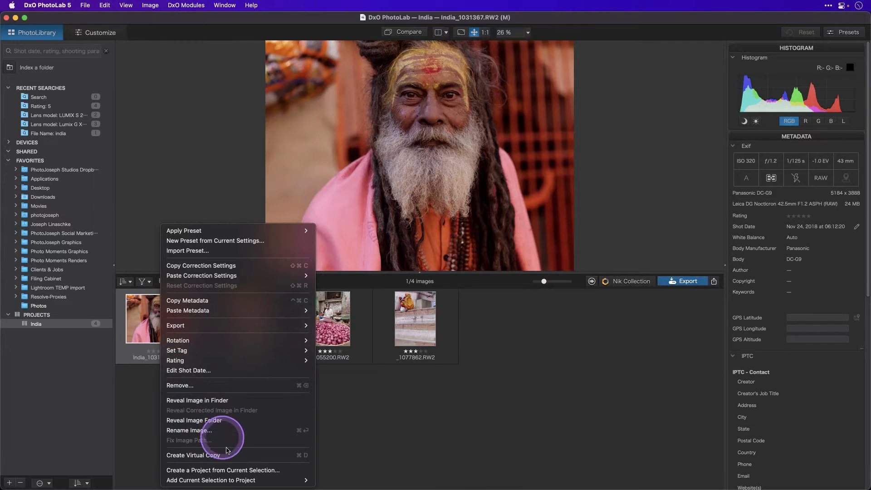
click(252, 385)
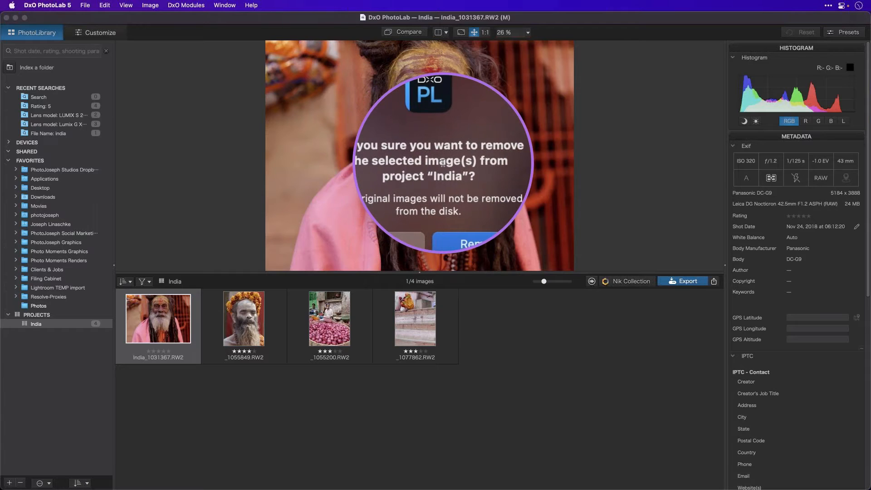
click(456, 203)
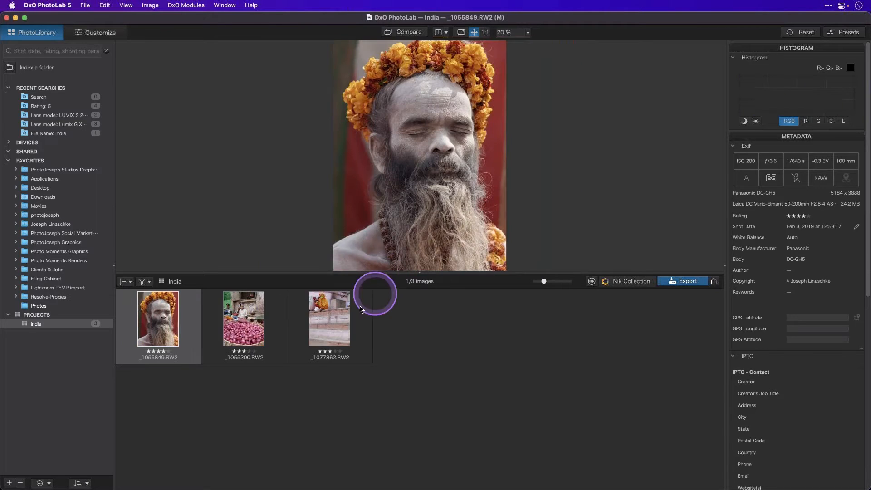
Delete the India project from the database and reopen the Photos folder in Favorites
right_click(36, 323)
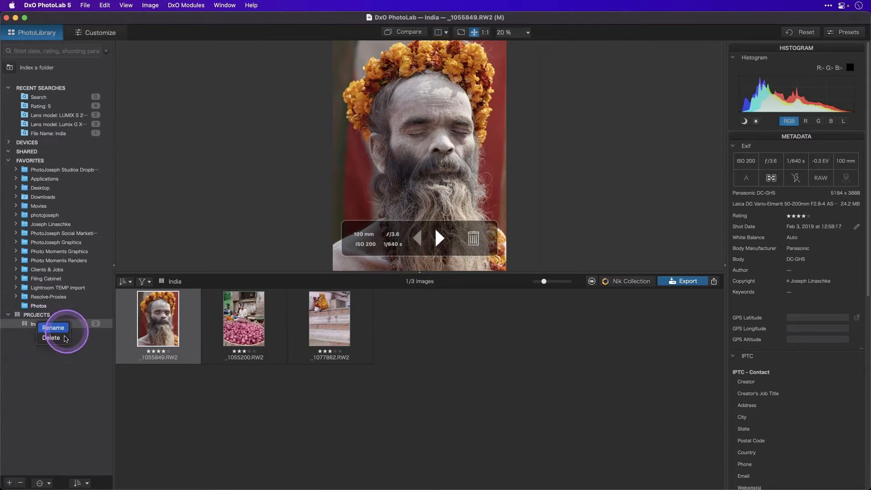
click(63, 338)
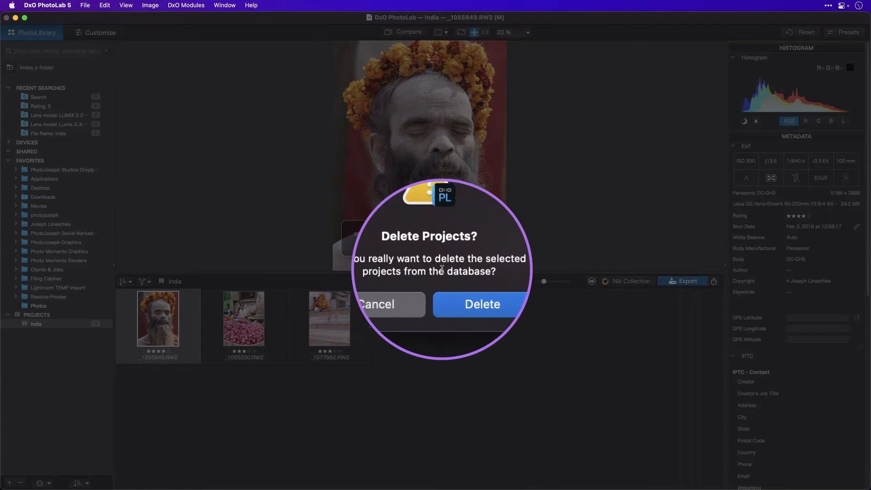
click(461, 286)
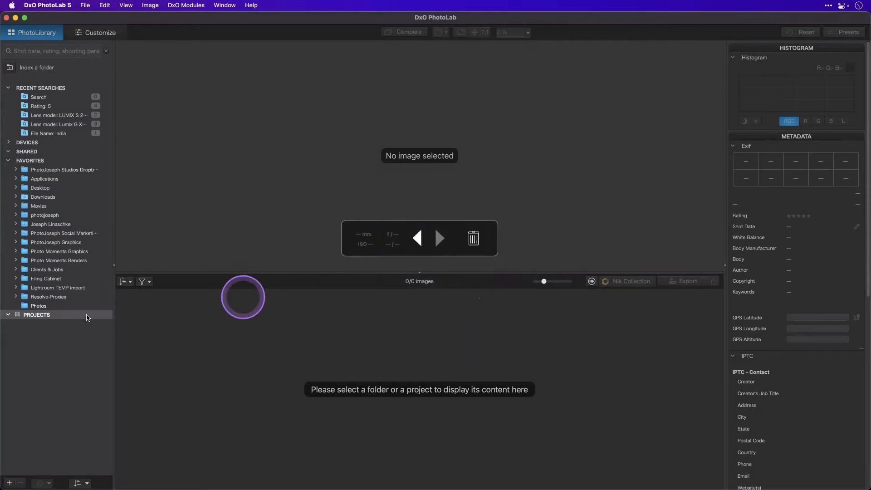
click(38, 305)
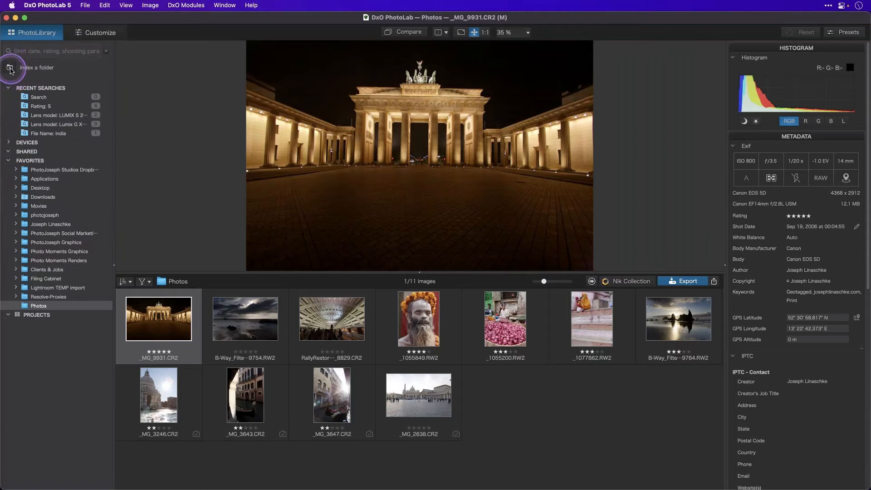
Index the Pictures folder of the home directory for the PhotoLibrary search
click(10, 68)
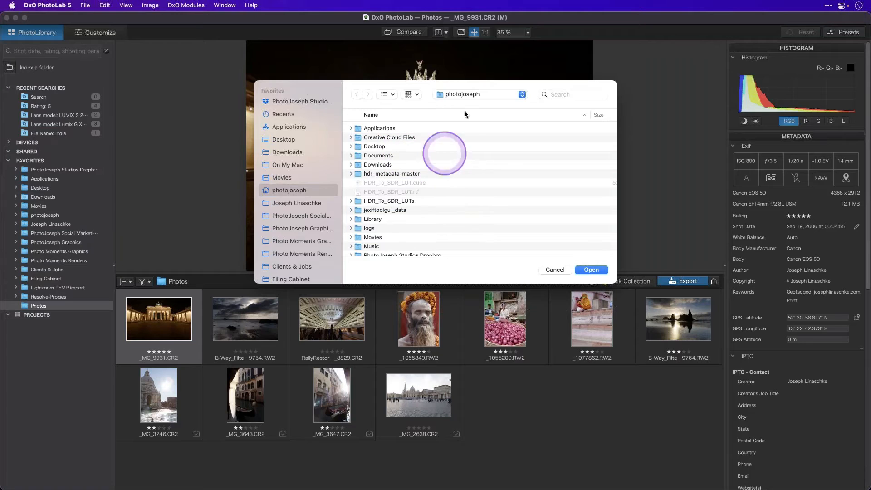
scroll(382, 199, down, 3)
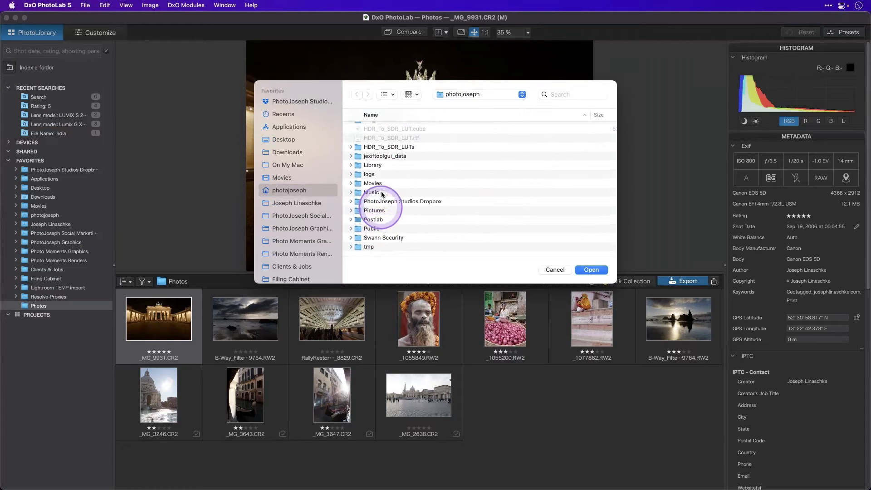
click(425, 210)
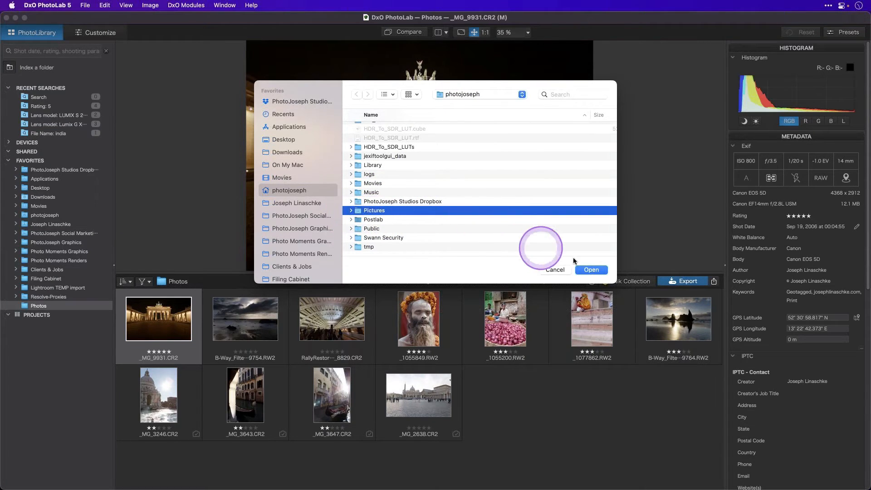
click(594, 270)
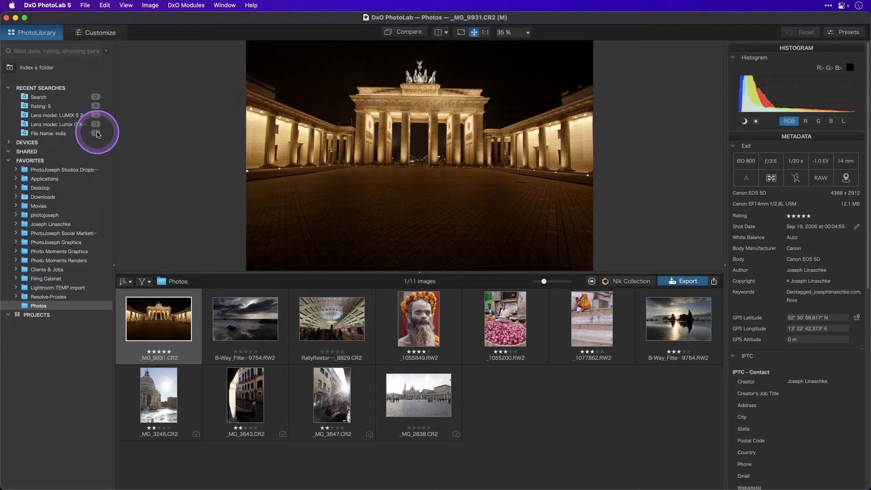
Search the library for lumix, narrow it to the LUMIX S 24-105/F4 lens, and look through the matching photos
click(50, 51)
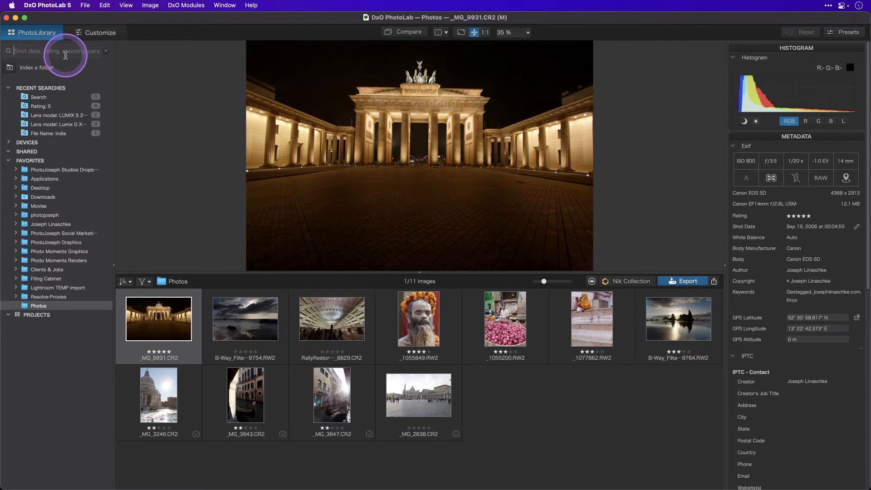
text(lumix)
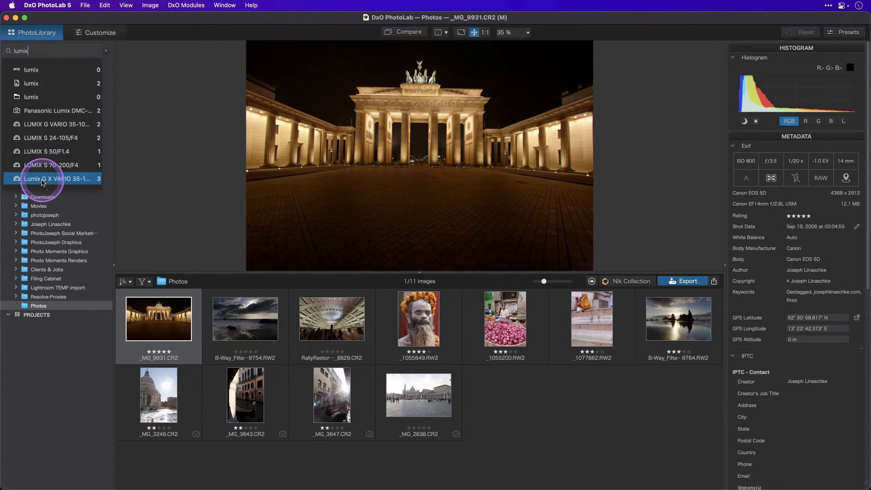
click(53, 139)
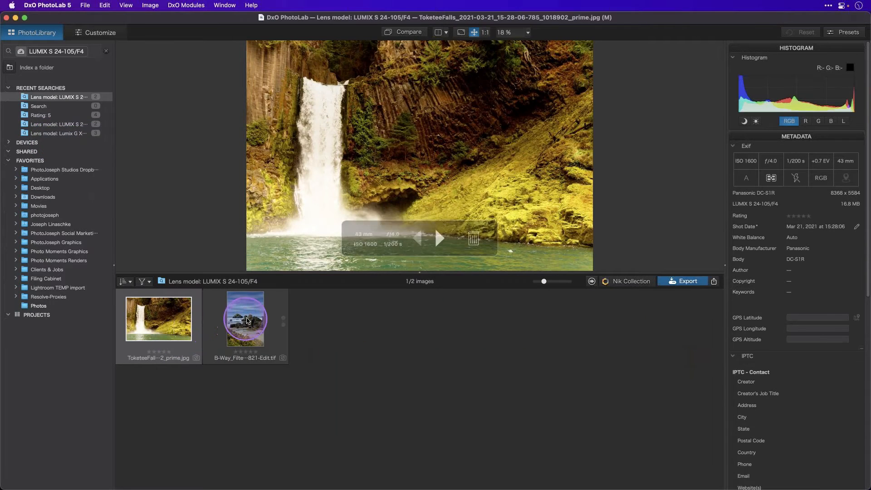
click(233, 326)
click(139, 323)
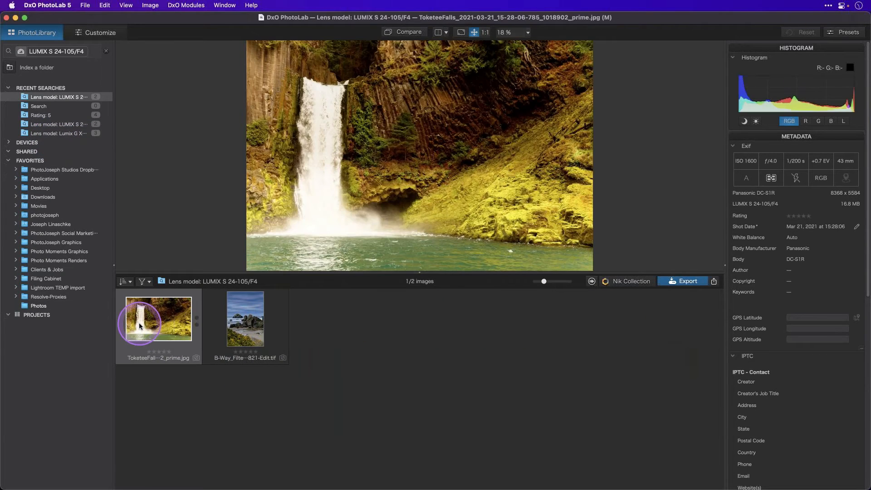
click(155, 322)
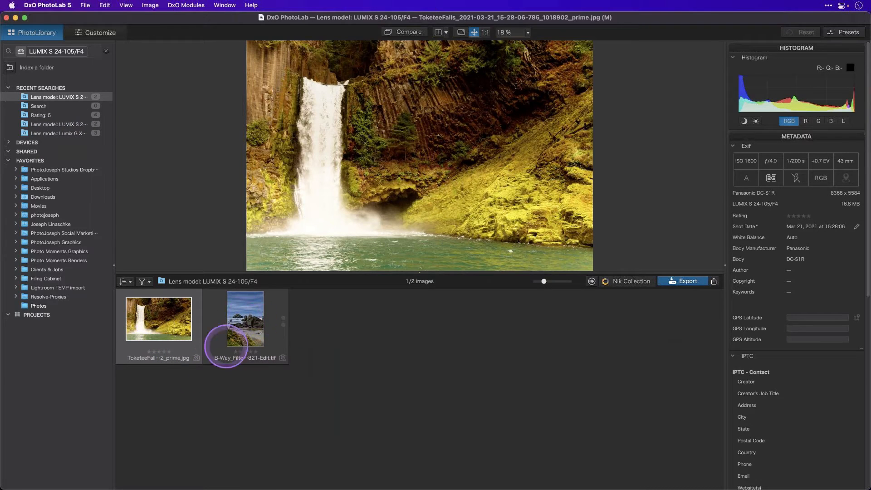
Clear the lens search, search for 5, review the suggestions, and show the photos with a 5-star rating
click(108, 53)
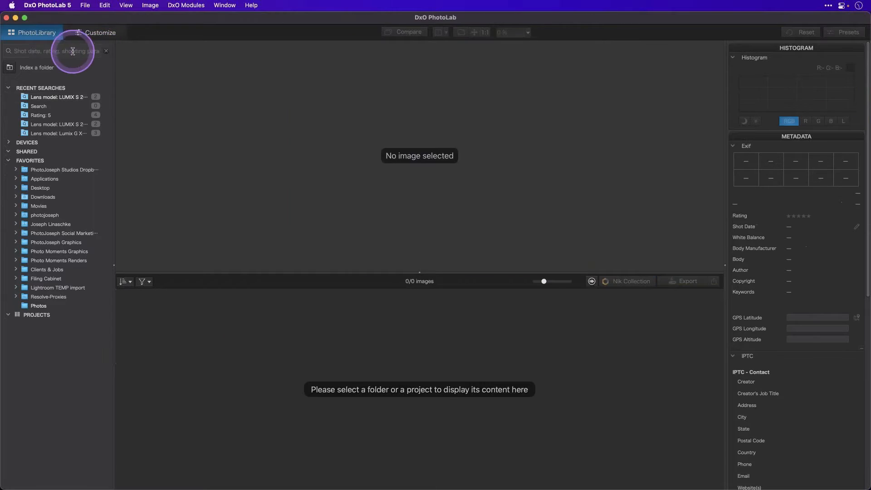
text(5)
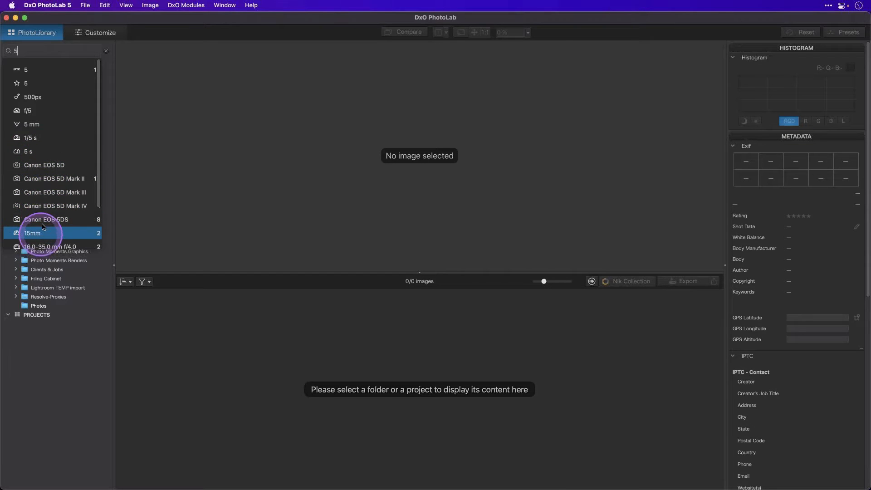
scroll(43, 220, down, 3)
scroll(40, 168, up, 4)
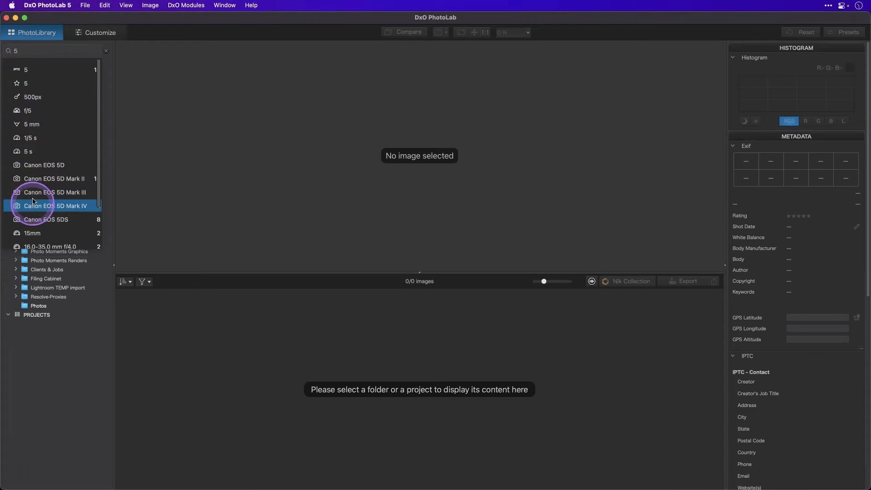
click(33, 85)
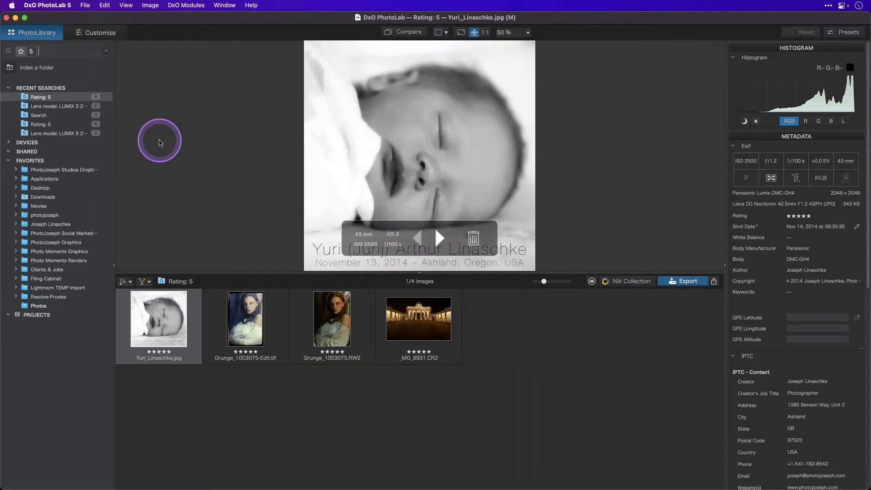
Clear the rating search, rerun the recent LUMIX S 24-105/F4 lens search, and return to the Photos folder
click(106, 51)
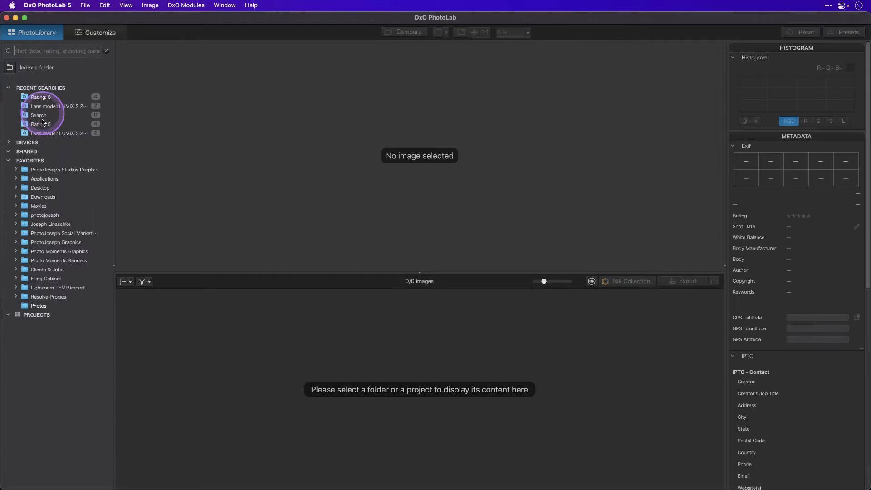
click(45, 134)
click(175, 320)
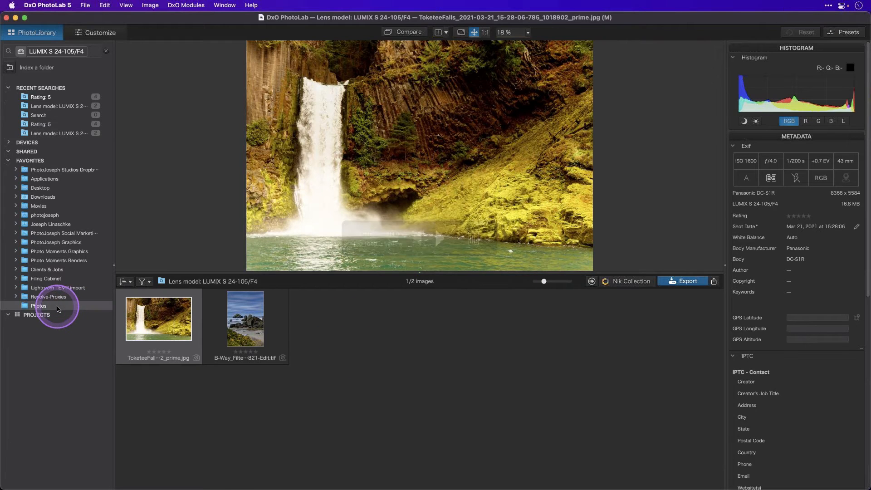
click(47, 308)
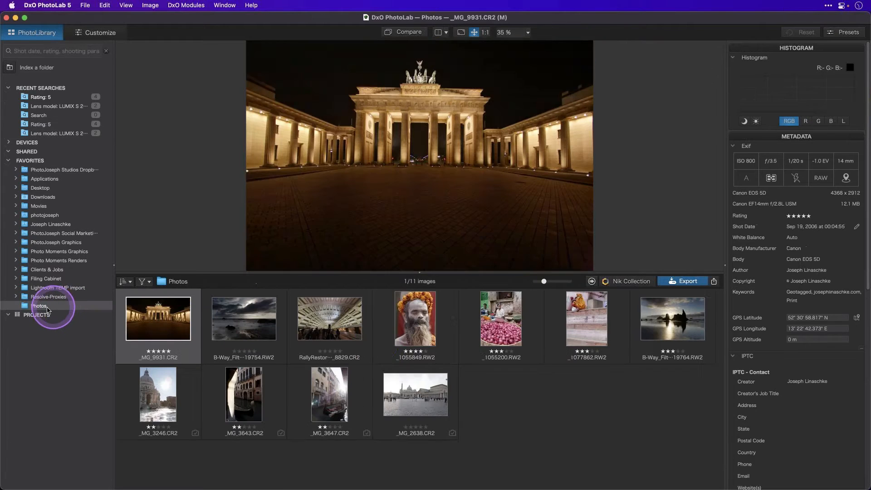
Open the onion market photo _1055200.RW2 for customizing and enable its HSL color correction
click(502, 323)
click(98, 34)
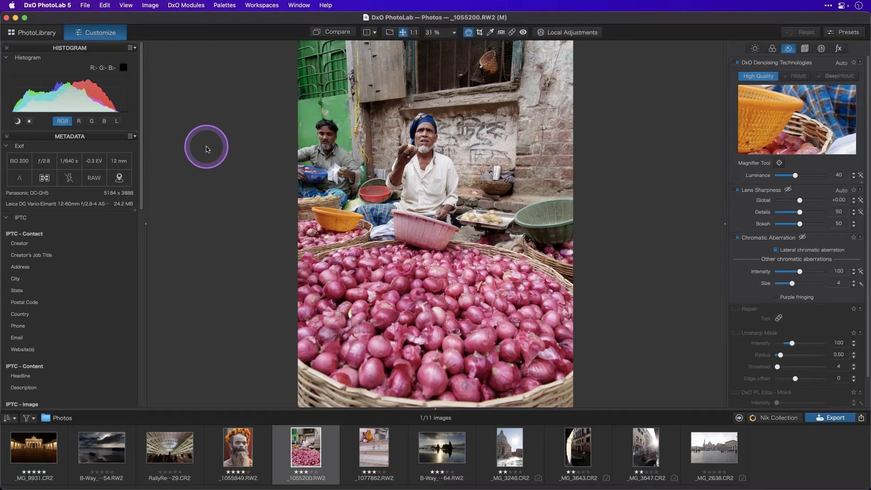
click(772, 48)
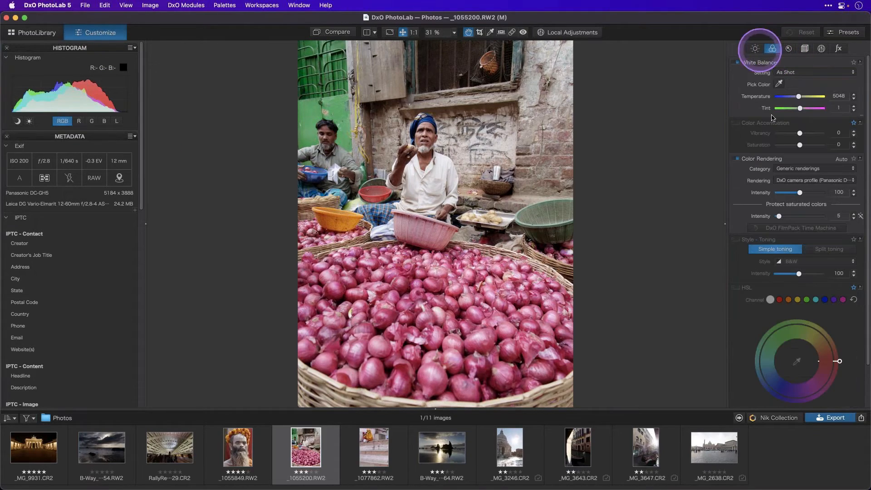
scroll(736, 260, down, 2)
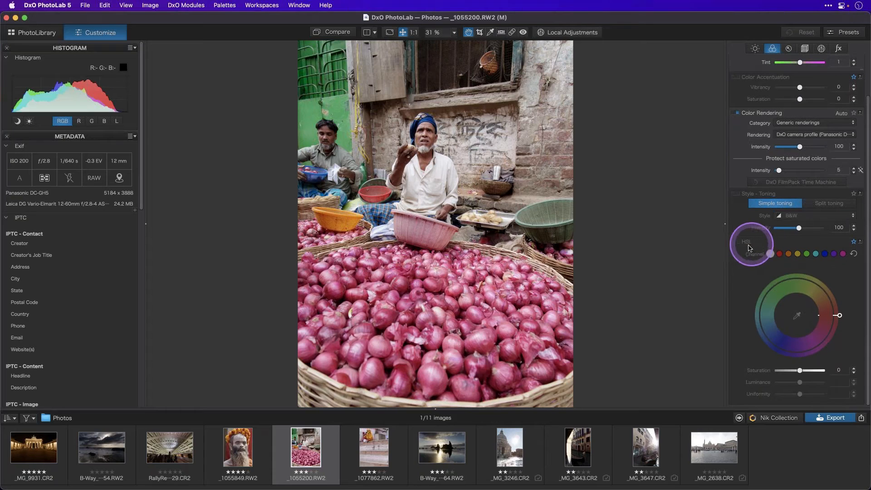
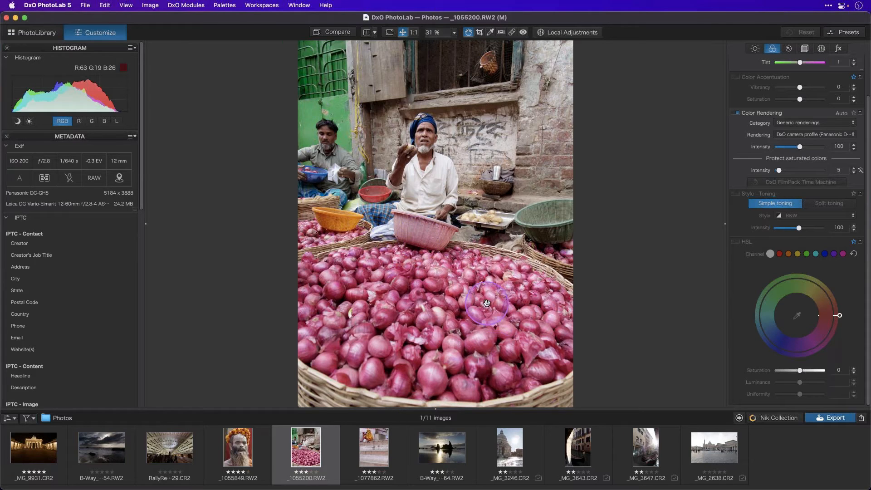
click(737, 242)
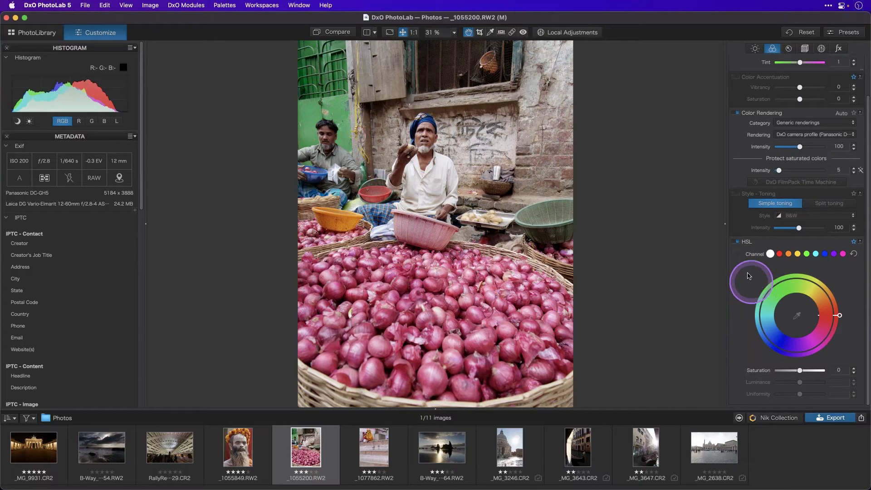
Examine the hue ranges of the individual HSL color channels from red through magenta, returning to the red channel
click(779, 254)
click(788, 255)
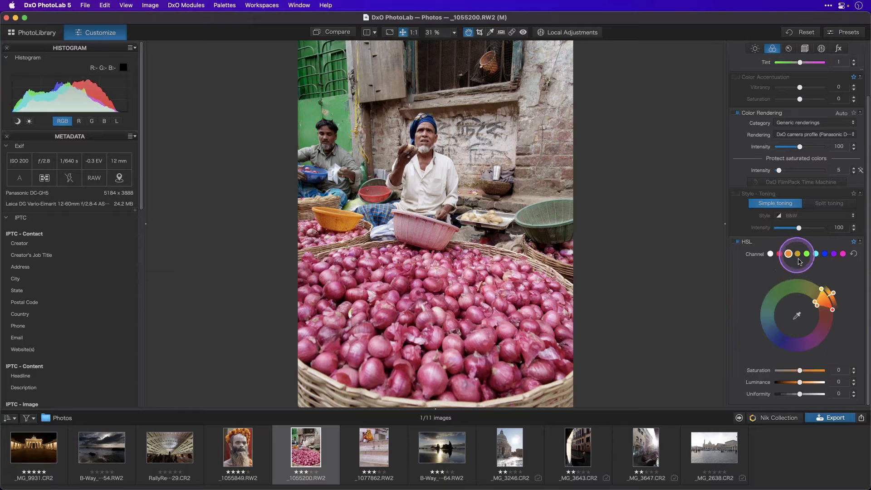
click(797, 255)
click(806, 255)
click(816, 255)
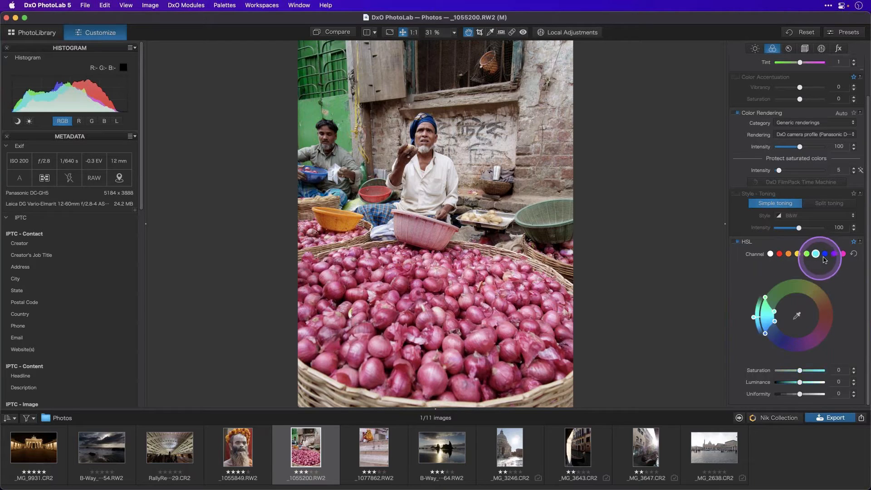
click(824, 255)
click(834, 255)
click(842, 254)
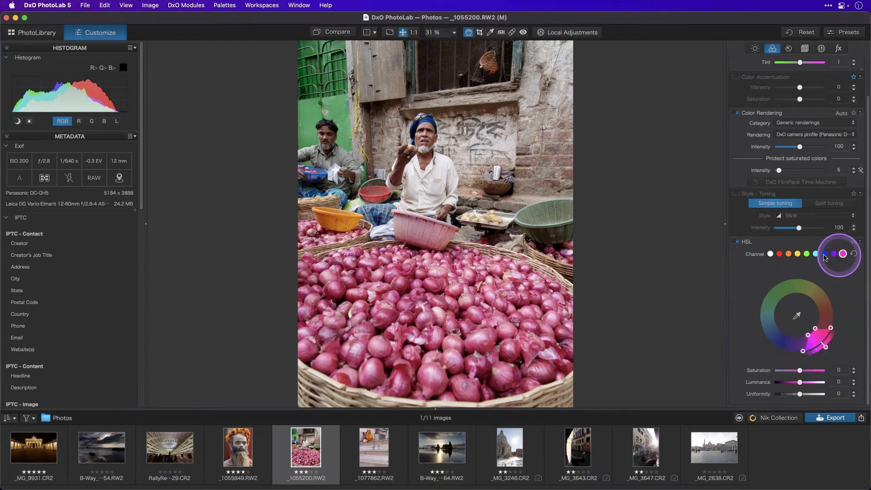
click(788, 254)
click(779, 255)
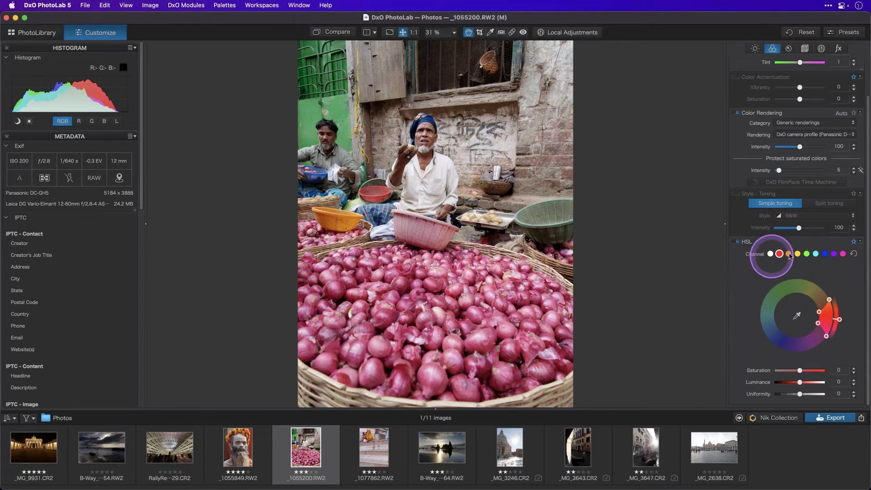
Reshape the red channel's hue range on the color wheel and resample its hue from the onions with the Hue Picker
click(818, 310)
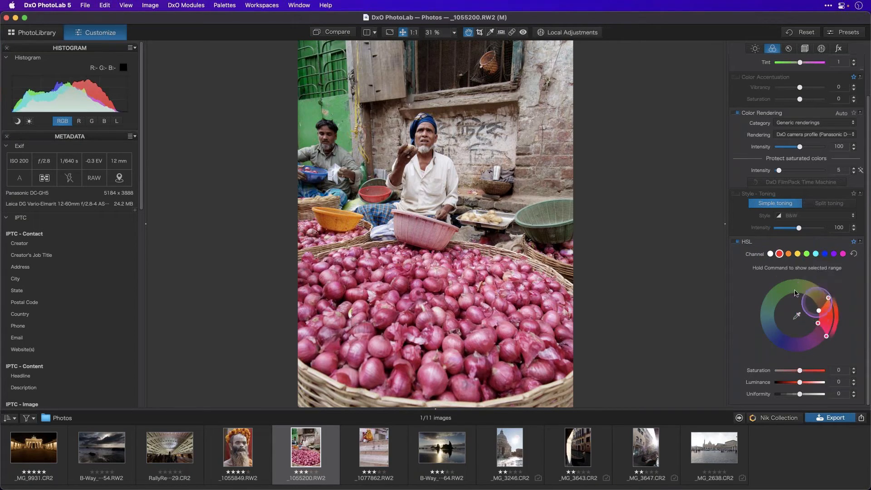
drag(794, 294, 811, 321)
click(796, 316)
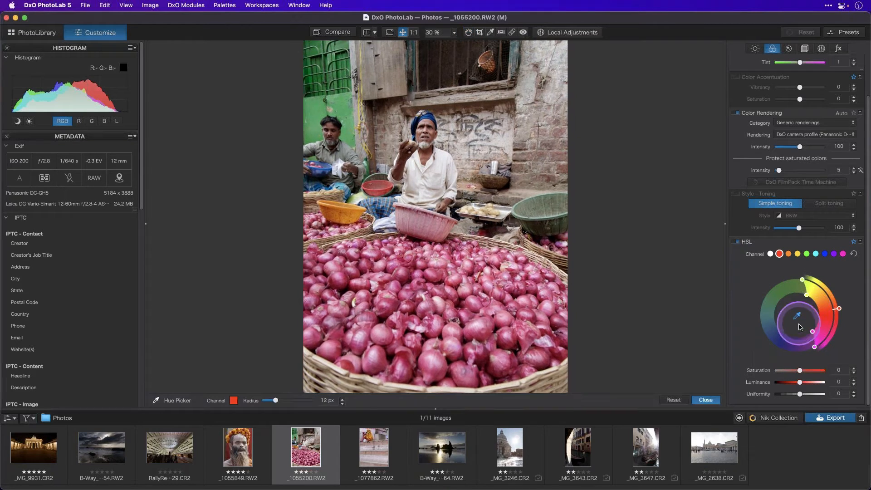
click(428, 262)
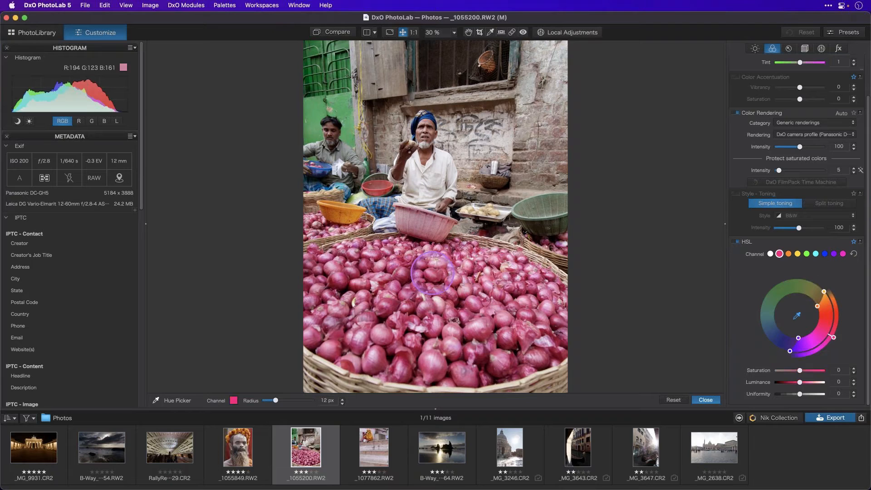
drag(817, 306, 804, 336)
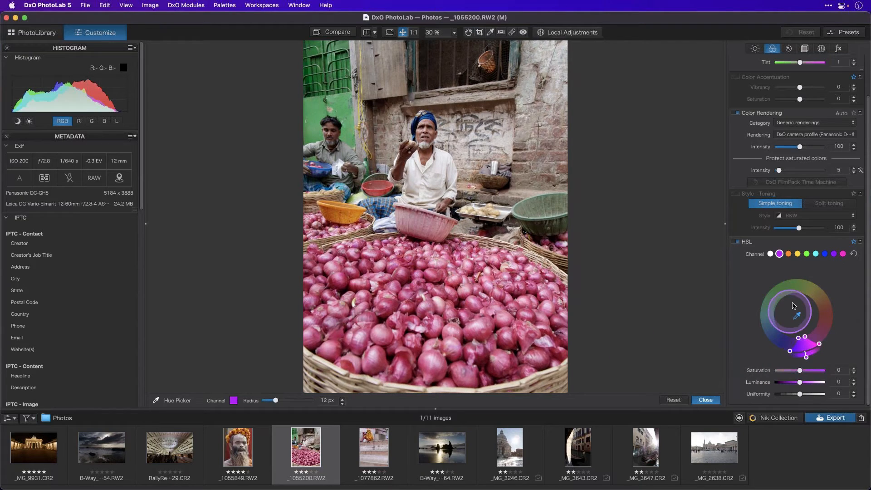
click(429, 303)
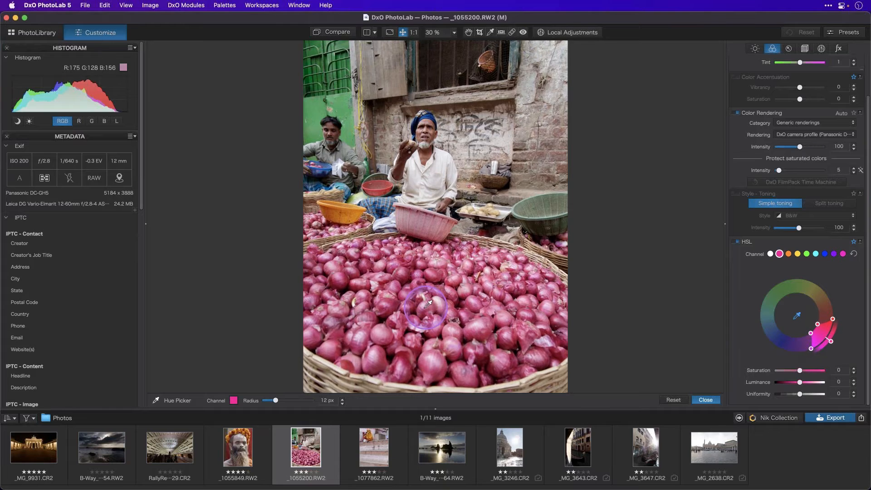
Sample the green shutters behind the seated man for the selected channel and reduce its saturation to -37
click(318, 108)
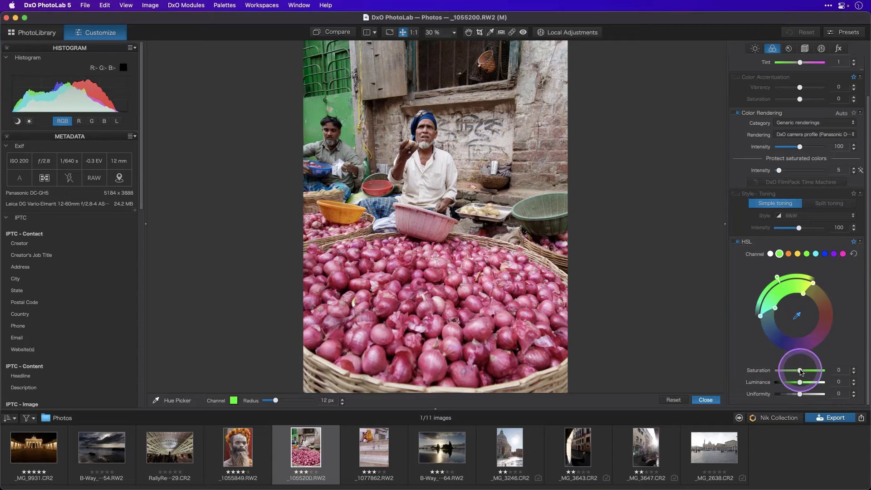
drag(800, 372, 797, 373)
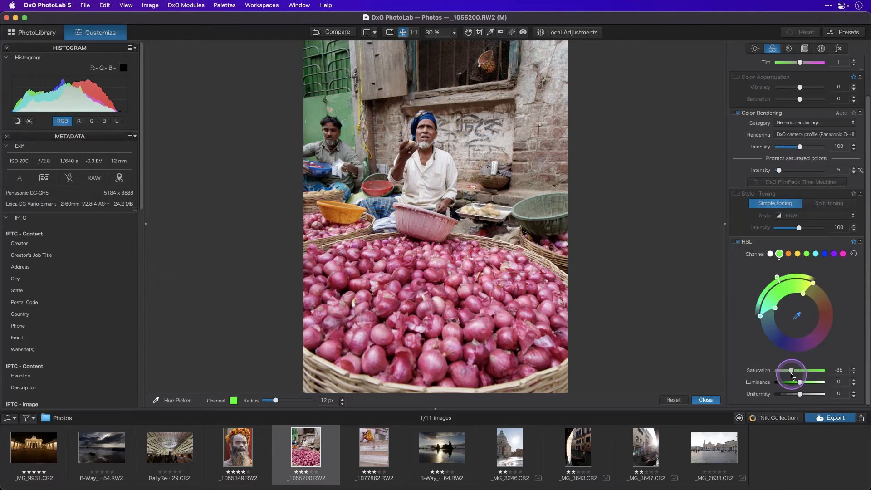
drag(790, 373, 789, 372)
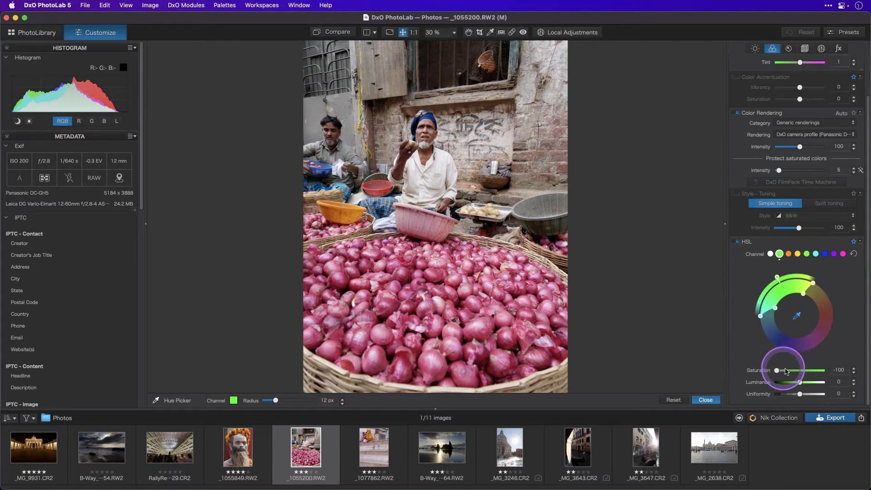
drag(776, 370, 789, 371)
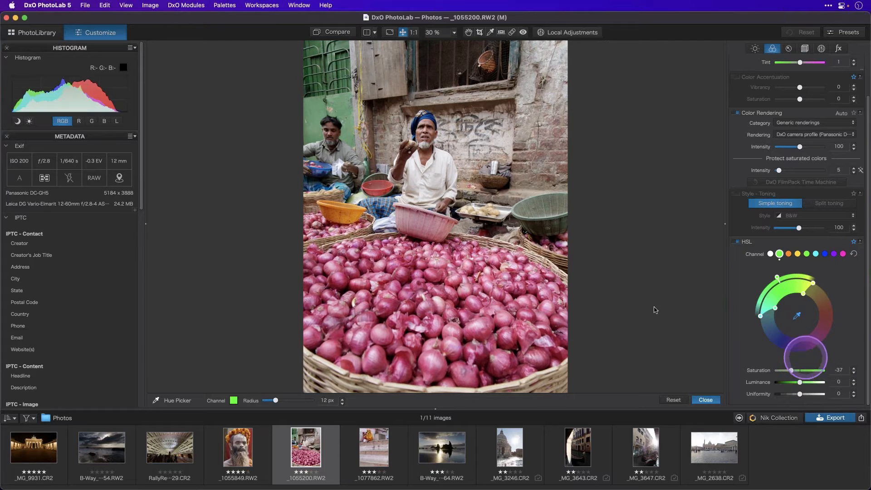
Set the magenta channel's saturation to 33 and its luminance to -24 for the onions
click(842, 255)
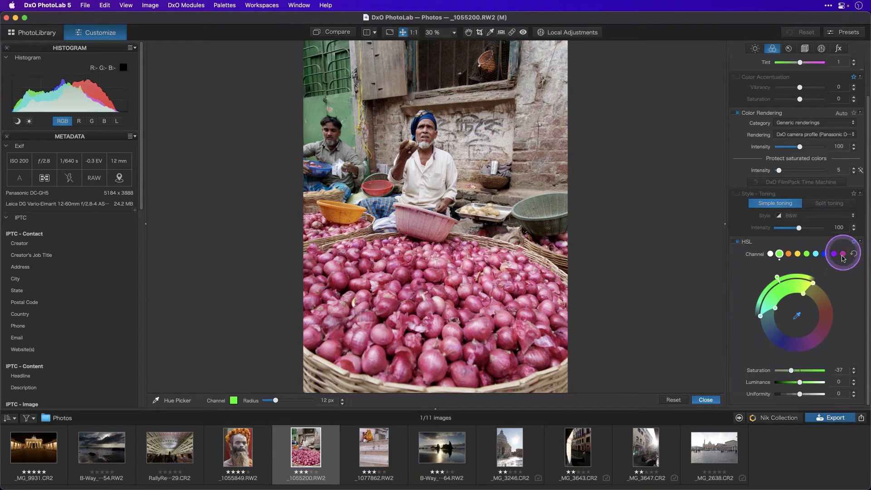
click(843, 255)
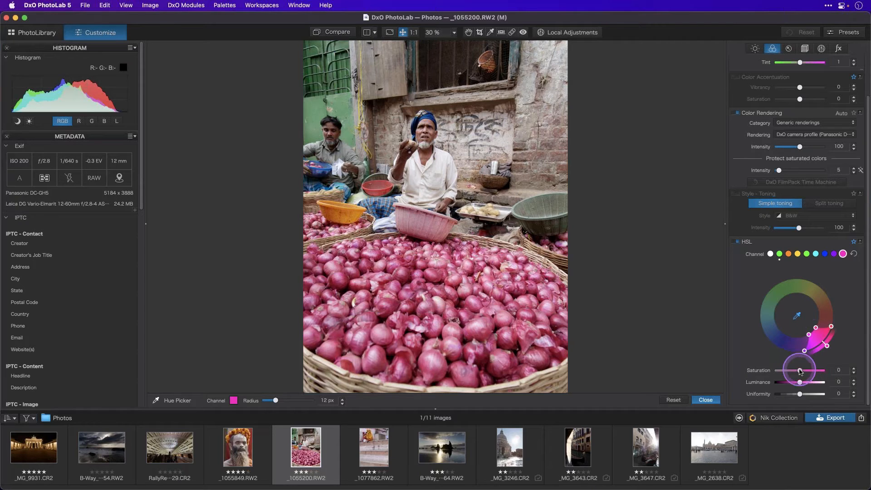
drag(799, 369, 801, 371)
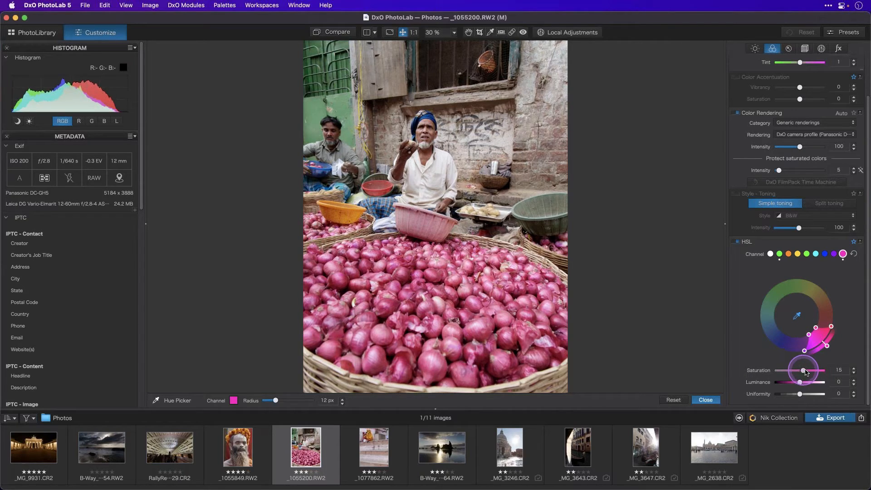
mouse_move(800, 384)
mouse_down()
mouse_move(806, 370)
mouse_move(793, 385)
mouse_up()
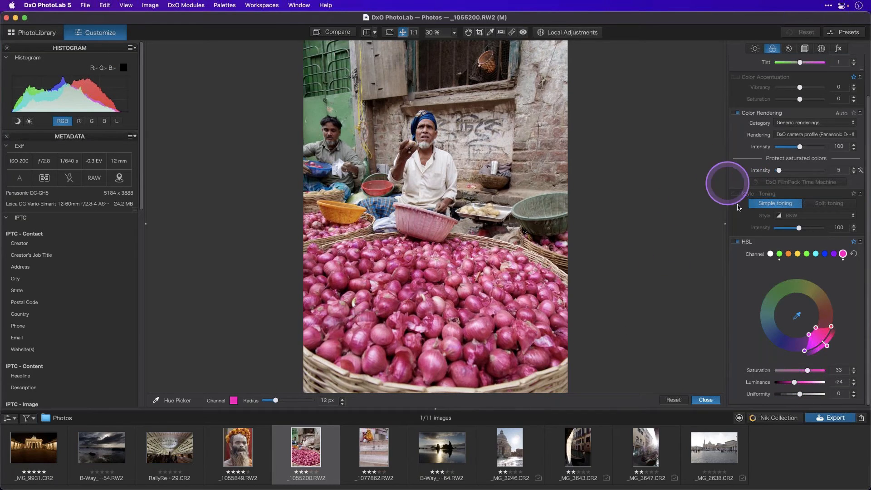
Compare the corrected onion photo with its original version
click(323, 34)
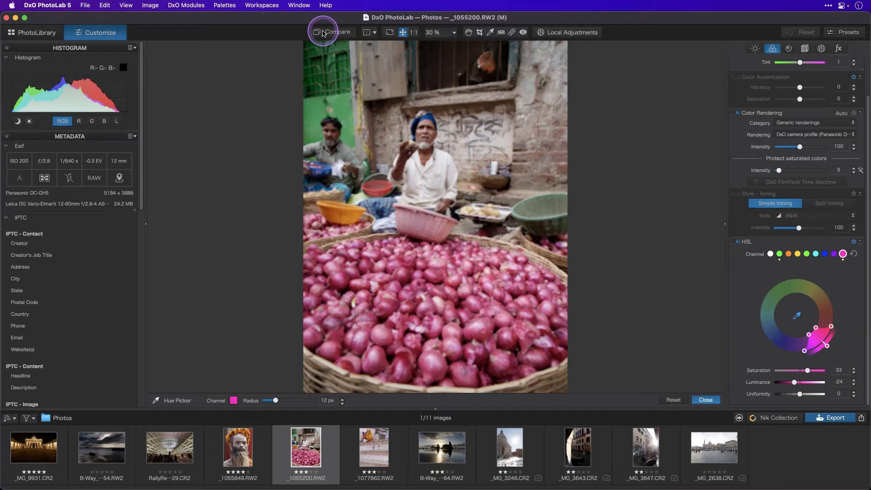
click(323, 33)
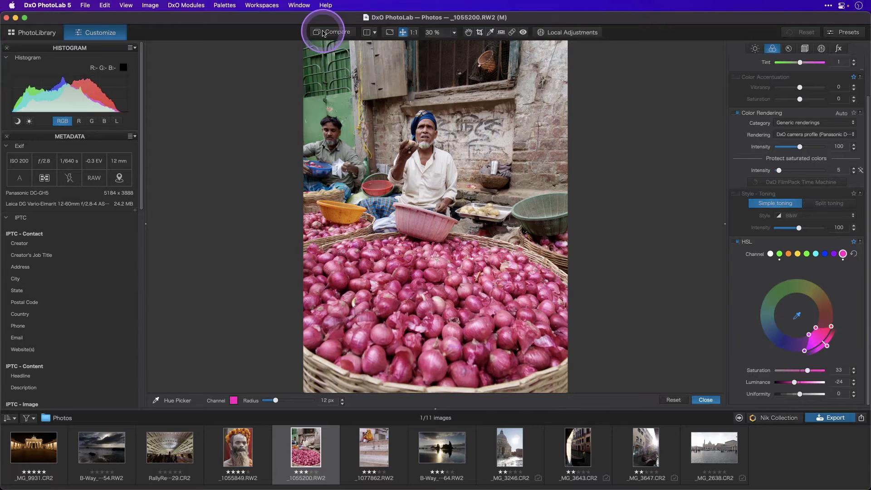
click(323, 33)
click(323, 33)
Switch the HSL correction off and on repeatedly to judge its effect on the onion photo, leaving it enabled
click(735, 242)
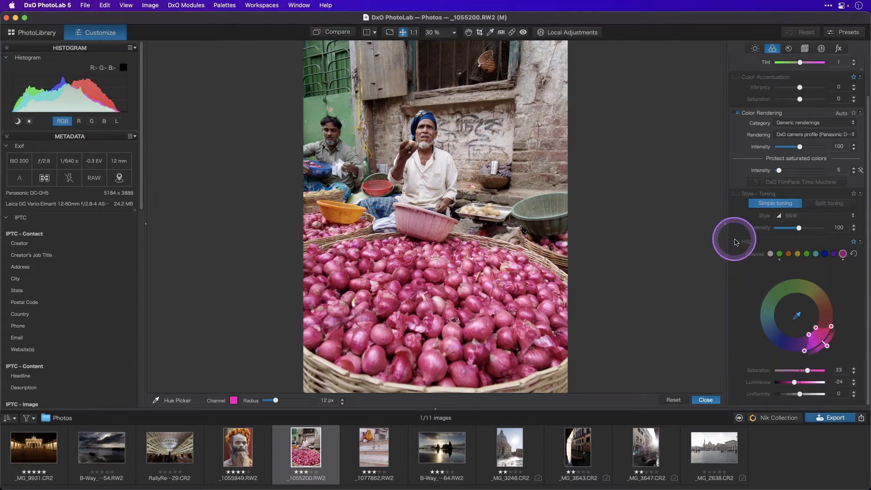
click(736, 241)
click(735, 242)
click(735, 242)
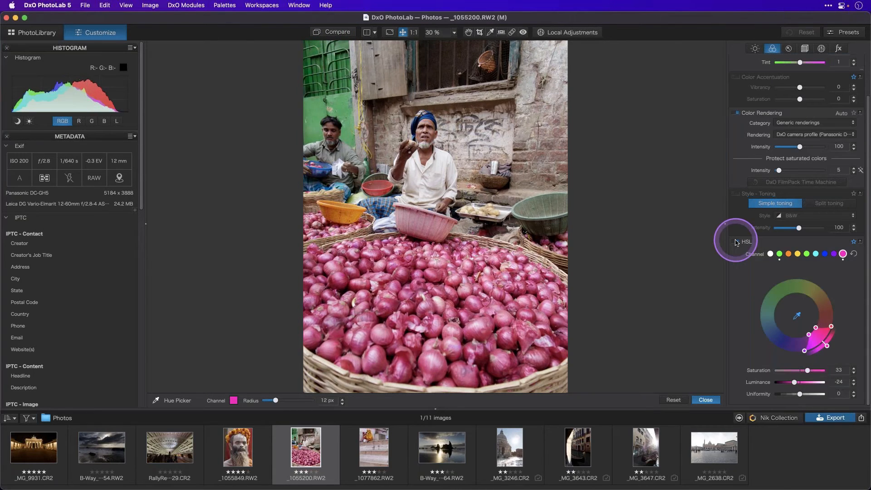
click(736, 242)
click(735, 242)
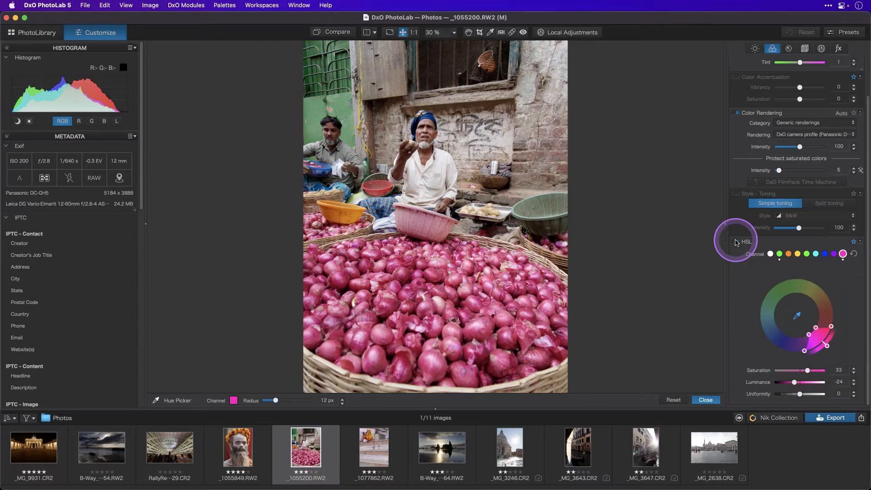
click(735, 242)
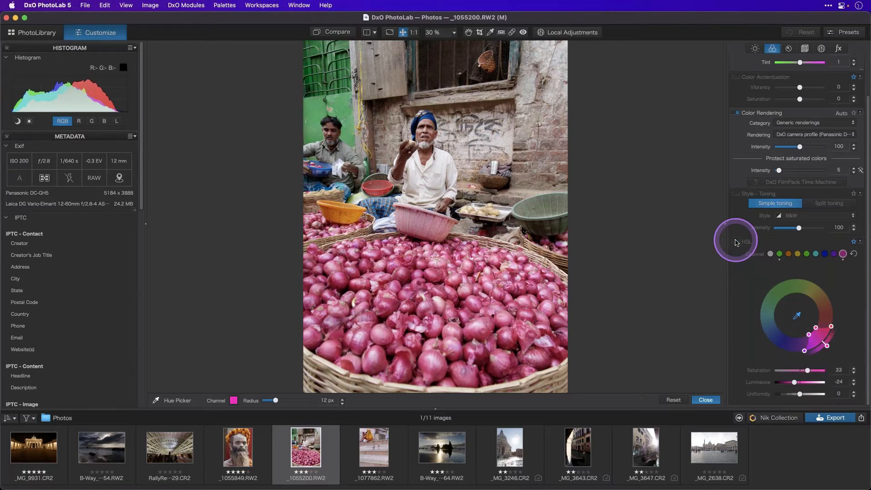
click(735, 242)
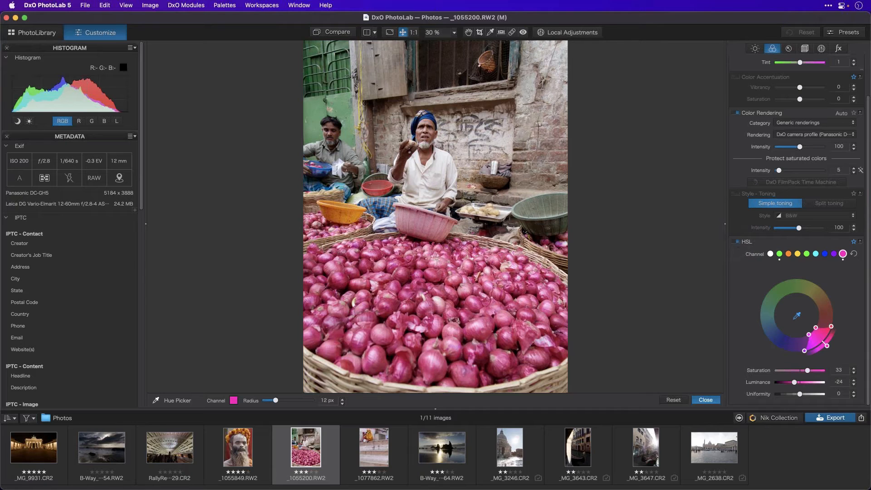
Enable HSL on photo _1077862.RW2 and sample the pink wall behind the woman as the magenta channel's hue
click(378, 436)
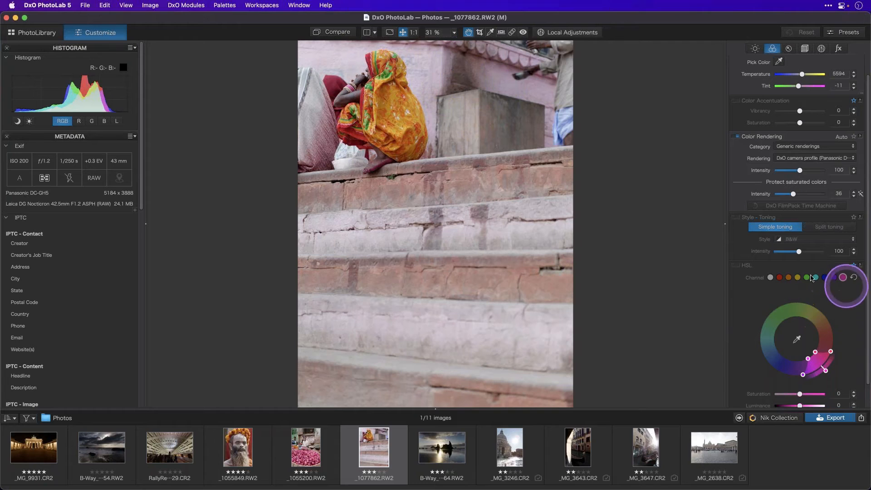
click(737, 264)
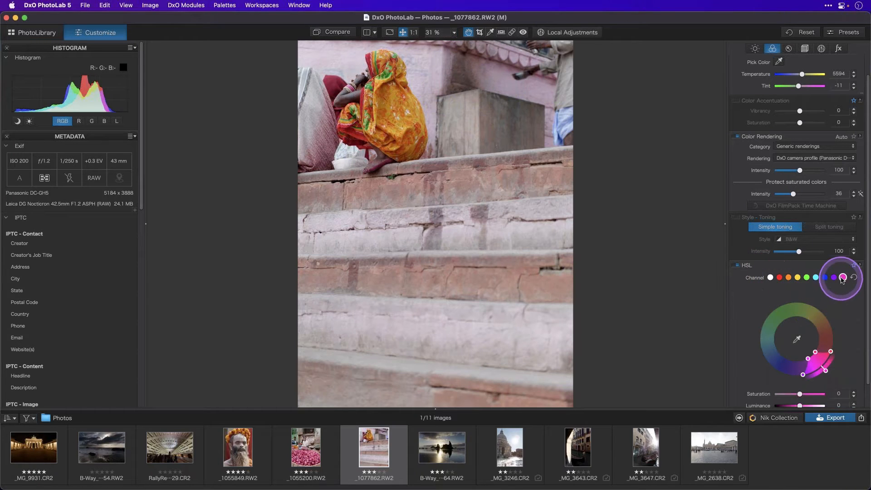
click(789, 277)
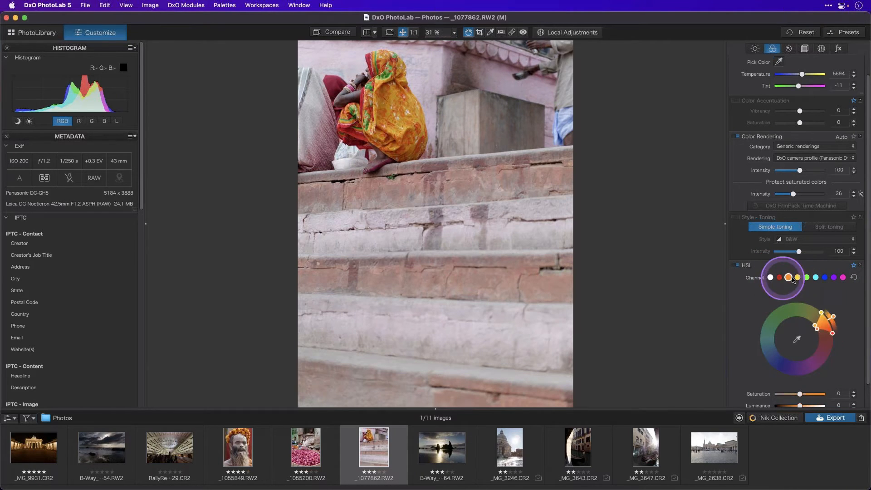
click(824, 277)
click(842, 277)
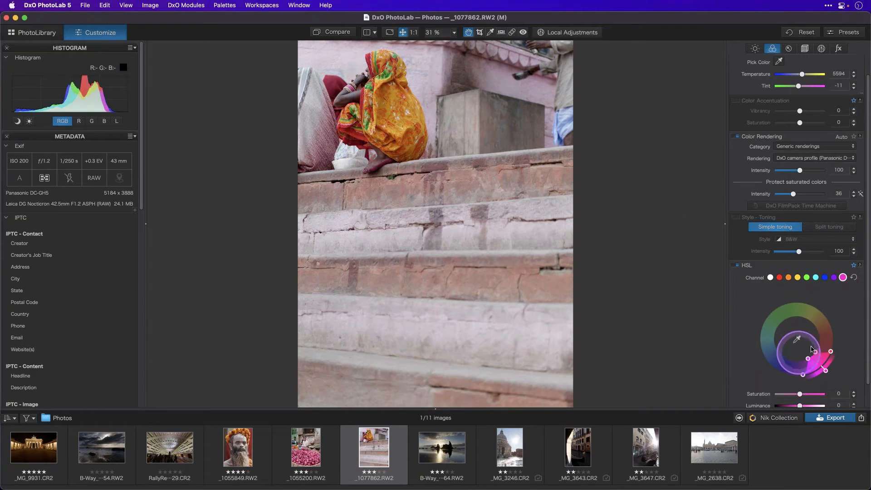
click(796, 338)
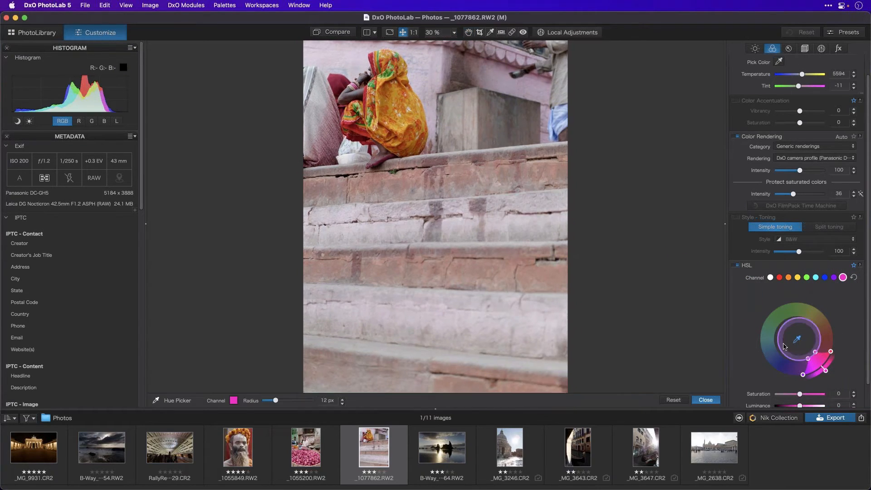
click(438, 65)
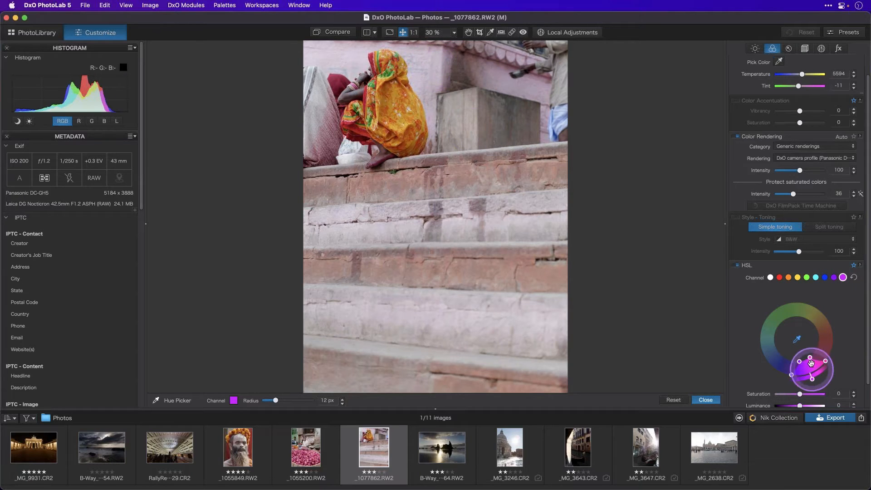
Set the magenta channel's saturation to 86 and its luminance to -39 for the pink walls and steps
scroll(774, 353, down, 5)
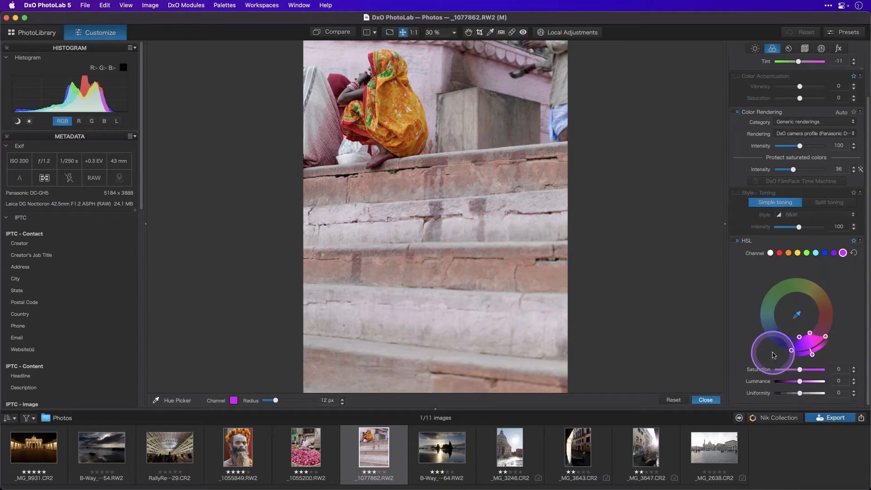
drag(801, 370, 823, 371)
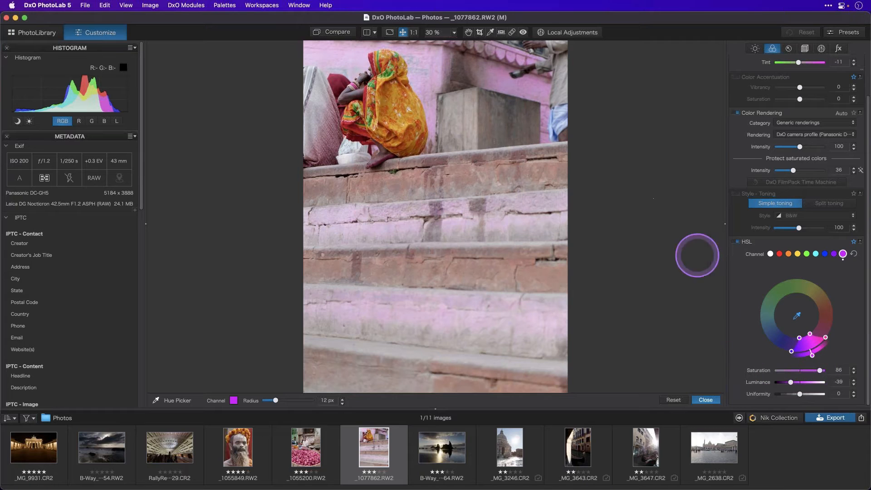
Switch the HSL correction off and on several times to judge the strengthened pink, leaving it enabled
click(738, 242)
click(737, 241)
click(737, 242)
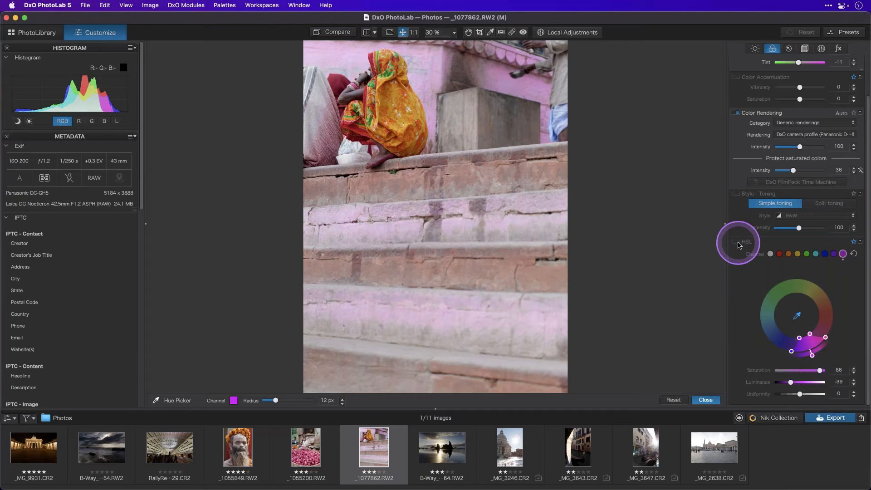
click(737, 243)
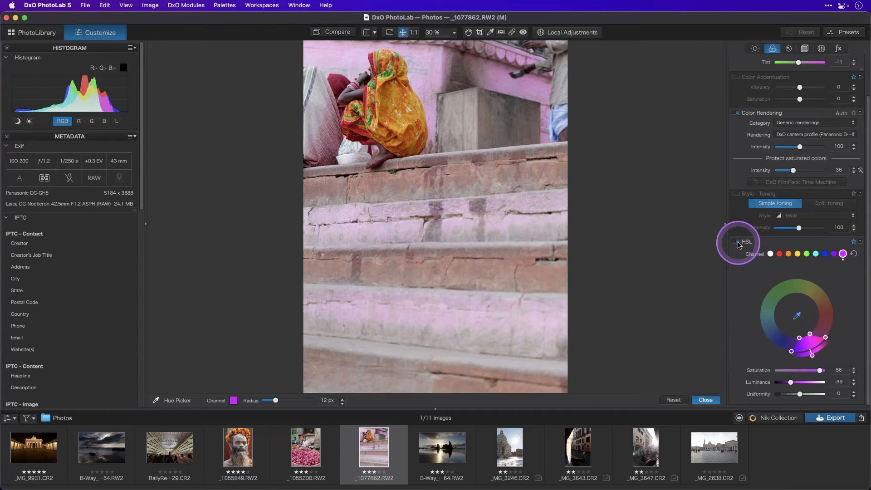
click(737, 242)
click(737, 242)
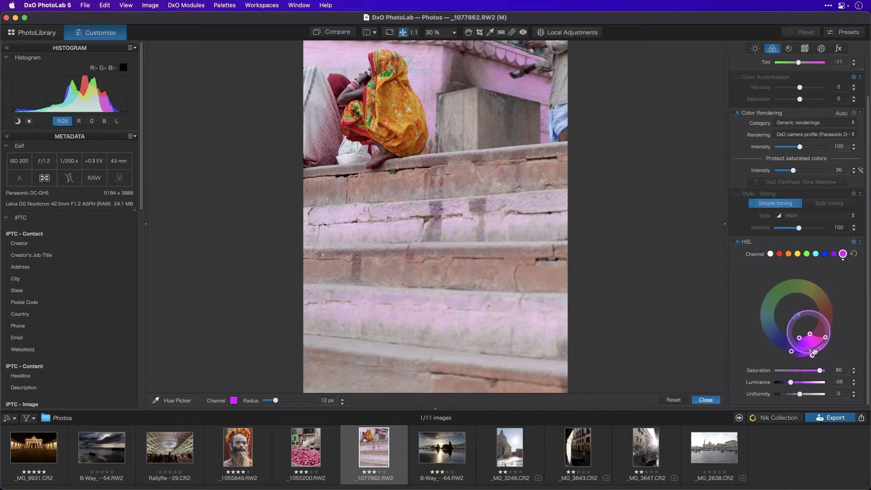
Reduce the magenta channel's saturation to 63 and check the softer pink by toggling the HSL correction, leaving it enabled
click(818, 371)
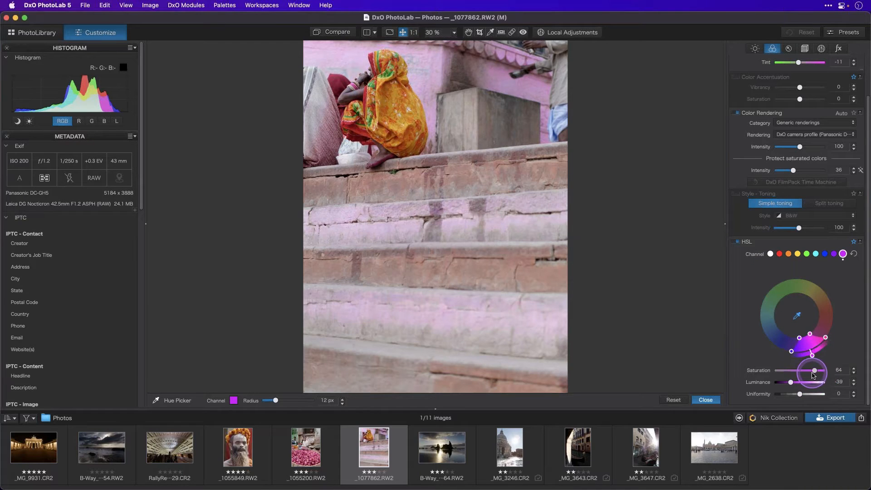
click(737, 244)
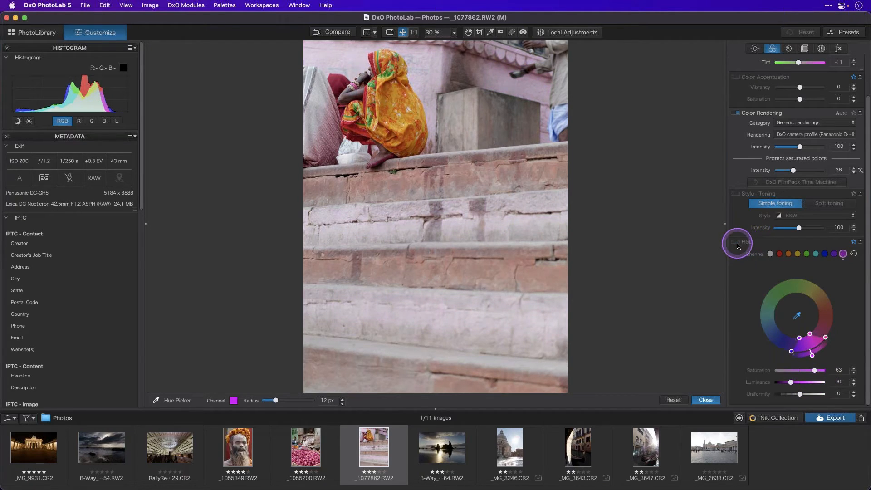
click(737, 243)
click(737, 243)
click(737, 243)
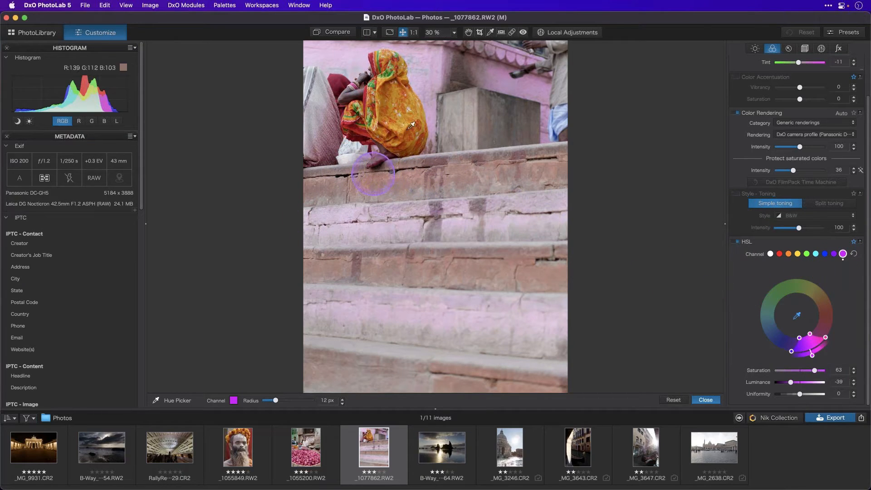
Inspect the woman's foot and clothing at 100% with the HSL correction off and on to check for unwanted color changes
click(413, 32)
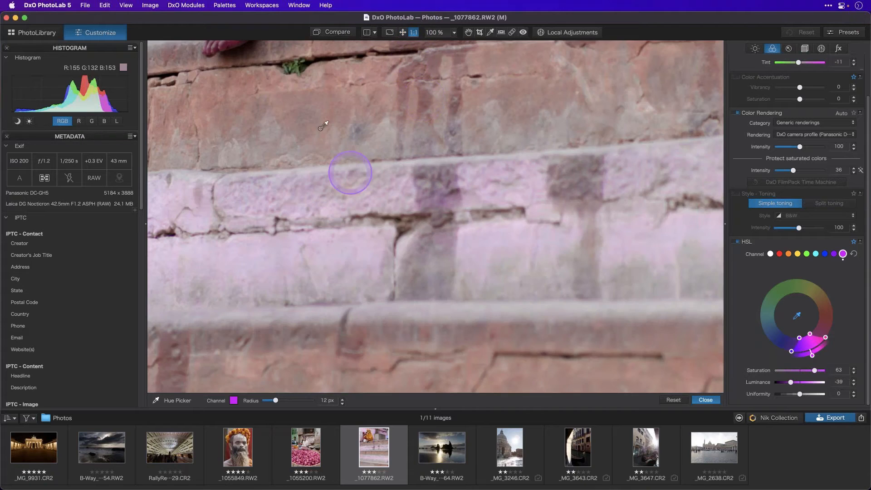
scroll(410, 274, up, 5)
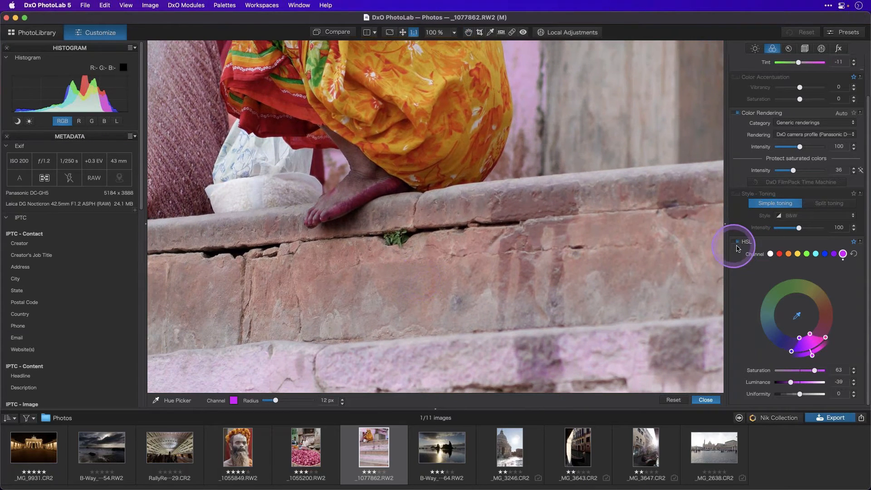
click(736, 242)
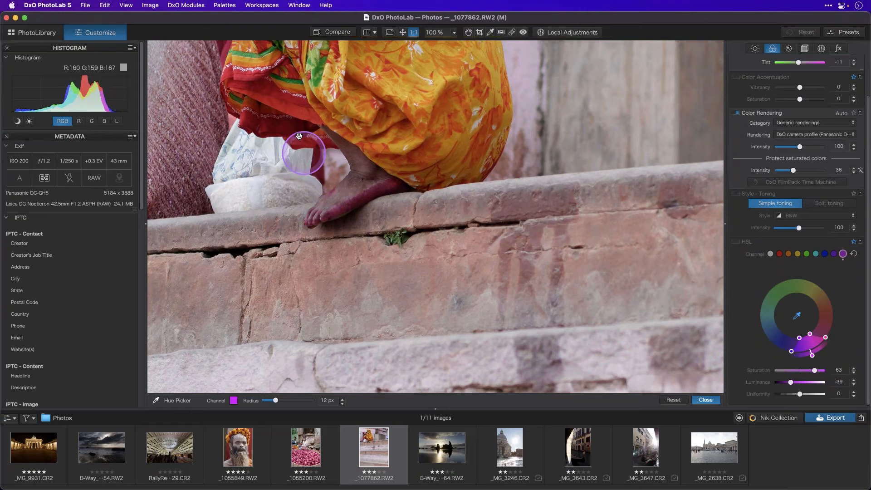
scroll(353, 195, up, 3)
scroll(354, 195, left, 3)
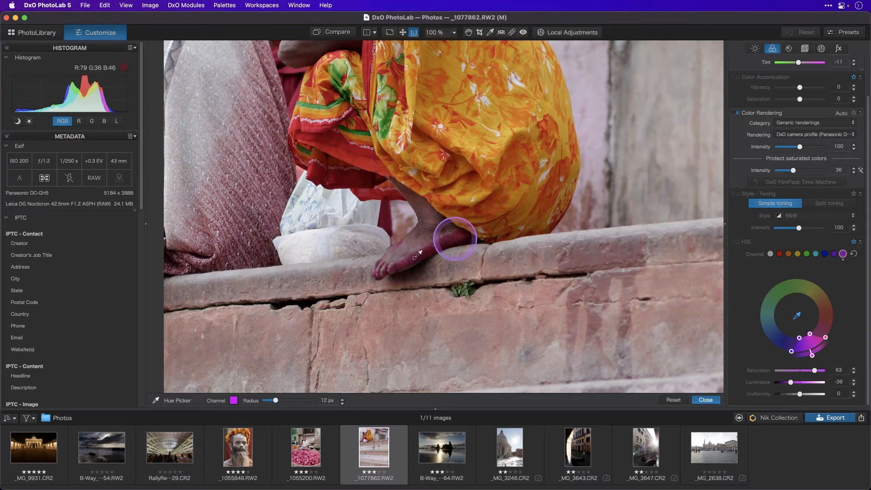
click(736, 241)
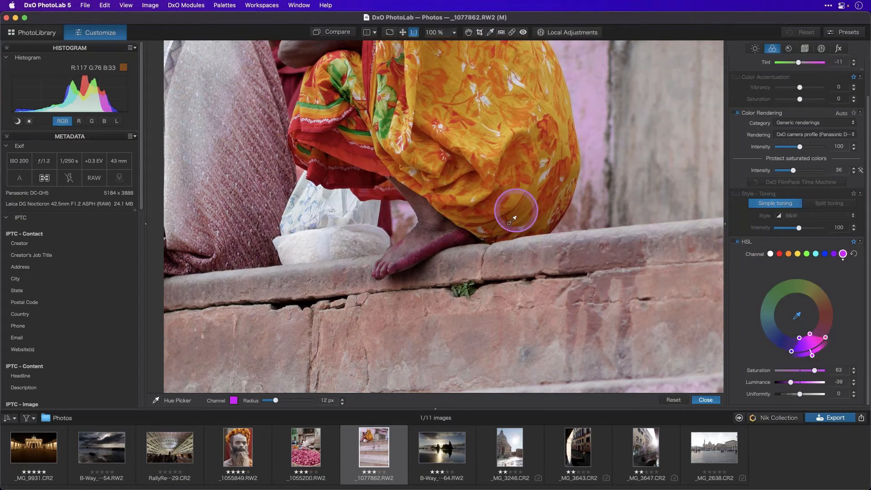
Compare the whole fitted photo with the HSL correction off and on repeatedly, leaving it enabled
click(403, 32)
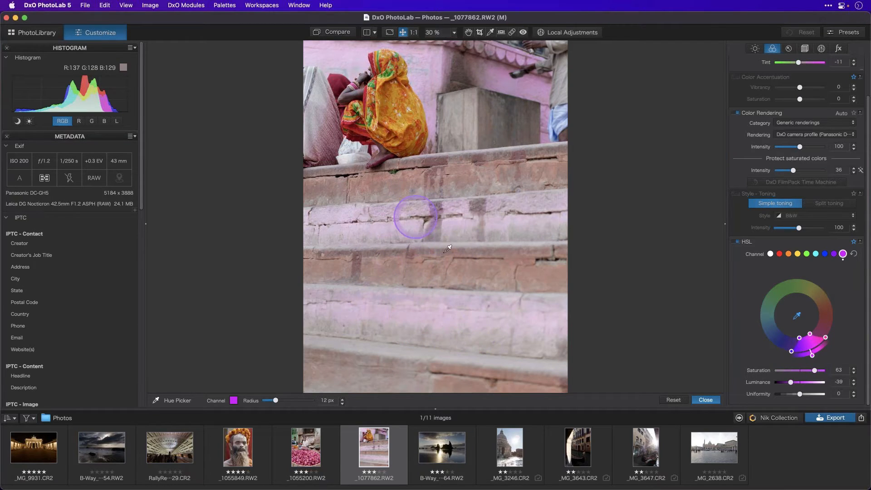
click(737, 242)
click(737, 242)
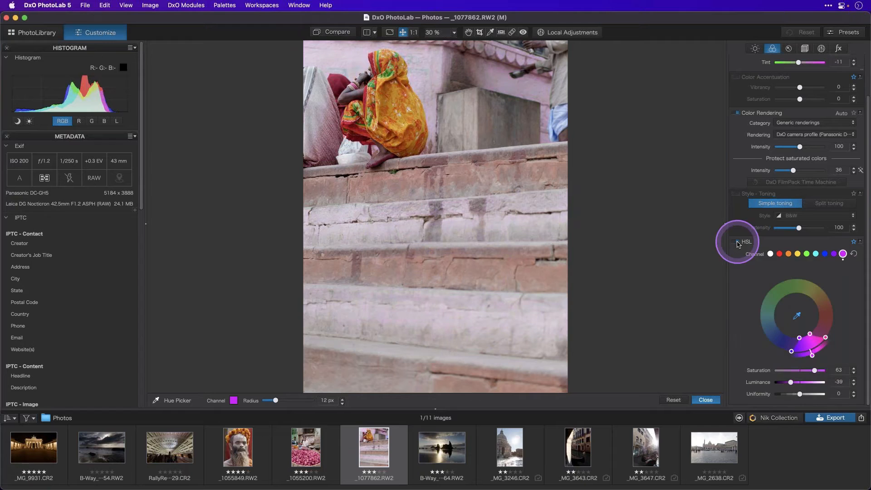
click(737, 242)
click(737, 242)
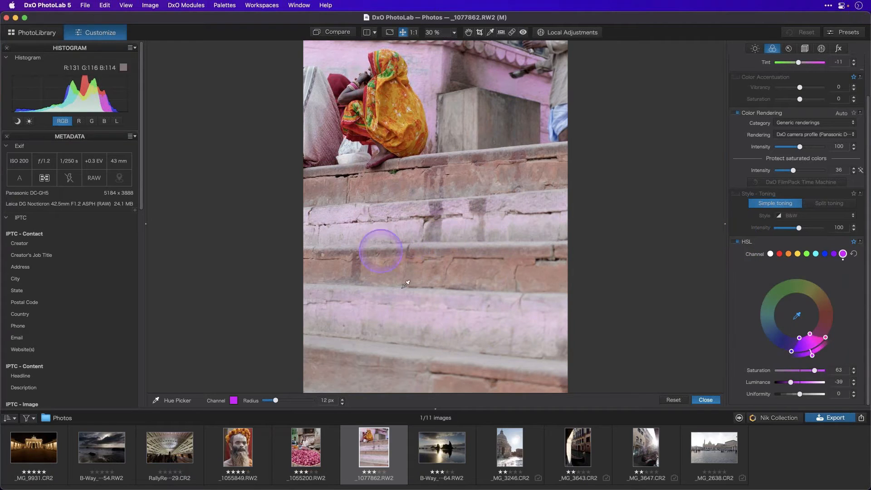
click(736, 242)
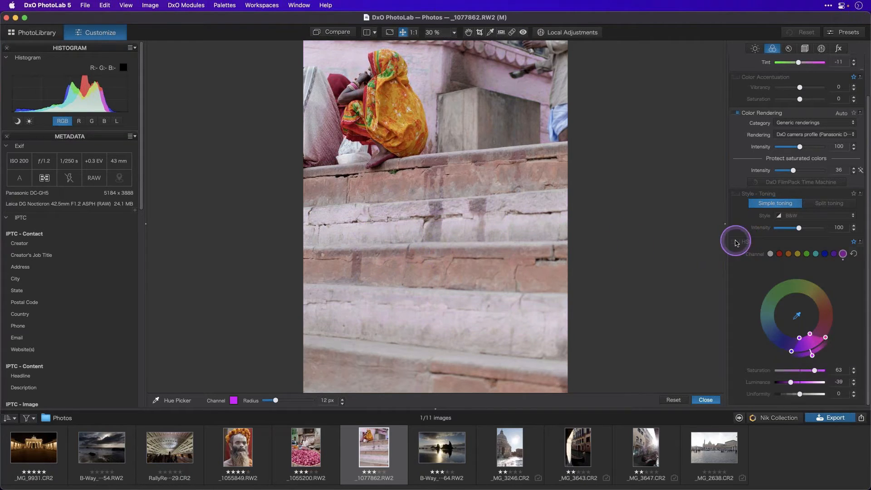
click(736, 243)
click(736, 242)
click(736, 243)
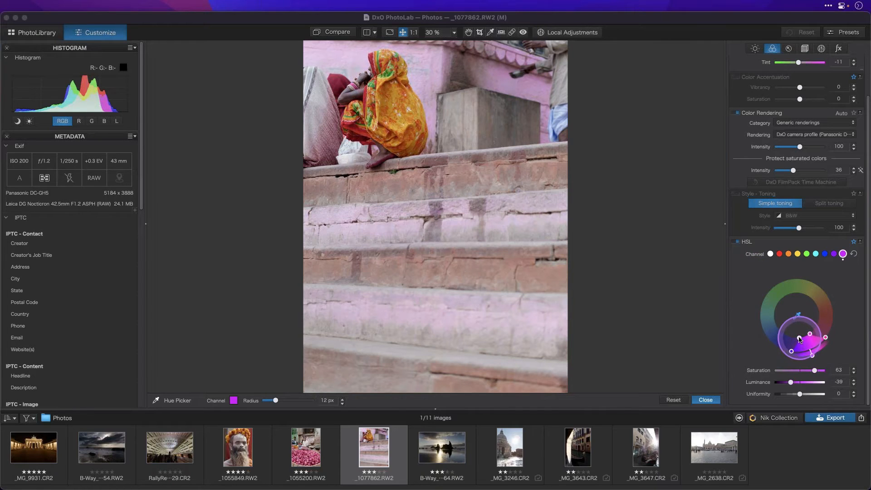
Reset the magenta channel's adjustments and rotate its hue range around the color wheel to green
drag(800, 338, 797, 284)
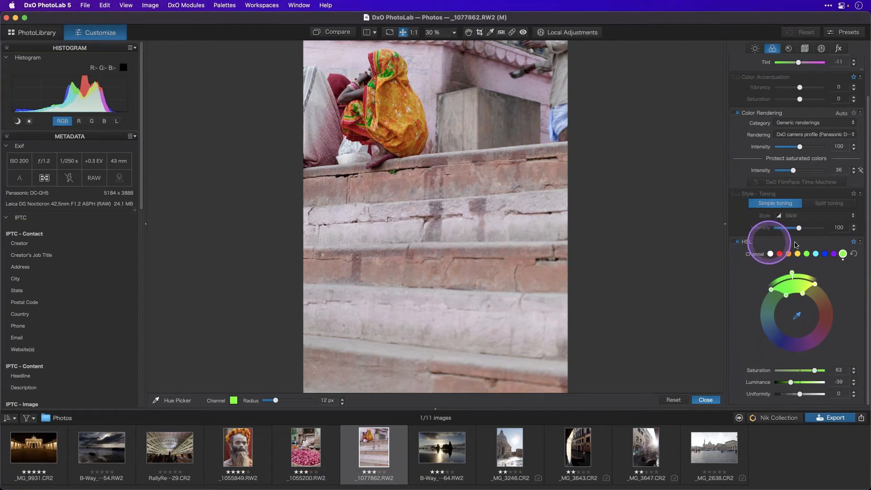
click(852, 254)
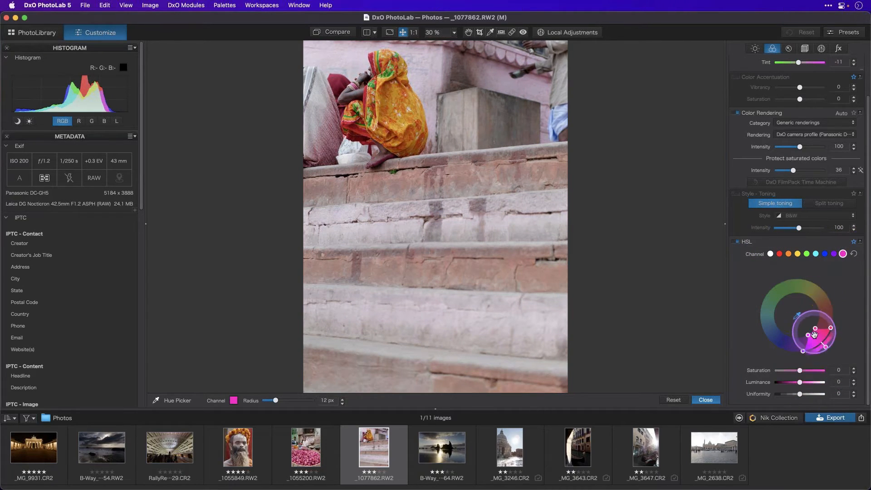
drag(814, 335, 788, 298)
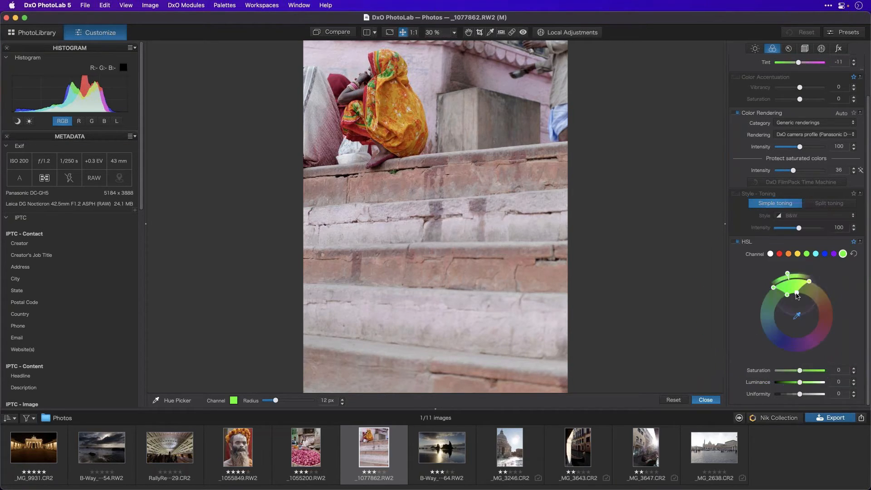
Stretch the custom HSL hue range across the wheel from green to red and reshape its green-side transition
drag(797, 293, 818, 325)
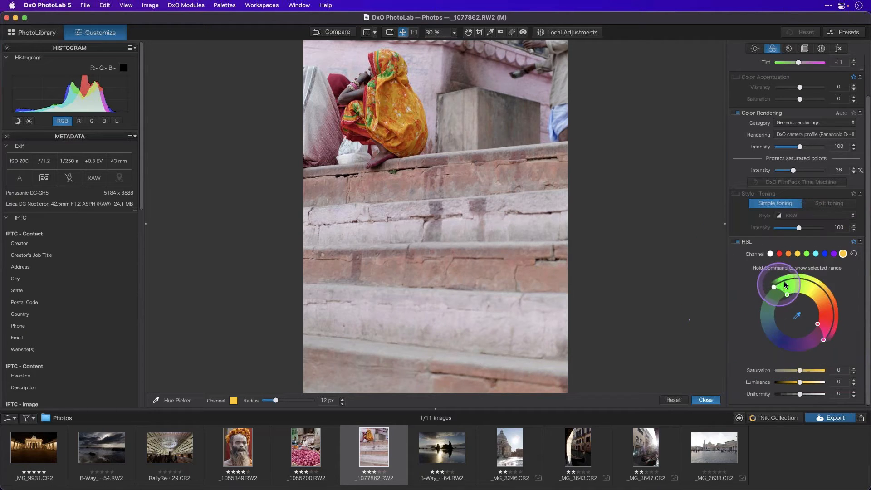
drag(821, 336, 829, 329)
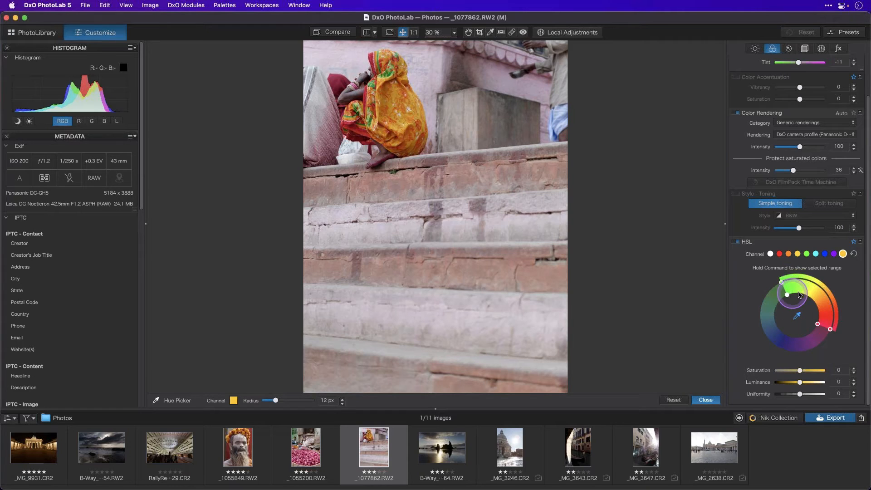
drag(780, 296, 774, 293)
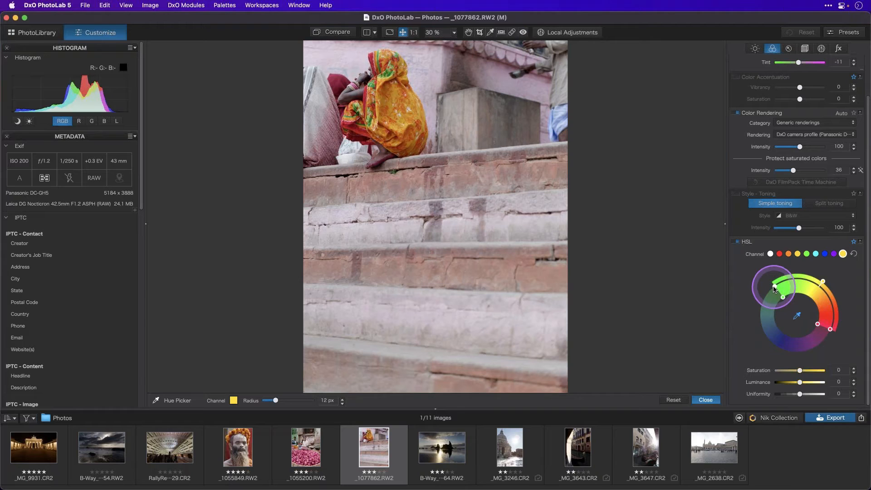
drag(775, 289, 764, 301)
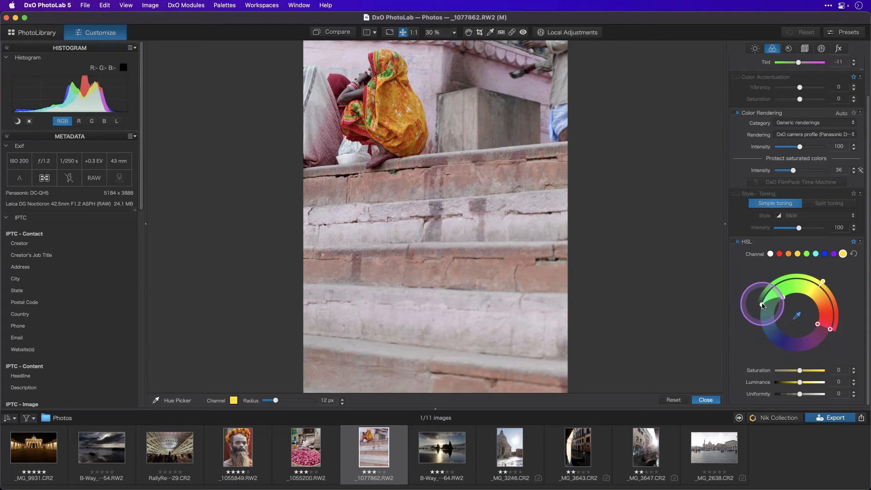
drag(759, 310, 759, 312)
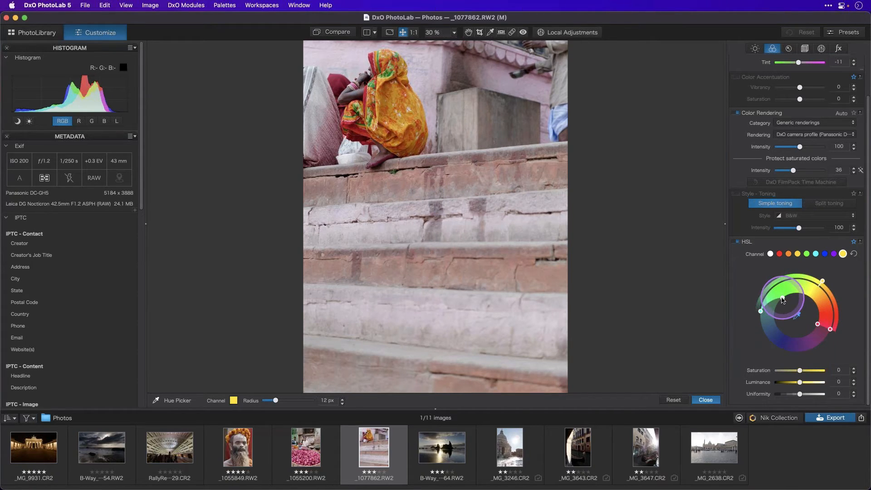
drag(760, 311, 800, 292)
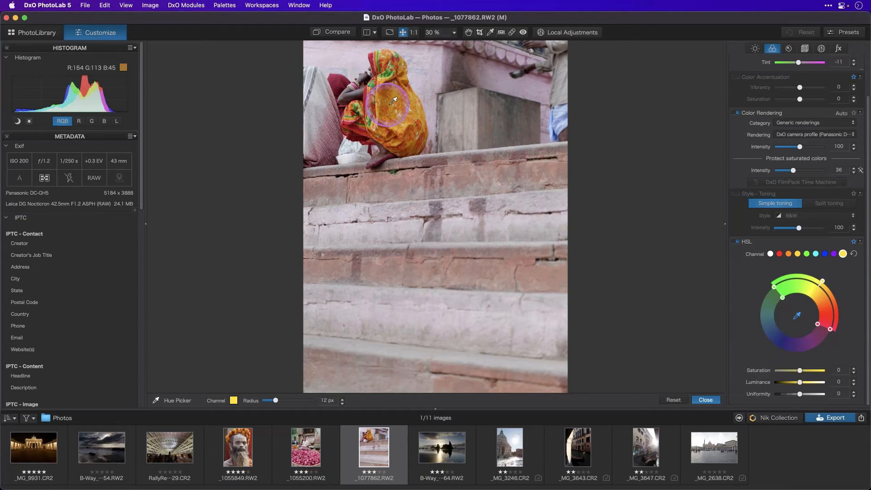
Sample the sari's orange with the Hue Picker, narrow the hue range around it, and set its saturation to -100
click(394, 87)
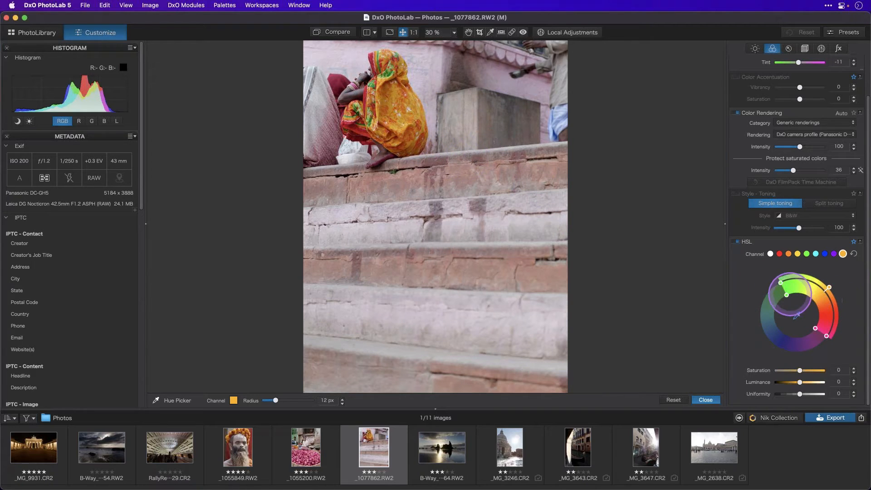
mouse_move(808, 288)
mouse_down()
mouse_move(816, 305)
mouse_move(814, 298)
mouse_up()
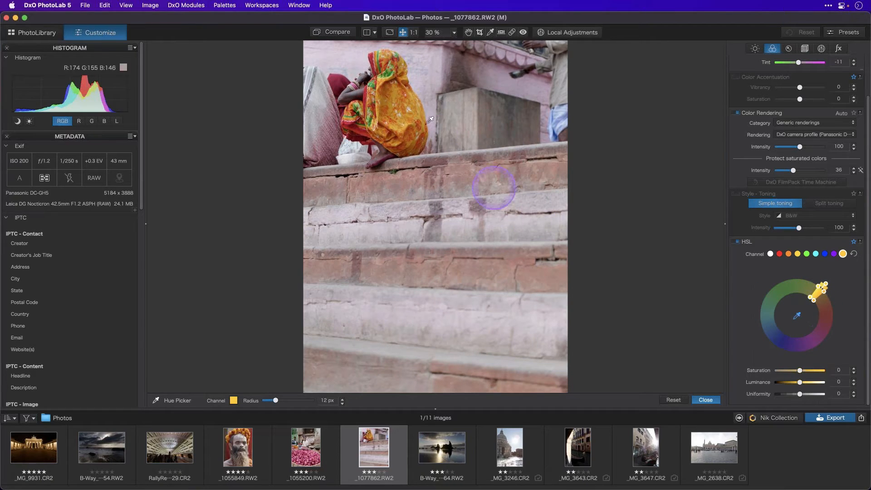
click(394, 100)
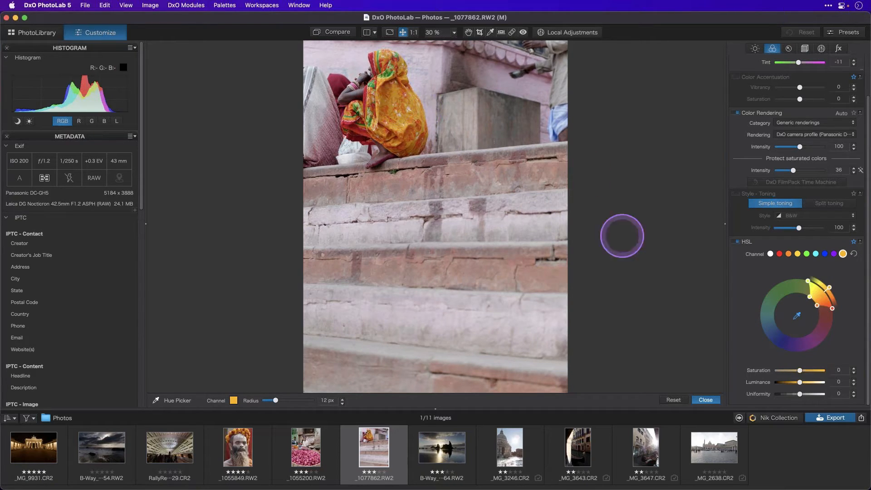
drag(807, 281, 821, 291)
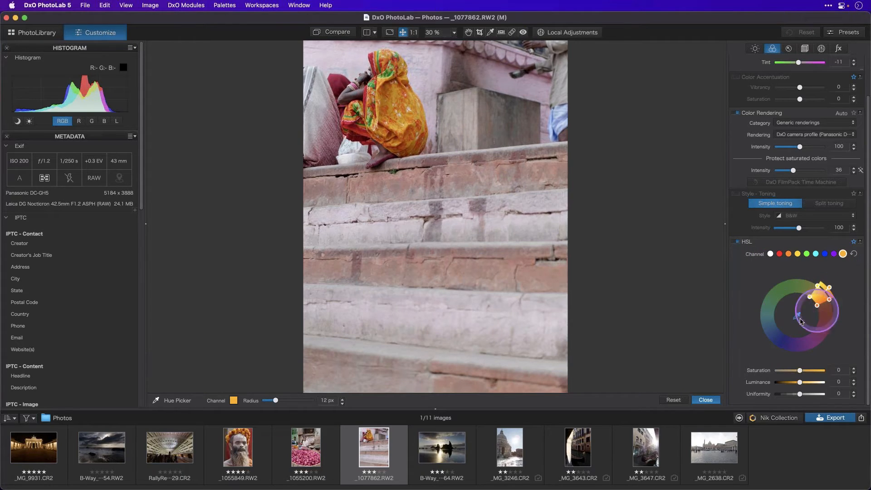
drag(803, 371, 739, 362)
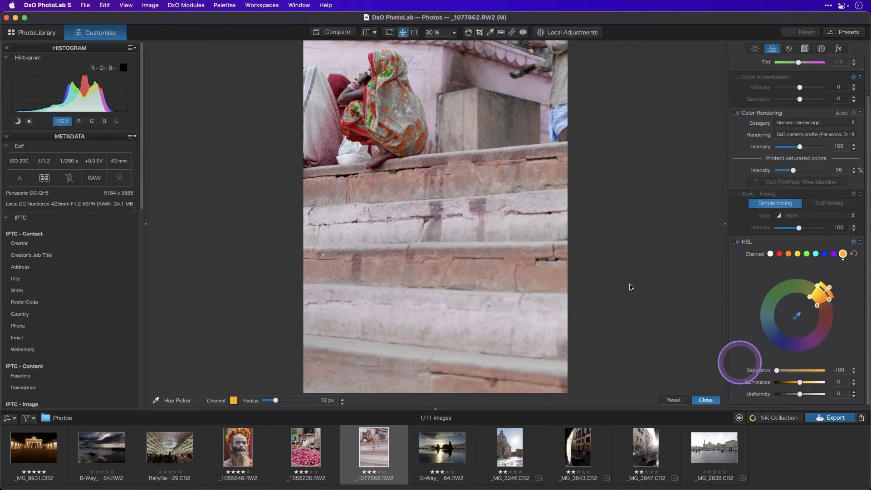
Sample the reddish stone steps with the Hue Picker at 1:1 zoom and check the effect on the woman's sari
click(413, 33)
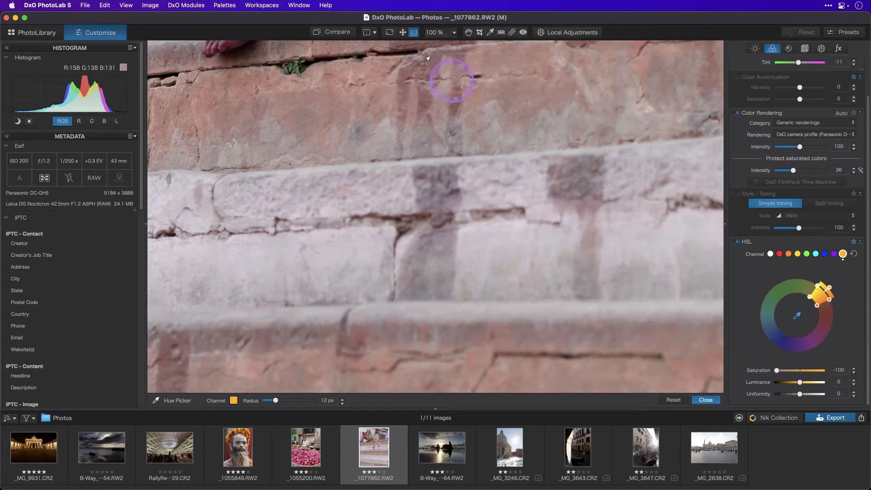
click(394, 232)
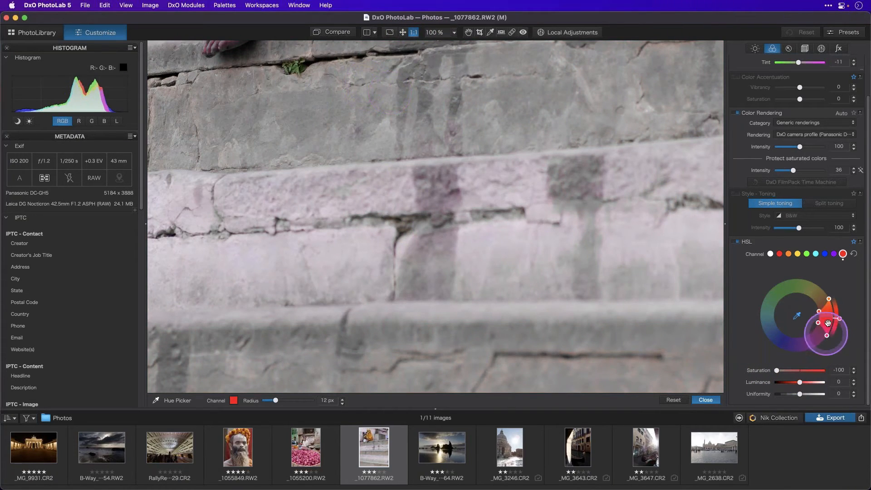
scroll(340, 71, left, 1)
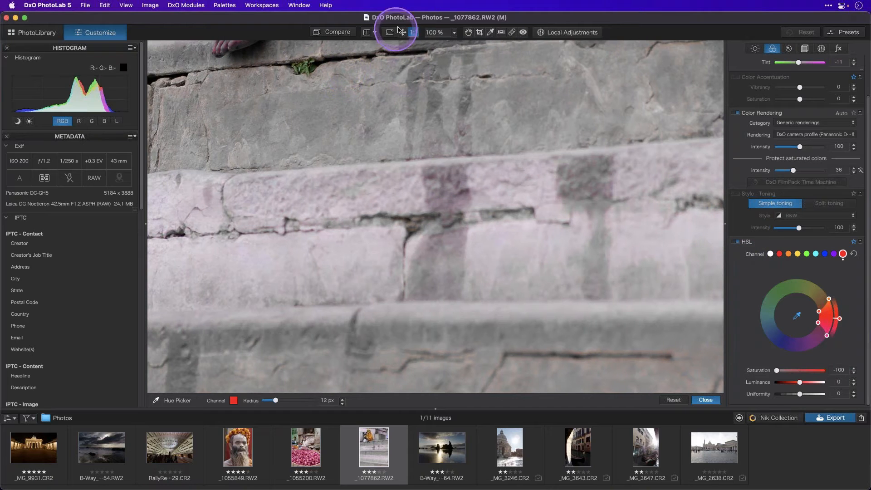
key(space)
drag(435, 220, 501, 329)
drag(344, 73, 400, 294)
Resample the sari's orange fabric with the Hue Picker and narrow the yellow-side transition of the range
click(795, 316)
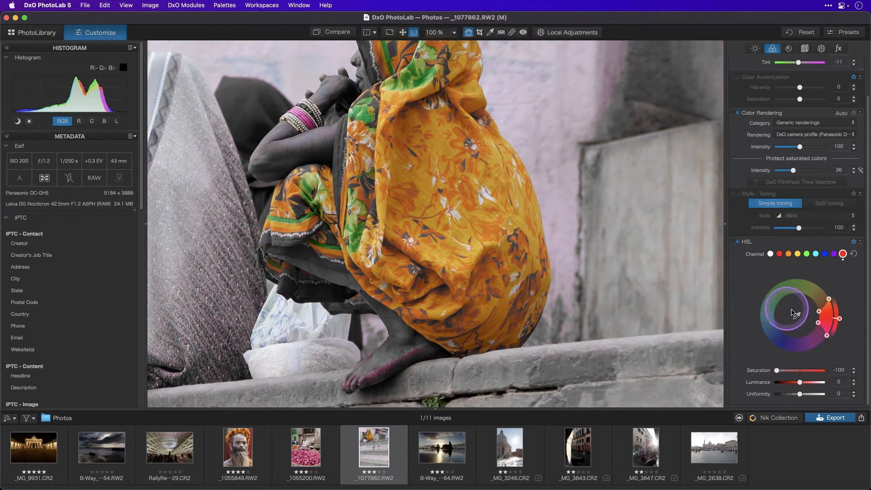
click(795, 316)
click(442, 171)
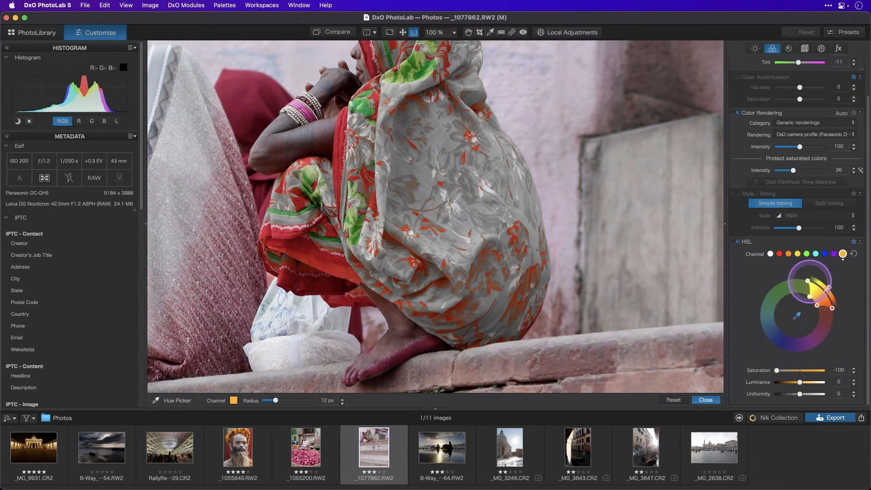
drag(814, 284, 828, 300)
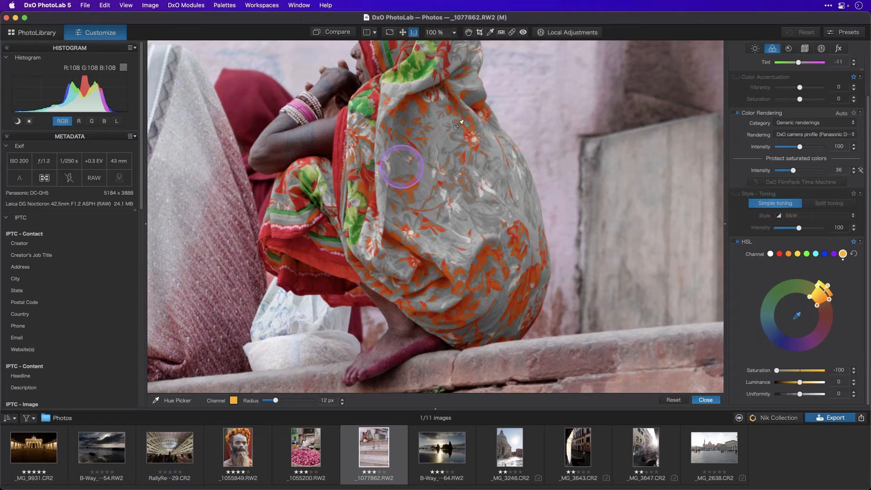
At 200% zoom, shift the desaturated range towards yellow and tighten its orange-side transition so the orange flowers are excluded
click(453, 33)
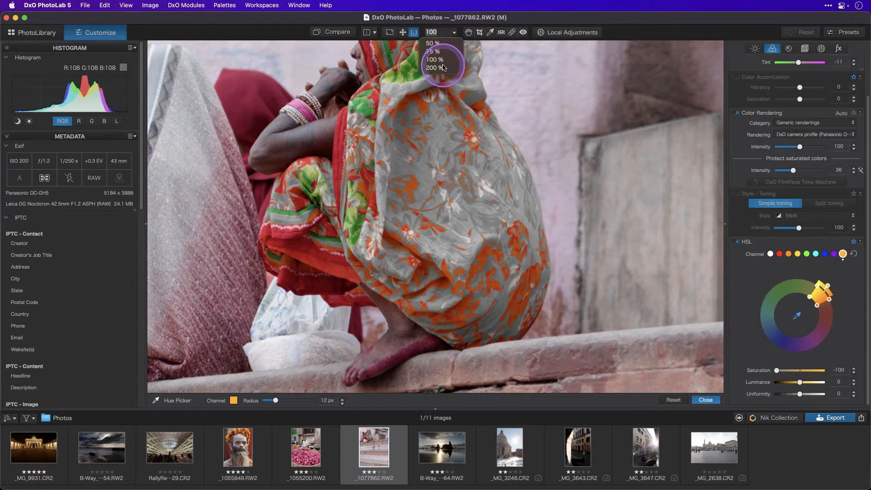
click(443, 66)
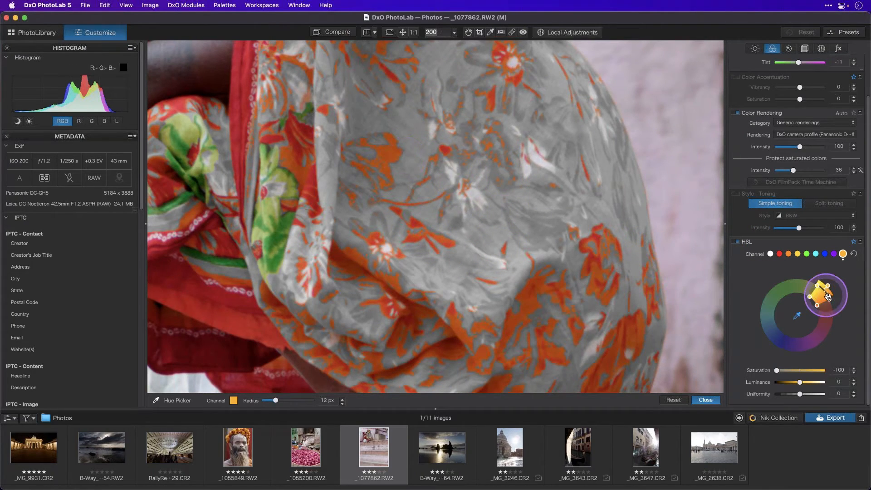
mouse_move(827, 297)
mouse_down()
mouse_move(832, 305)
mouse_move(820, 312)
mouse_move(815, 302)
mouse_move(830, 302)
mouse_up()
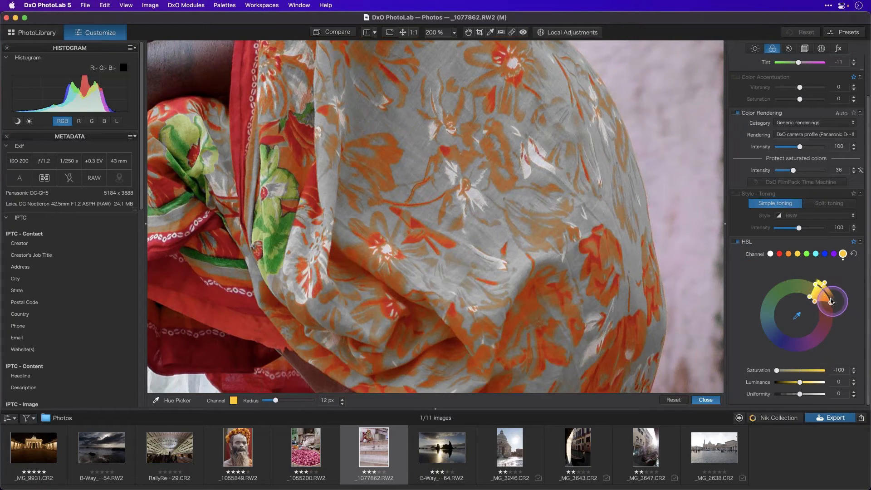
drag(831, 305, 817, 290)
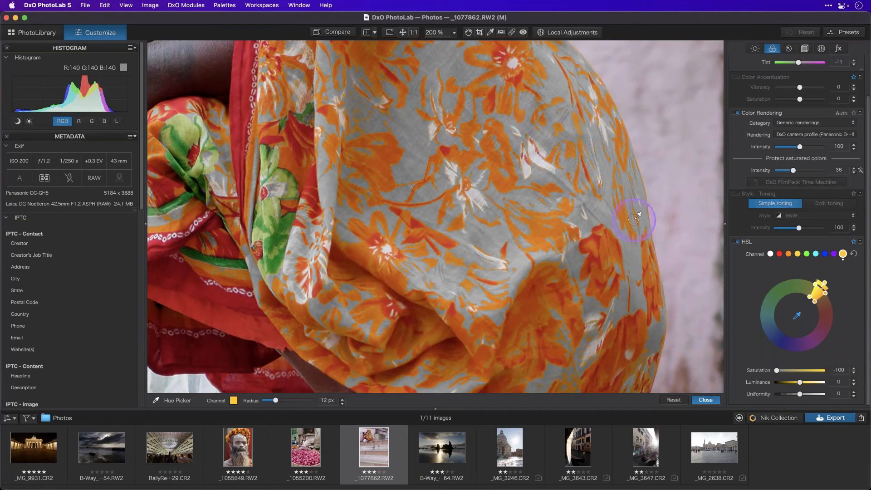
Examine the desaturated sari and the surrounding wall and steps at 100%, fit-to-screen and 75% zoom
click(796, 316)
drag(540, 129, 399, 263)
drag(612, 117, 399, 297)
drag(447, 136, 504, 256)
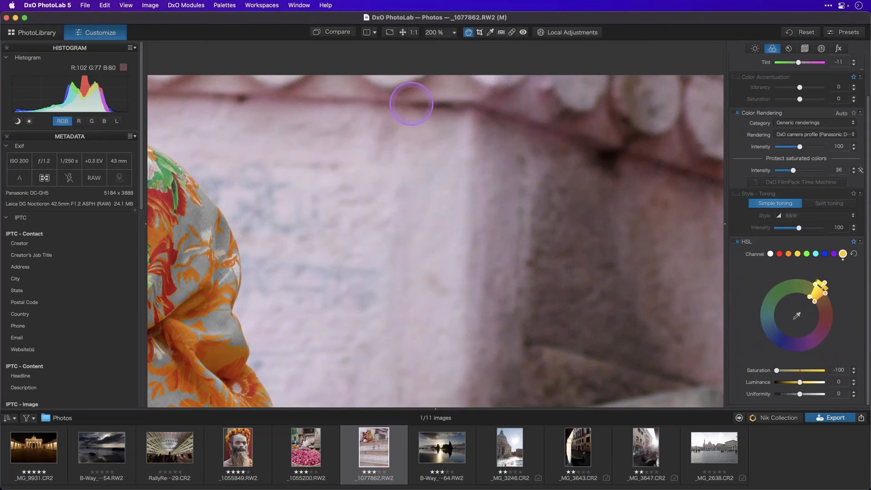
click(454, 33)
click(431, 57)
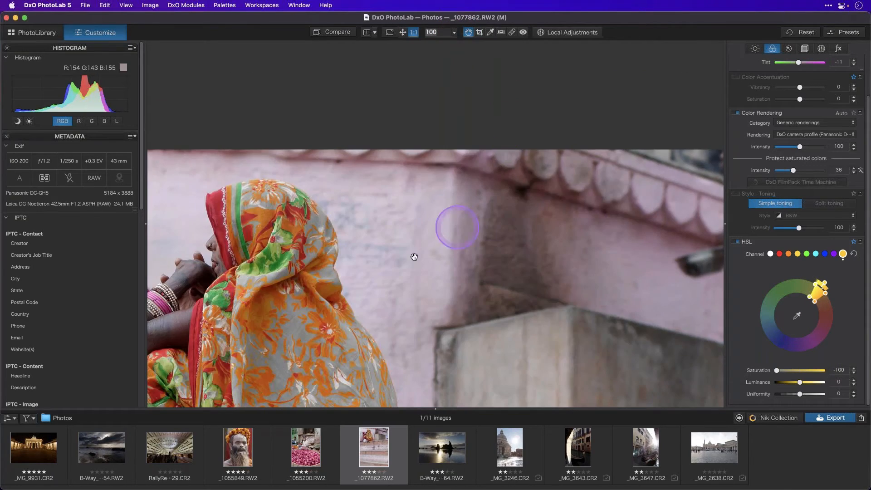
scroll(414, 257, down, 10)
click(454, 33)
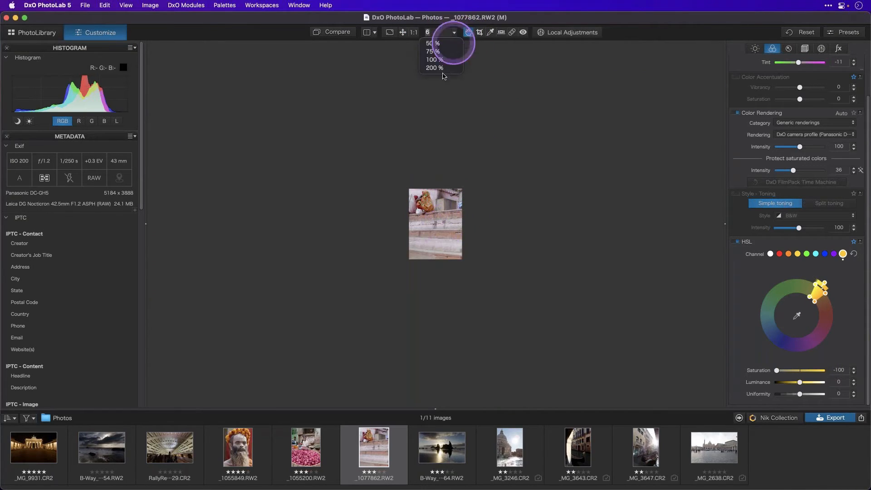
click(433, 59)
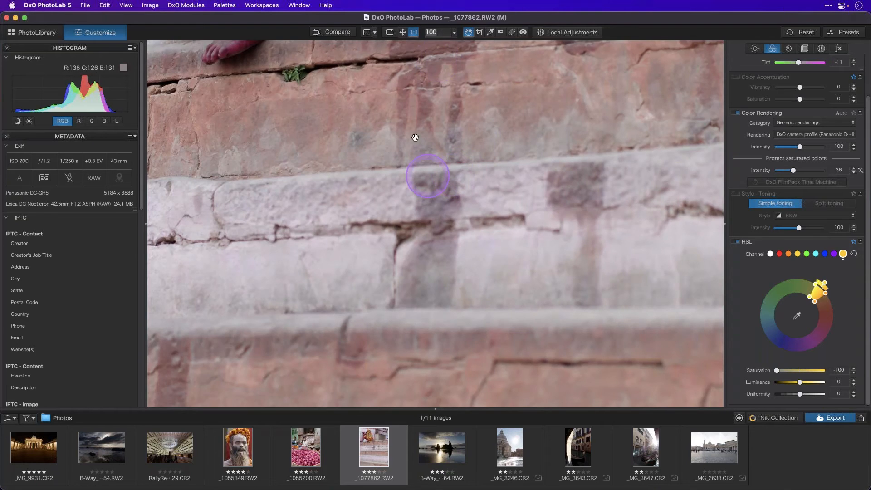
drag(414, 136, 399, 327)
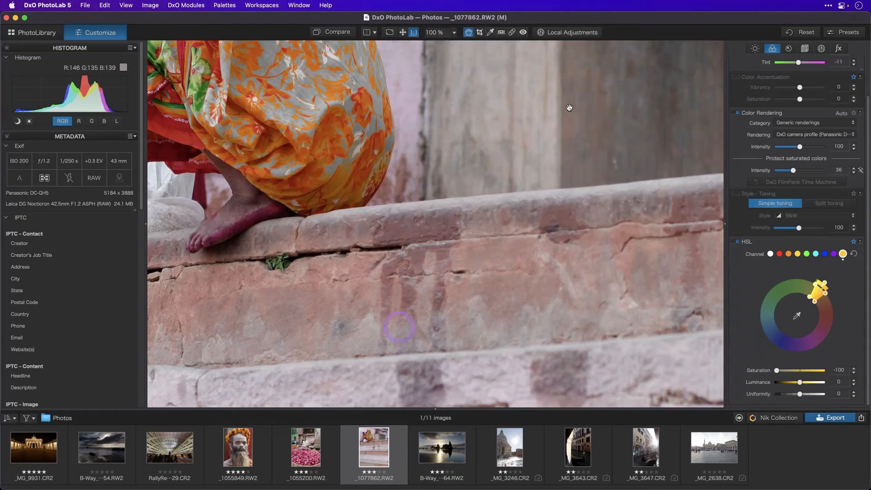
drag(569, 108, 543, 277)
drag(567, 151, 646, 274)
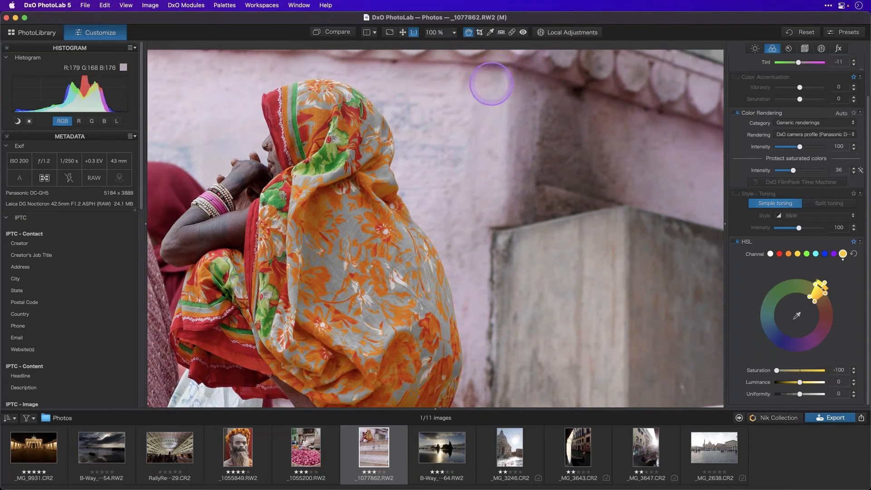
click(402, 32)
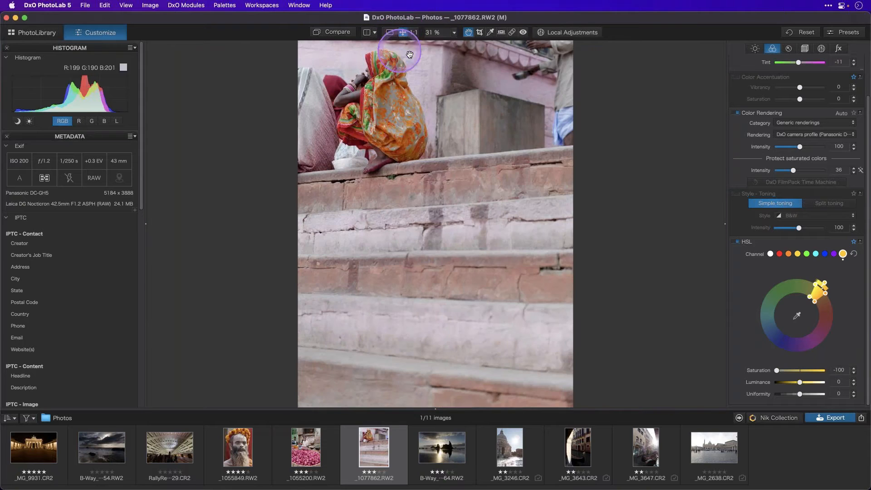
click(453, 32)
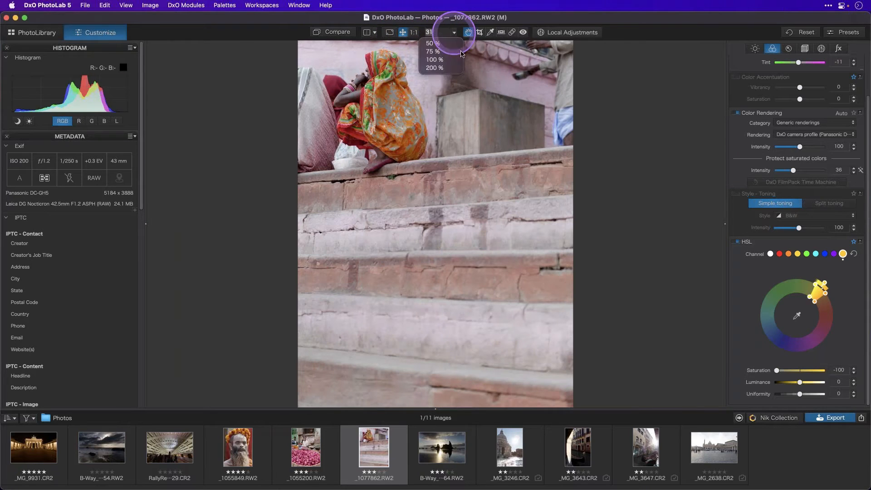
click(433, 52)
drag(449, 108, 500, 379)
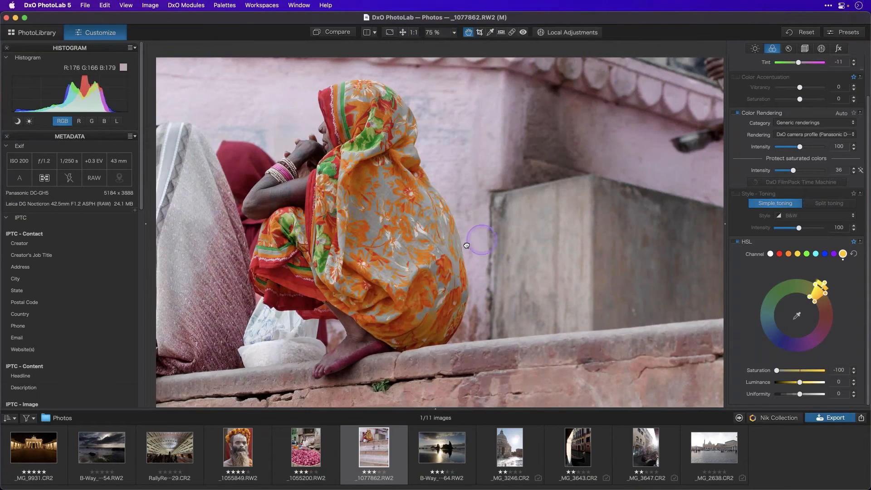
drag(466, 245, 450, 238)
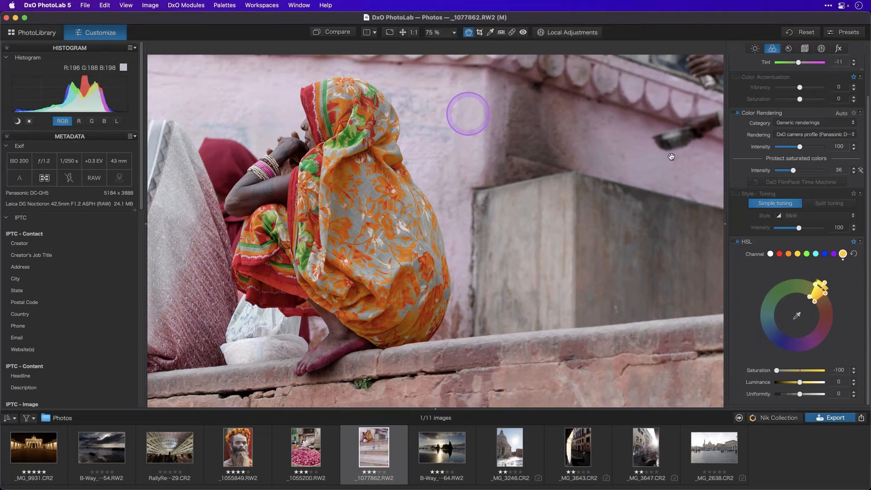
Sample the pink wall behind the woman with the Hue Picker and narrow the purple range's outer transitions
click(796, 315)
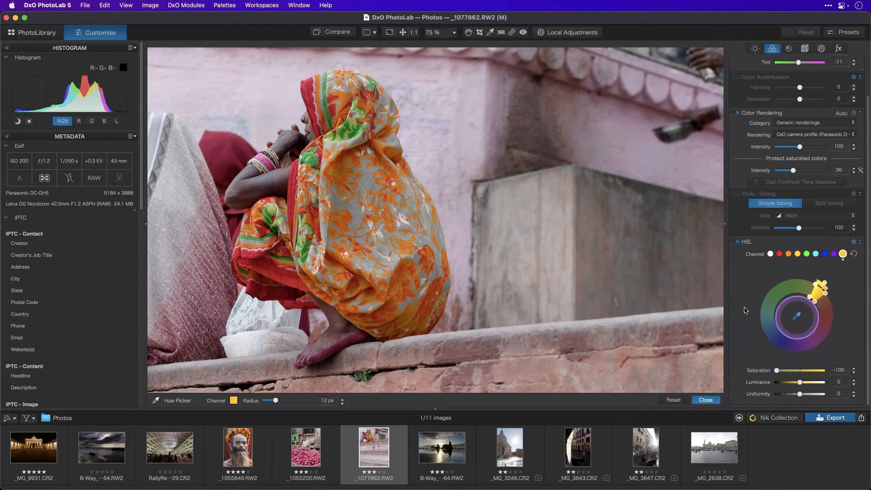
click(472, 91)
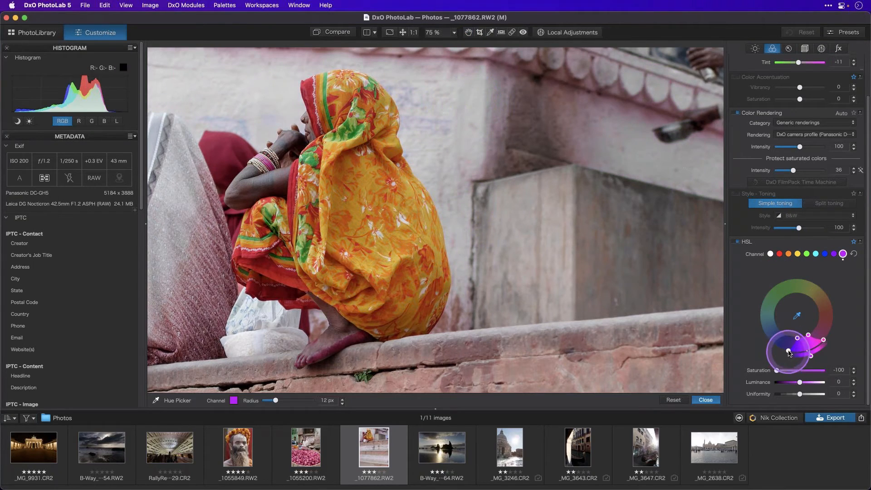
drag(789, 354, 815, 346)
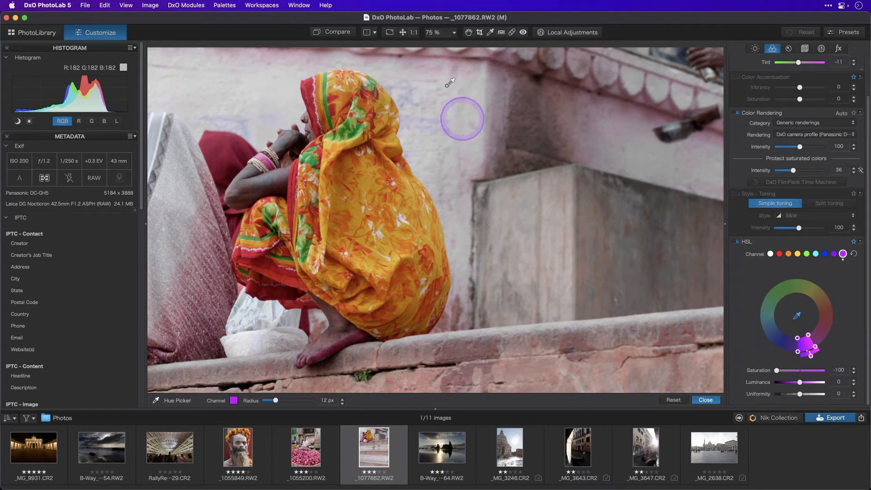
click(808, 336)
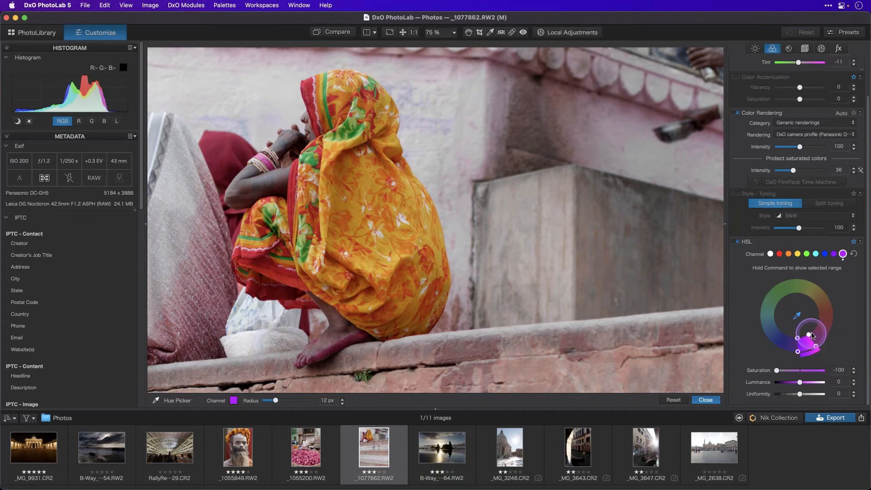
Tighten the magenta-side edge of the purple range and, with the whole photo in view, rotate the range slightly towards magenta
drag(810, 337, 813, 333)
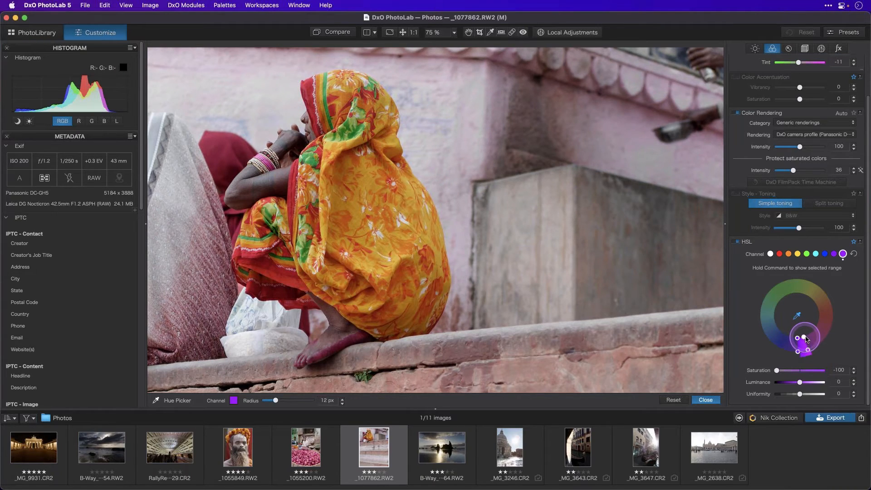
drag(805, 337, 806, 336)
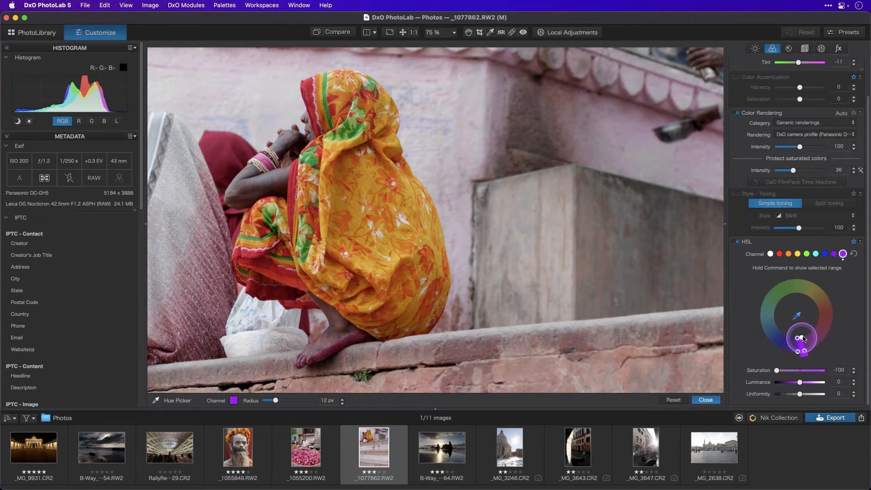
click(403, 32)
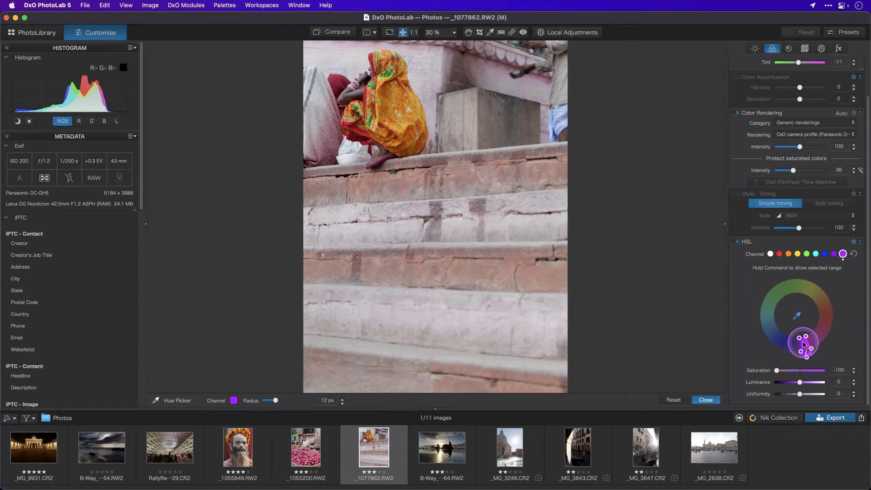
drag(803, 342, 812, 356)
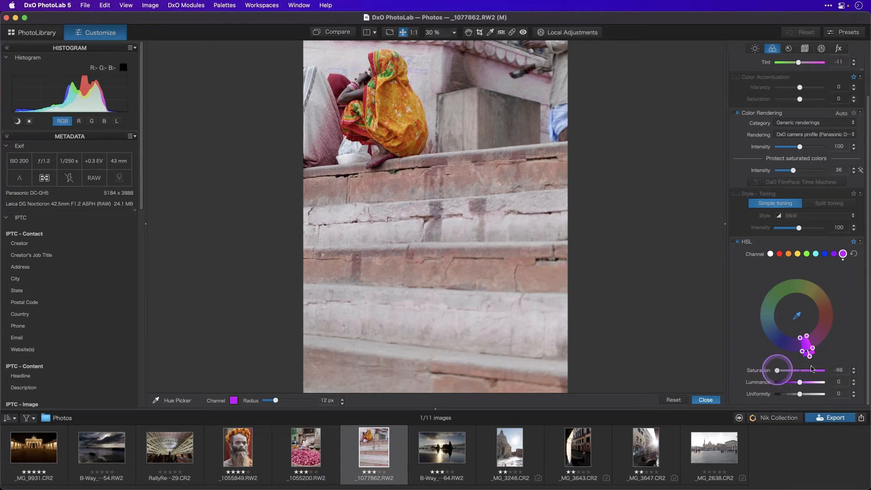
Raise the purple channel's saturation to 65 and widen the outer transitions of its hue range
drag(837, 368, 787, 389)
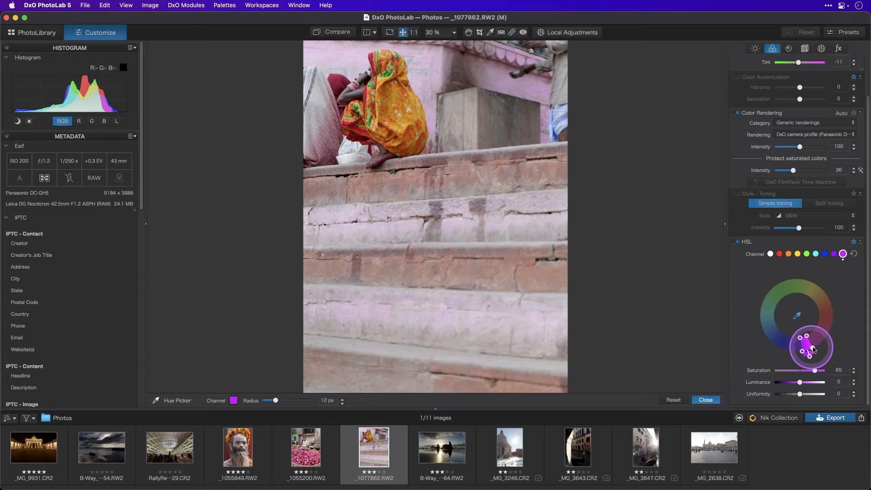
drag(812, 348, 795, 352)
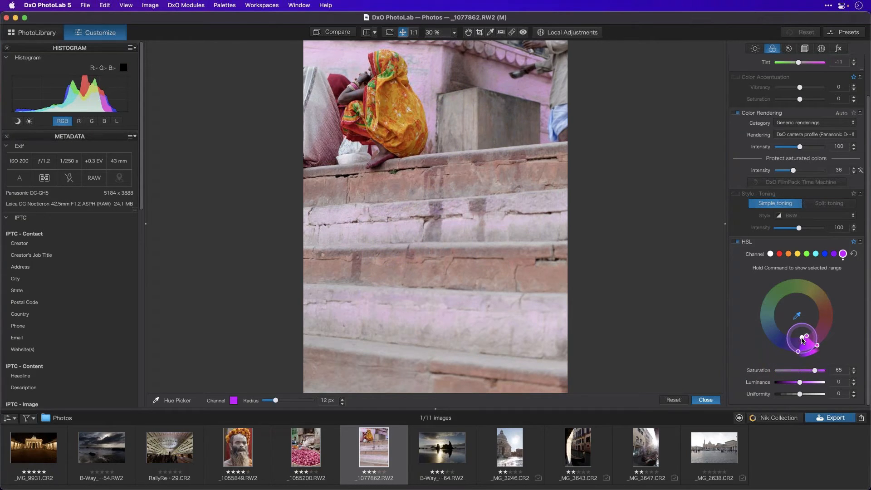
drag(803, 340, 797, 310)
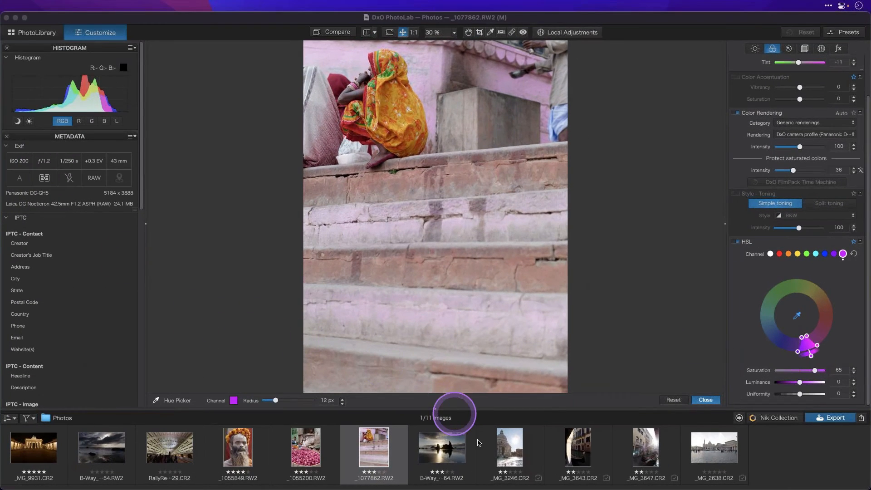
Open the Oregon coast sunset photo and show the birds in the sky at 100% zoom
click(449, 448)
click(448, 439)
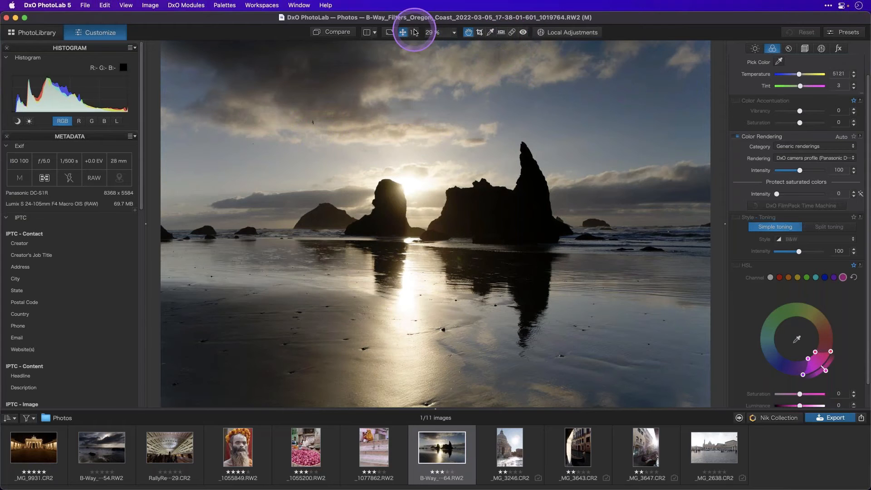
click(413, 33)
drag(403, 115, 433, 250)
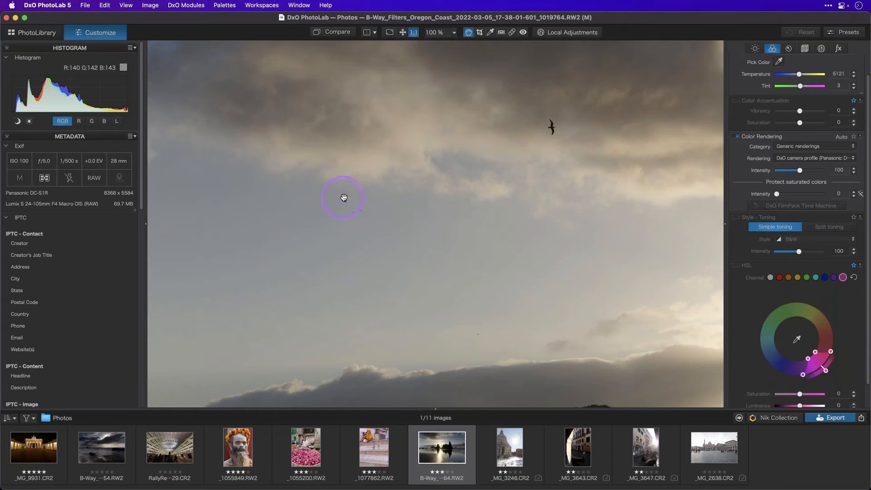
drag(342, 197, 333, 198)
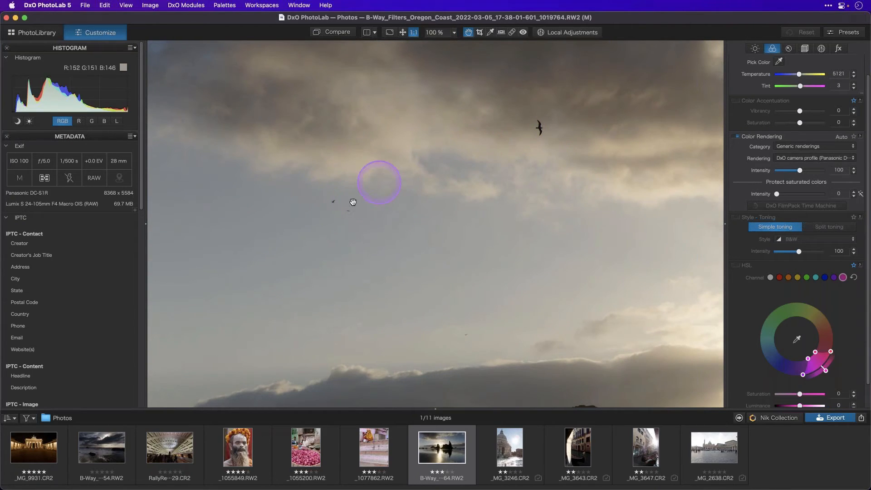
drag(454, 213, 424, 207)
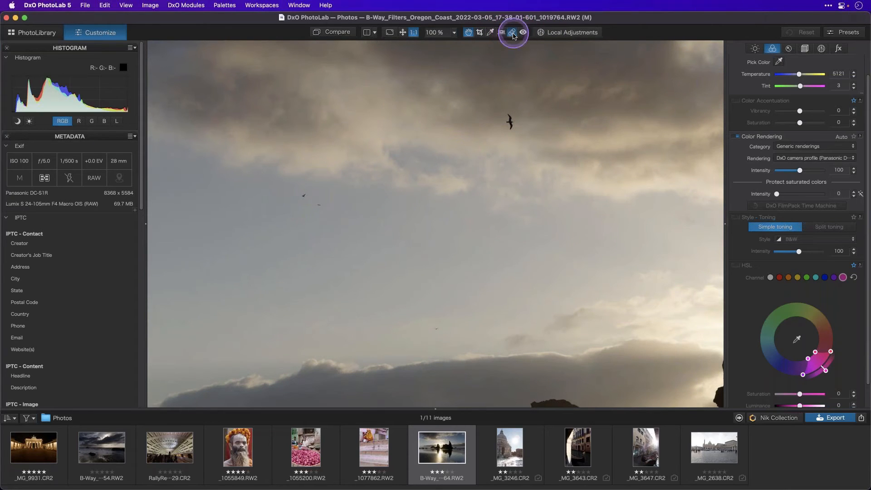
Activate the Repair tool and set its brush to size 114 with 0% feather
click(511, 32)
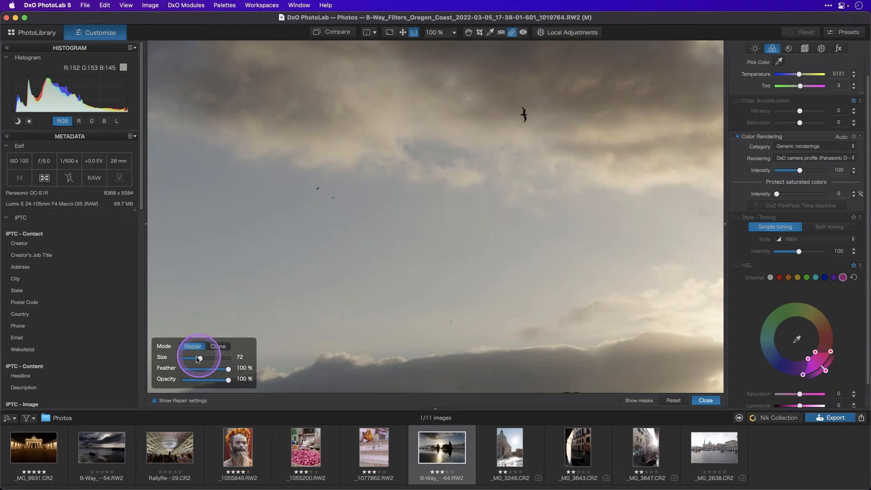
click(277, 276)
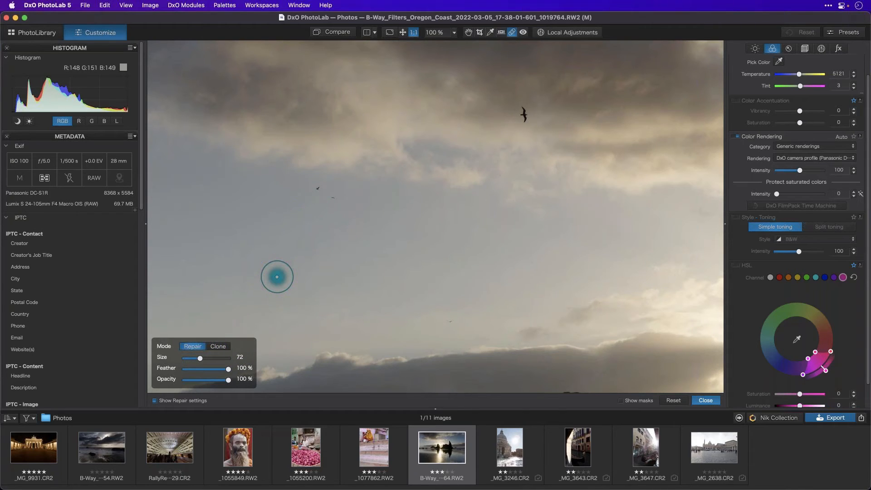
click(287, 277)
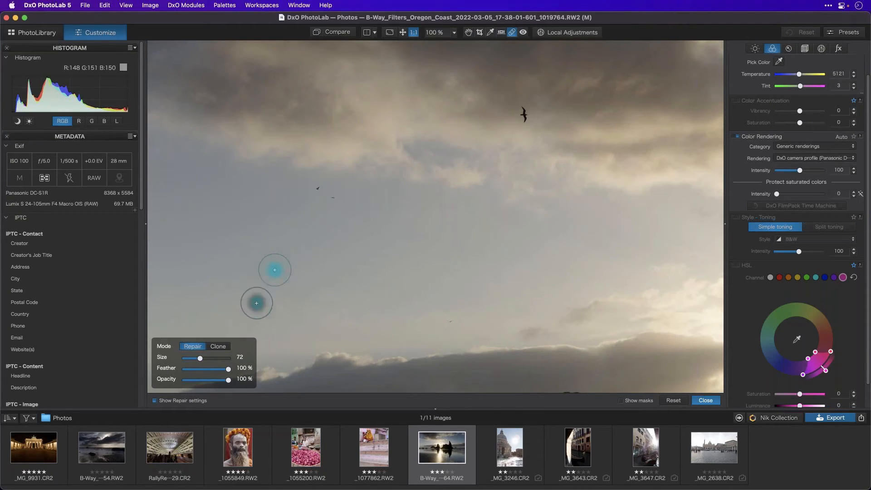
mouse_move(200, 358)
mouse_down()
mouse_move(217, 368)
mouse_move(183, 368)
mouse_up()
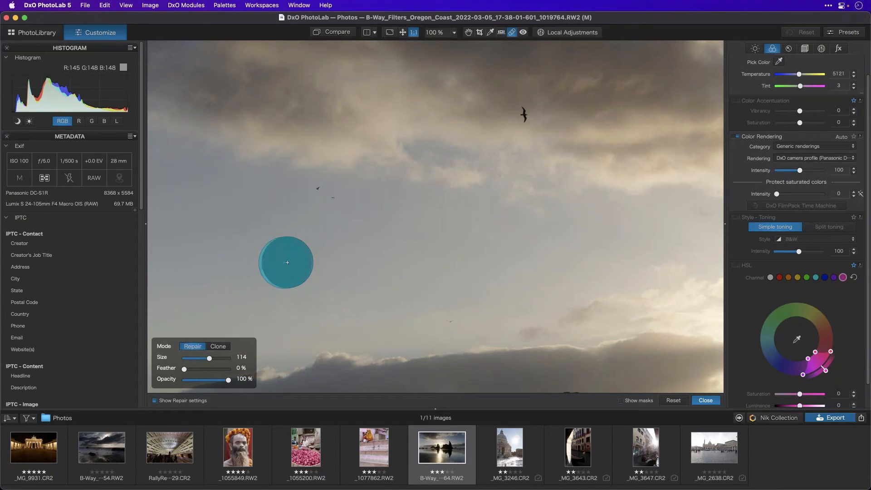
Place a hard-edged trial repair patch on the clouds above the small birds
click(352, 243)
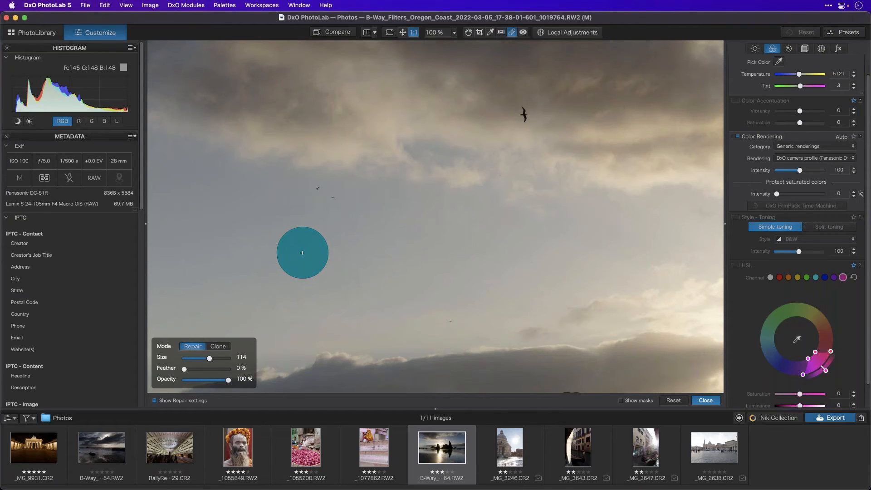
click(302, 253)
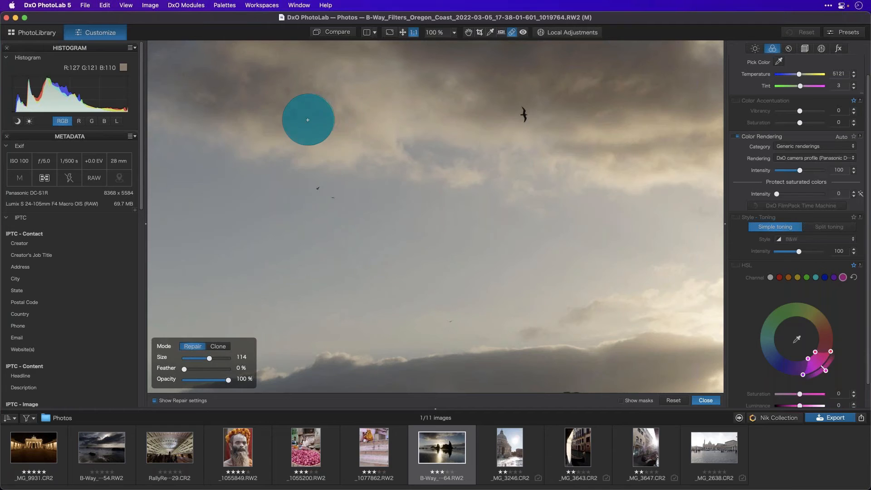
click(347, 144)
click(308, 110)
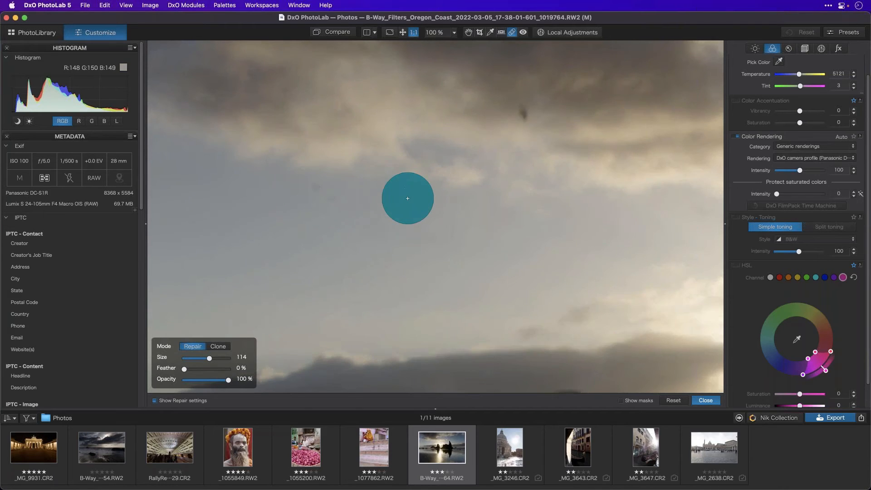
Show the repair masks, move the trial patch's source down into the blue sky, and delete the patch
click(620, 400)
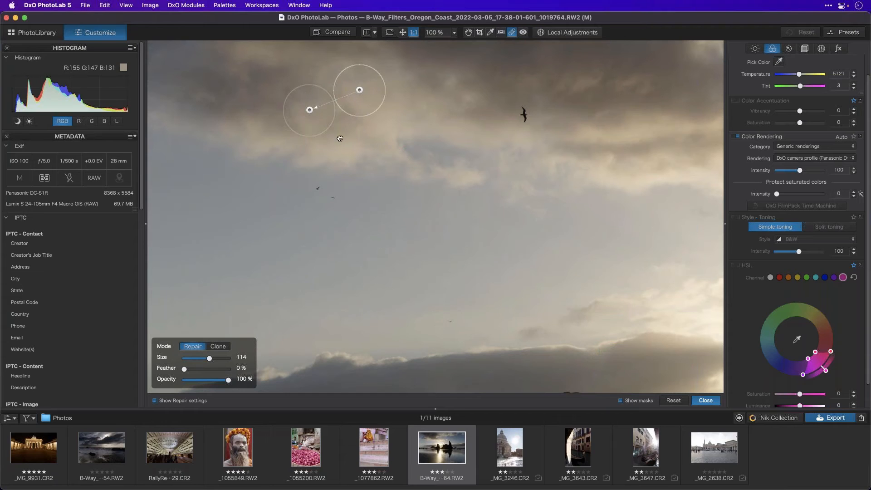
drag(360, 89, 262, 220)
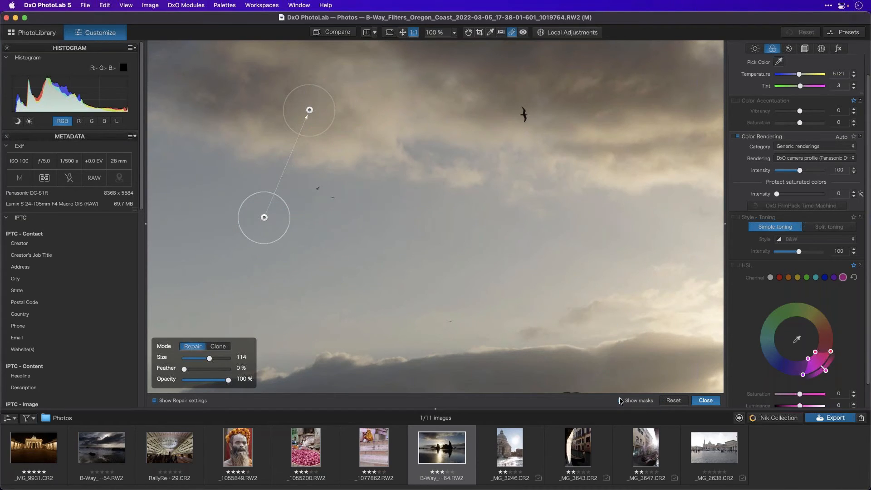
click(621, 401)
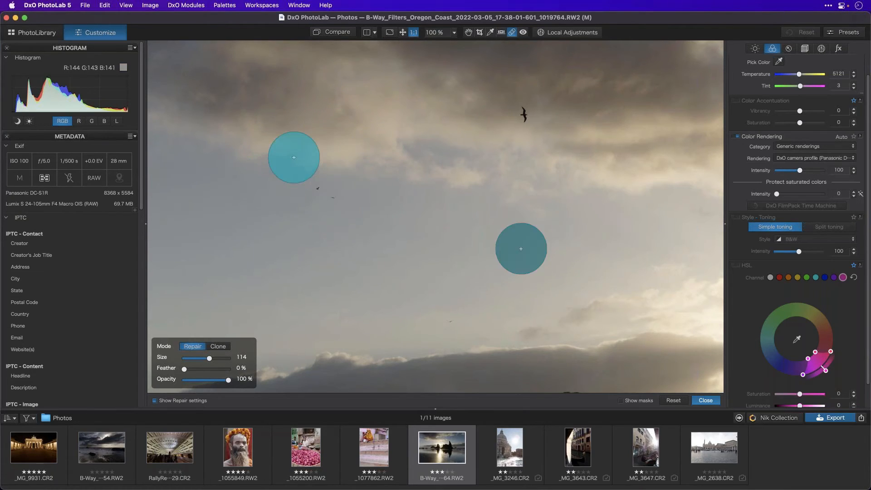
click(308, 110)
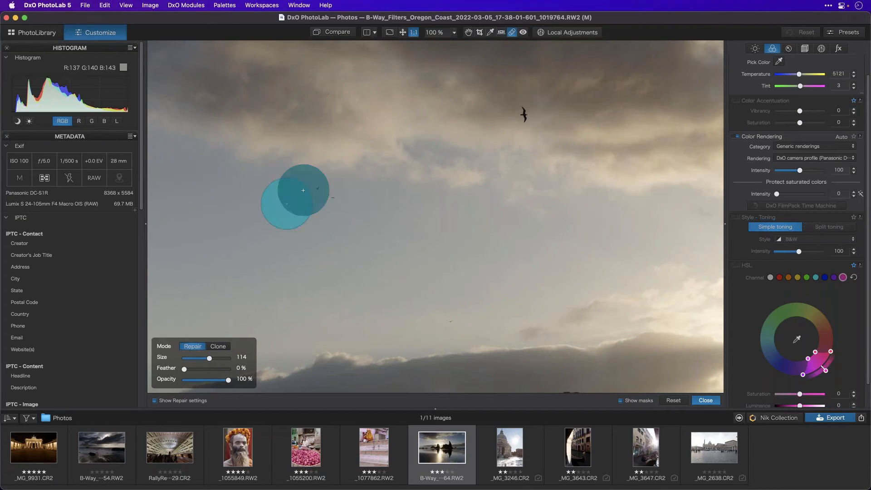
Repair the leftmost small bird with size 49, 48% feather and 100% opacity, and move its source down into clean sky
mouse_move(209, 358)
mouse_down()
mouse_move(188, 368)
mouse_move(205, 368)
mouse_move(194, 358)
mouse_up()
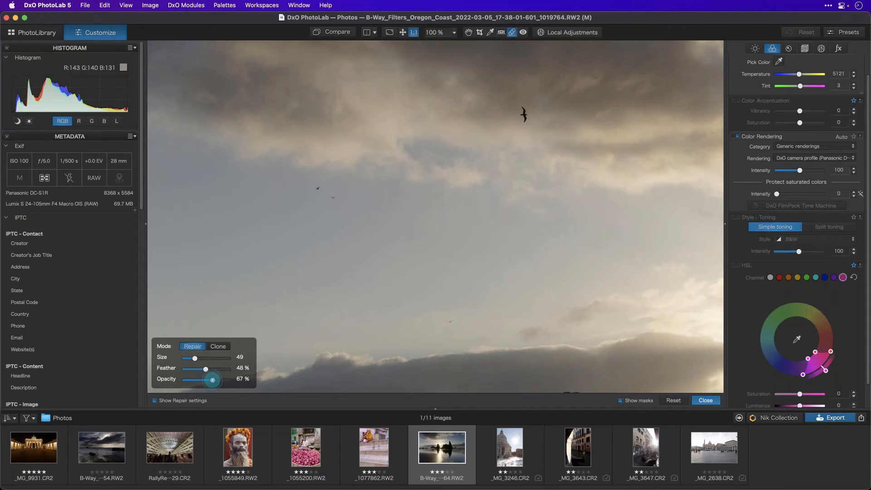
click(317, 188)
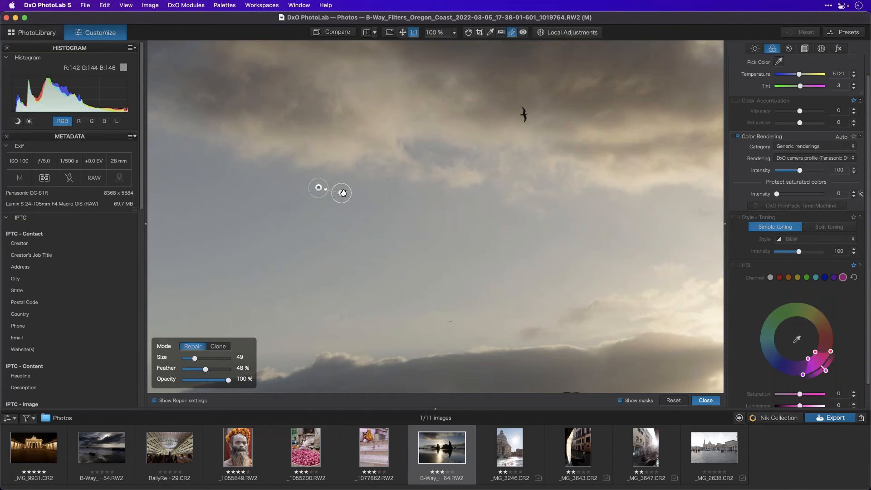
drag(341, 194, 287, 214)
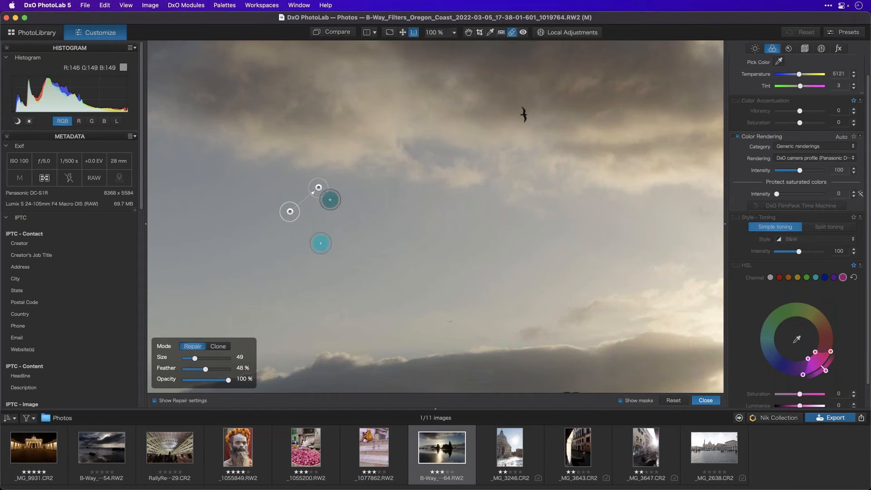
At 200% zoom, repair the second small bird next to the first patch and hide the masks
click(454, 32)
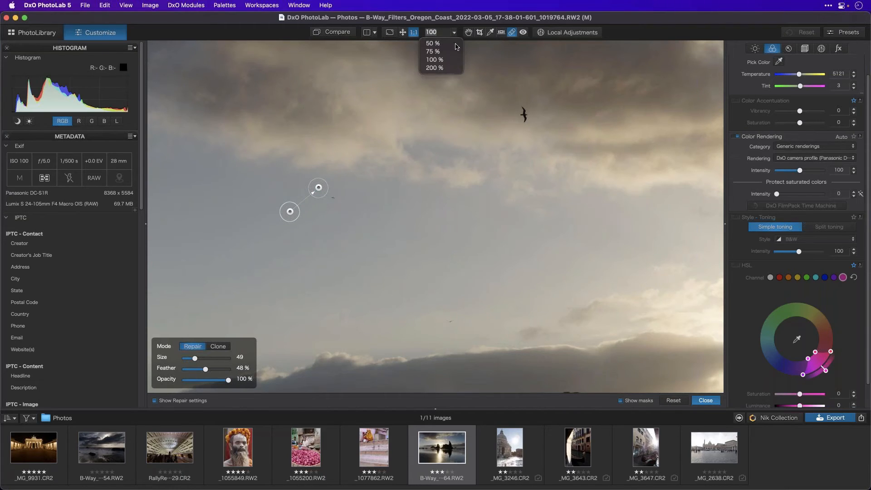
click(434, 67)
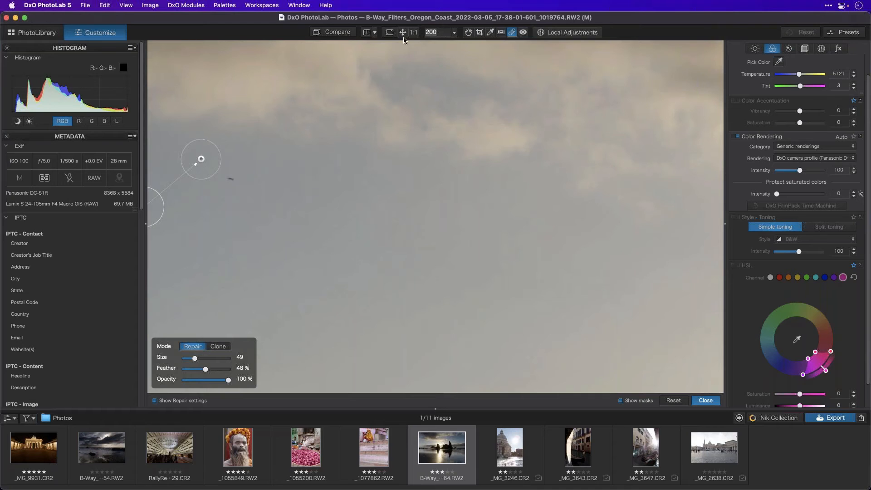
click(467, 33)
mouse_move(409, 107)
mouse_down()
mouse_move(428, 122)
mouse_move(588, 117)
mouse_up()
click(512, 33)
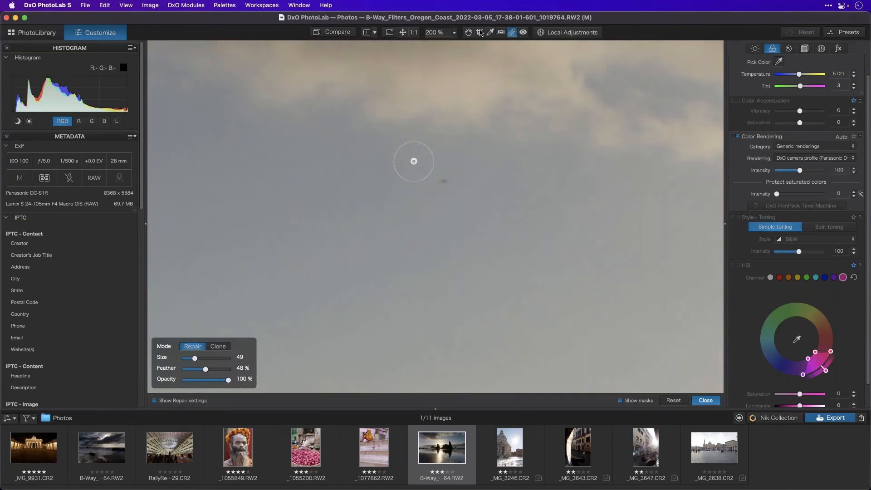
click(413, 161)
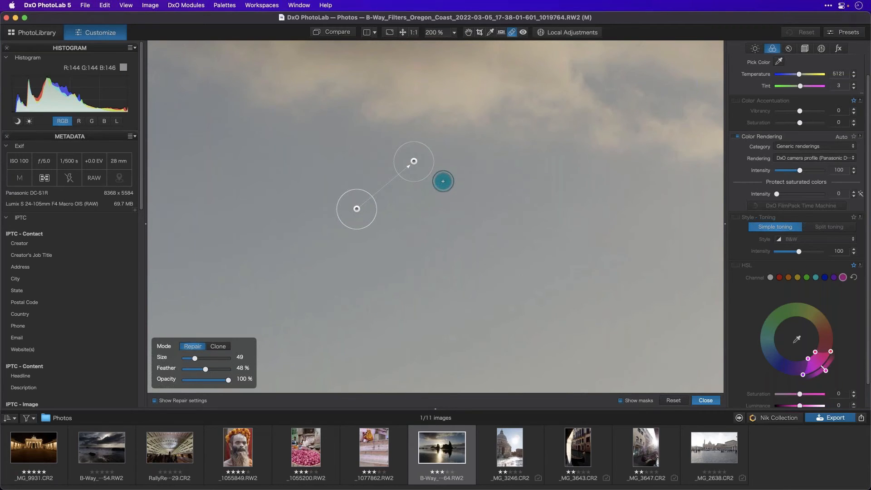
click(443, 180)
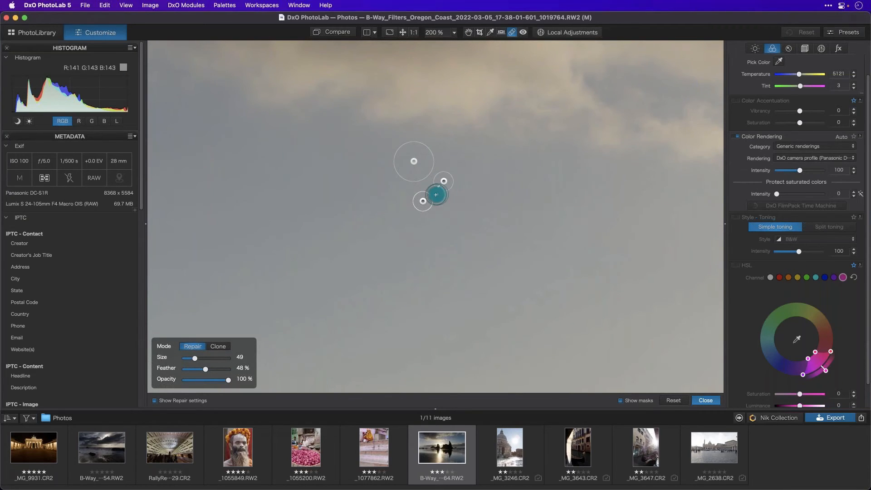
click(627, 403)
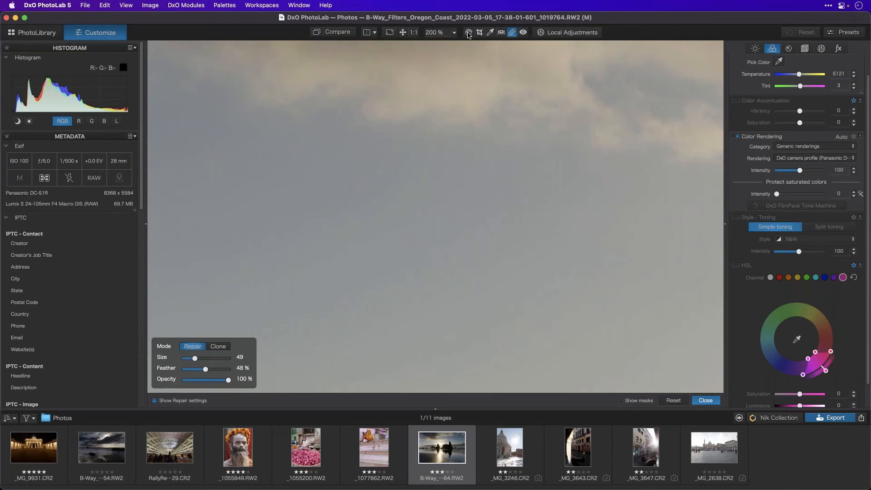
Set the Repair feather to 69% and apply a repair patch over the upper wing of the large bird in the clouds
click(468, 32)
drag(311, 255, 45, 438)
drag(517, 206, 366, 188)
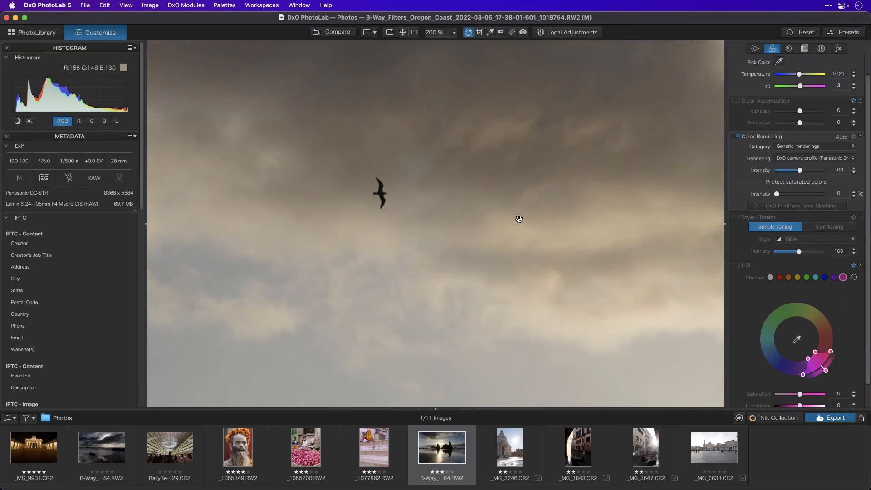
click(511, 32)
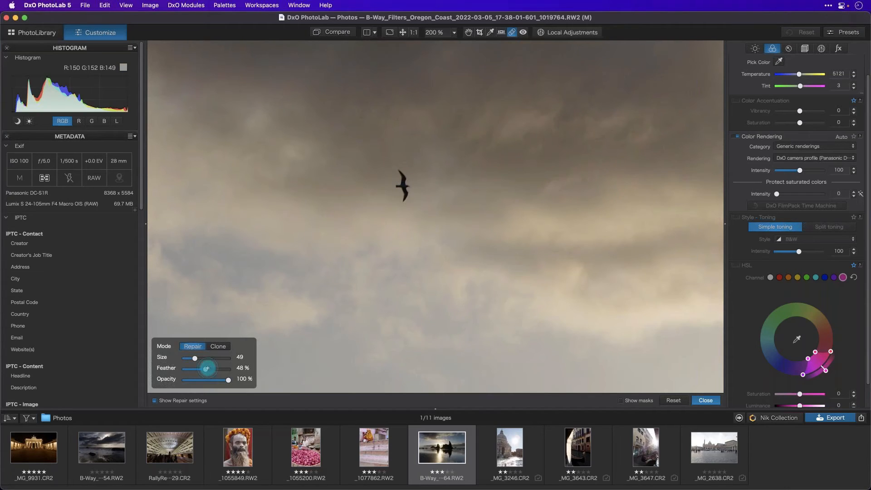
drag(206, 369, 219, 366)
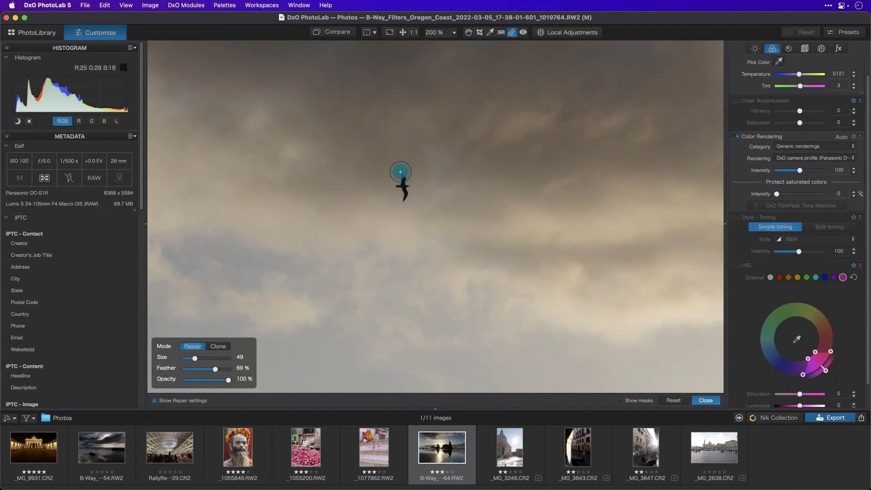
click(399, 171)
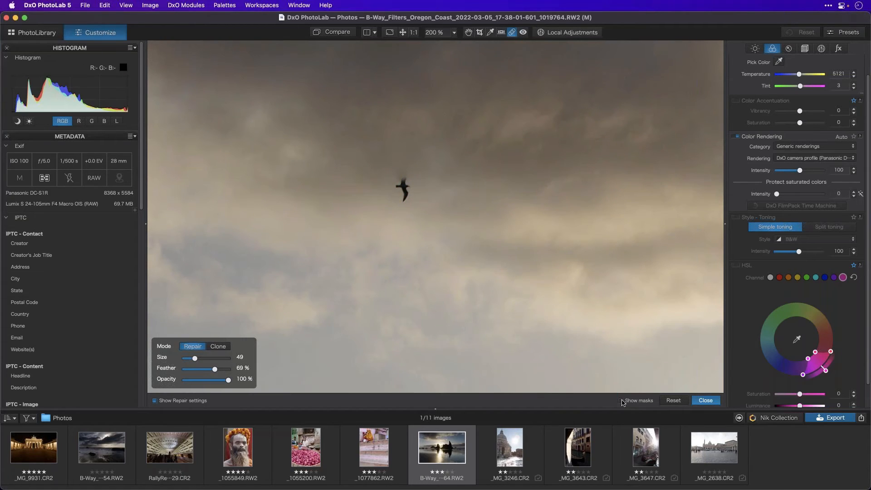
Delete the partial patch from the large bird's upper wing and try a Repair size of 171 over the bird
mouse_move(400, 171)
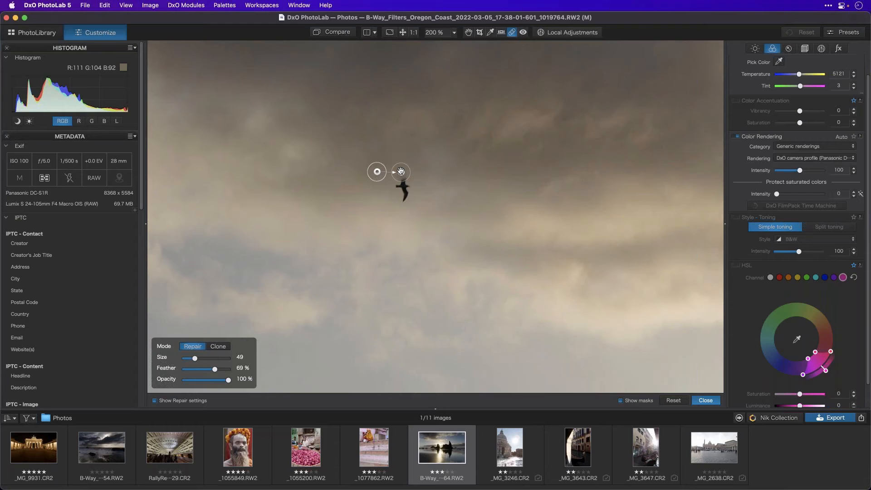
drag(401, 171, 684, 369)
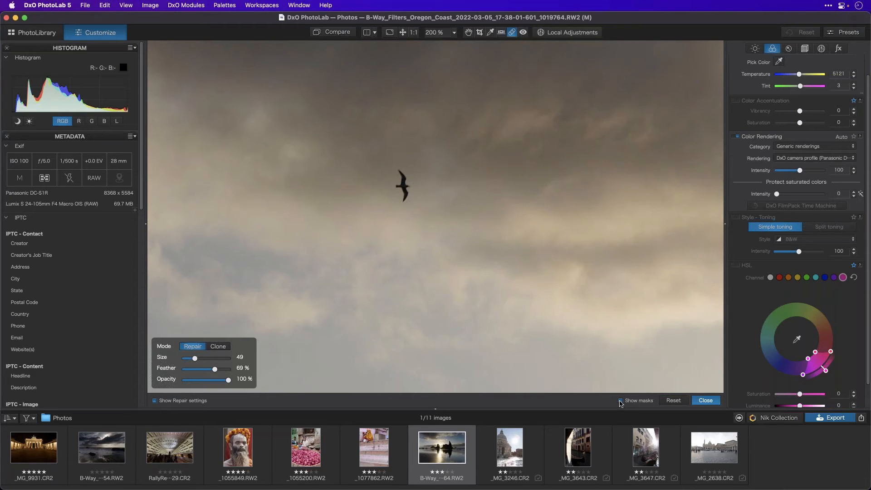
drag(194, 358, 212, 358)
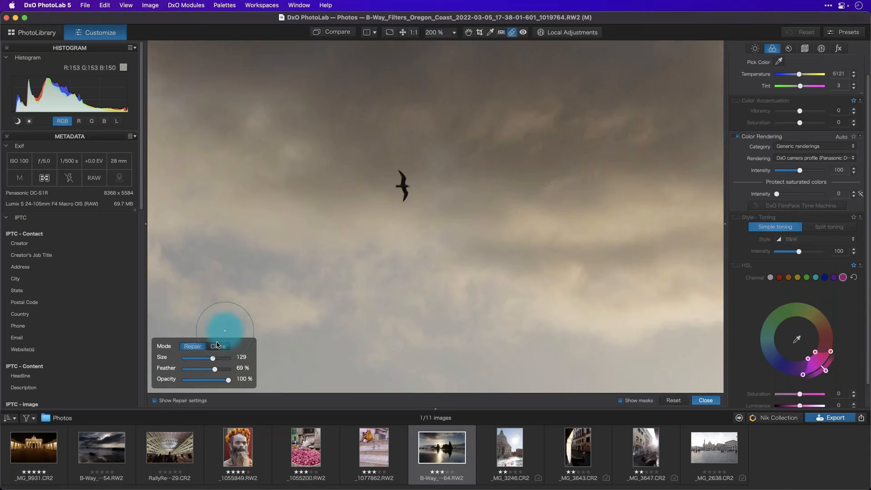
drag(215, 360, 222, 358)
click(401, 184)
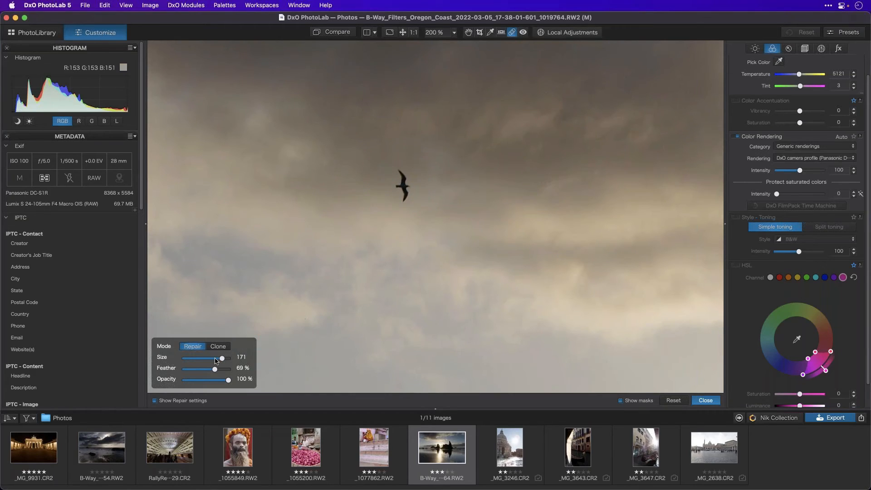
Repair the whole large bird with one stroke at size 52 and try its source in the darker cloud above
drag(217, 361, 195, 360)
mouse_move(424, 167)
mouse_down()
mouse_move(398, 175)
mouse_move(408, 195)
mouse_up()
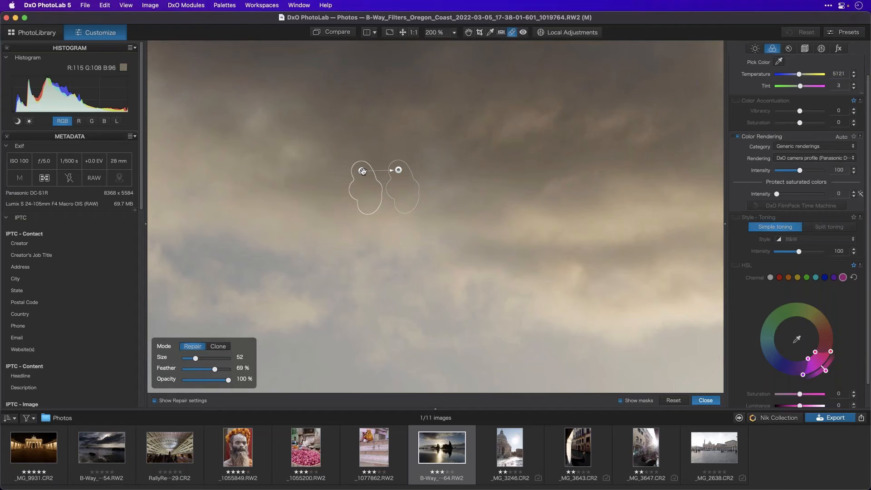
drag(361, 171, 374, 85)
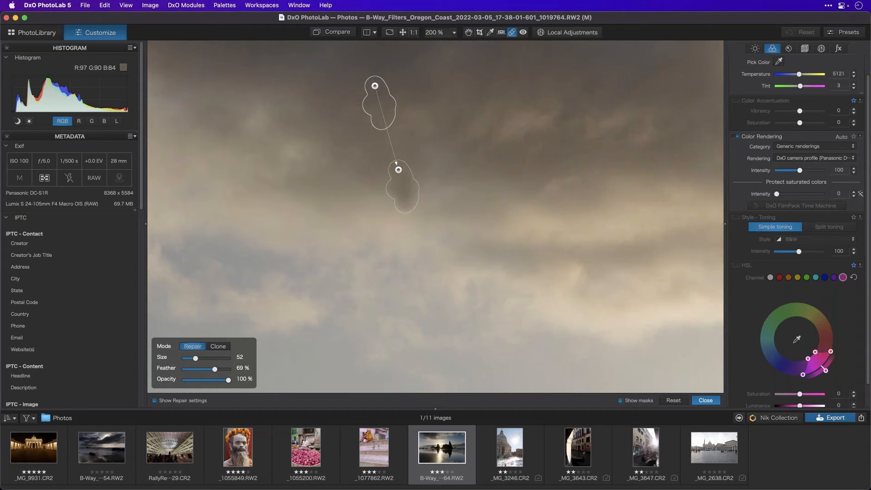
click(620, 400)
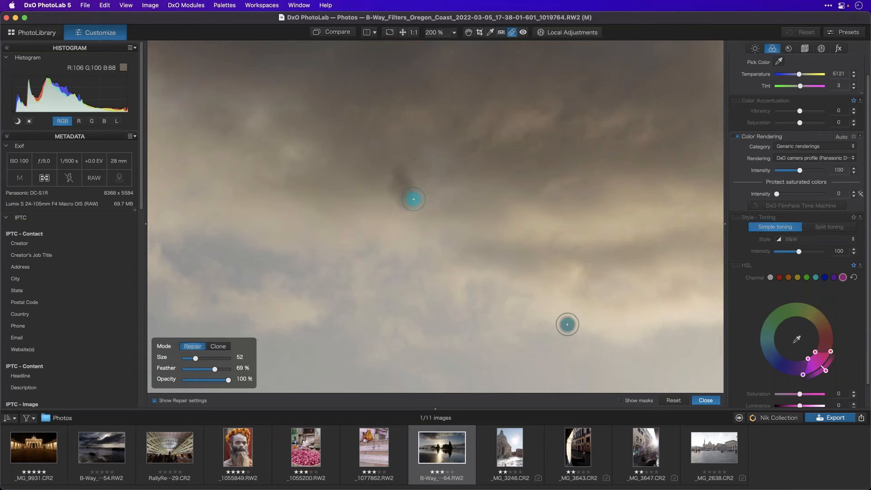
click(619, 400)
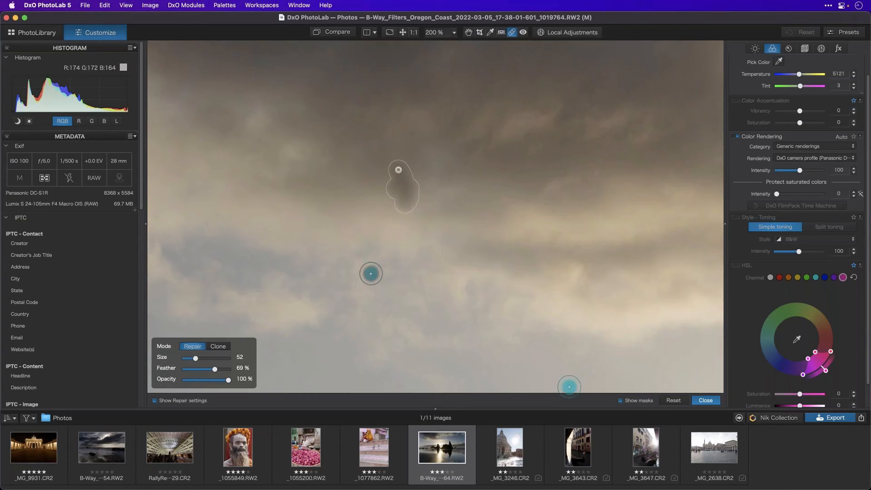
Move the bird patch's source to the matching cloud directly beside it and hide the masks
click(398, 170)
drag(375, 85, 350, 211)
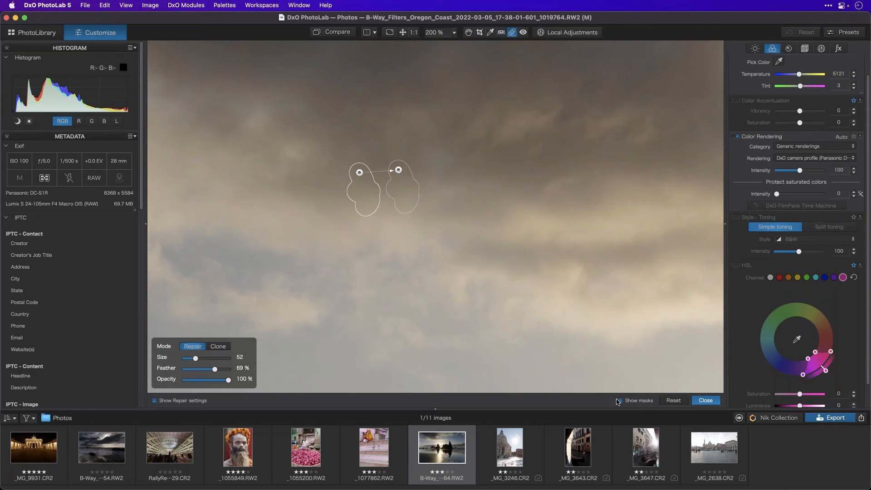
click(620, 400)
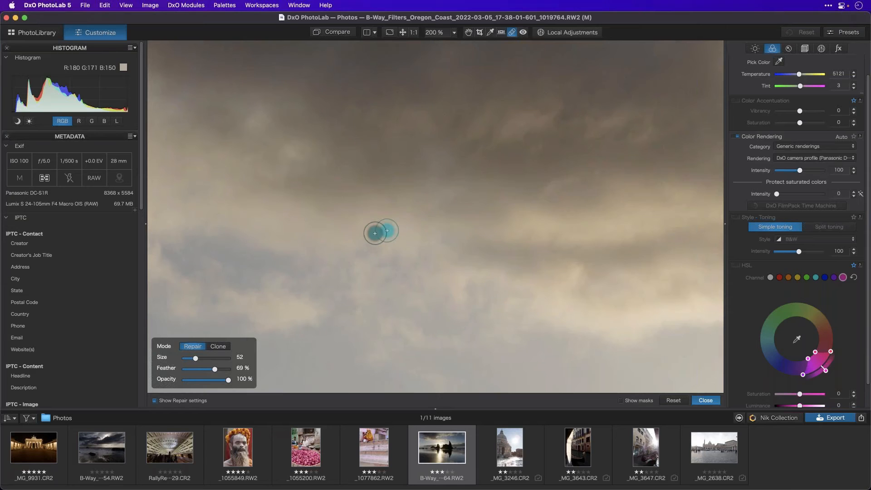
Try a long wavy repair stroke across the clouds with its source in the darker sky above, and delete it
mouse_move(275, 222)
mouse_down()
mouse_move(383, 254)
mouse_move(511, 273)
mouse_move(525, 258)
mouse_up()
click(621, 401)
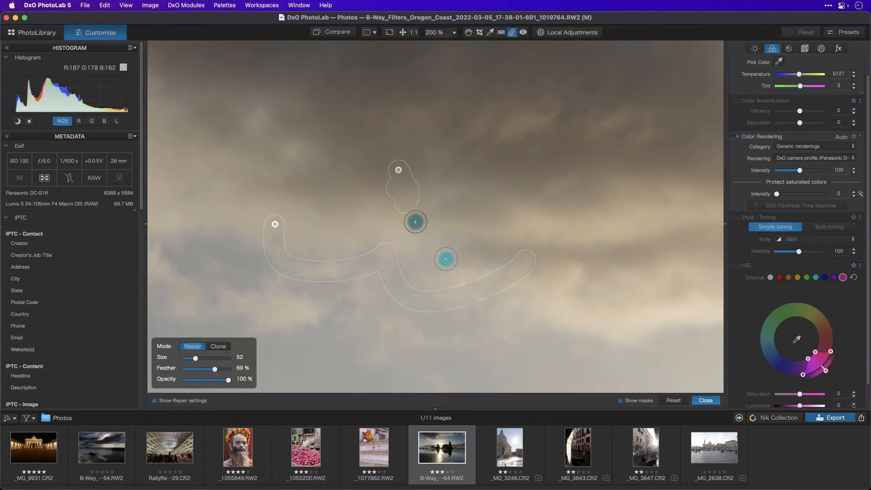
click(273, 227)
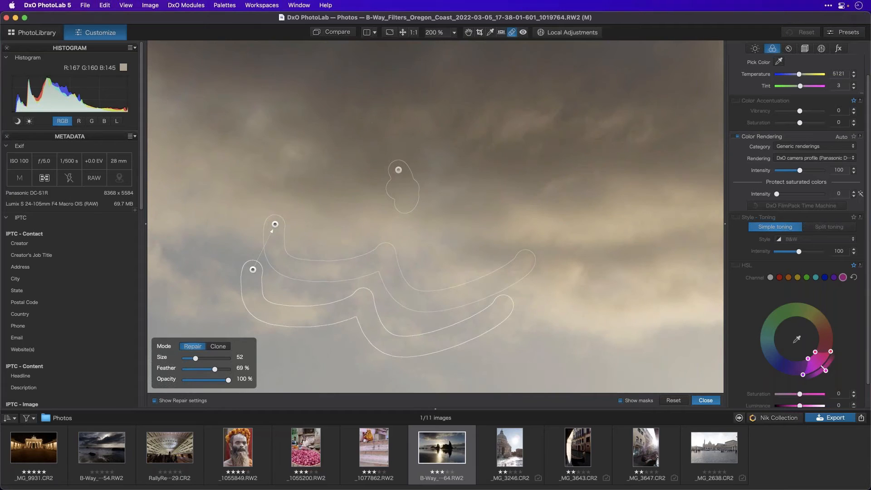
mouse_move(253, 270)
mouse_down()
mouse_move(247, 277)
mouse_move(386, 201)
mouse_move(309, 92)
mouse_move(335, 111)
mouse_move(329, 83)
mouse_up()
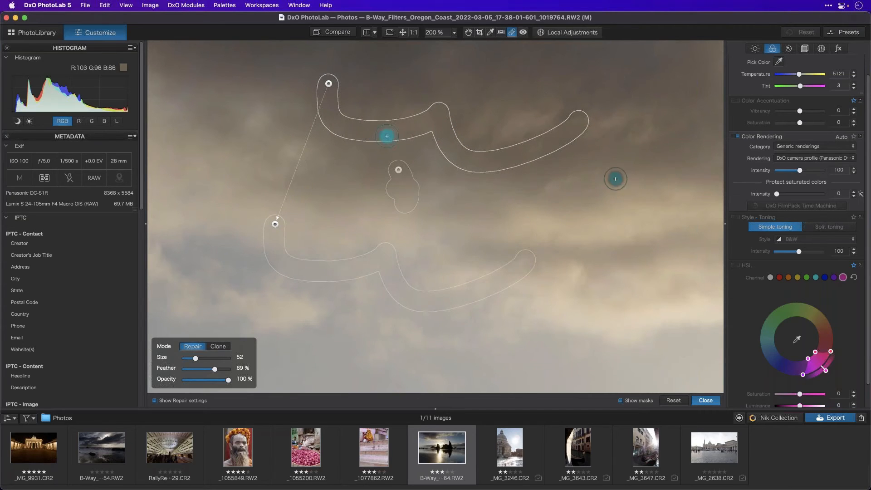
key(BackSpace)
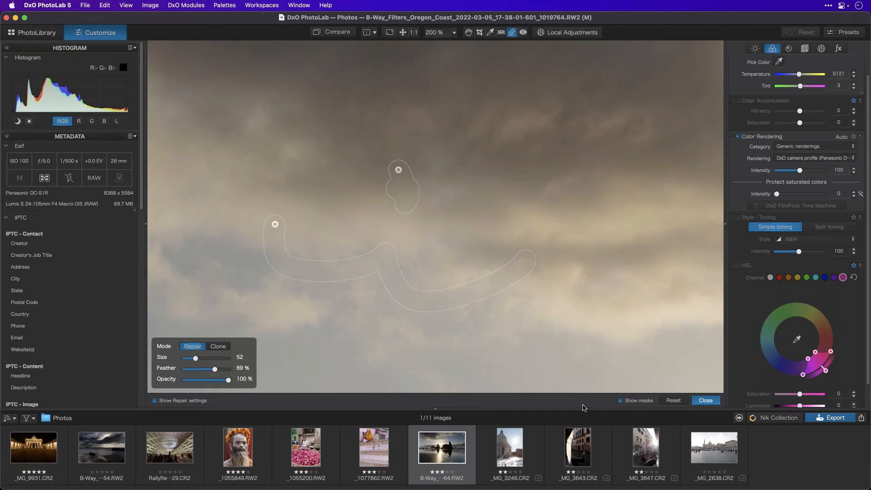
click(275, 223)
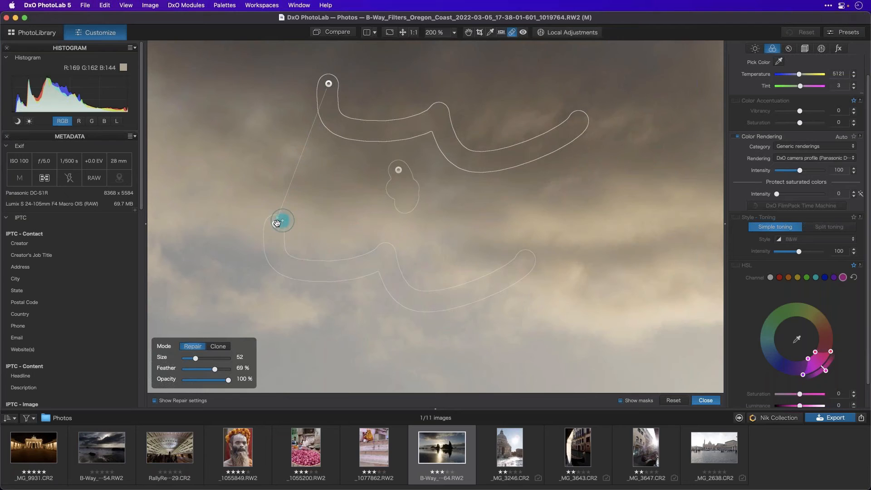
key(BackSpace)
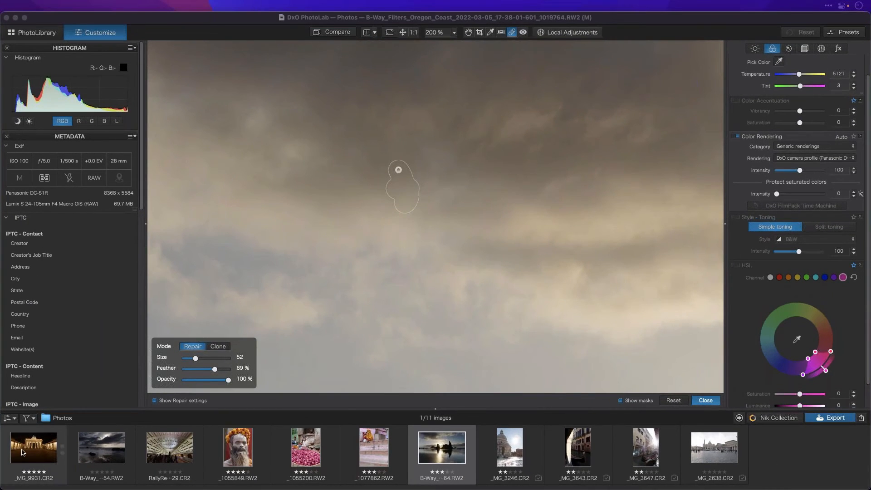
Fit the repaired sky photo to the view, then open _MG_9931.CR2 and display its geometry corrections
click(413, 32)
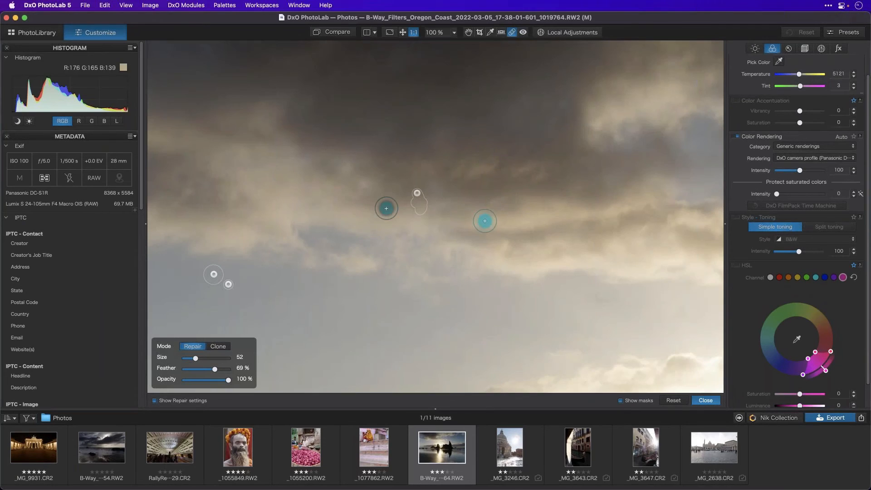
click(402, 32)
click(45, 448)
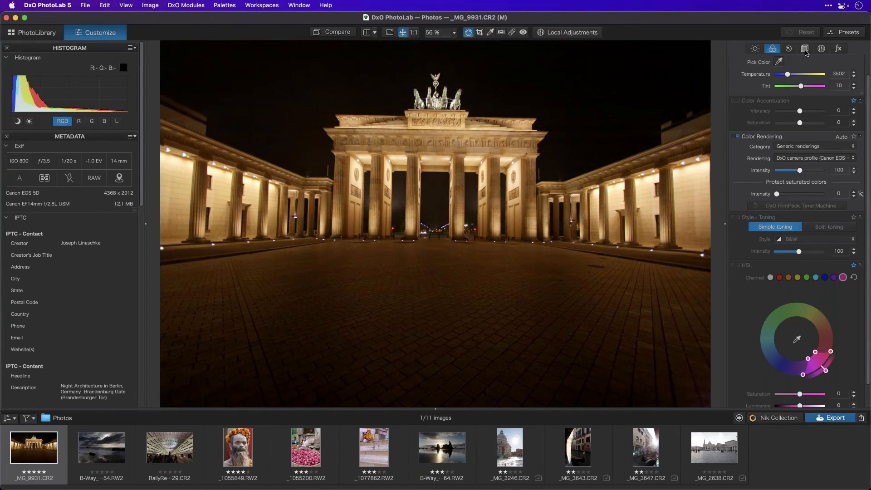
click(804, 49)
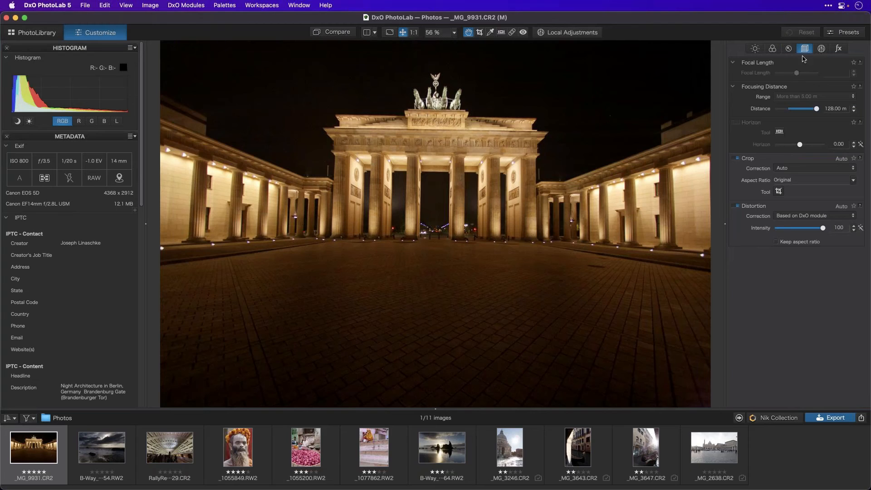
click(789, 49)
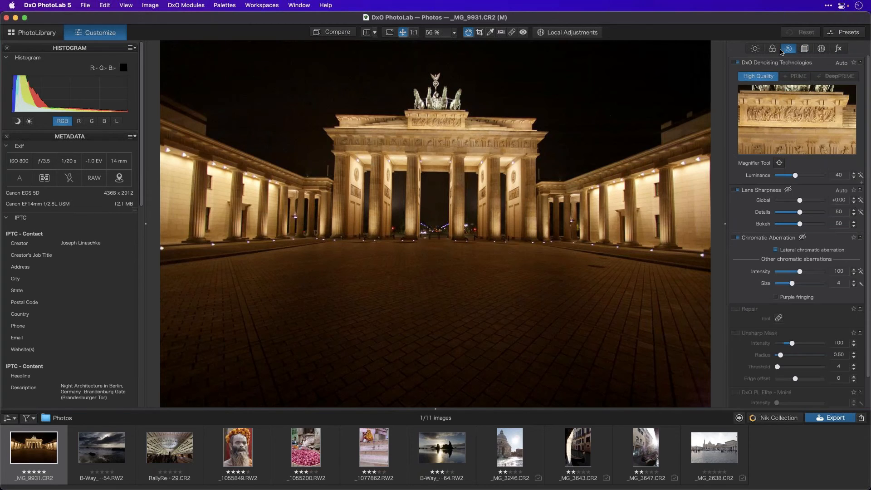
click(806, 49)
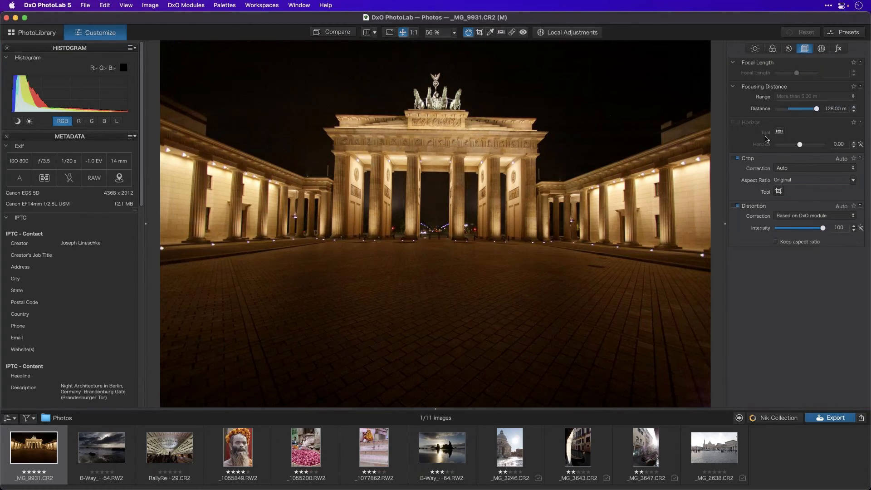
Enable the automatic Horizon correction, compare the photo with it off and on, and open the Horizon tool
click(737, 123)
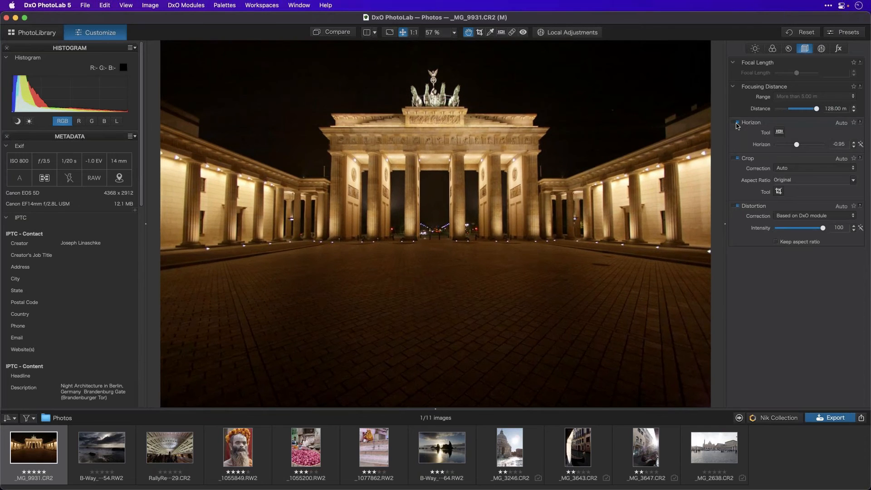
click(737, 124)
click(737, 124)
click(779, 133)
Try the horizon guide line across the gate's cornice and then vertically along one of its columns
drag(441, 216, 450, 129)
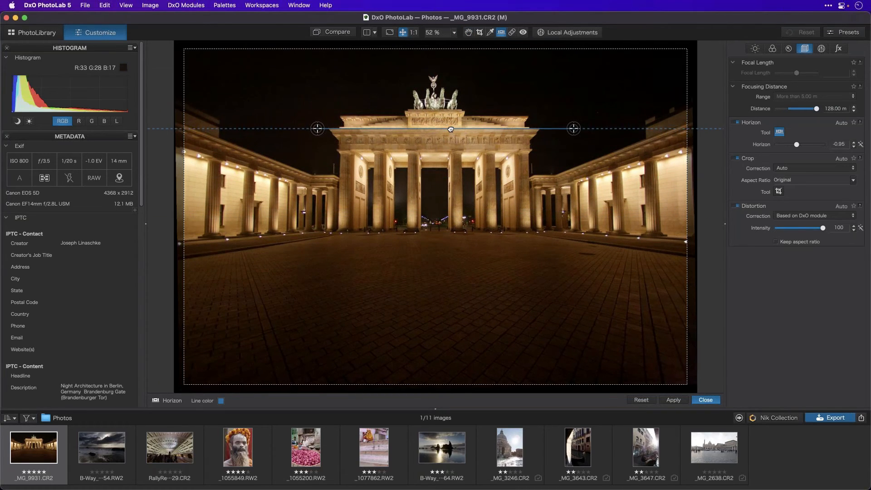
drag(573, 128, 567, 137)
drag(302, 290, 314, 265)
drag(400, 229, 419, 246)
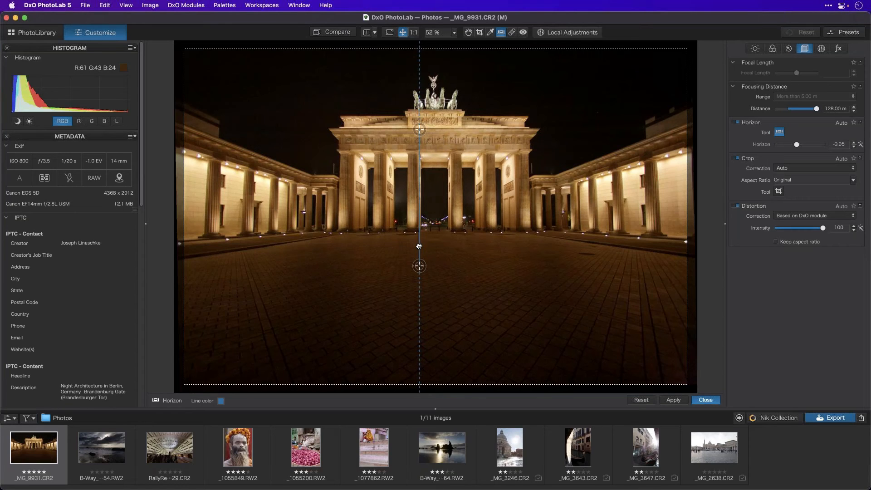
Align the horizon guide line horizontally with the gate's cornice, apply the levelling, and close the Horizon tool
drag(419, 130, 304, 127)
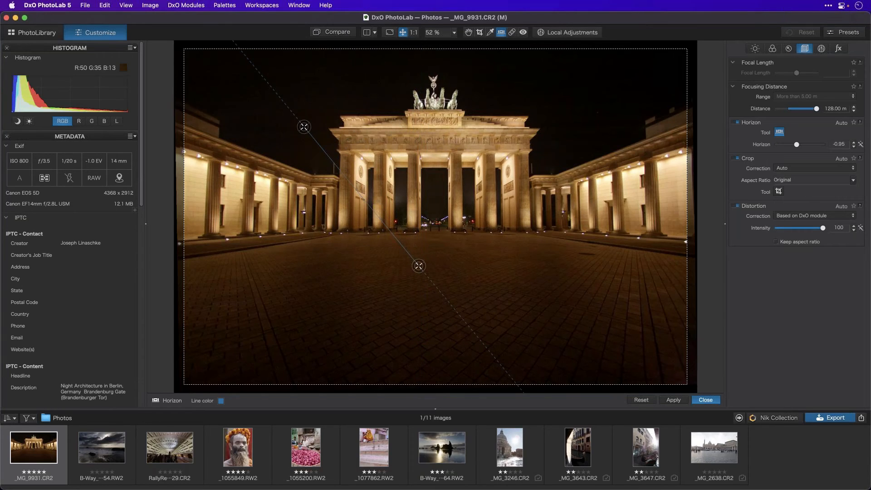
drag(418, 266, 584, 128)
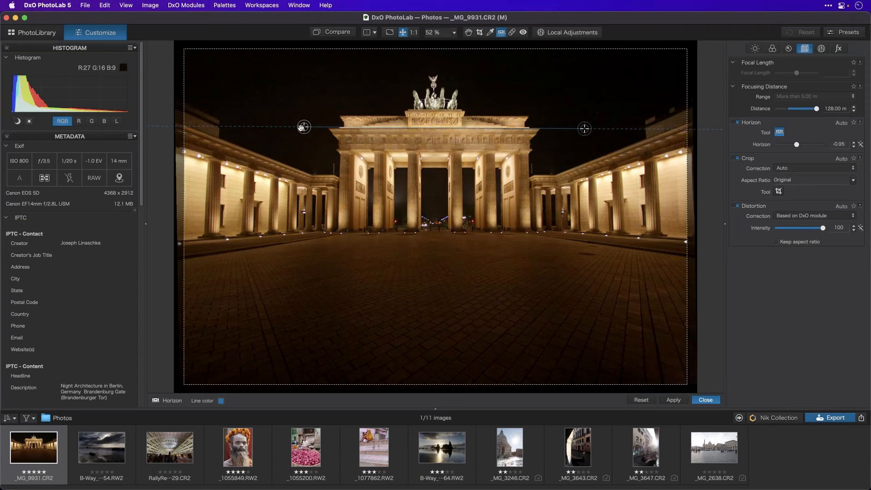
drag(301, 127, 301, 128)
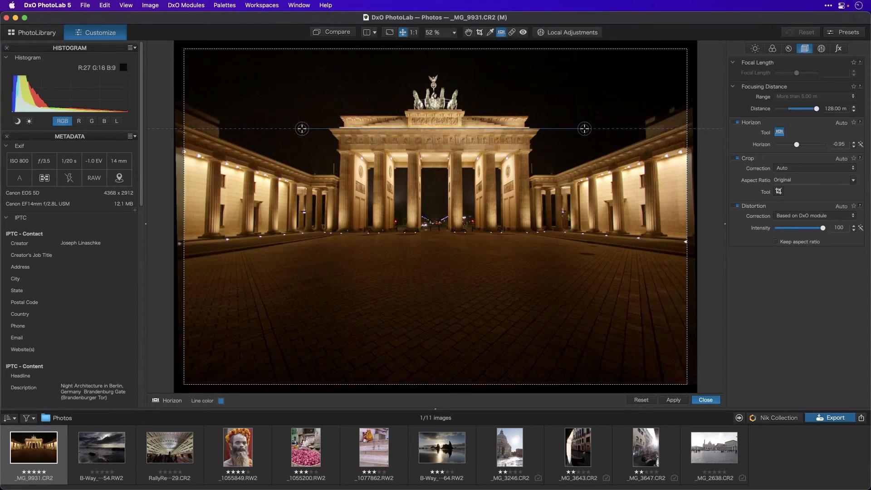
click(676, 401)
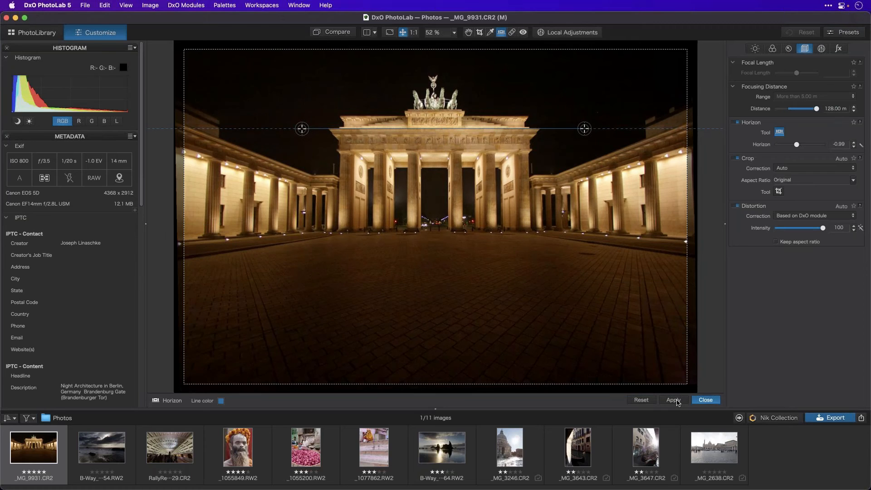
click(705, 399)
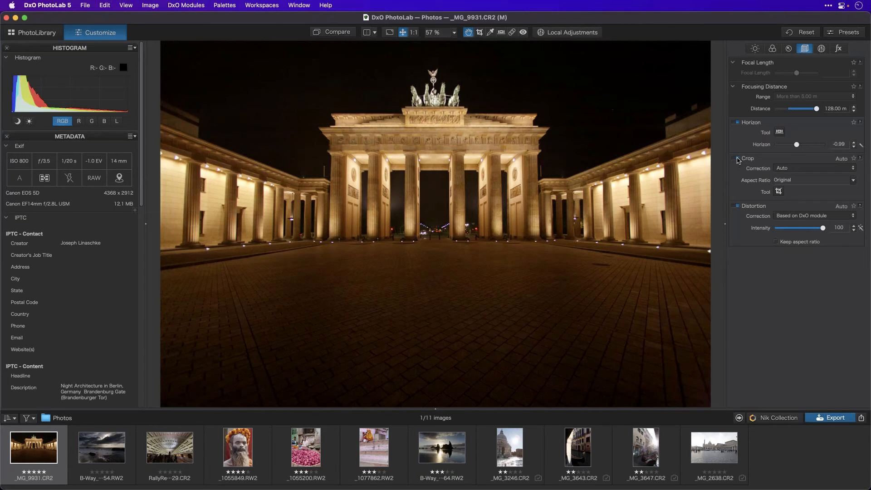
Compare the levelled photo with automatic cropping off and on, and set the crop aspect ratio to Unconstrained
click(737, 158)
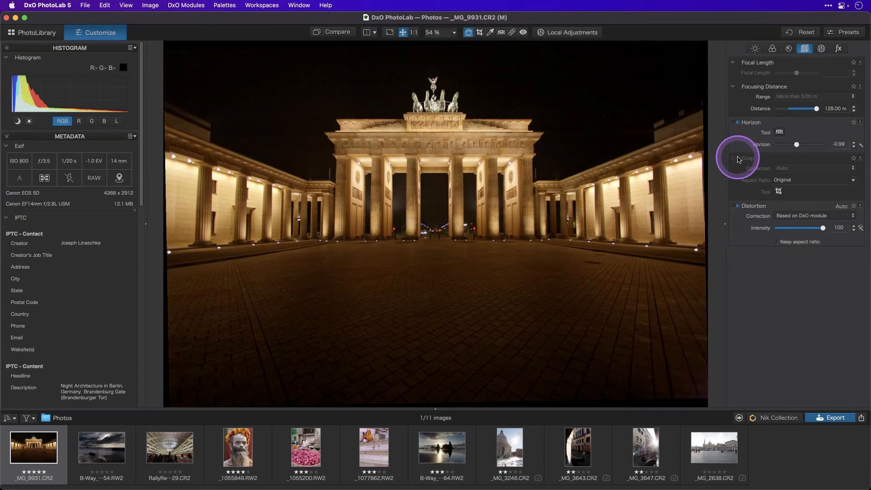
click(737, 159)
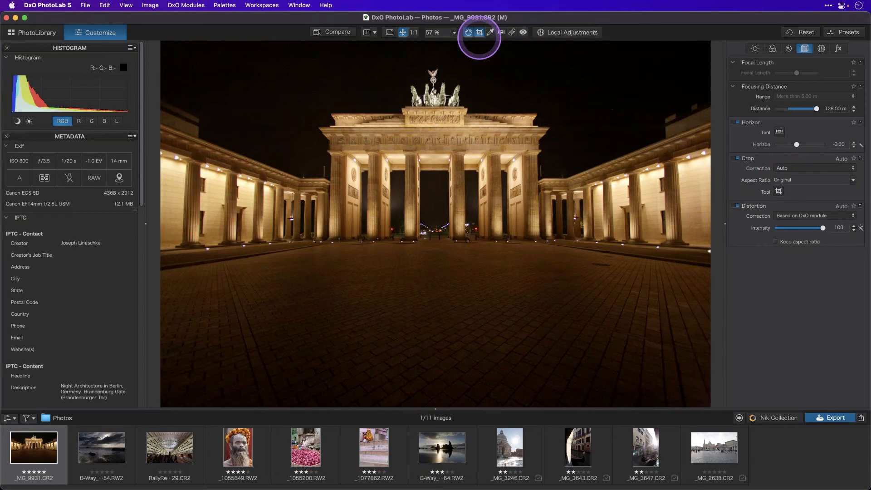
click(479, 32)
click(234, 401)
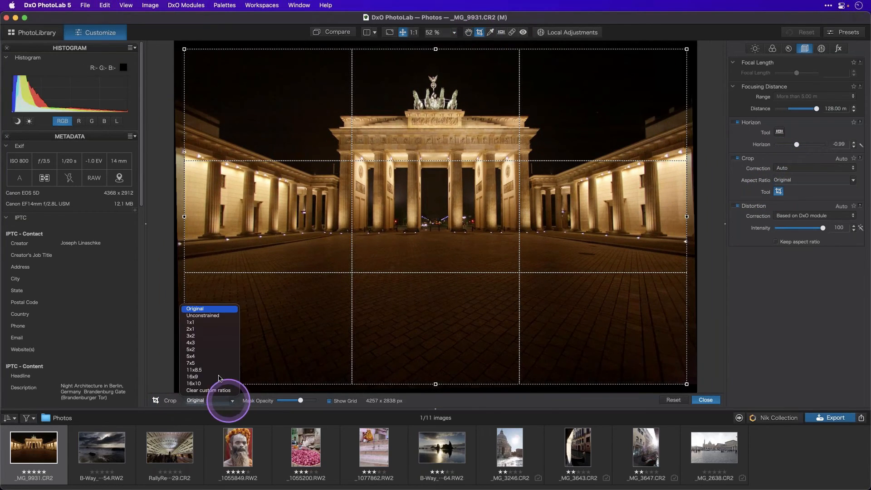
click(218, 312)
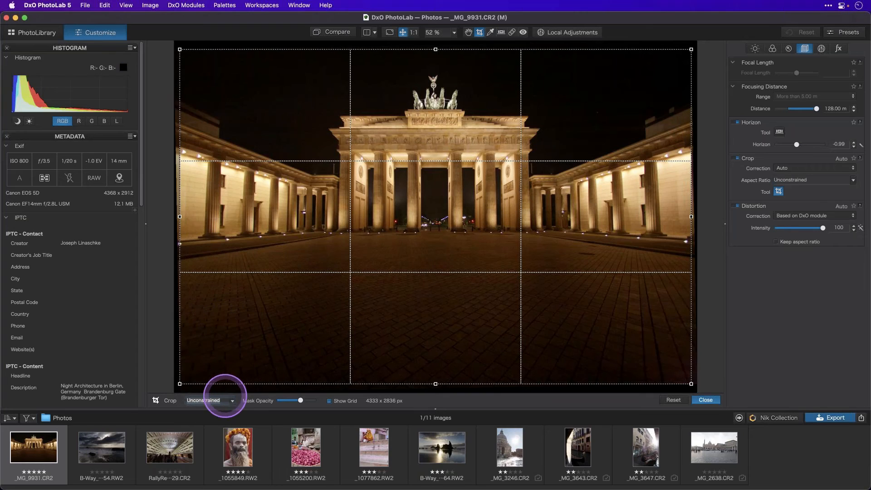
click(227, 400)
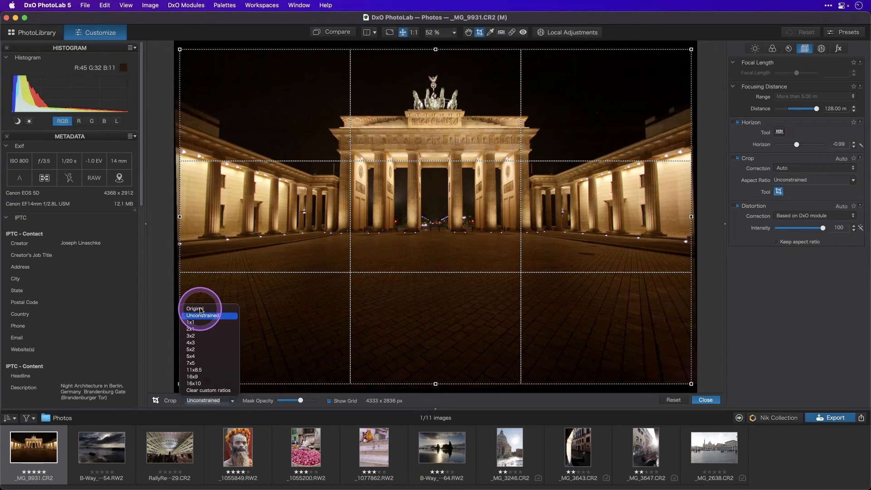
click(202, 316)
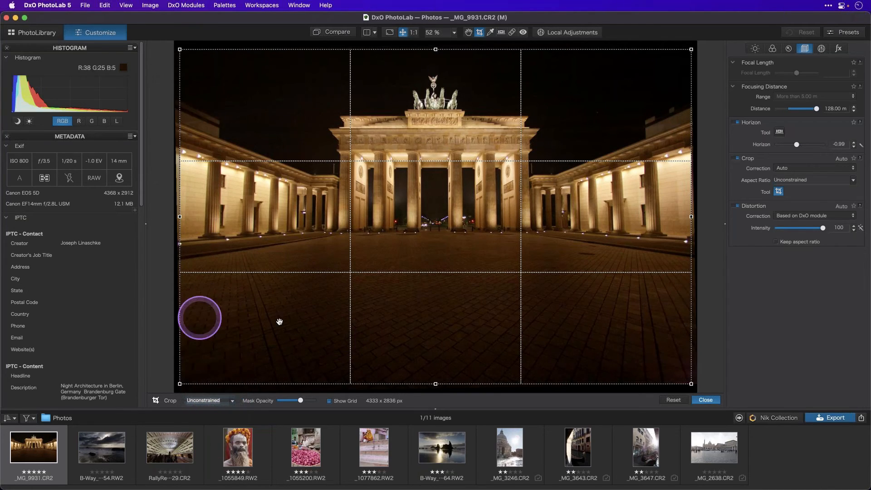
Crop the gate photo to a wide panorama of about 4333 × 1810 px by trimming foreground and sky, and close the Crop tool
drag(435, 380, 435, 282)
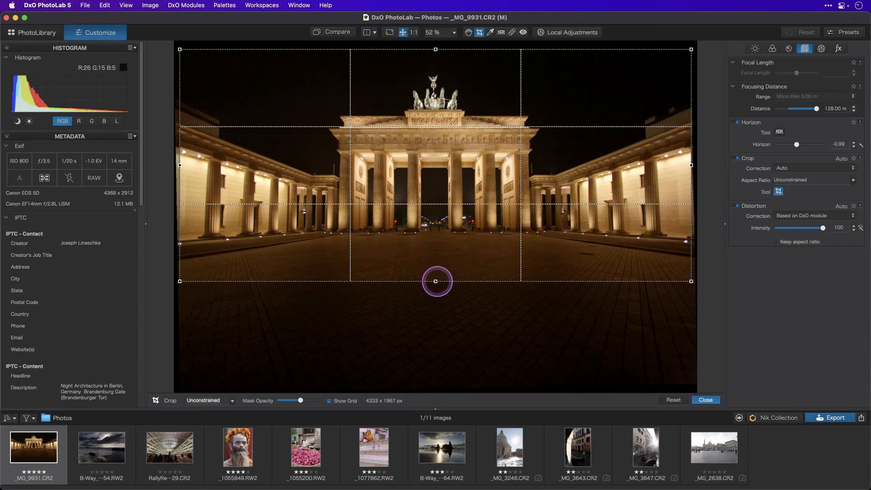
drag(435, 54, 435, 64)
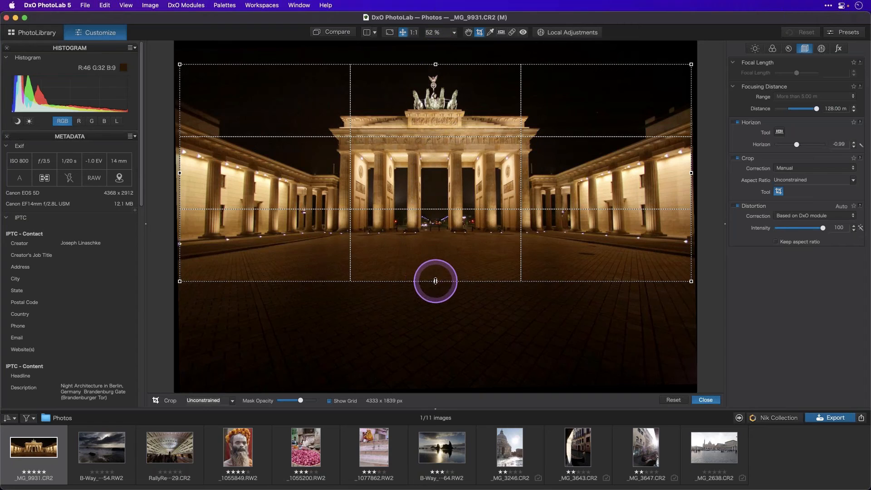
click(705, 400)
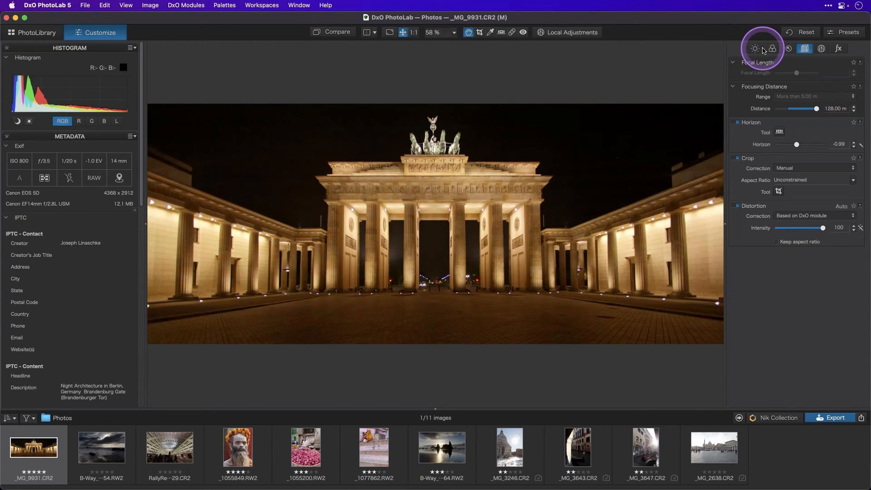
Set the photo's Selective Tone shadows to -7 and midtones to 31
click(755, 48)
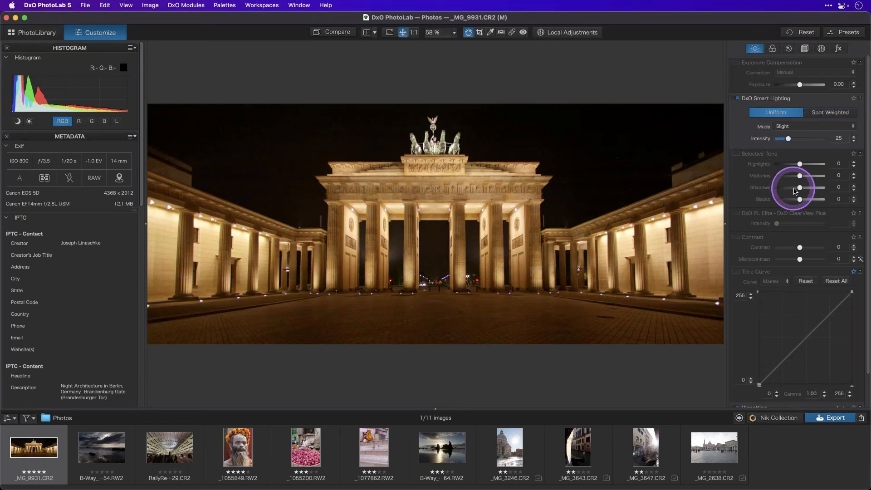
drag(799, 189, 809, 176)
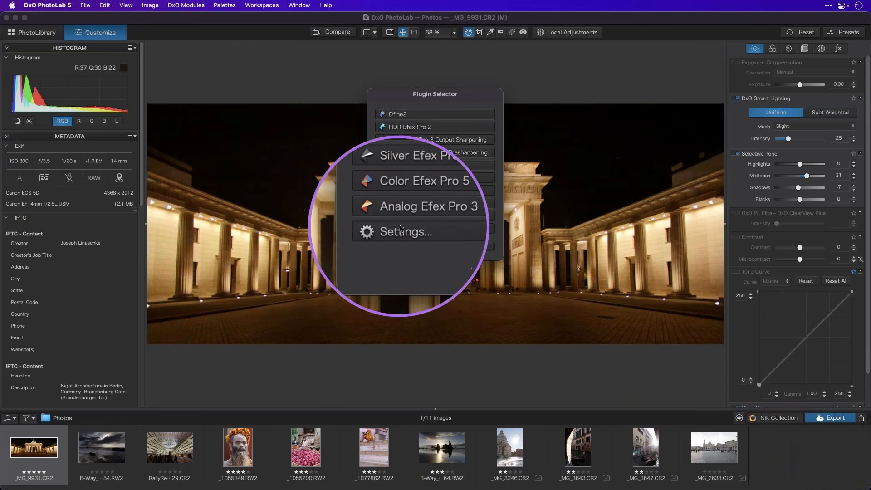
Review the plugin export settings for export action and watermark preset, keeping Export as TIFF and No Watermark, and confirm them
click(400, 229)
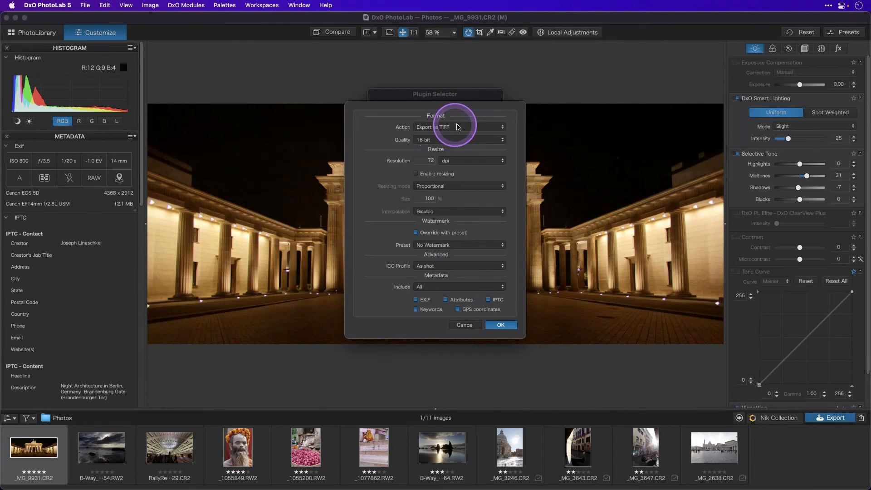
click(457, 126)
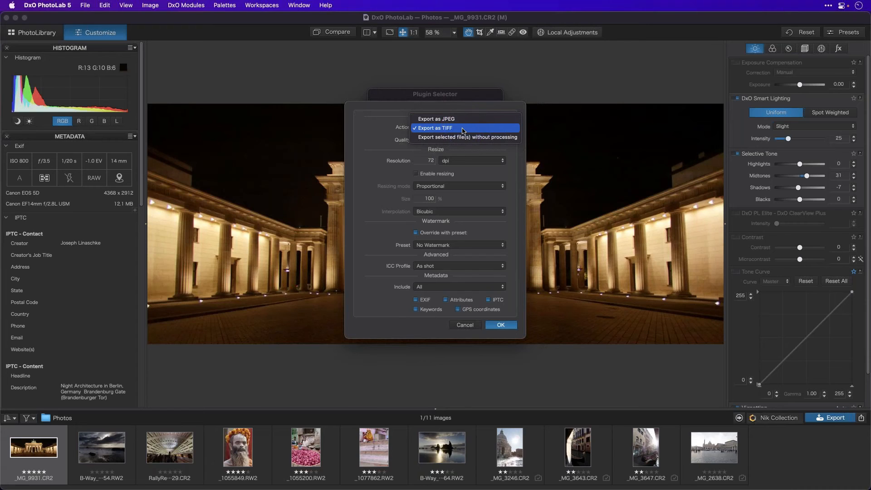
click(462, 122)
click(451, 138)
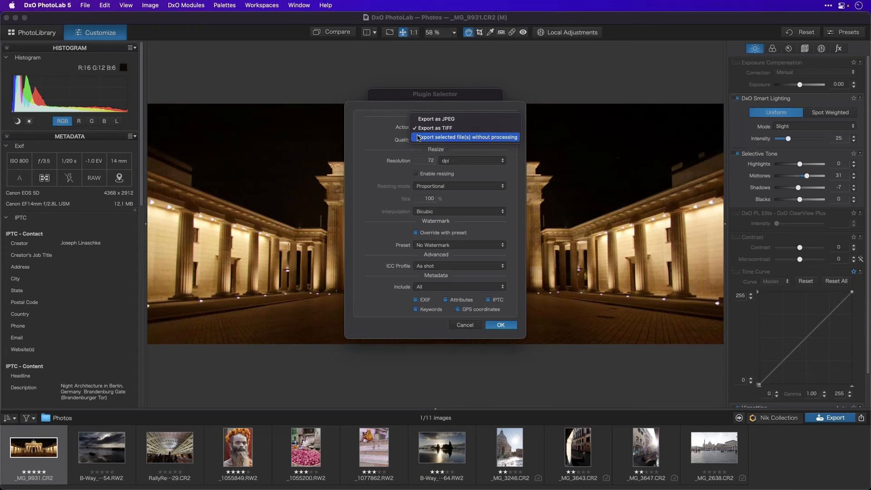
click(398, 140)
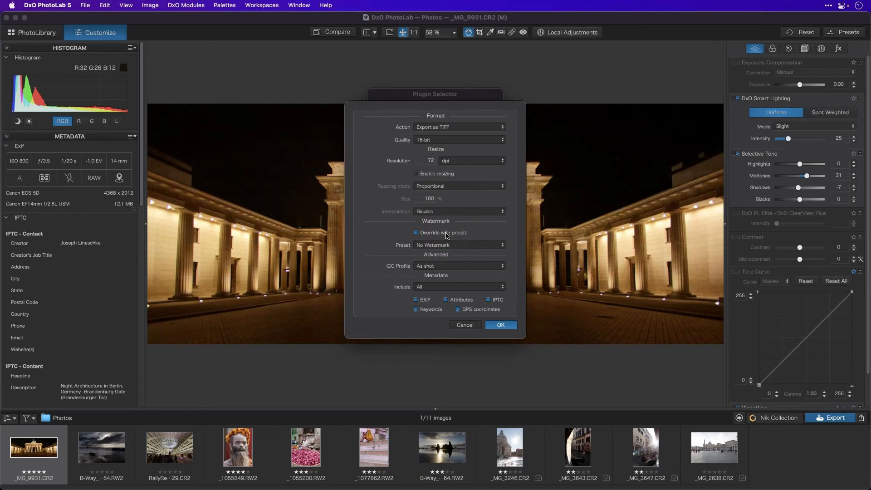
click(438, 245)
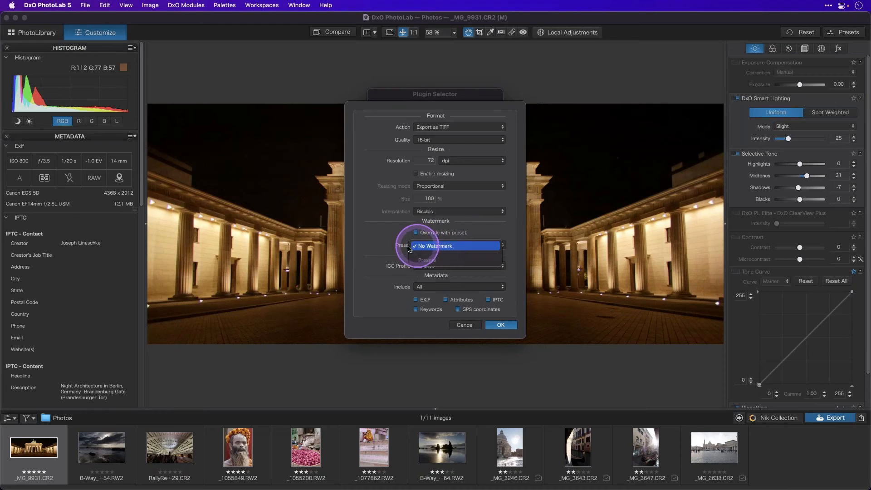
click(440, 249)
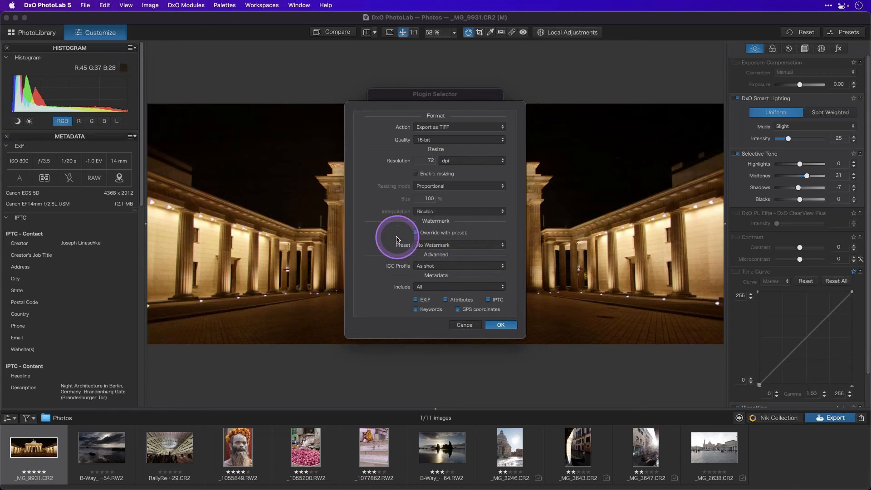
click(501, 325)
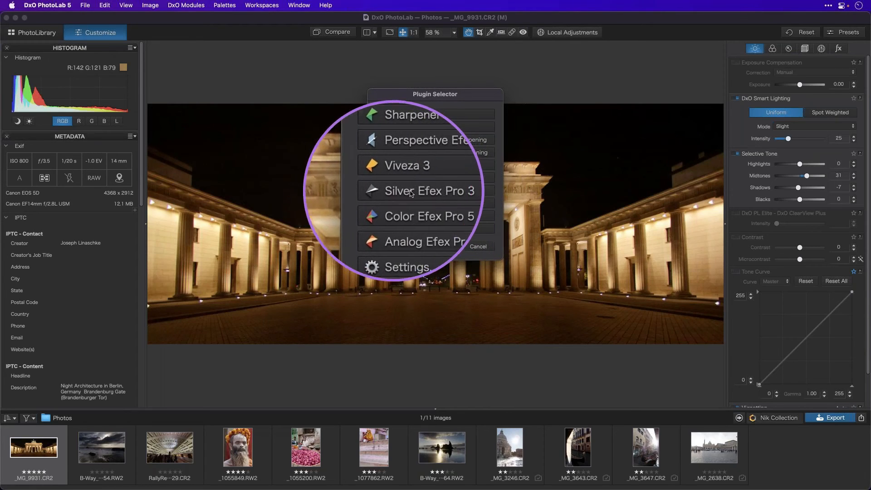
Send the photo to Silver Efex Pro 3 and show all presets without the Favorites filter
click(421, 190)
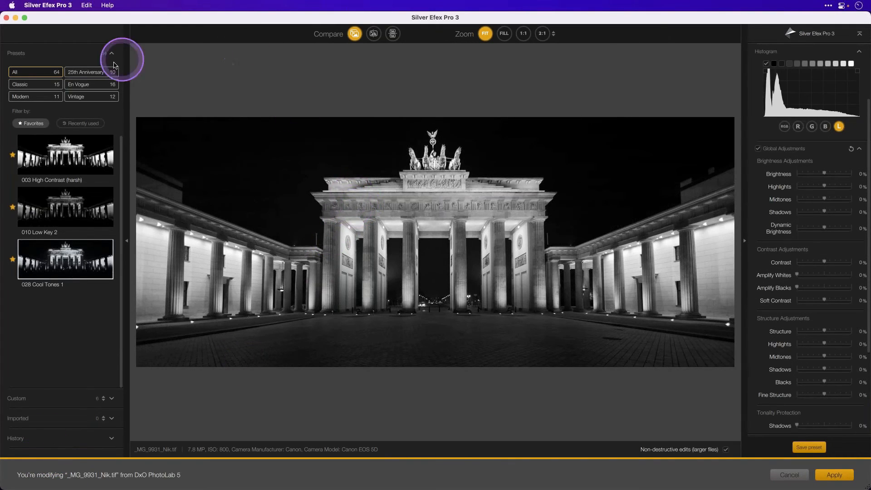
click(95, 72)
click(40, 73)
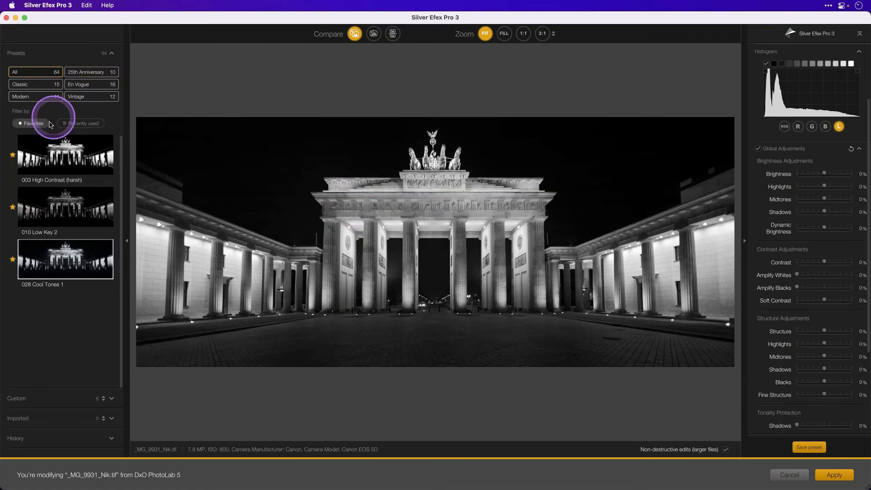
drag(121, 148, 121, 120)
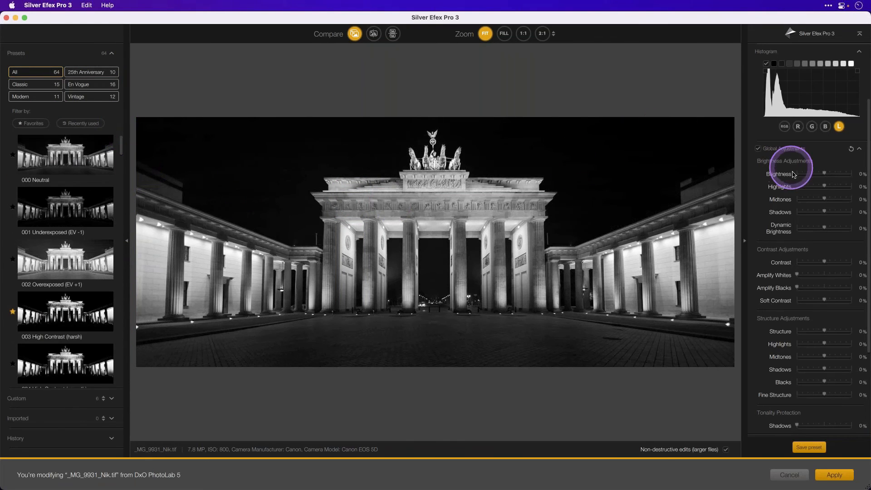
Examine the available adjustments, expanding Film Grain, Film Types and ClearView to see their controls
drag(868, 109, 869, 252)
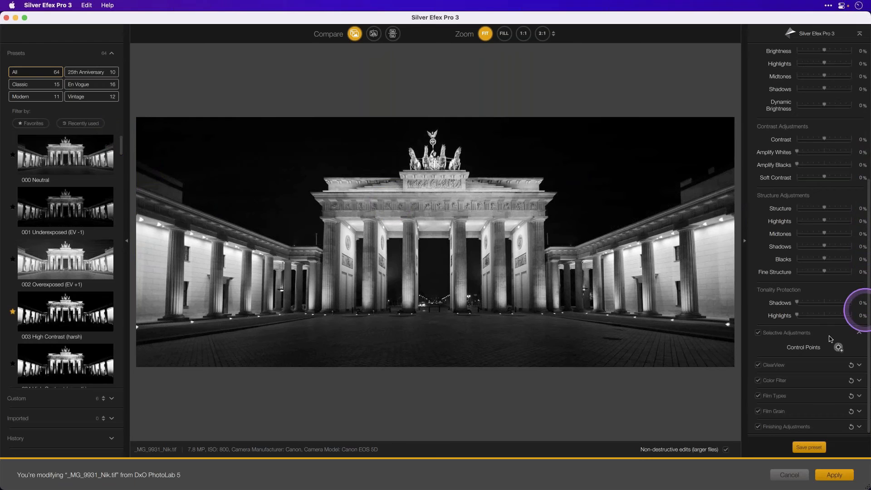
click(805, 411)
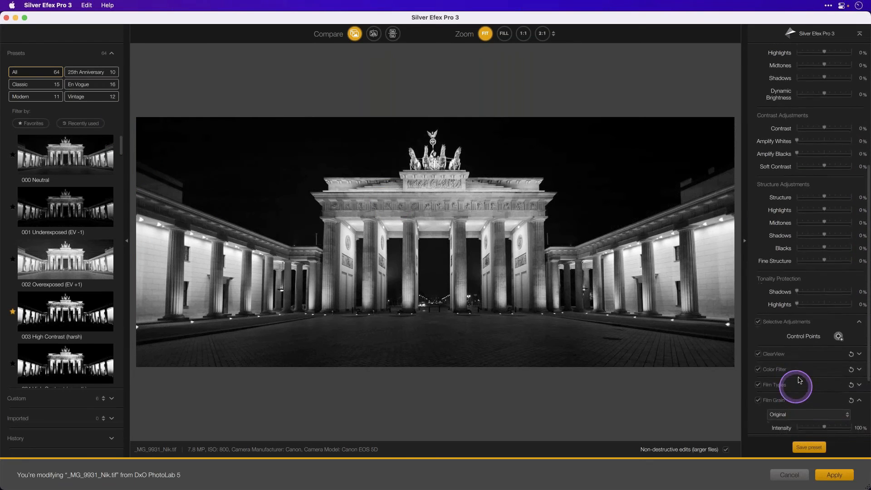
click(799, 384)
scroll(798, 344, down, 10)
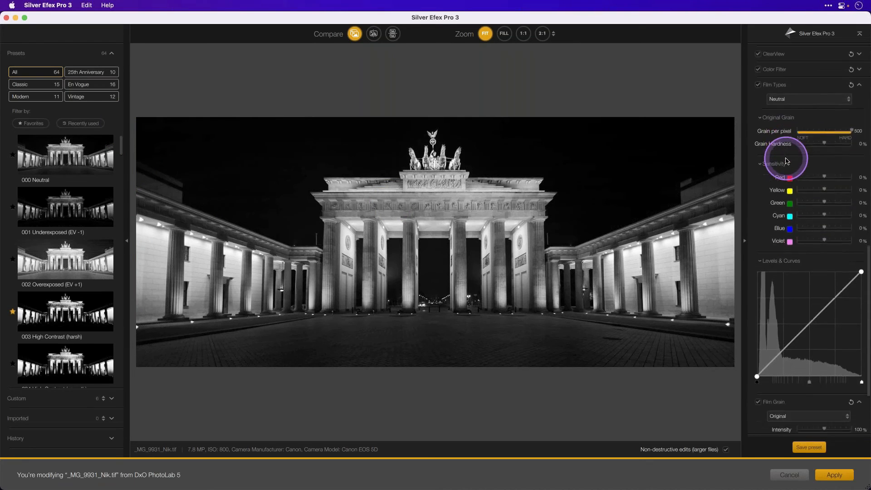
scroll(787, 160, down, 3)
scroll(793, 151, up, 3)
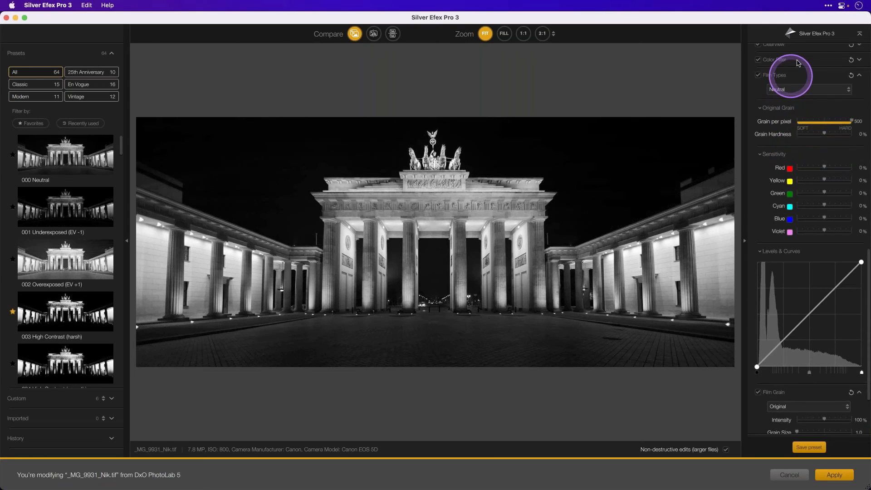
scroll(799, 68, up, 2)
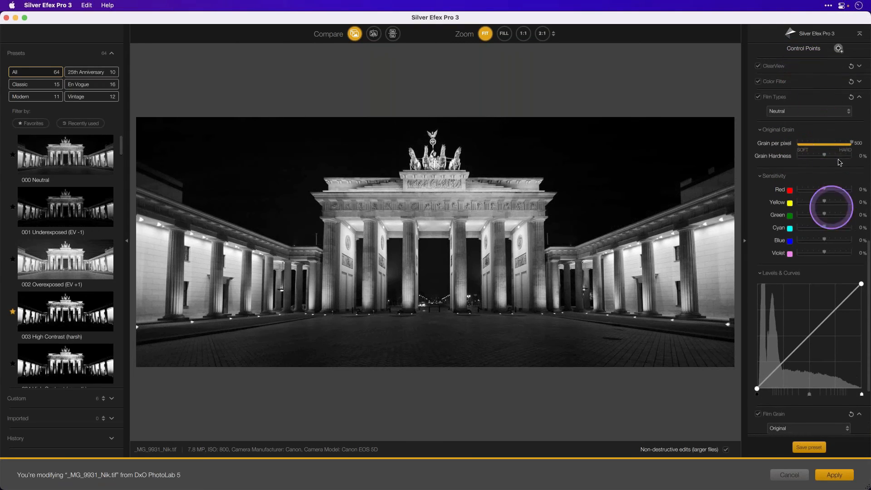
click(825, 65)
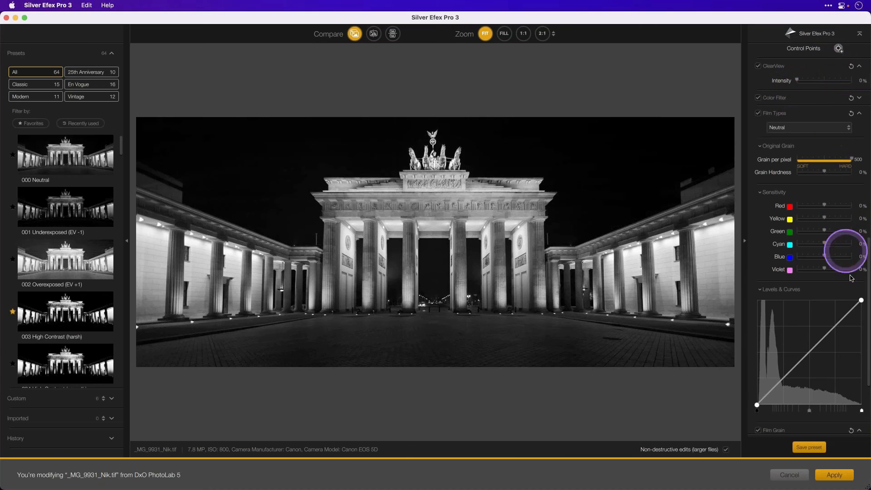
scroll(850, 277, up, 8)
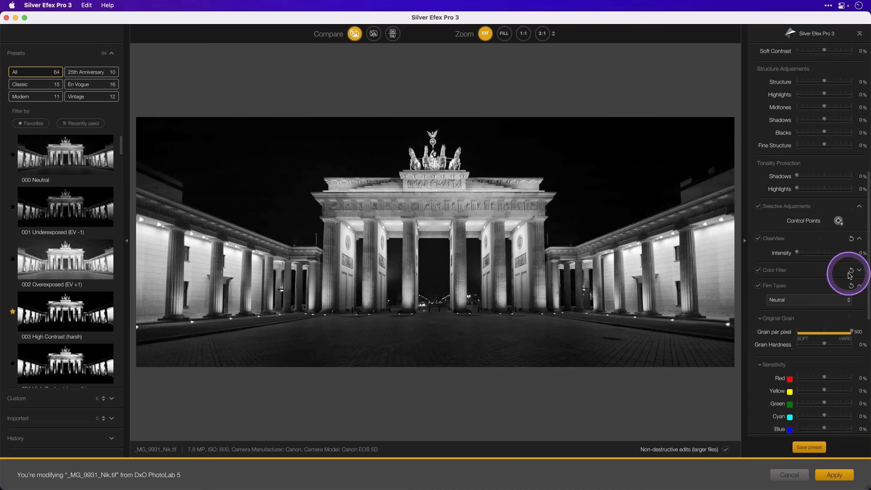
scroll(849, 275, down, 6)
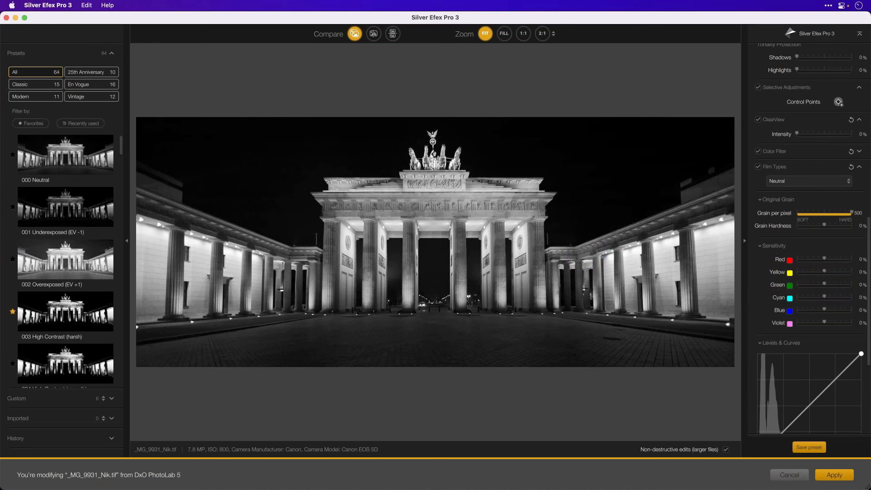
Apply the favorite preset 028 Cool Tones 1, and set its global midtones to 53% and highlights to -16%
click(31, 122)
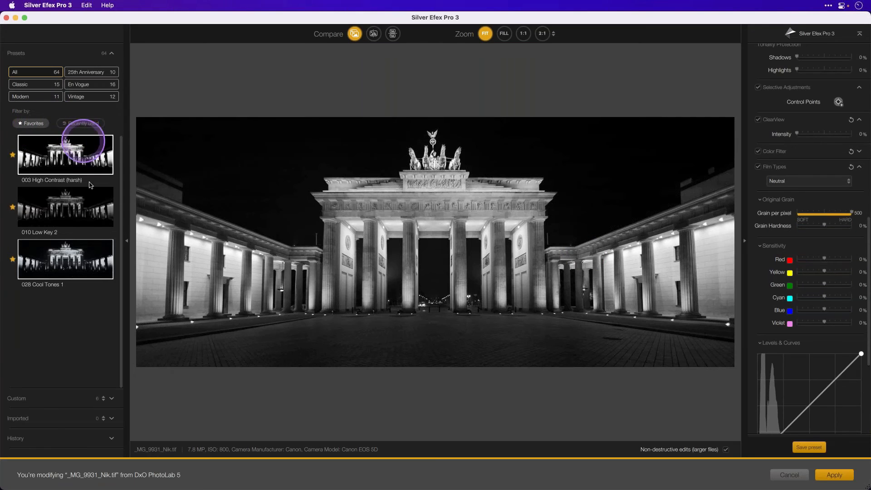
click(93, 259)
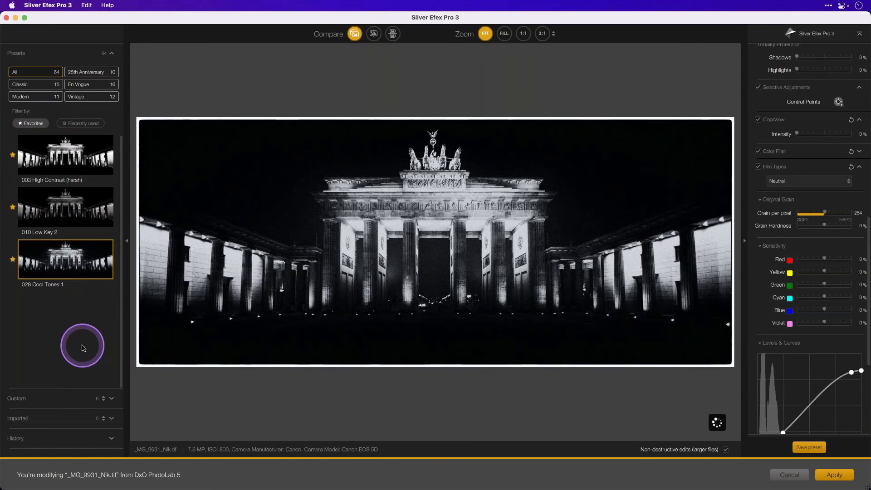
scroll(778, 173, up, 3)
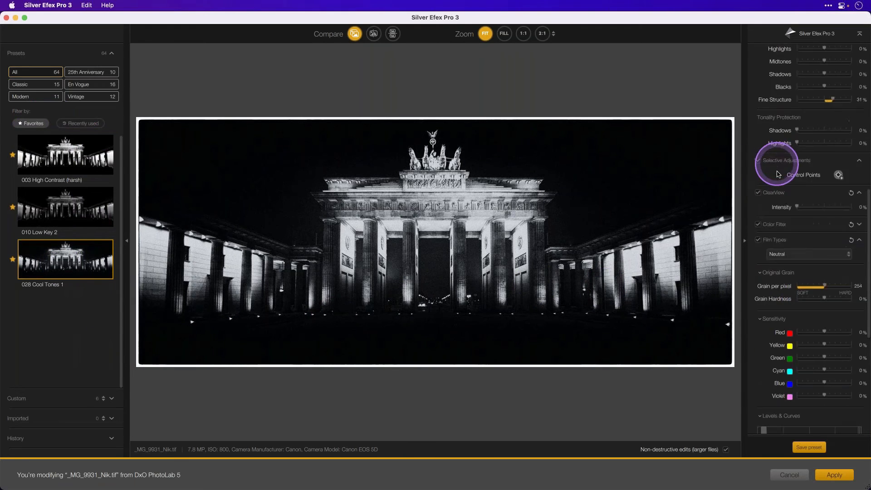
scroll(778, 174, up, 6)
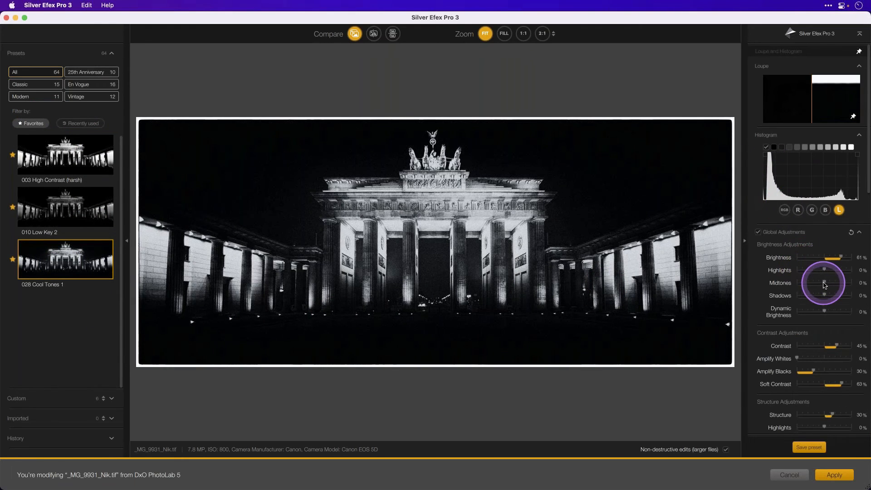
mouse_move(824, 283)
mouse_down()
mouse_move(836, 284)
mouse_move(820, 271)
mouse_up()
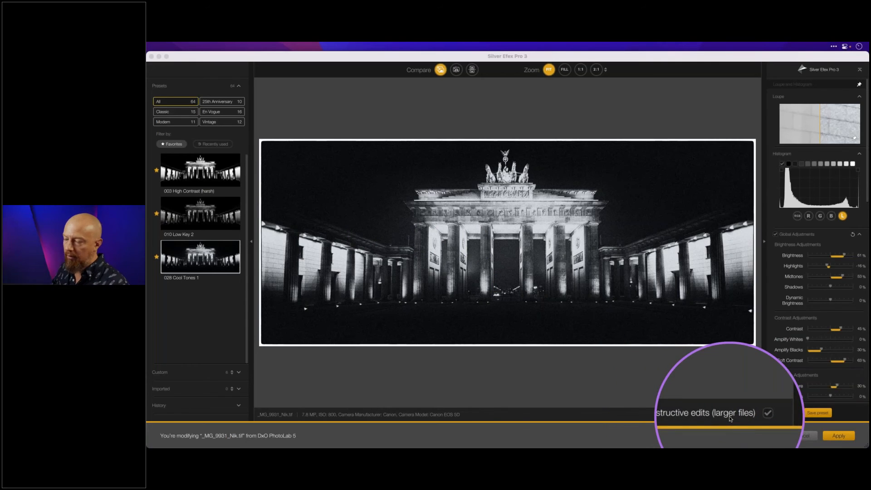
Apply the black-and-white conversion with non-destructive edits enabled, and select the resulting _MG_9931_Nik.tif in PhotoLab
click(748, 415)
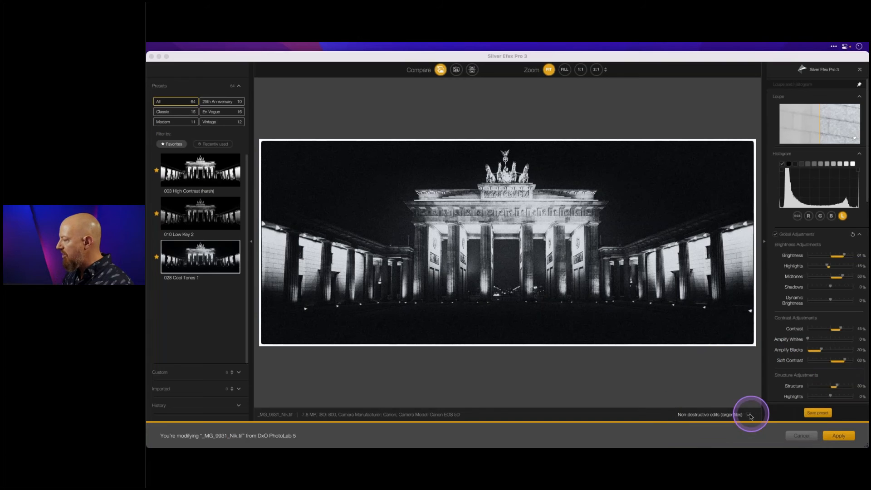
click(838, 435)
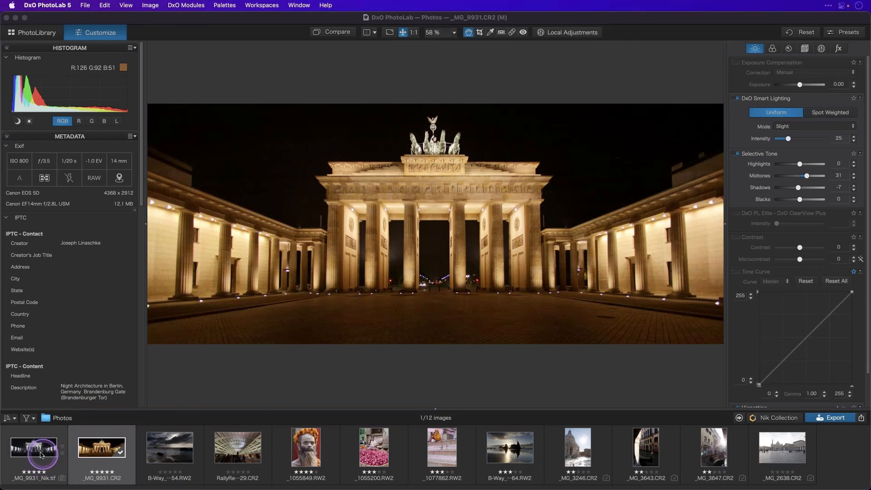
click(41, 453)
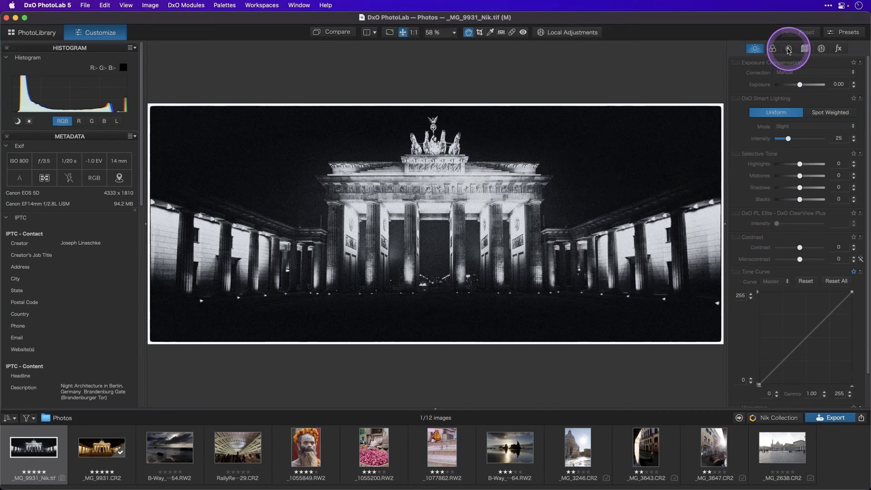
Enable Style - Toning on the black-and-white TIFF with the Sepia style at an intensity of 109
click(785, 50)
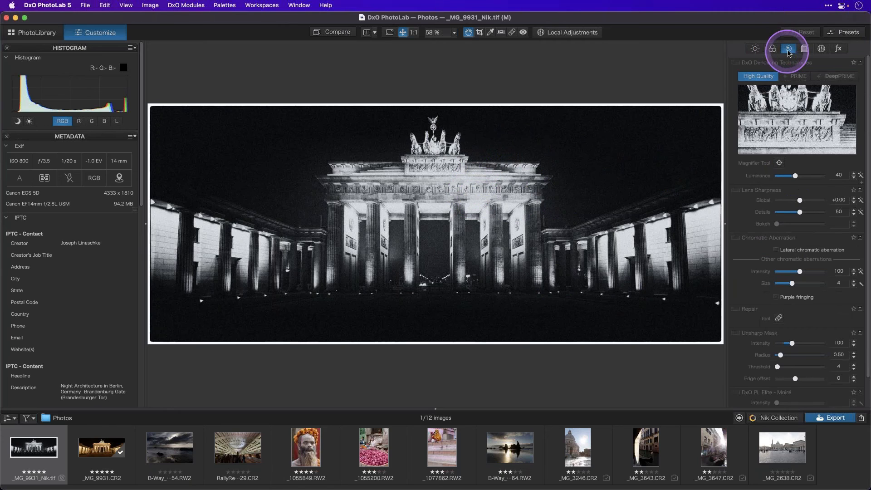
click(773, 49)
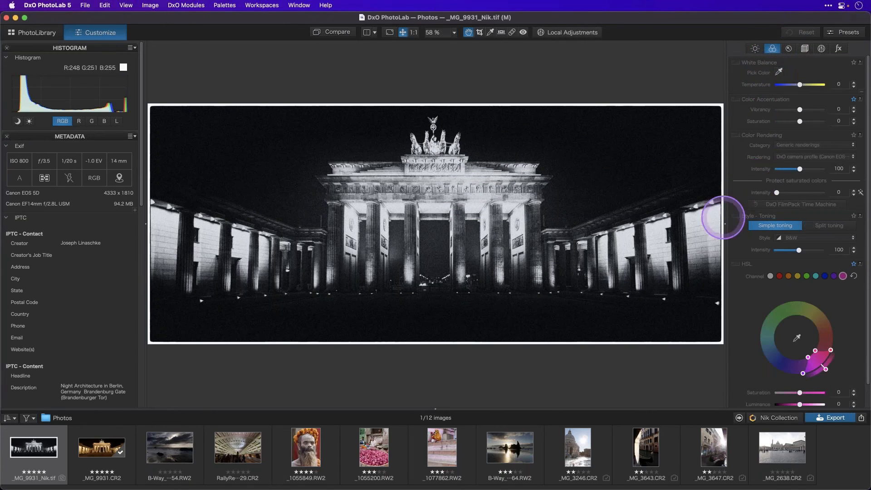
click(738, 216)
click(794, 238)
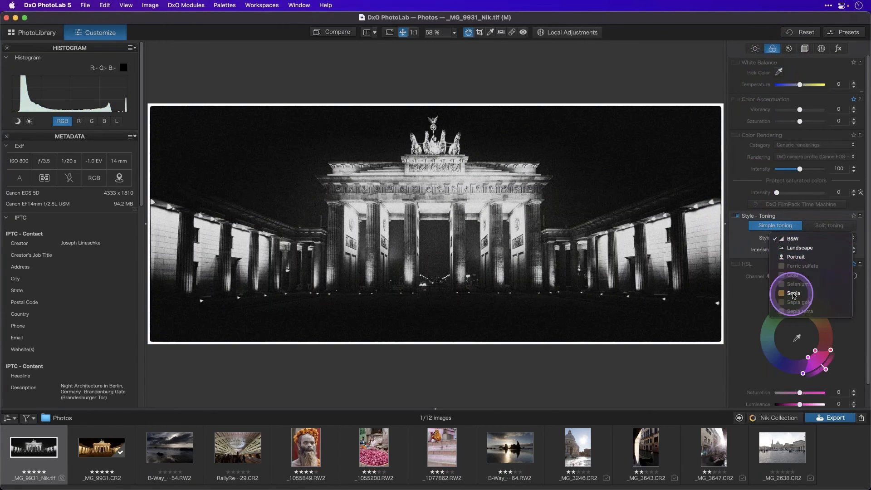
click(793, 293)
drag(800, 250, 802, 250)
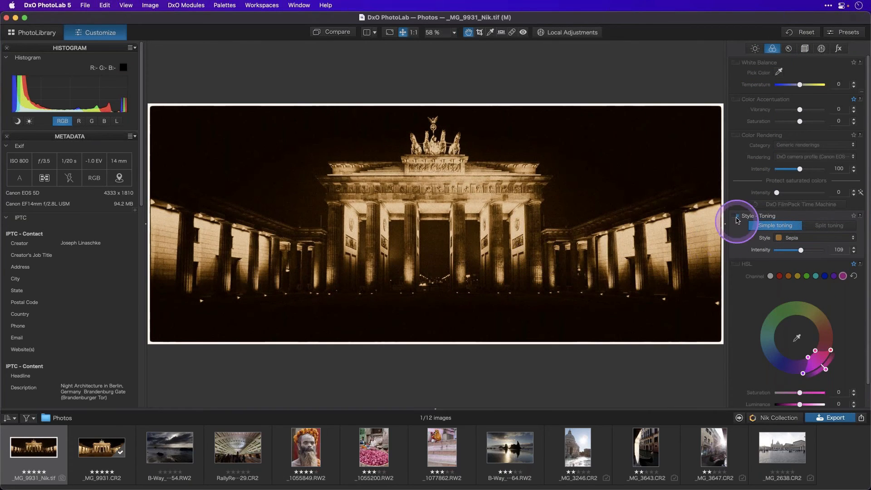
Compare the TIFF with and without its sepia toning, and inspect the toned image at 100% before fitting it again
click(737, 216)
click(737, 216)
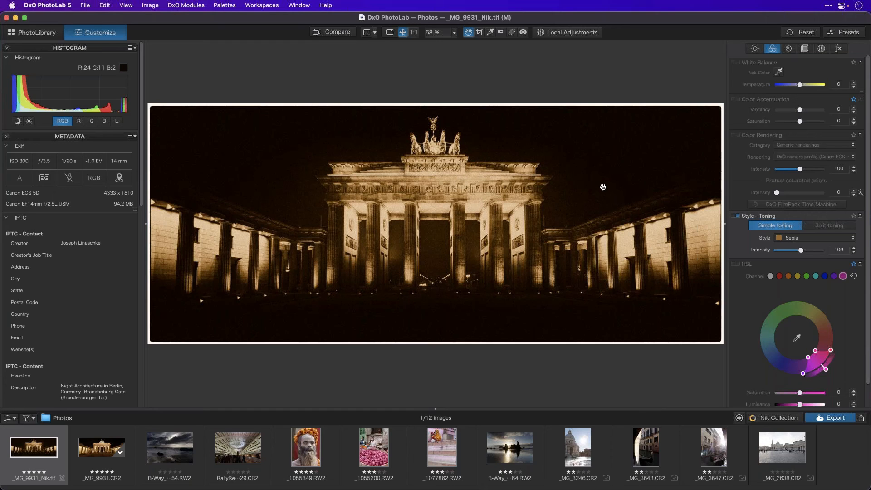
click(415, 34)
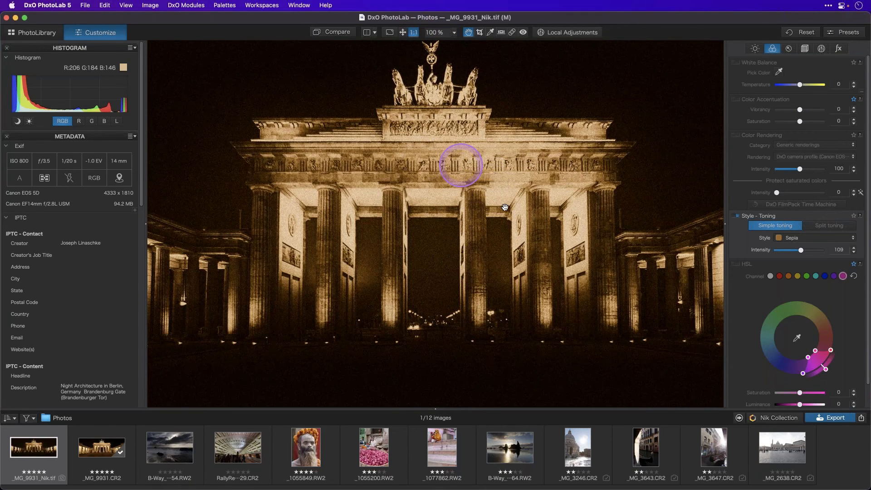
click(402, 32)
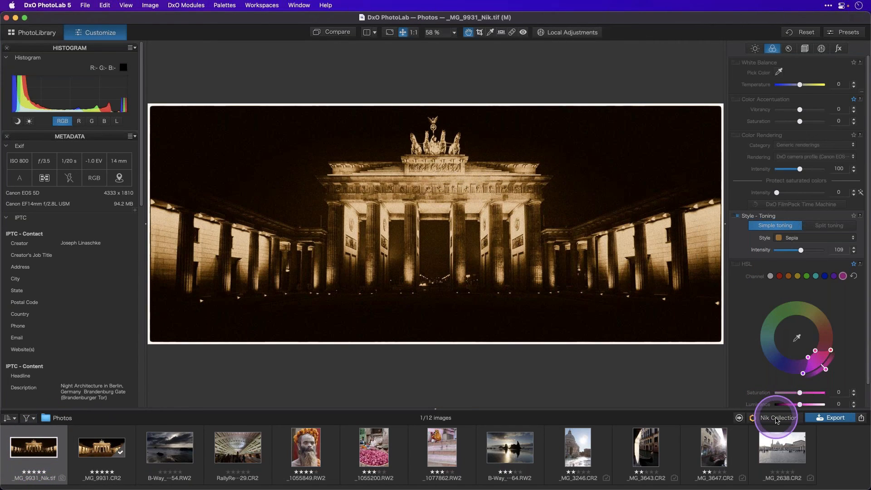
Set the Nik Collection export action to Export selected file(s) without processing, and open the TIFF in Silver Efex Pro 3
click(776, 419)
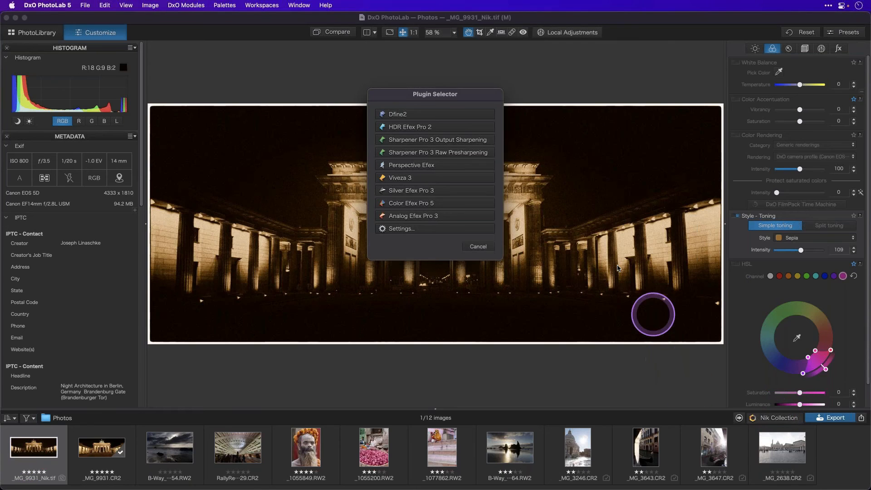
click(398, 227)
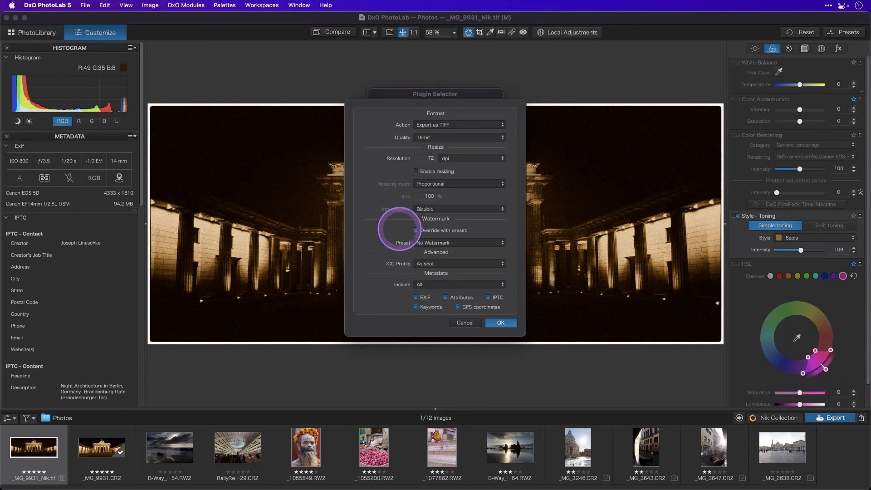
click(427, 126)
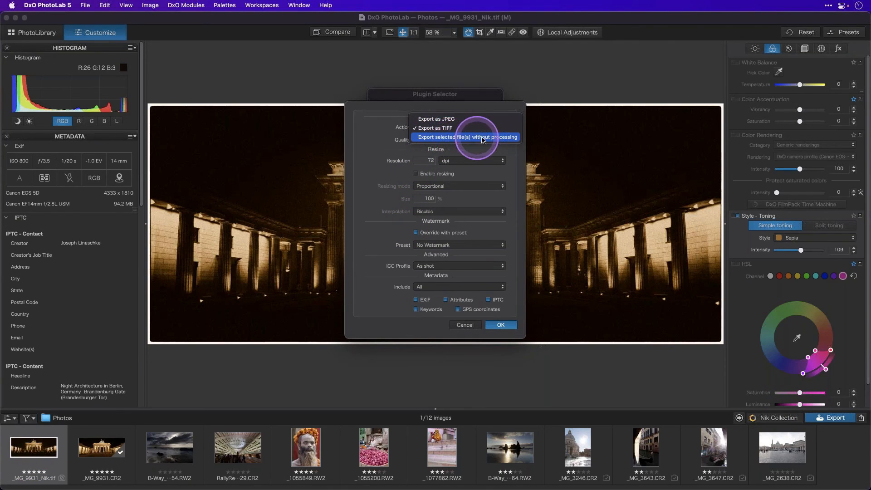
click(486, 137)
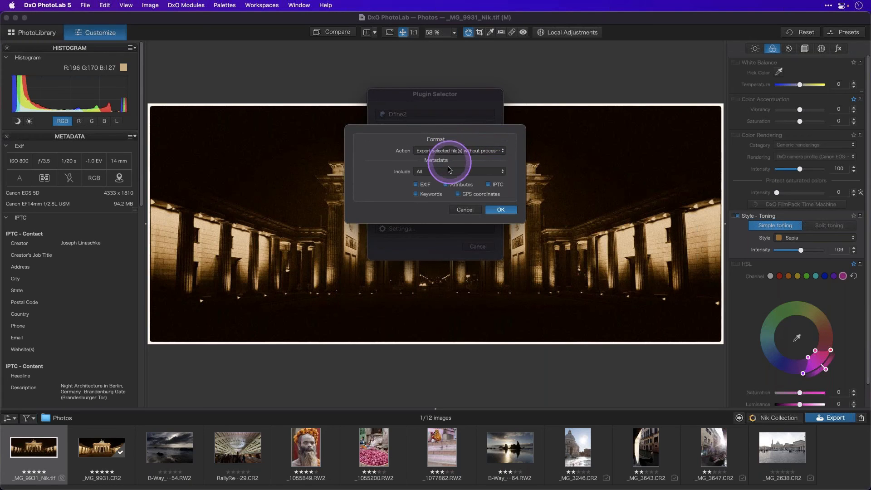
click(504, 211)
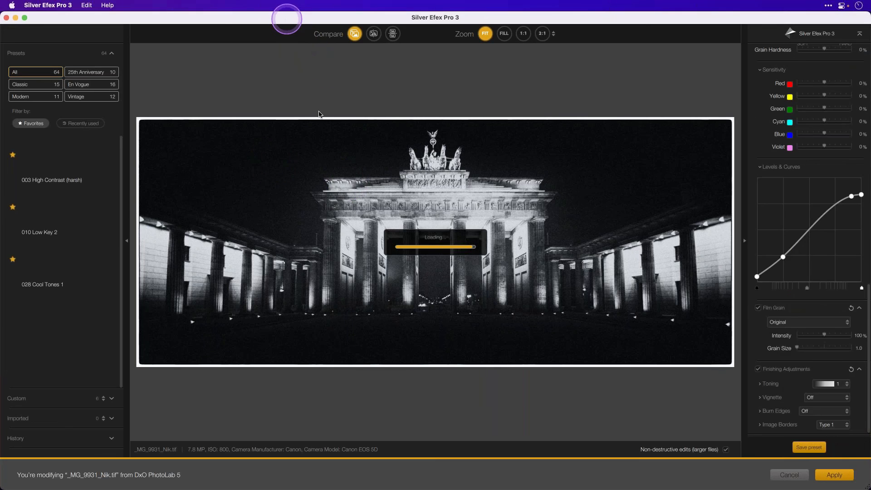
mouse_move(286, 19)
mouse_down()
mouse_move(369, 307)
mouse_move(348, 201)
mouse_move(286, 19)
mouse_up()
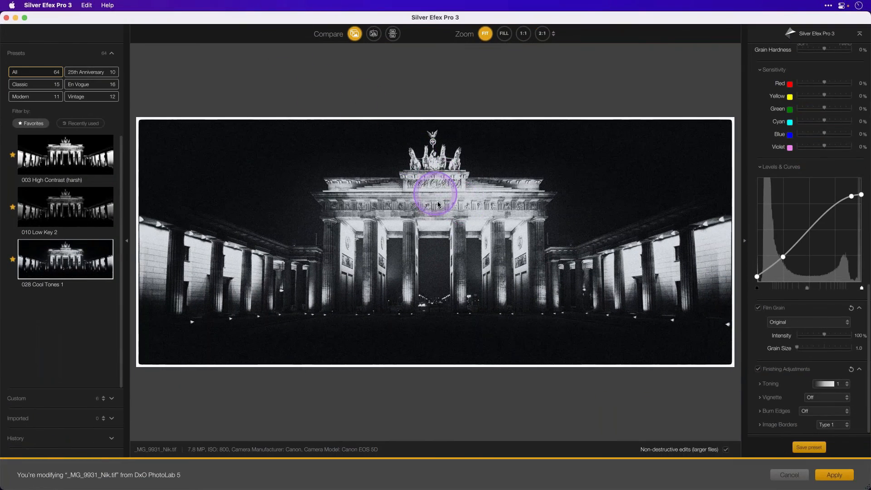
Compare the black-and-white conversion with the original image several times
click(354, 33)
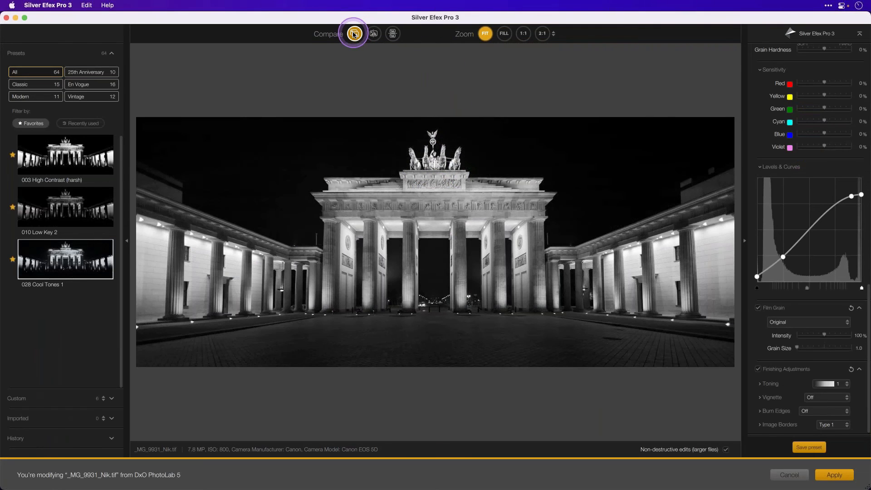
click(354, 33)
click(354, 34)
click(354, 33)
click(355, 33)
click(355, 33)
click(354, 33)
click(354, 34)
Switch the conversion to the favorite preset 003 High Contrast (harsh) and apply it back to the TIFF
click(75, 156)
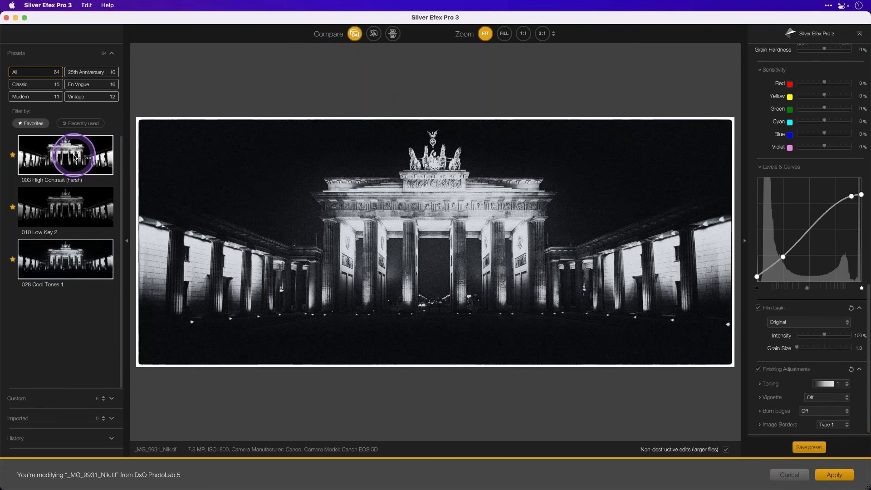
click(73, 263)
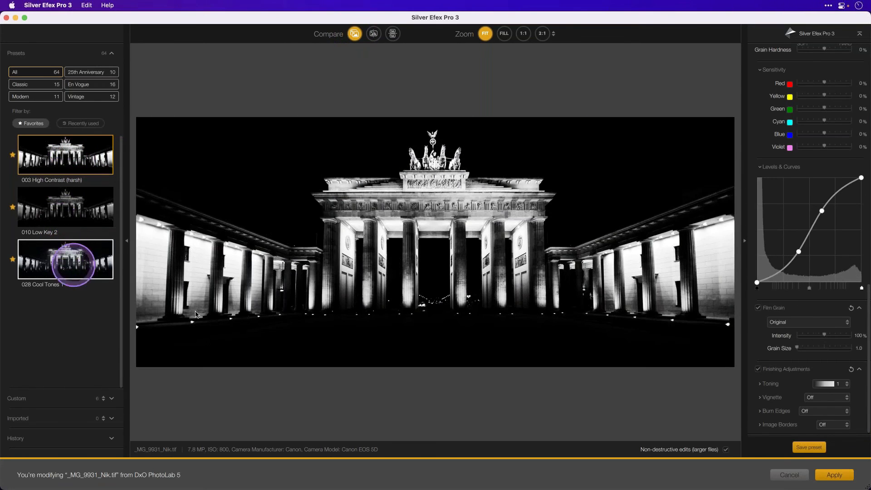
drag(426, 222, 429, 212)
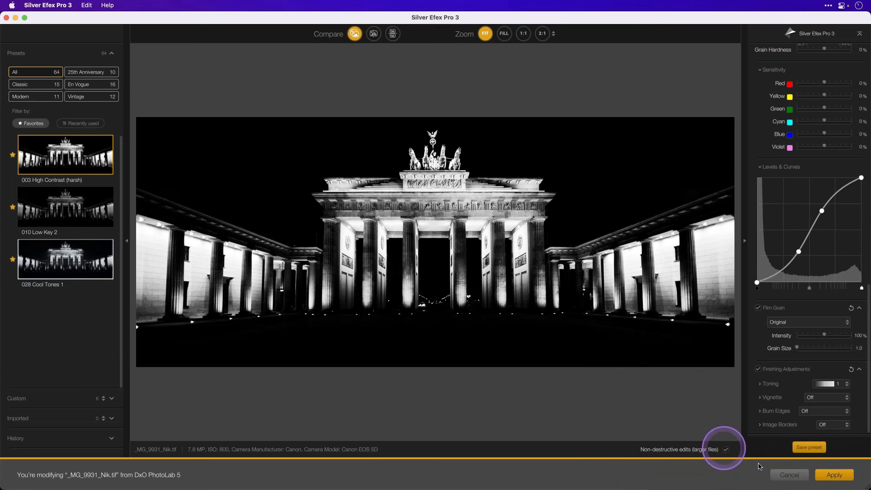
click(834, 474)
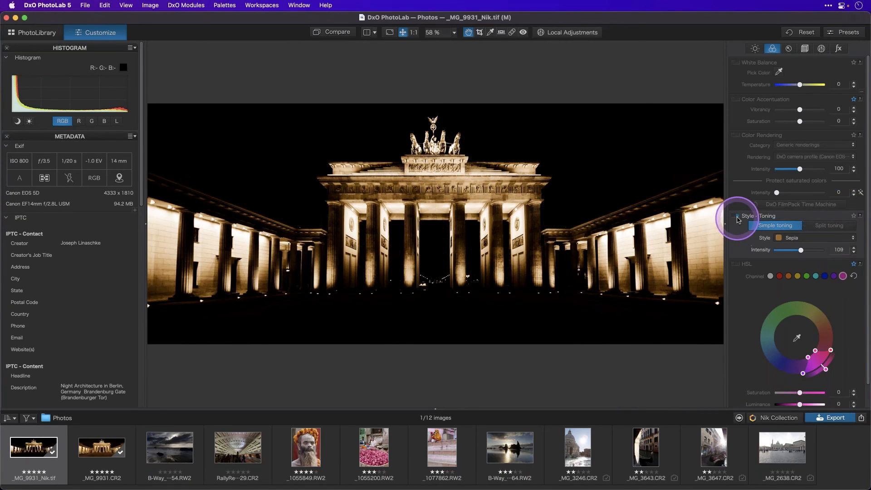
Compare the reprocessed TIFF with its Style - Toning adjustment off and on, leaving the toning enabled
click(736, 216)
click(737, 217)
click(737, 217)
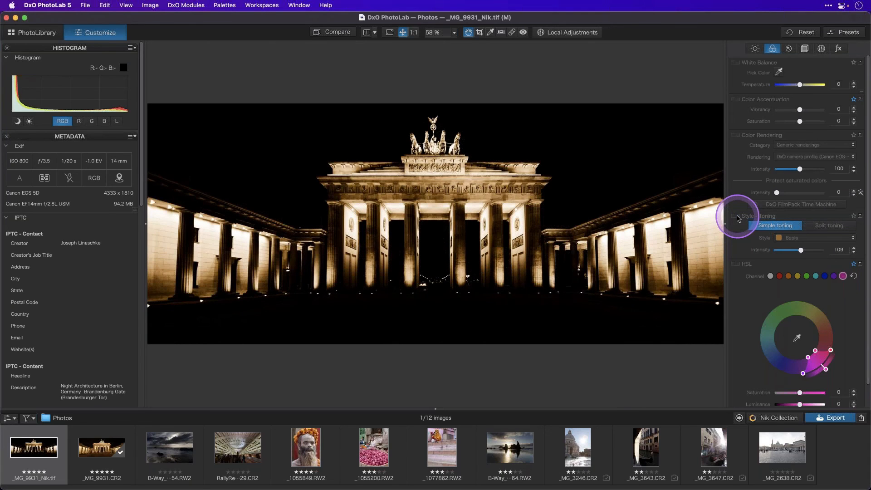
click(737, 217)
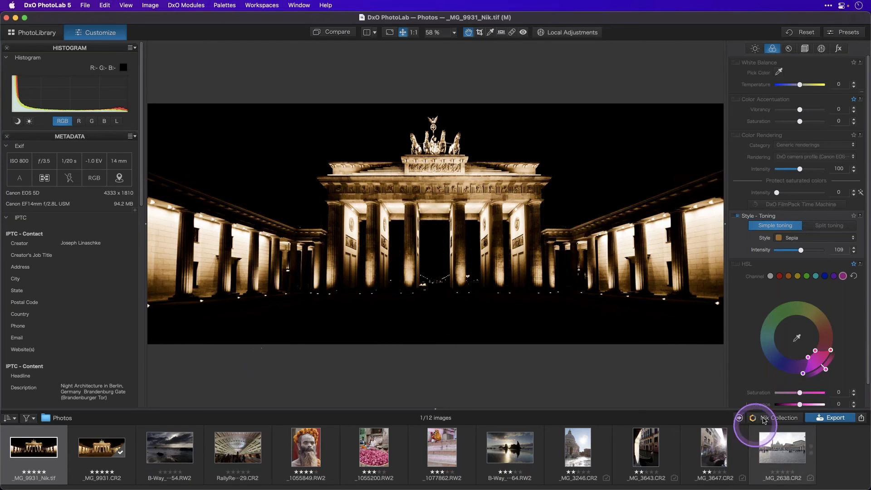
Review the available export actions in the Nik Collection settings, and close them without changes
click(772, 417)
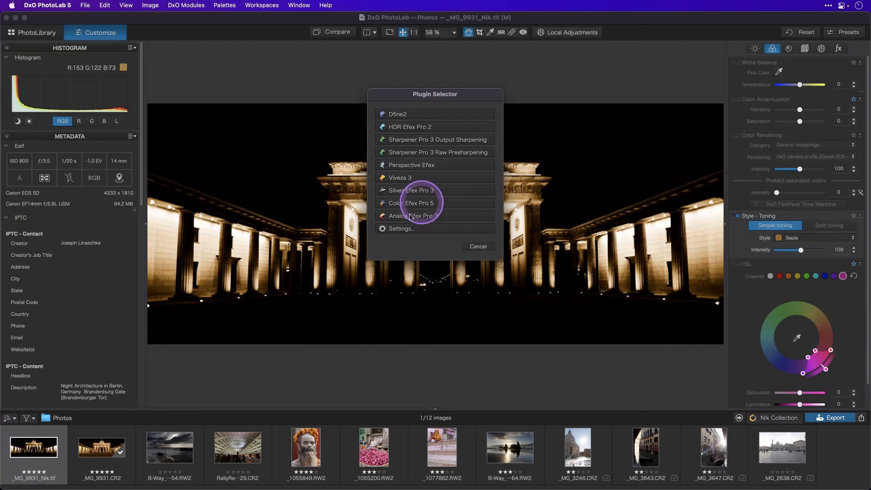
click(399, 226)
click(438, 153)
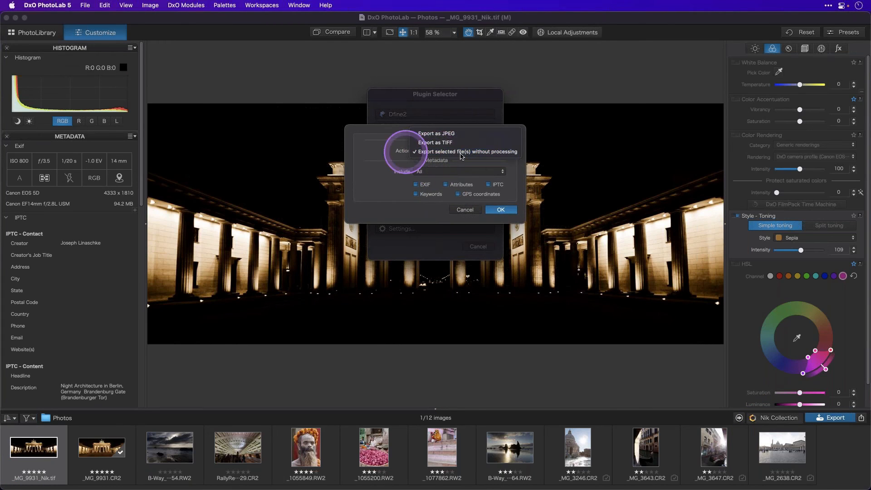
click(366, 210)
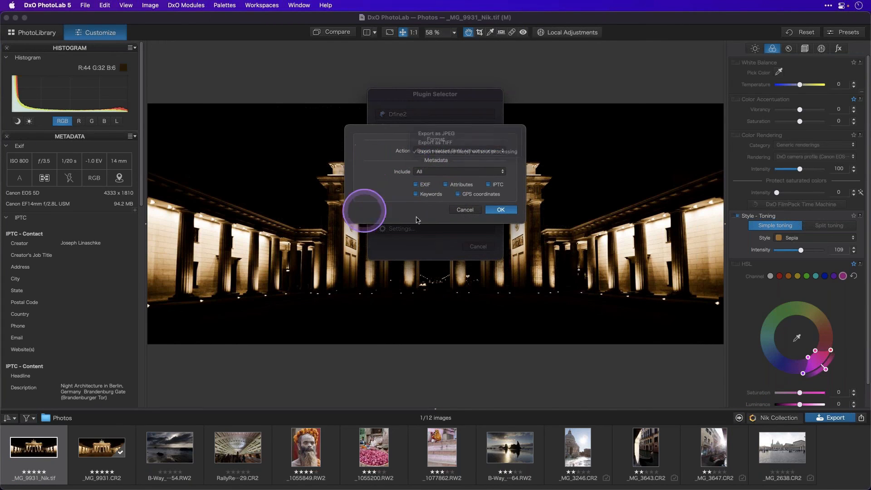
click(464, 210)
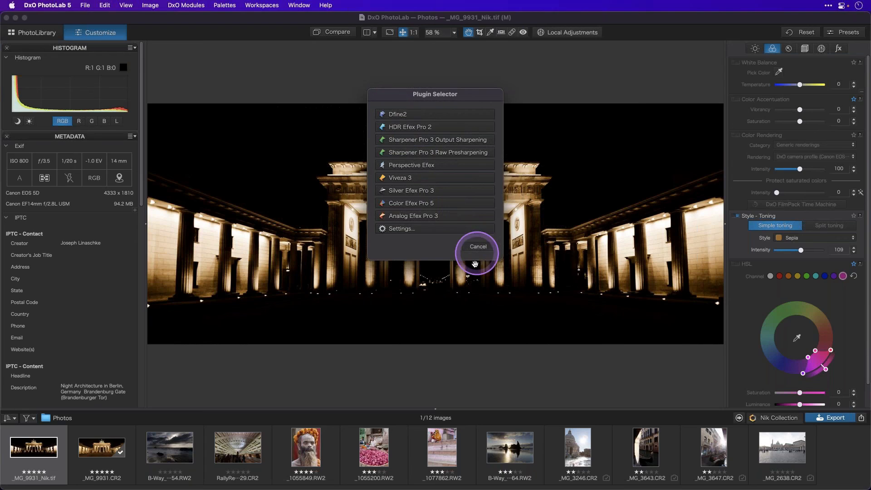
click(477, 246)
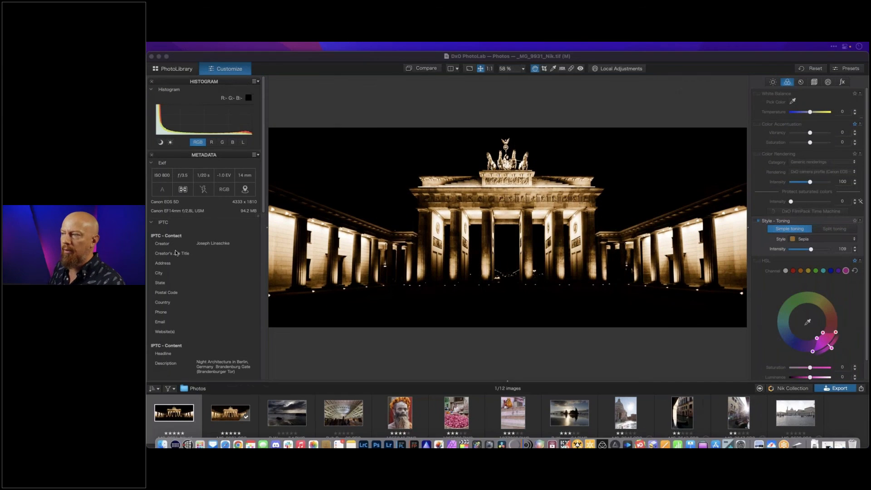
Enlarge the filmstrip thumbnails in the Customize workspace by making the image browser taller
click(168, 69)
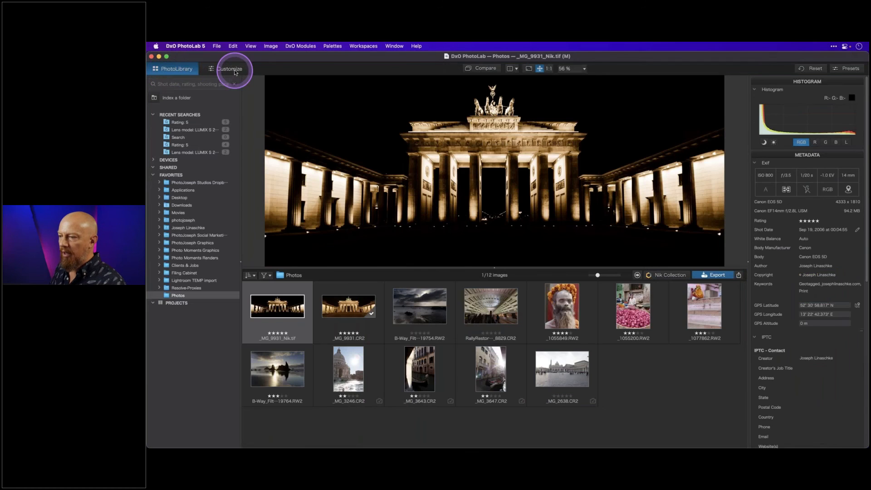
click(232, 69)
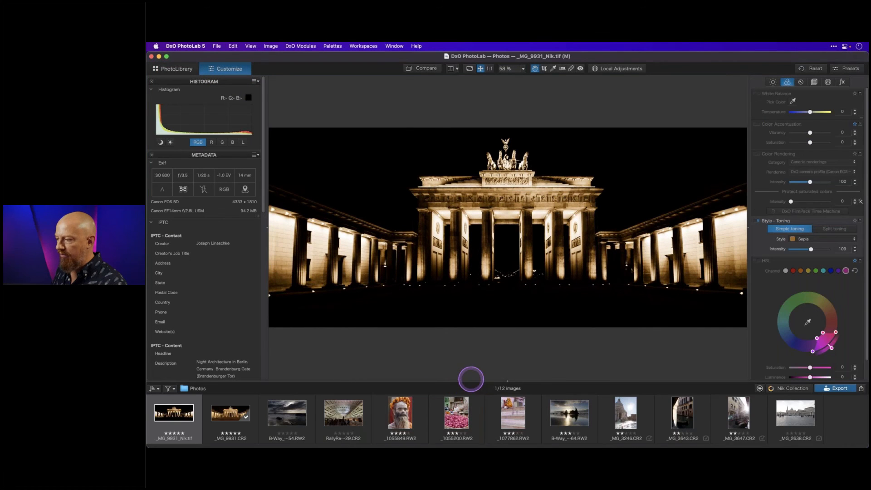
drag(470, 379, 454, 356)
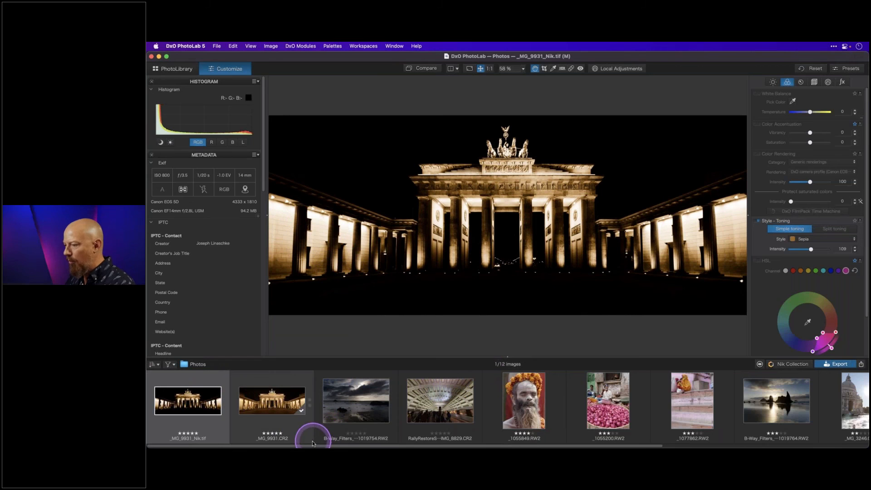
mouse_move(312, 445)
mouse_down()
mouse_move(475, 446)
mouse_move(306, 442)
mouse_up()
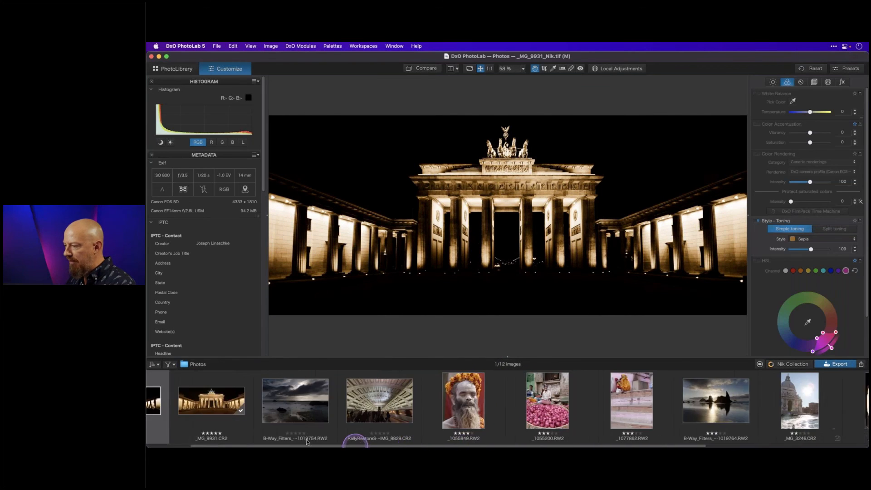
drag(502, 356, 483, 431)
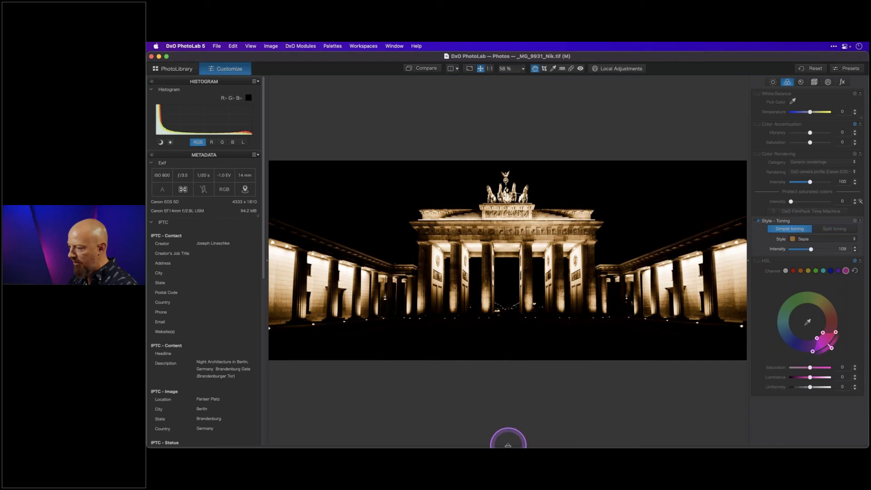
drag(509, 446, 476, 281)
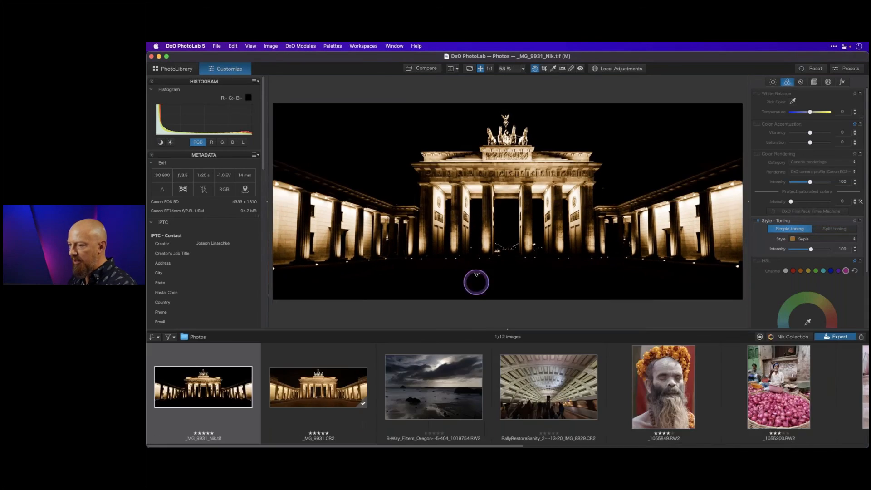
In PhotoLibrary, try larger thumbnails, then reduce them to the smallest size and enlarge the image viewer above them
click(179, 68)
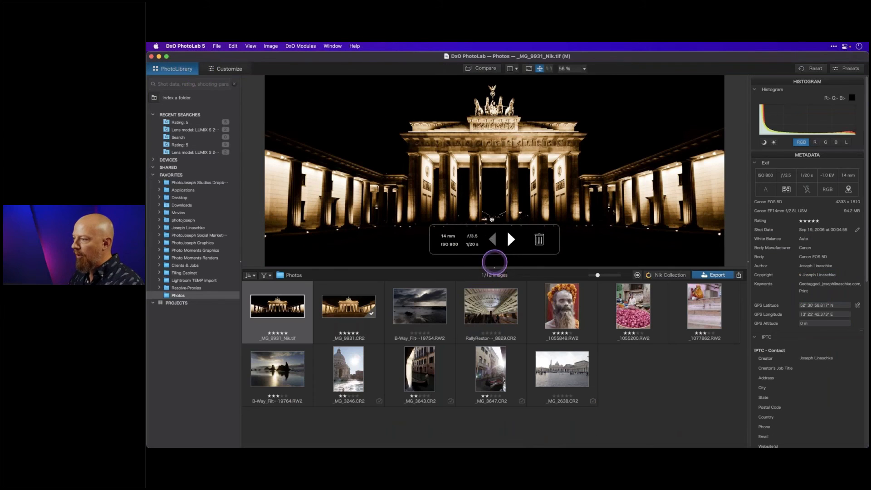
drag(493, 268, 494, 224)
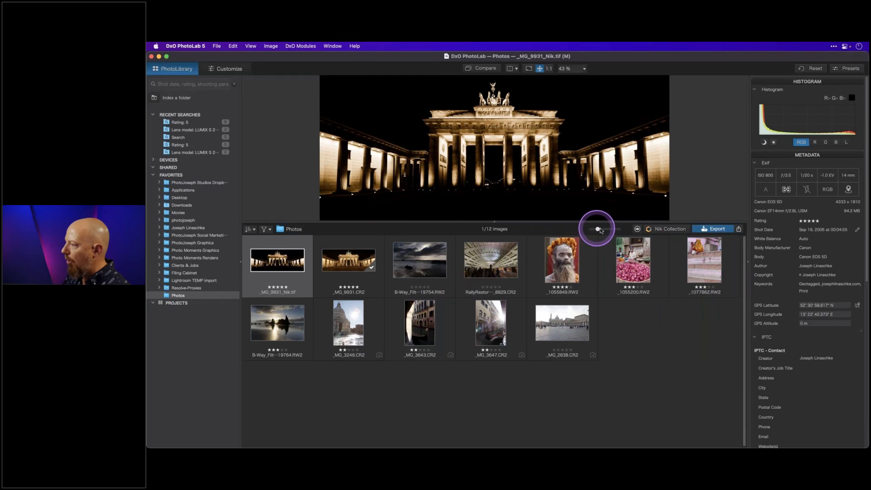
drag(597, 228, 615, 230)
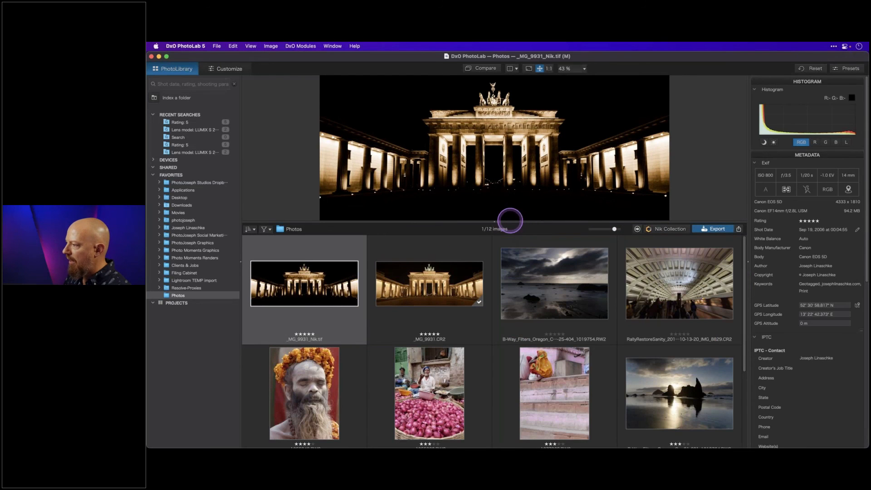
drag(509, 220, 508, 100)
drag(610, 112, 495, 173)
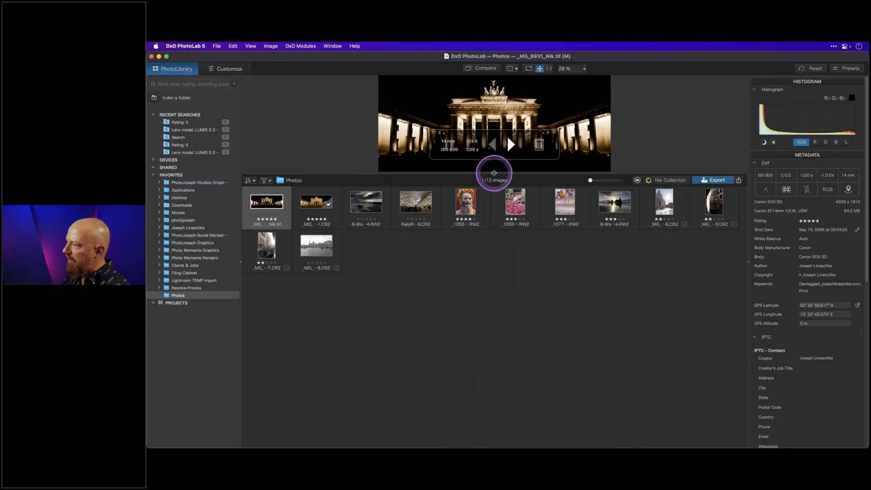
drag(493, 173, 480, 313)
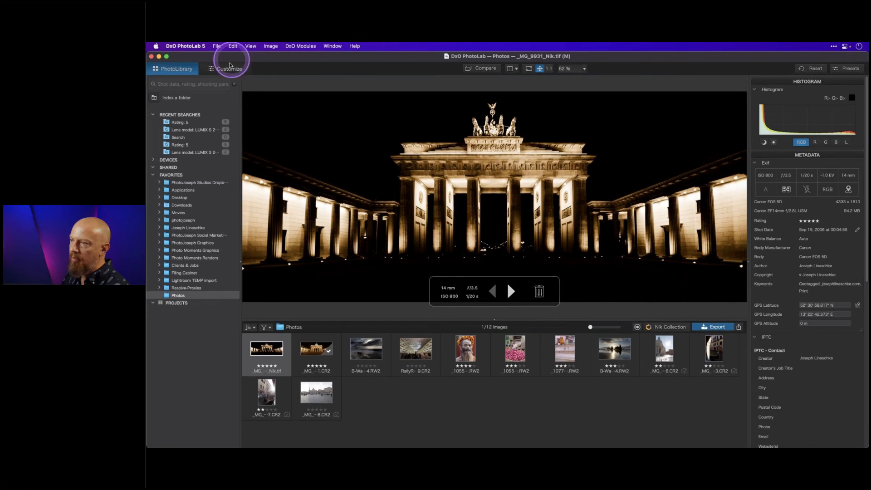
Open the dark Oregon Coast seascape in the Customize workspace and shrink the filmstrip to enlarge the image viewer
click(228, 69)
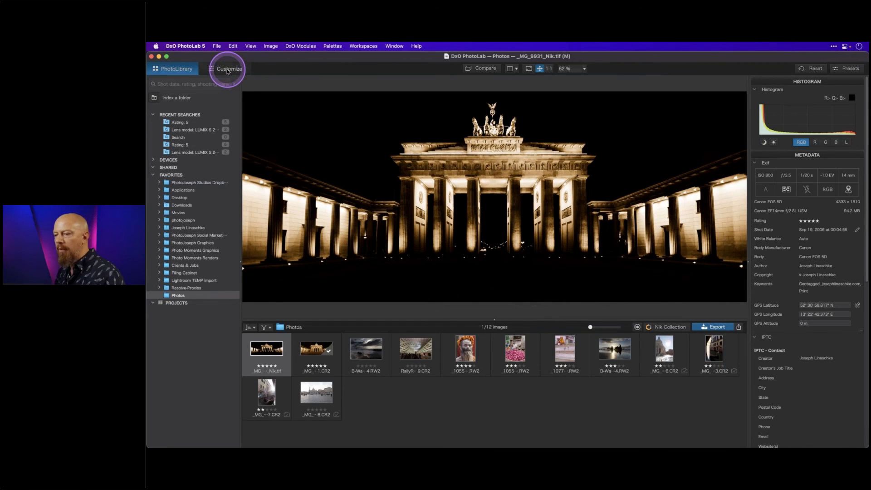
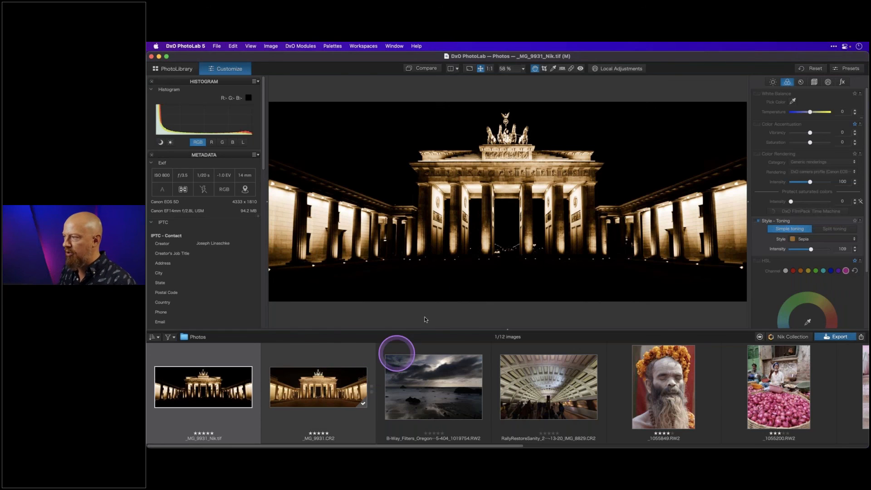
key(Right)
scroll(469, 385, right, 10)
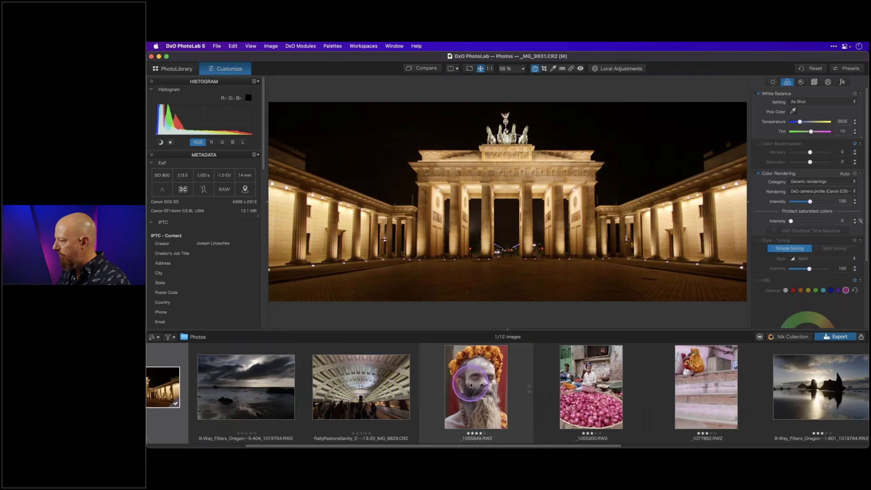
scroll(405, 374, left, 10)
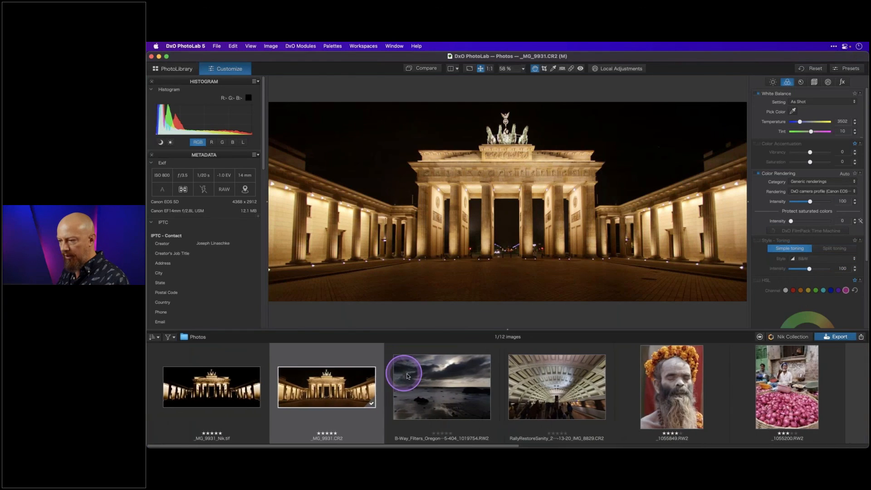
click(408, 382)
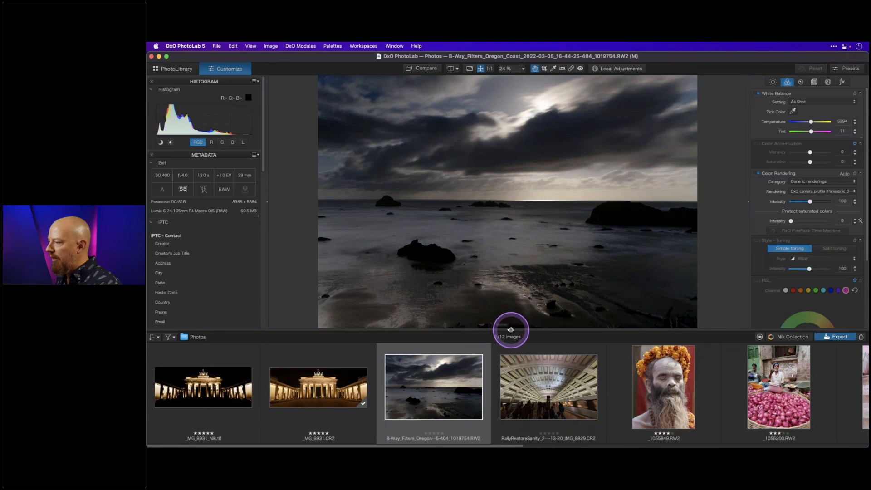
drag(508, 334, 503, 375)
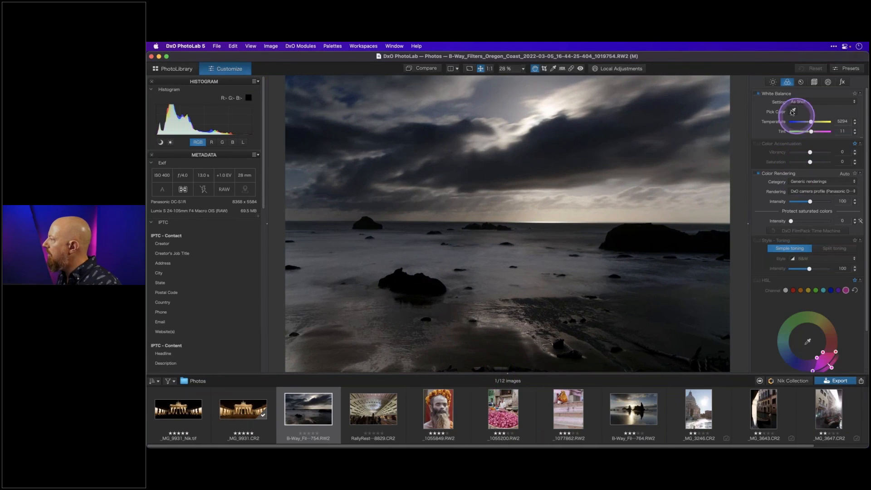
Review the Detail, Color, Light, Geometry and Local Adjustments palettes one by one, and return to the full palette list
click(799, 82)
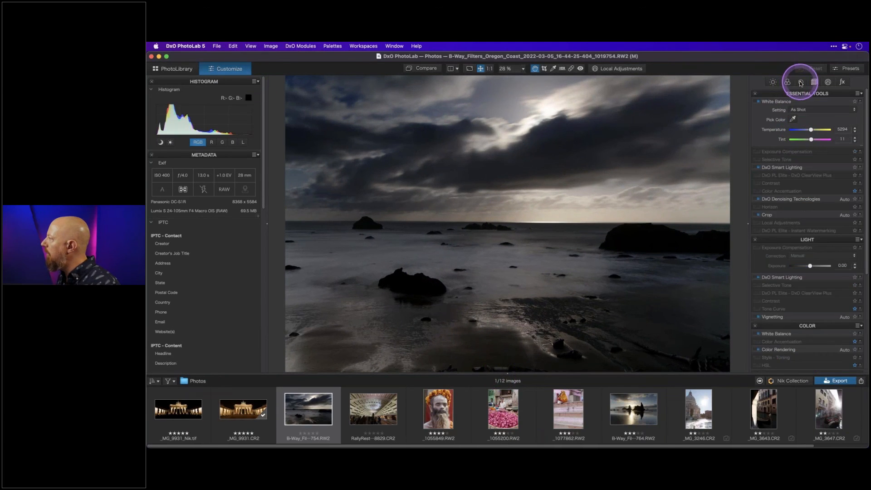
click(800, 83)
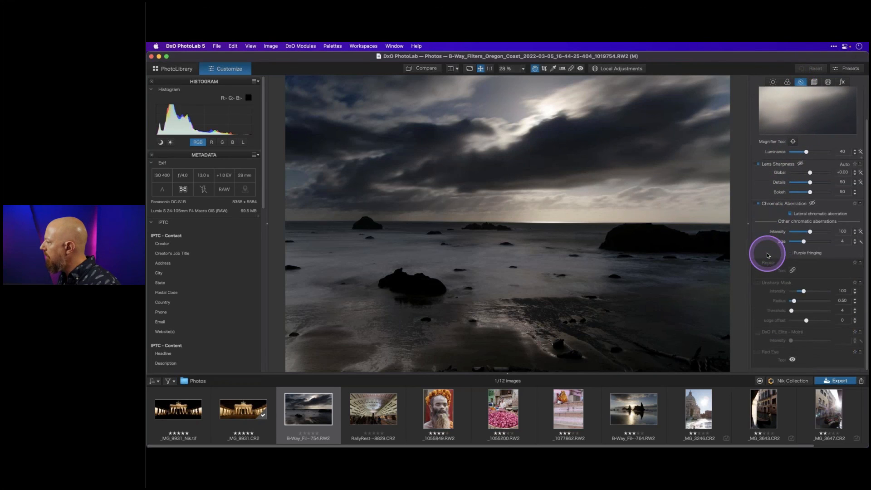
click(787, 83)
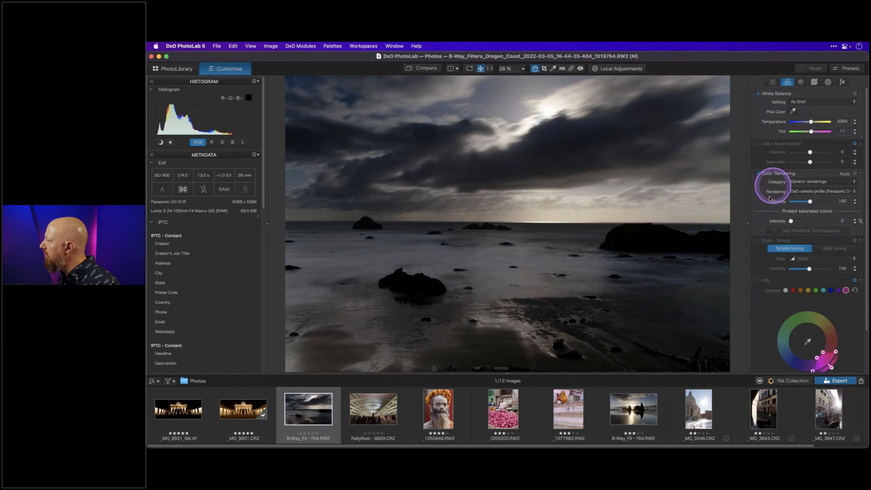
click(773, 82)
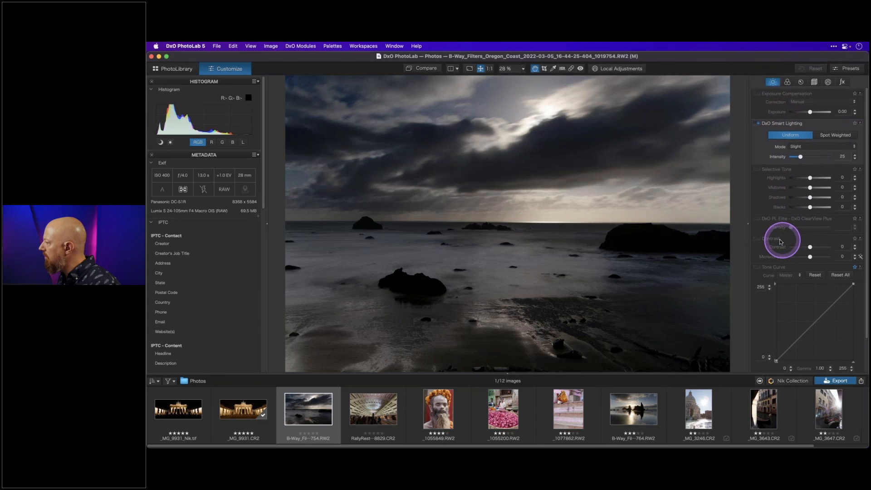
click(813, 83)
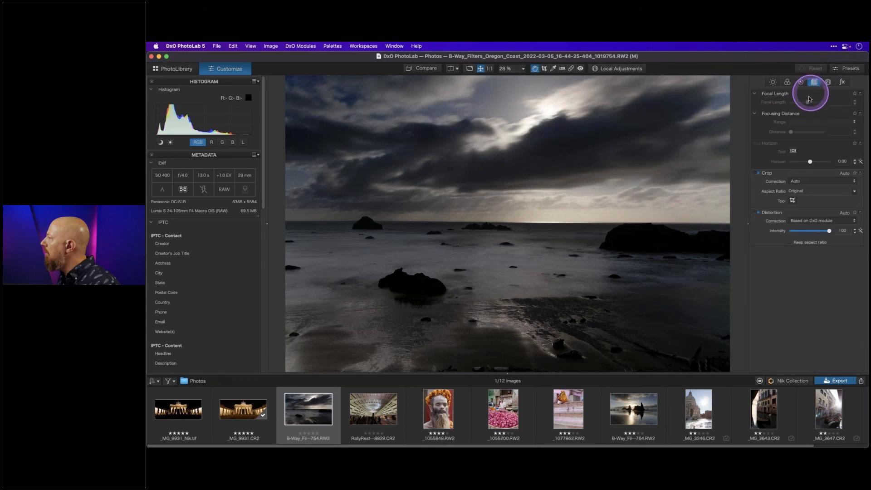
click(827, 82)
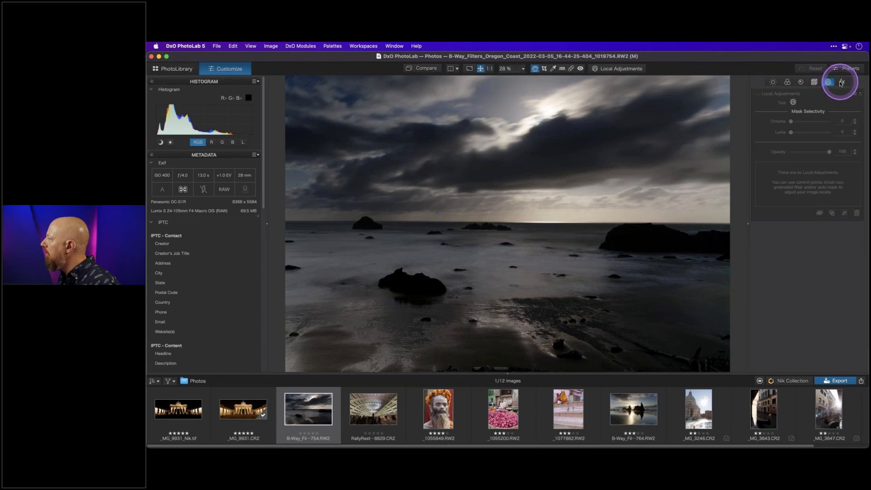
click(828, 82)
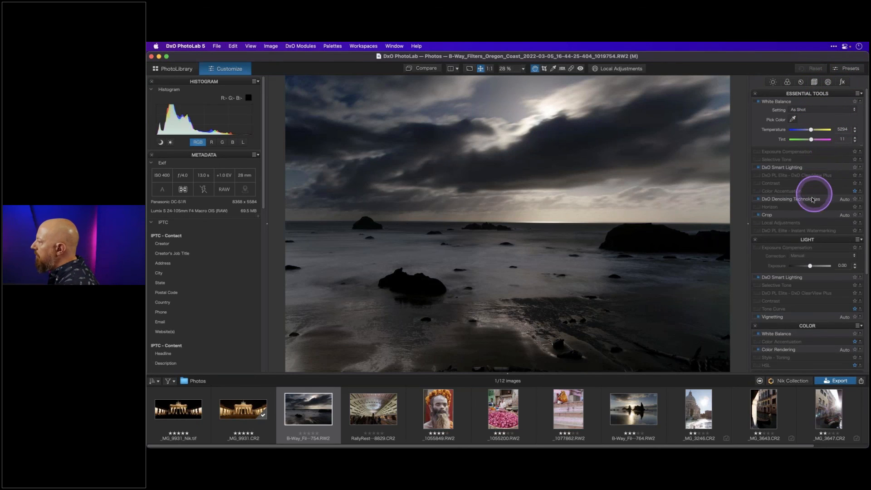
scroll(807, 221, down, 5)
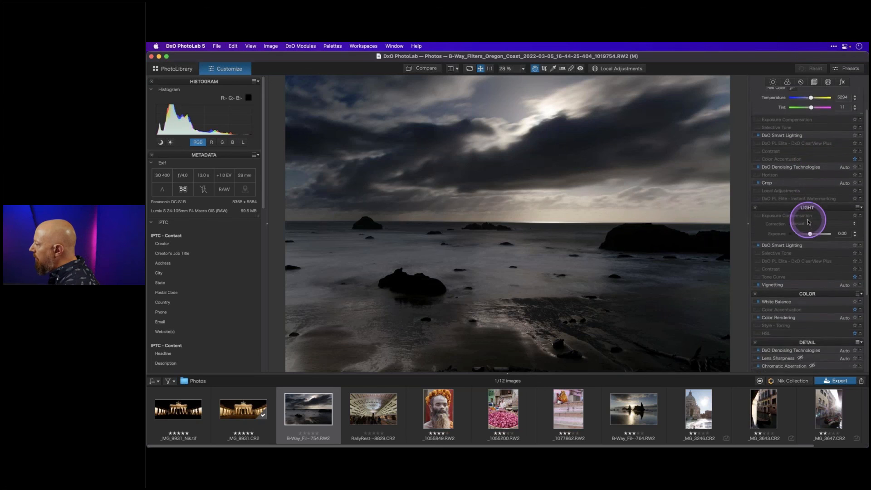
scroll(807, 221, down, 5)
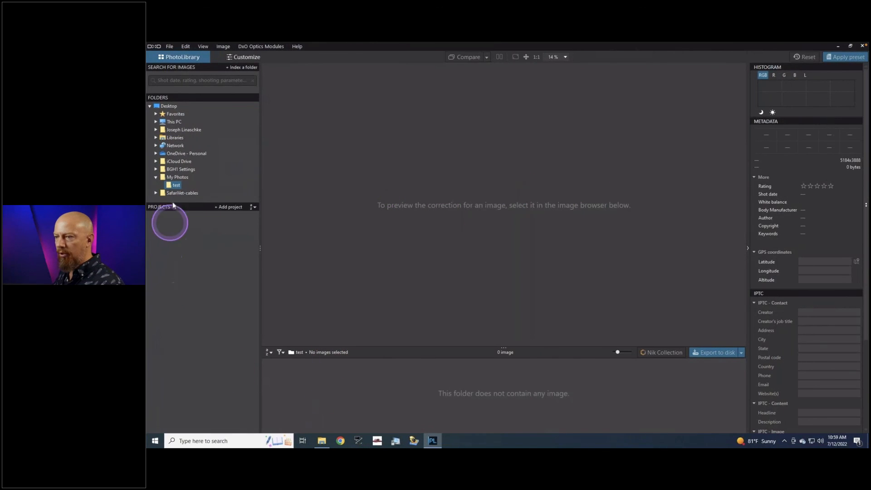
In the Windows version of PhotoLab, open the My Photos folder and review the correction groups for the onion seller photo
click(177, 177)
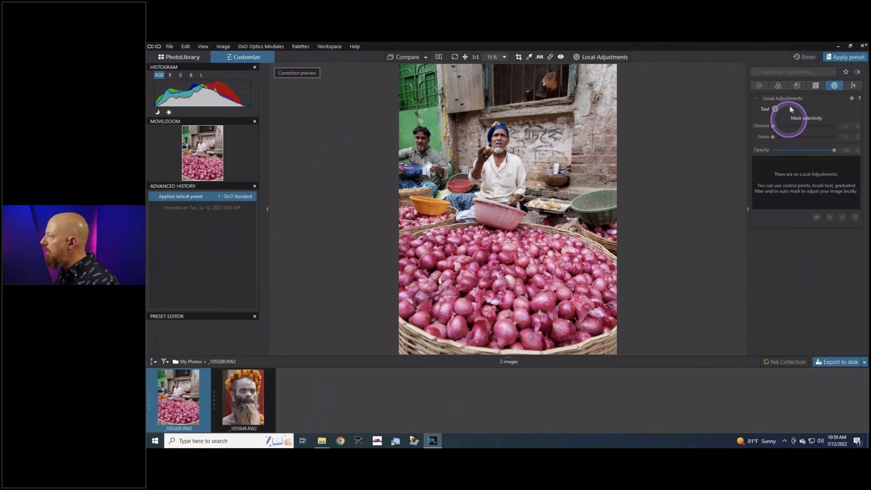
click(796, 86)
click(789, 253)
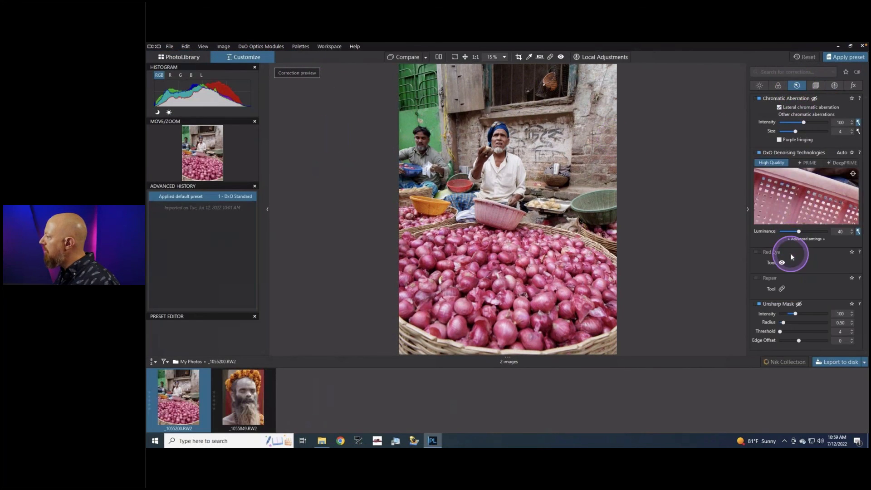
click(778, 86)
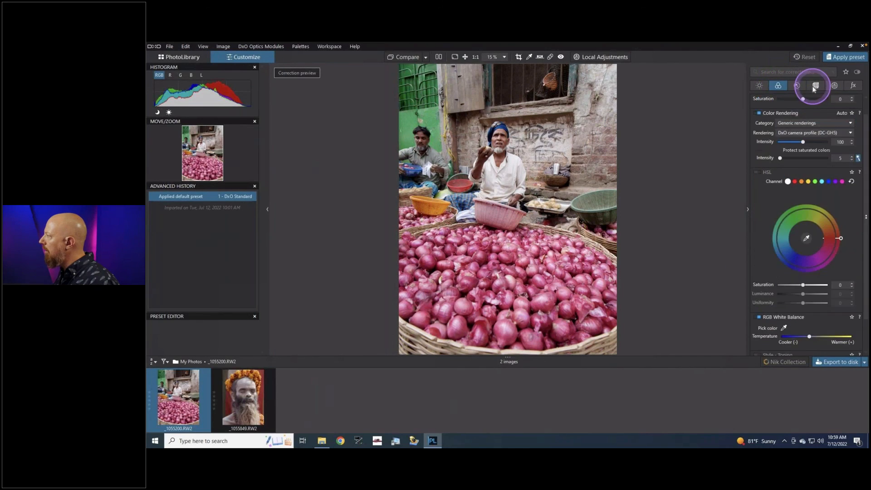
click(815, 86)
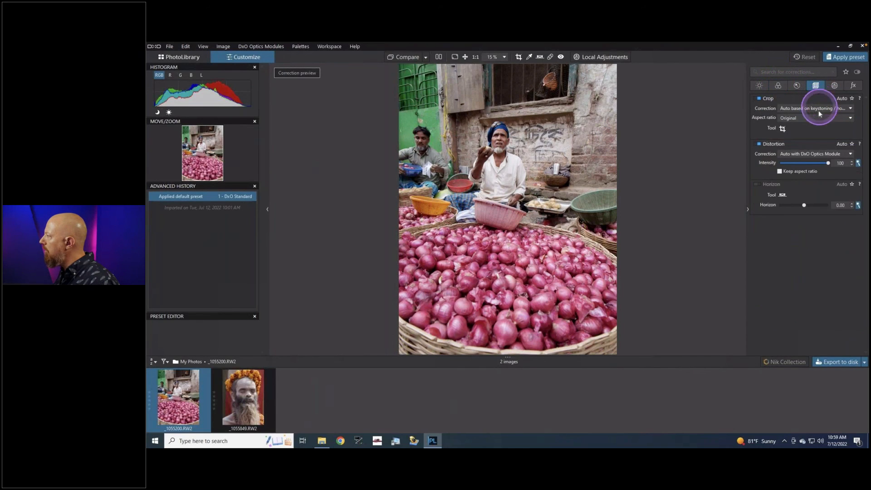
click(832, 85)
click(778, 85)
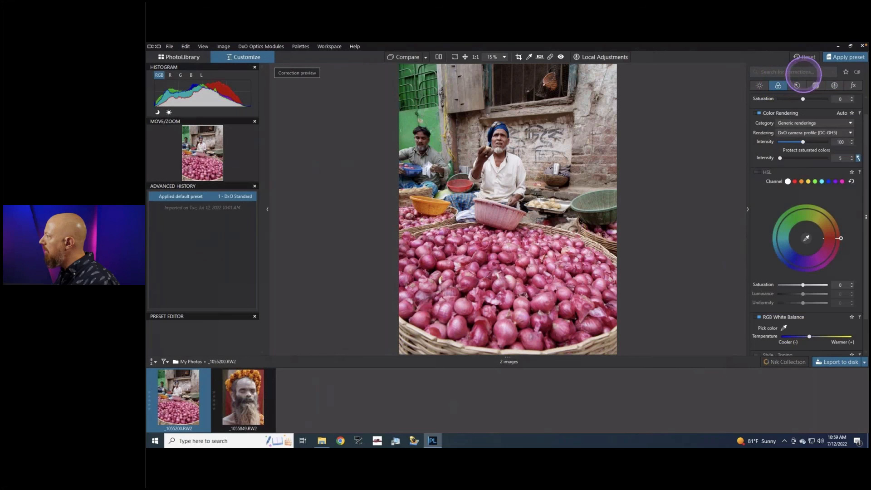
Search the corrections for "clear" without any group filter, and empty the search field
click(803, 71)
text(clear)
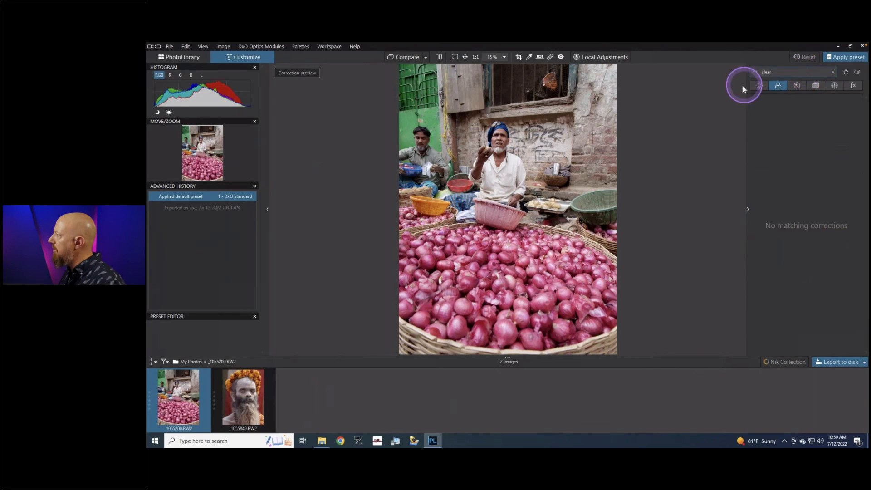
click(778, 85)
text(r)
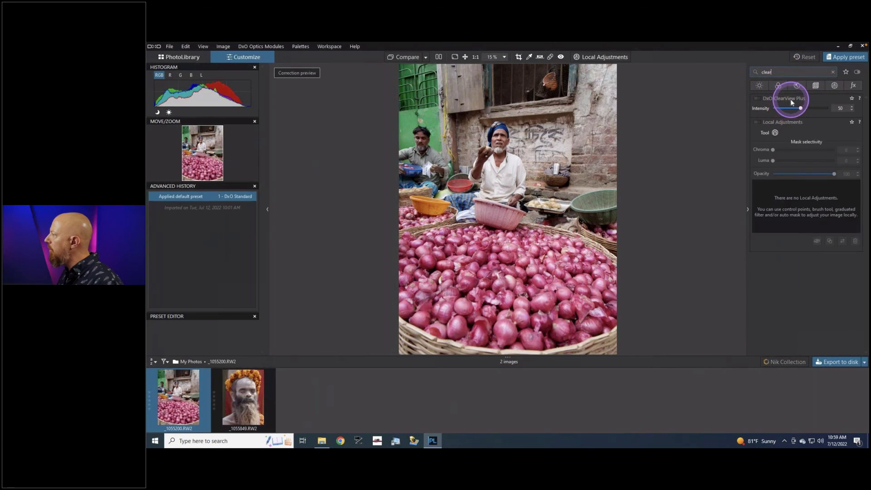
click(790, 99)
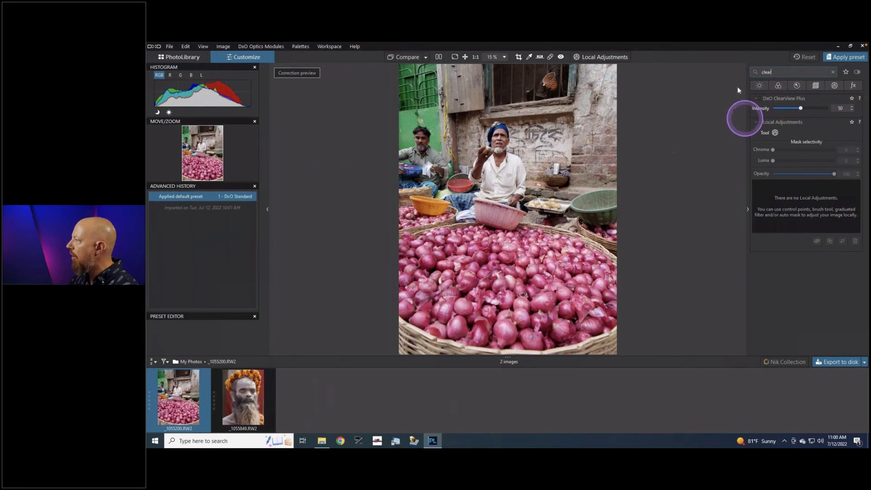
drag(745, 71, 776, 72)
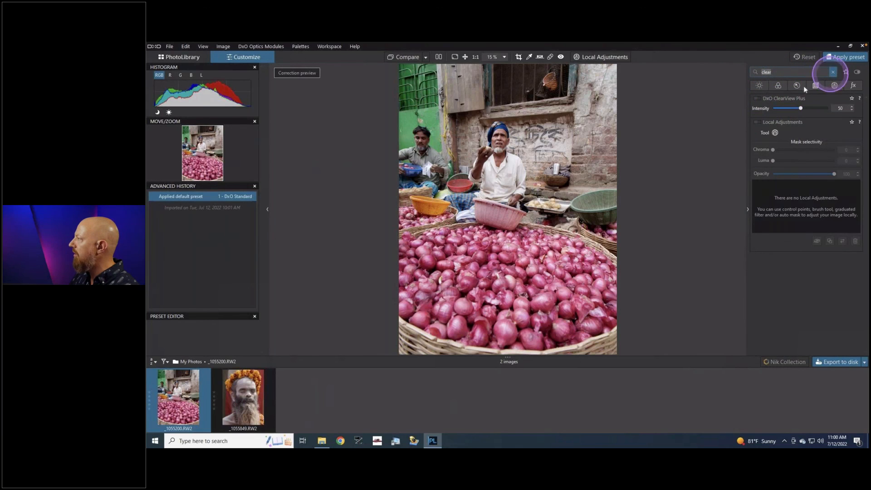
key(BackSpace)
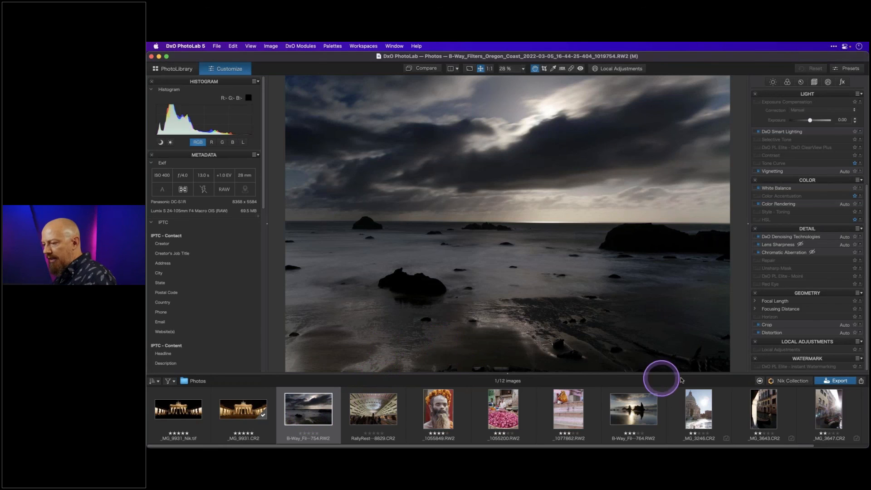
In the Mac version, set the Nik Collection export to 16-bit TIFF and send the Oregon Coast photo to Silver Efex Pro 3
click(797, 383)
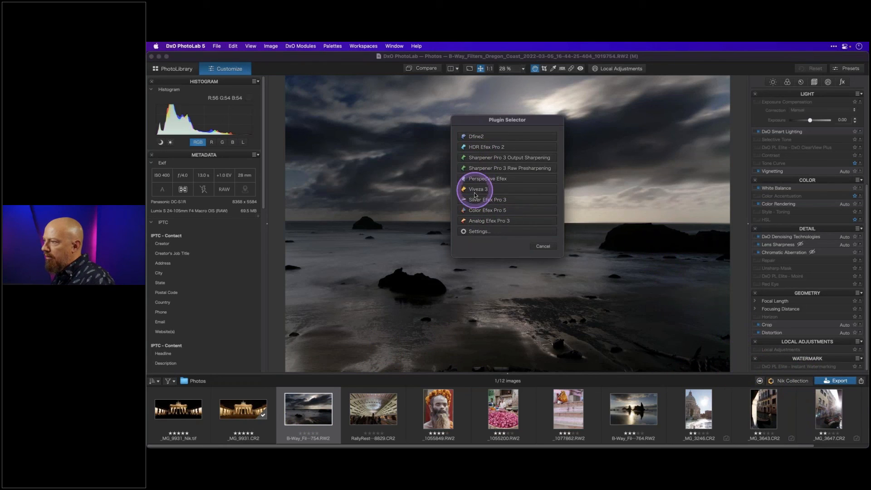
click(478, 231)
click(517, 167)
click(520, 161)
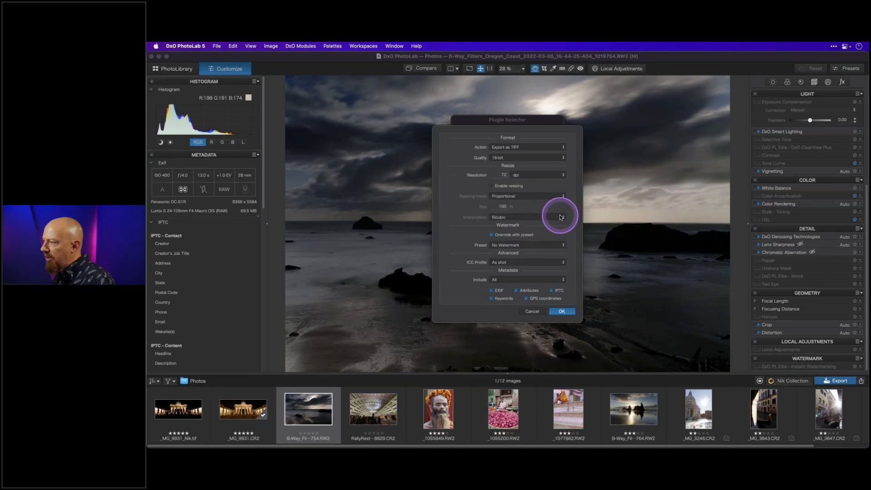
click(561, 311)
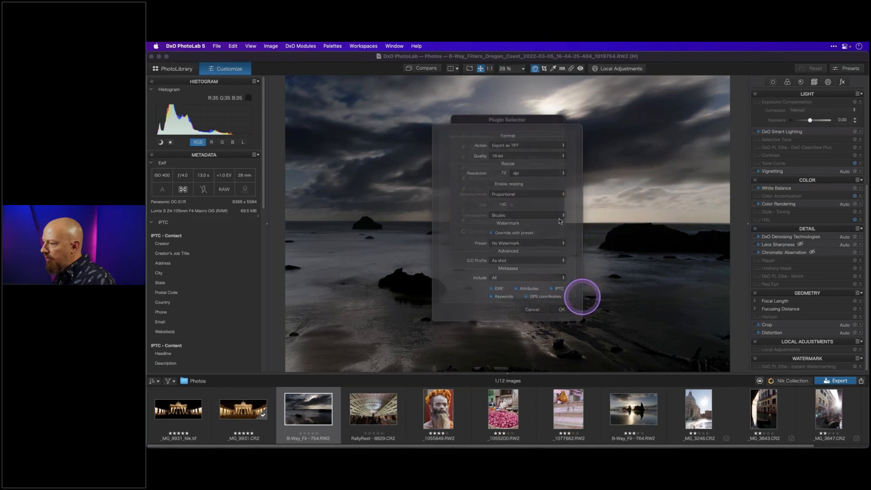
click(497, 199)
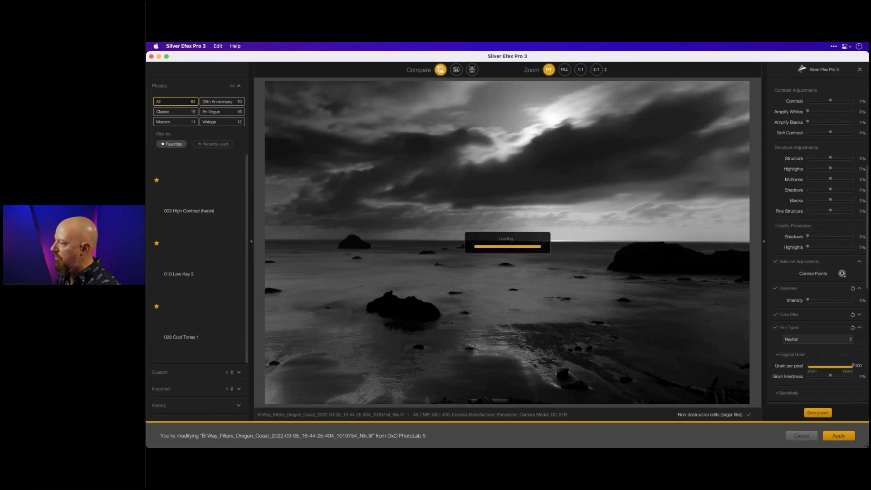
Raise the ClearView intensity of the black-and-white seascape to about 86%
scroll(793, 241, down, 6)
scroll(824, 259, up, 3)
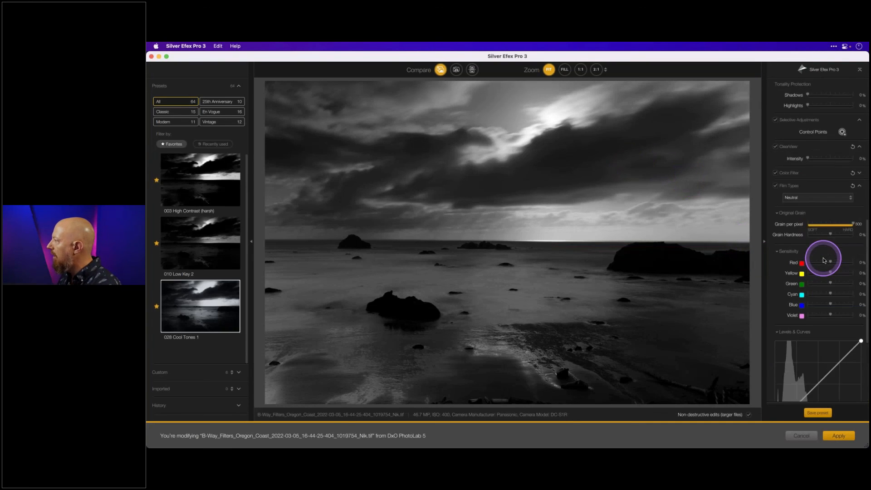
scroll(824, 260, up, 1)
drag(812, 182, 842, 184)
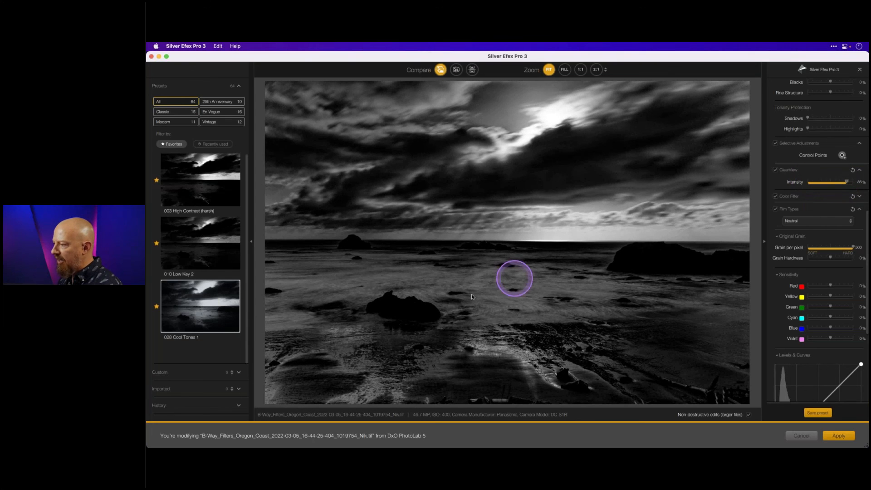
Set the global Brightness of the seascape to 40%
scroll(824, 126, up, 12)
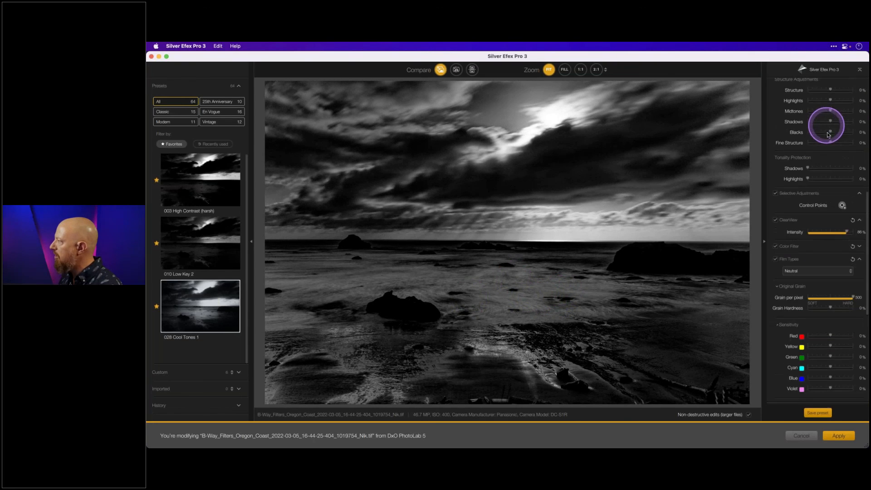
scroll(826, 136, up, 3)
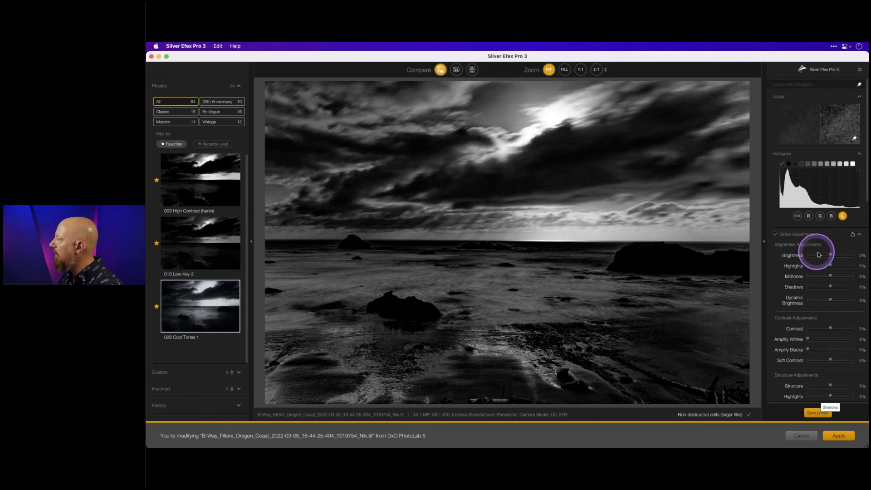
click(841, 256)
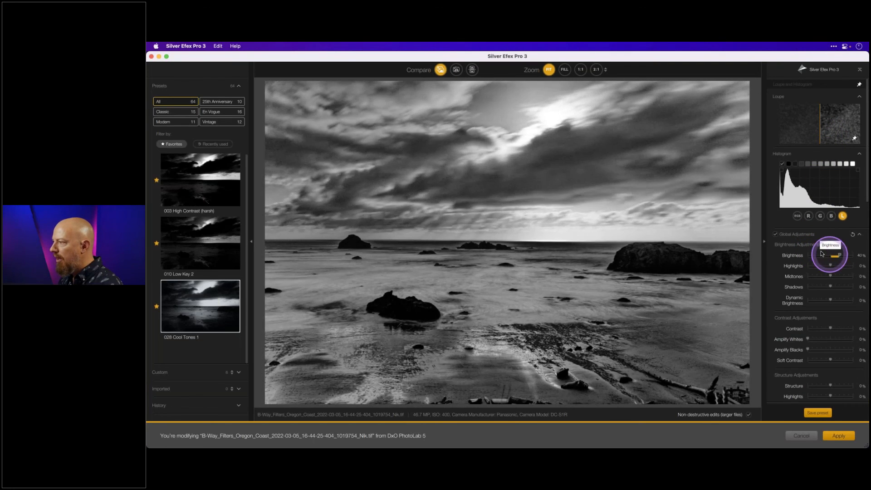
scroll(816, 249, down, 1)
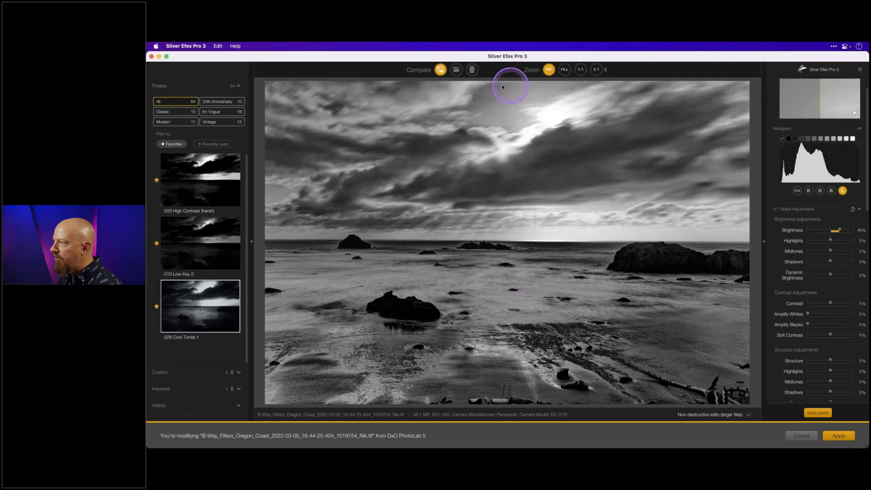
Inspect the sea and rocks of the seascape at 1:1 and discard the Silver Efex Pro 3 edits
click(580, 70)
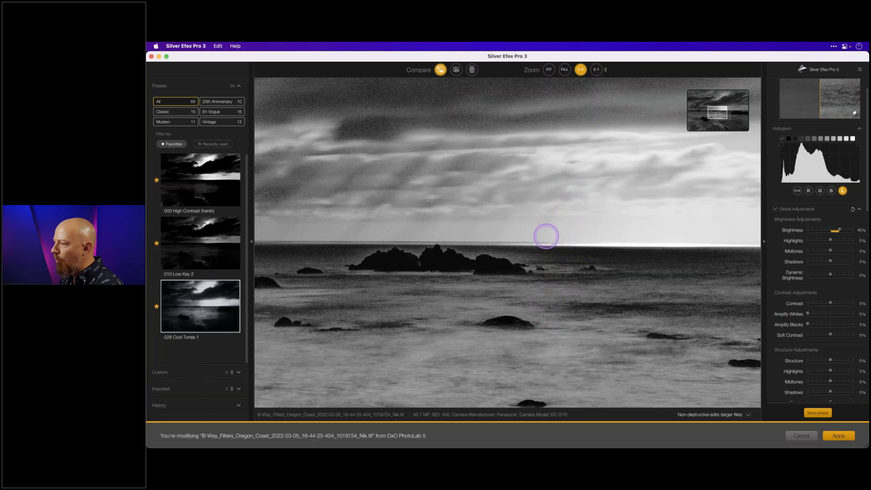
drag(546, 236, 622, 175)
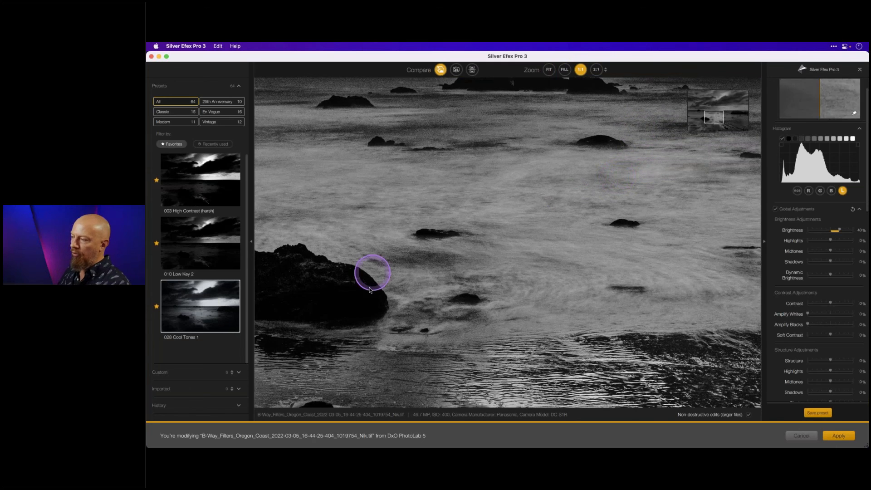
drag(431, 248, 476, 252)
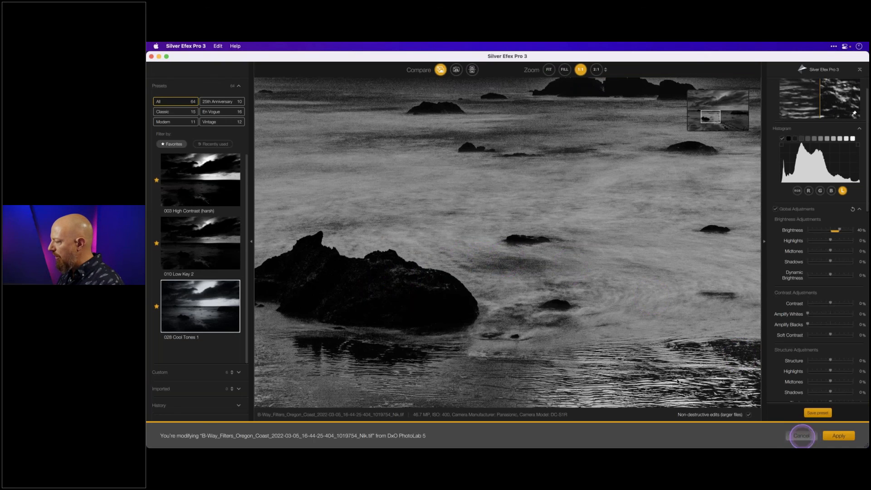
click(800, 435)
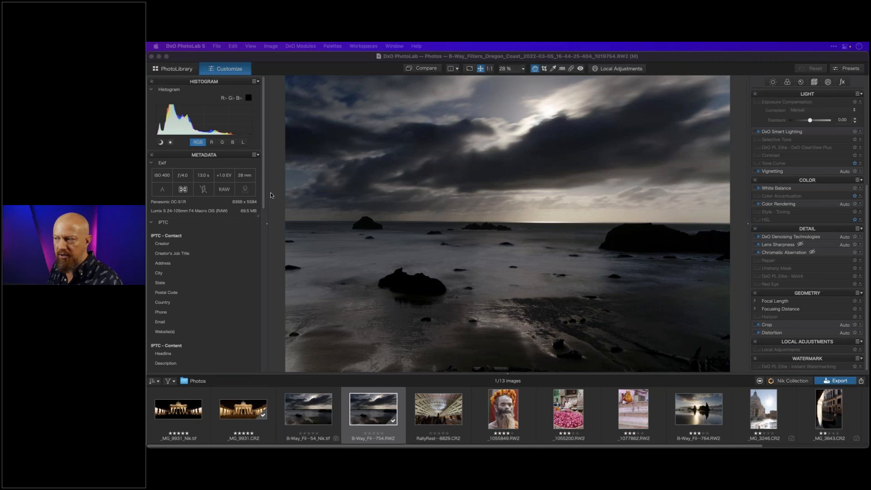
Switch to Safari and read the DxO support article on the two PhotoLab editions down to its feature table
drag(146, 151, 317, 66)
scroll(400, 161, up, 8)
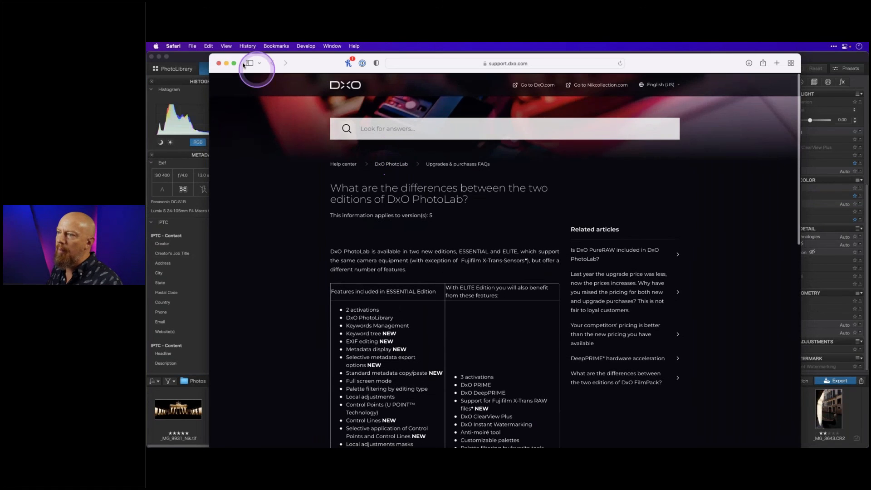
alt+click(234, 63)
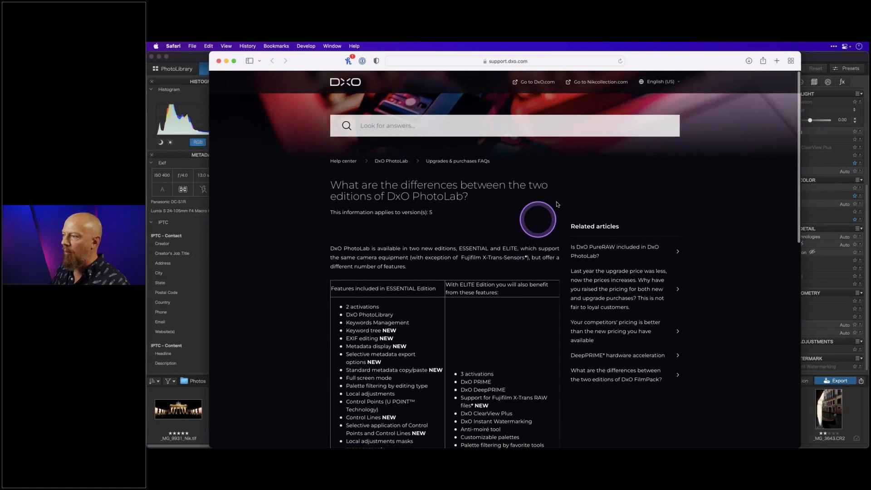
drag(334, 184, 499, 201)
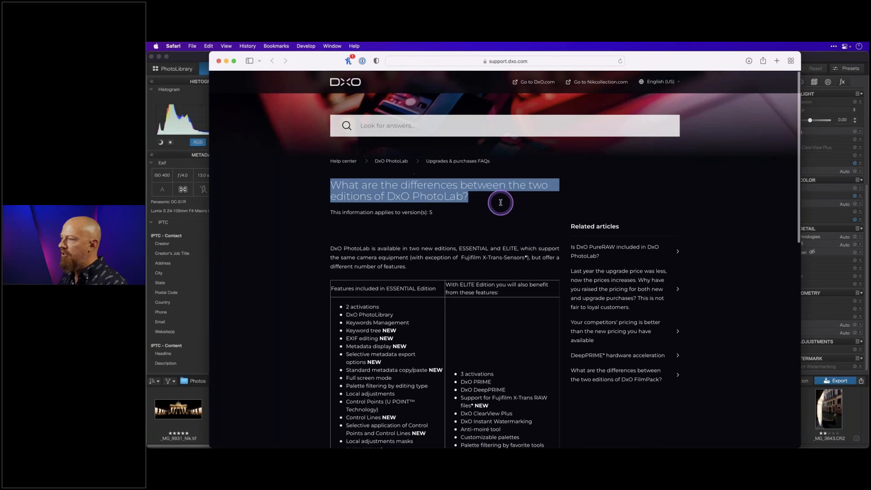
scroll(498, 204, down, 3)
click(386, 227)
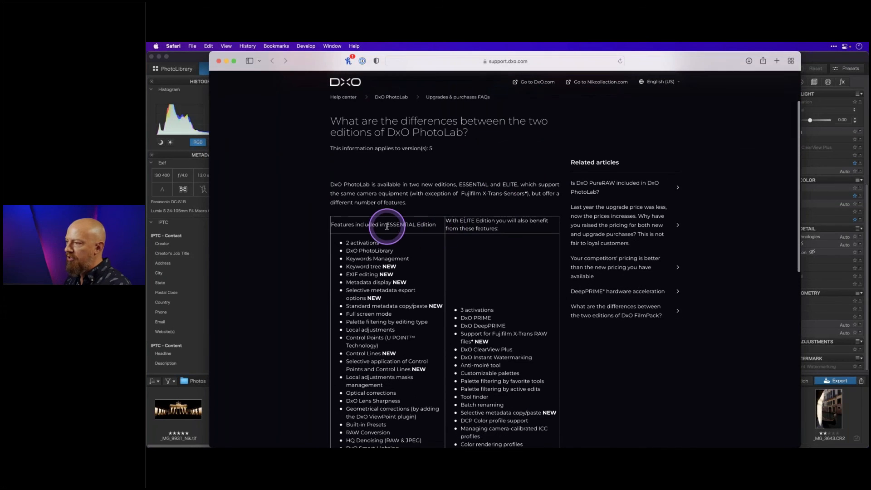
scroll(387, 227, down, 3)
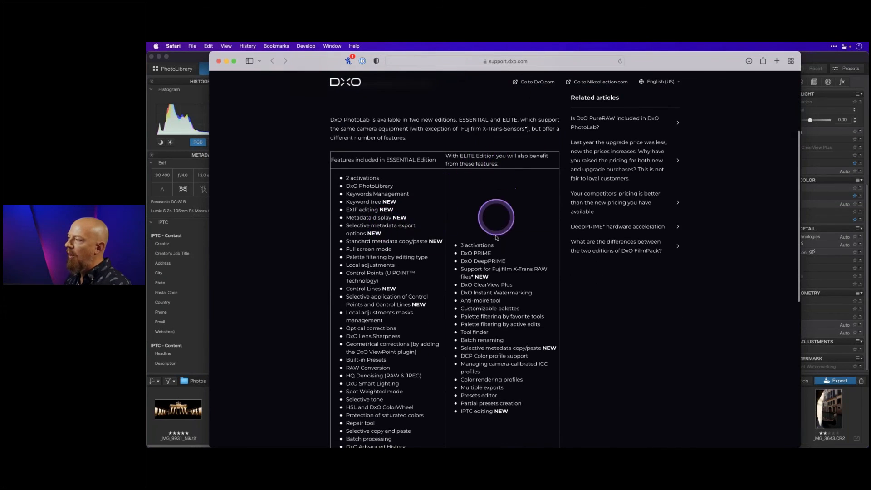
Review the ELITE features from 3 activations to Customizable palettes, checking the adjustment palettes in PhotoLab before returning to the article
scroll(496, 241, down, 1)
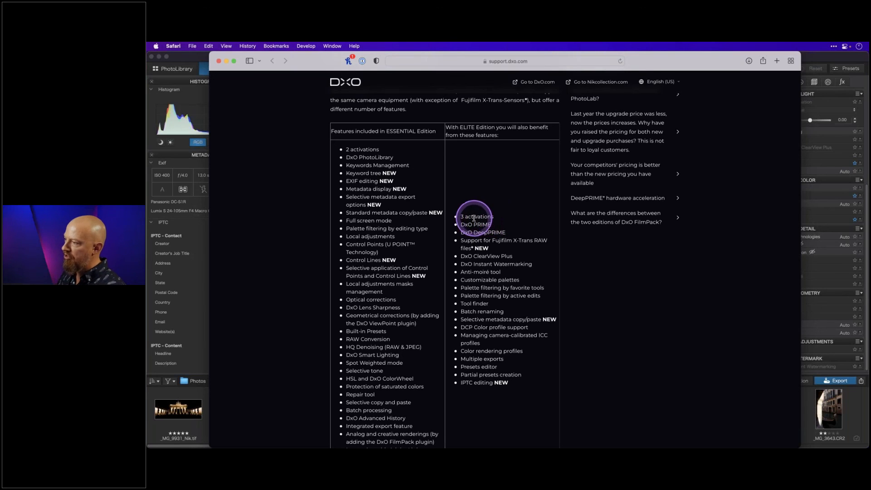
drag(460, 224, 510, 234)
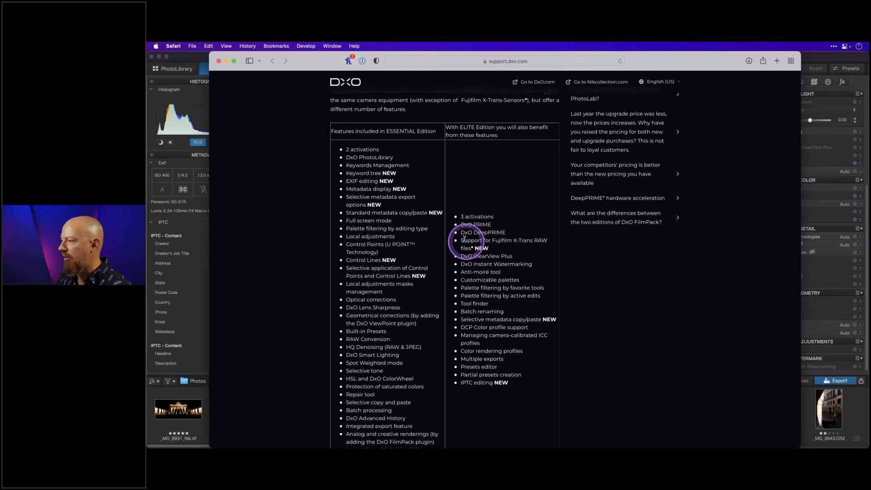
drag(459, 240, 532, 265)
drag(464, 271, 515, 280)
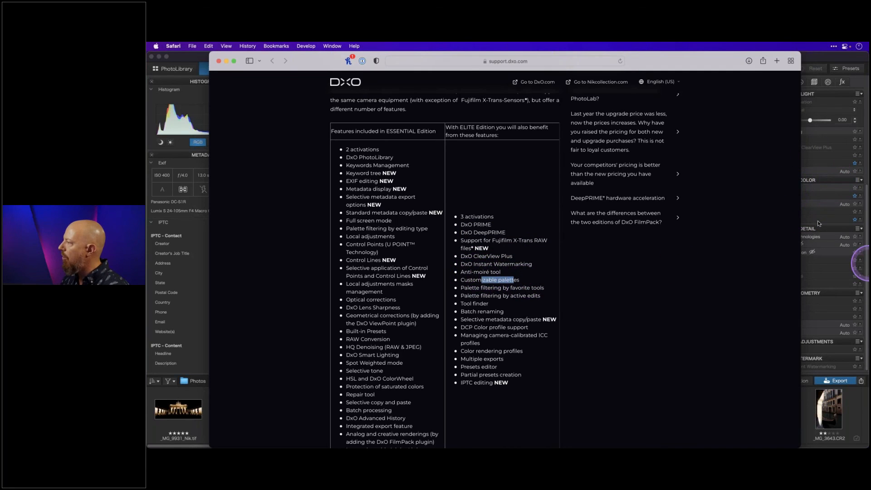
click(816, 71)
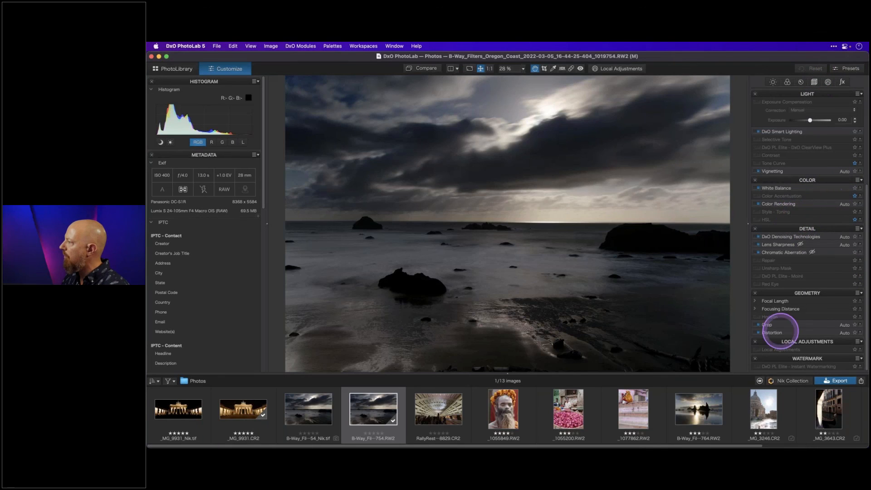
key(super+Tab)
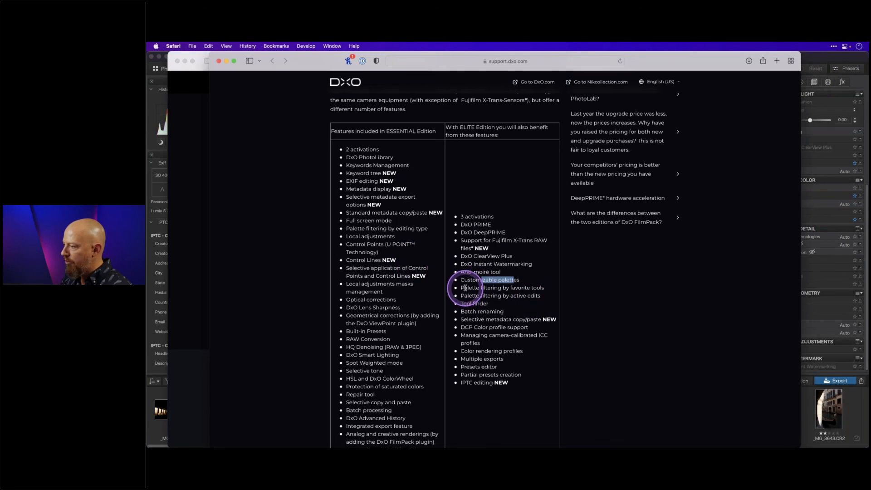
Review the remaining ELITE features from Tool finder to IPTC editing and compare them with the ESSENTIAL list
drag(464, 304, 544, 321)
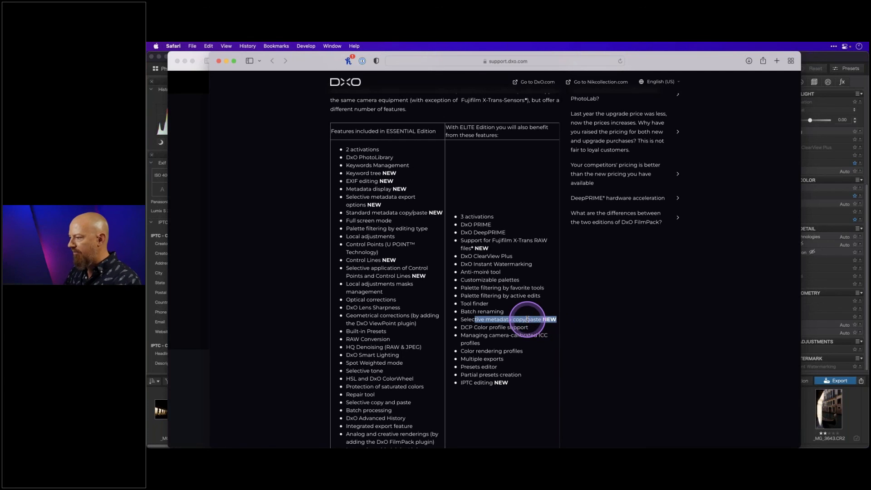
scroll(526, 313, down, 3)
drag(461, 286, 527, 287)
drag(480, 302, 471, 289)
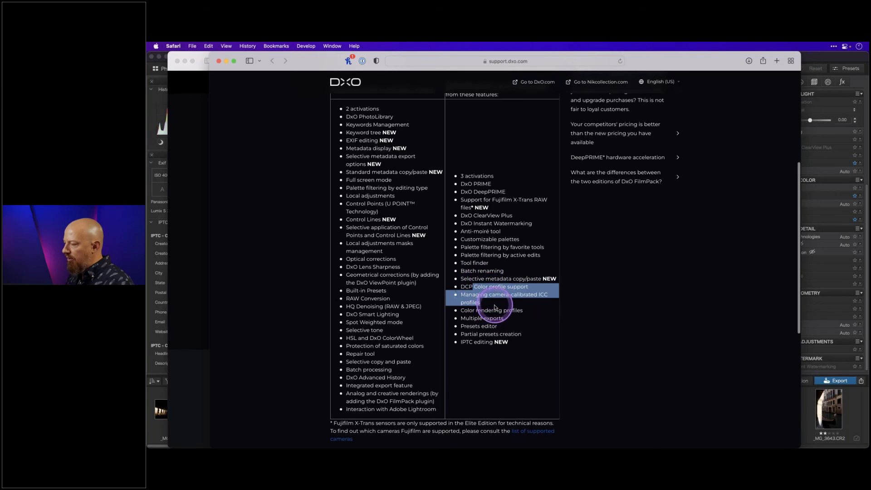
drag(467, 310, 496, 318)
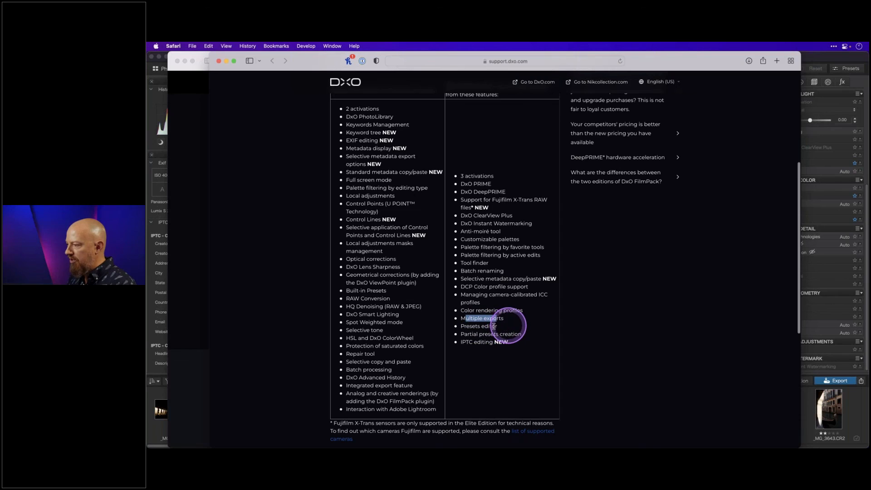
drag(473, 334, 520, 334)
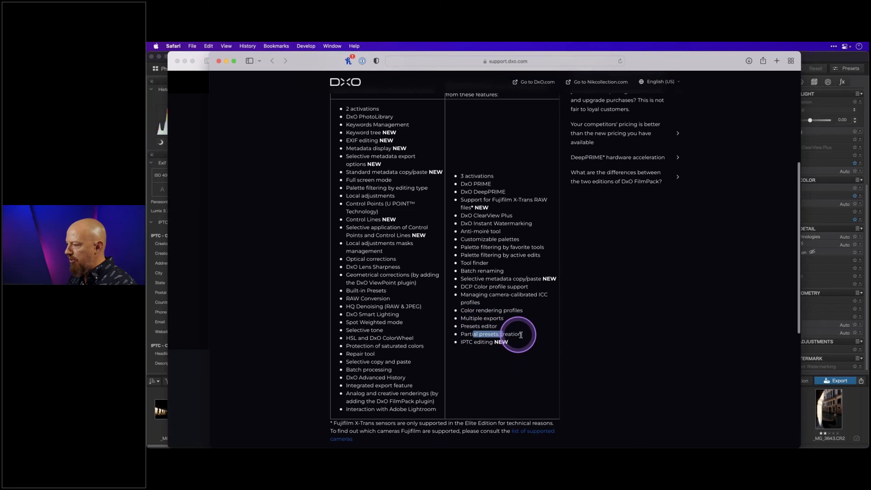
click(470, 343)
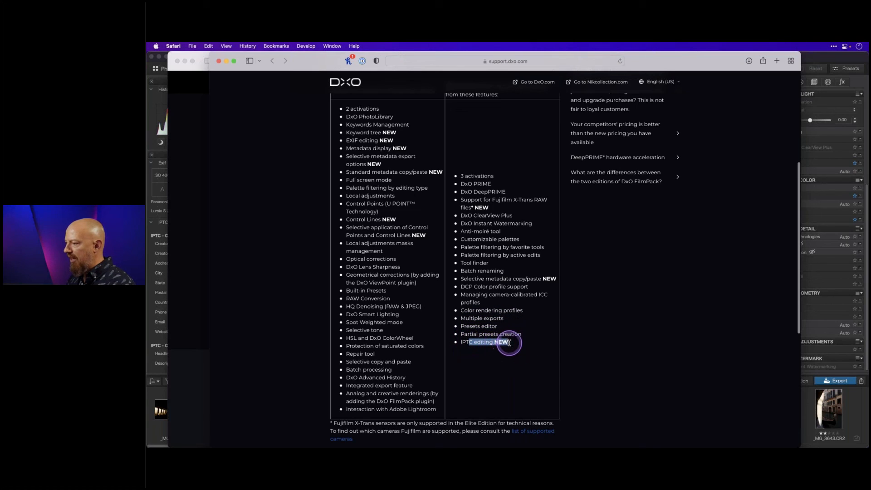
click(511, 277)
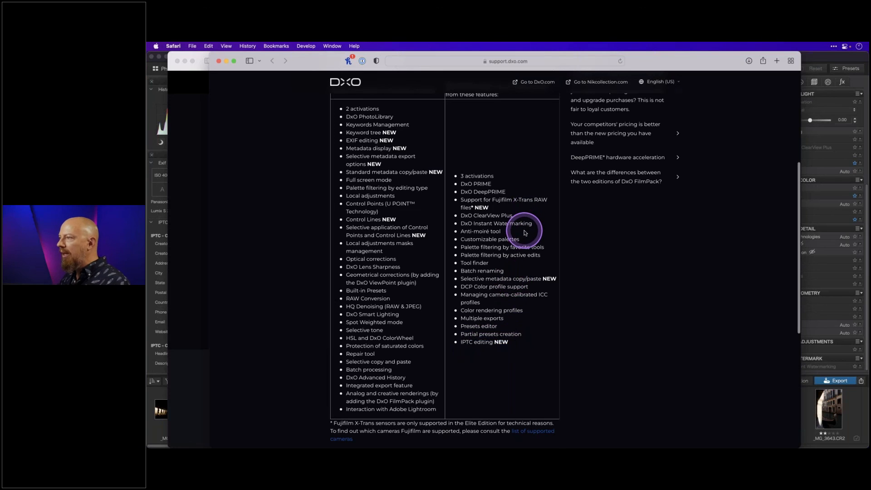
scroll(525, 233, up, 3)
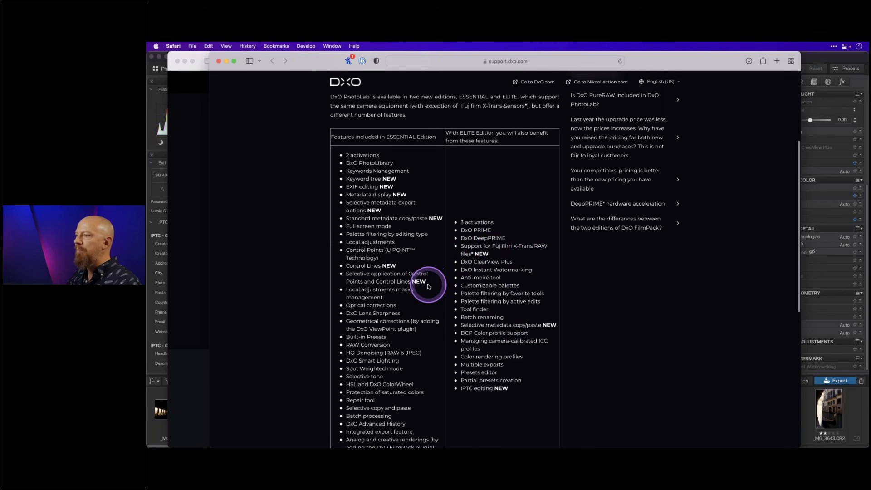
scroll(428, 287, down, 3)
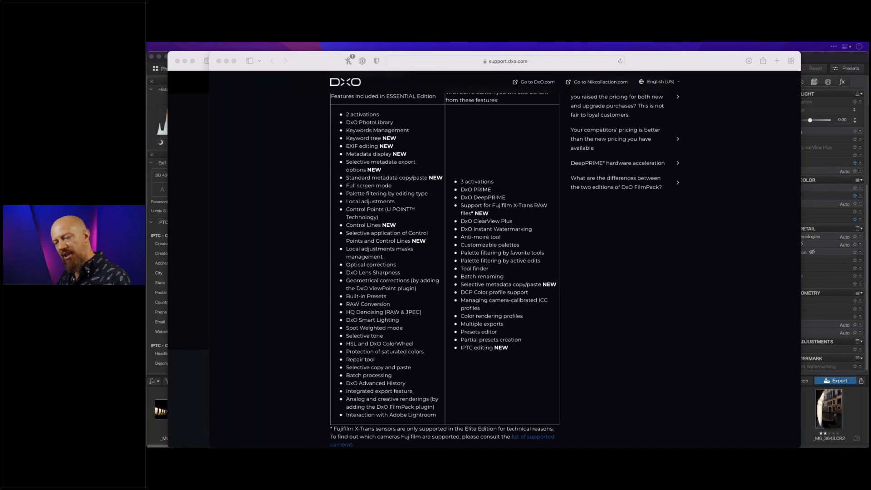
Switch to the webinar presentation and advance to the Perfect Pair slide with the getDxO link
key(ctrl+Right)
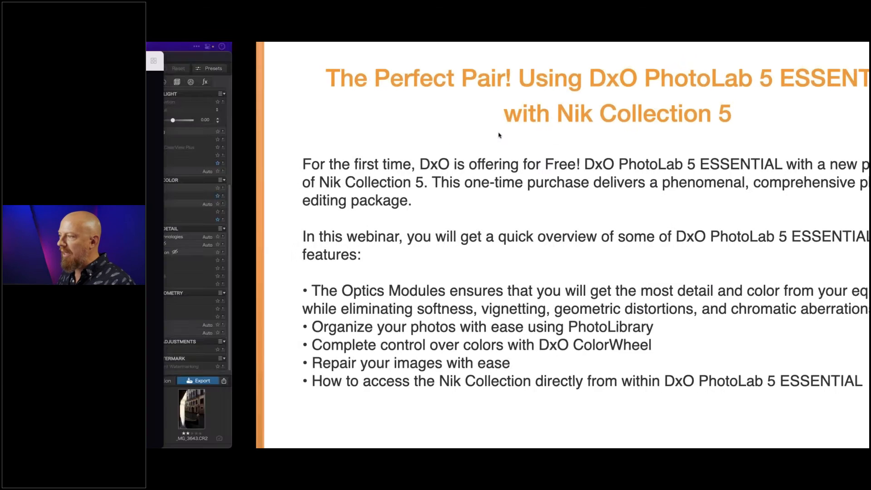
click(447, 165)
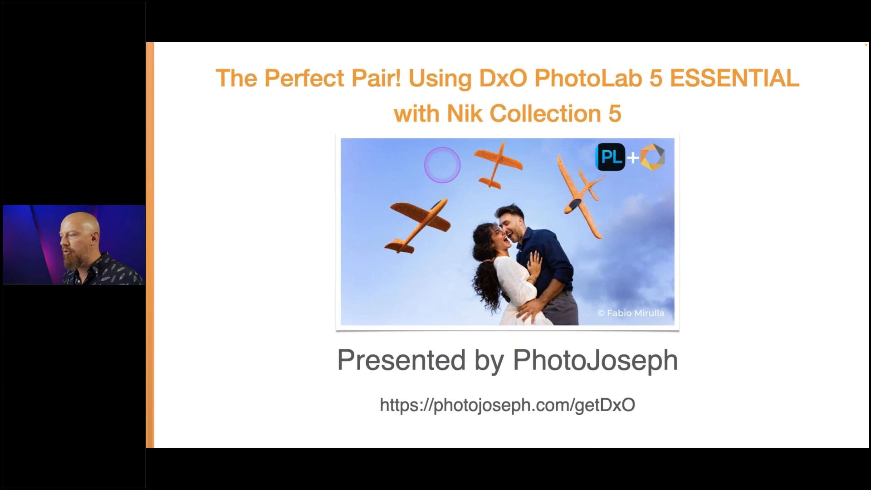